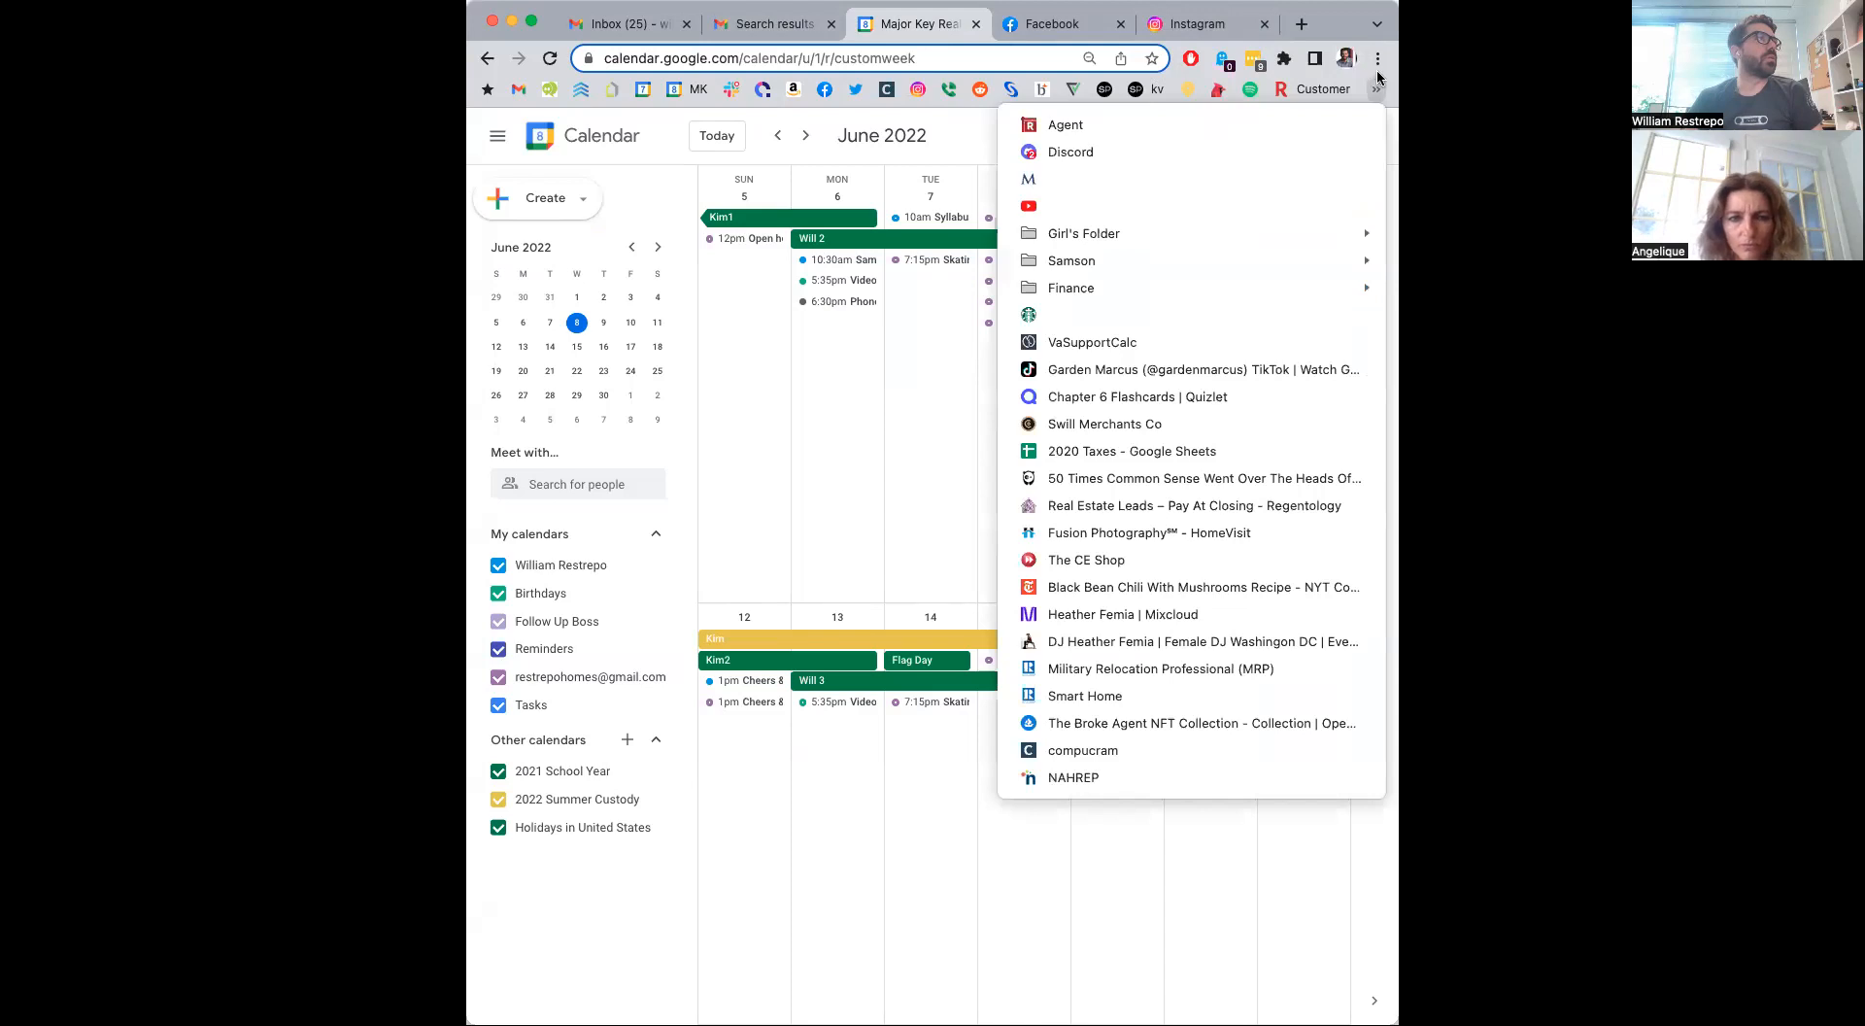
# Open Bright MLS in a new browser tab with the window enlarged, and log in with the prefilled credentials.
pyautogui.click(1384, 78)
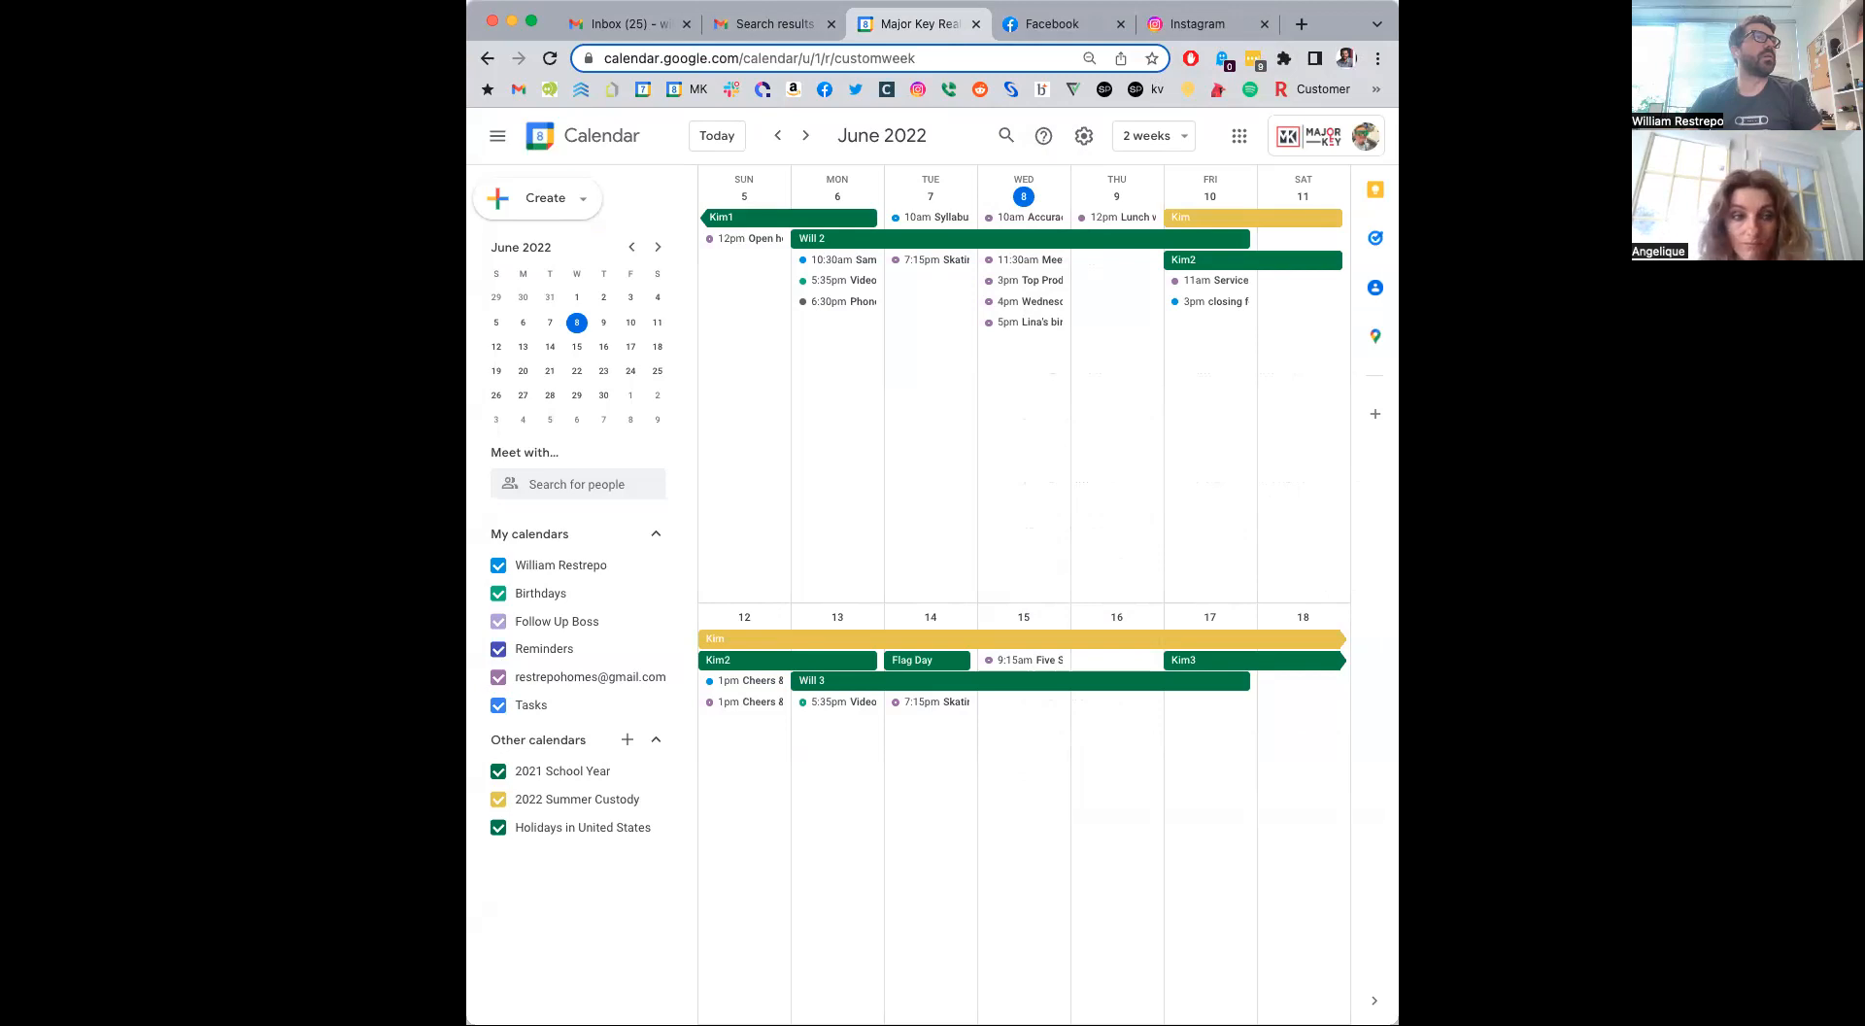
pyautogui.click(1302, 25)
pyautogui.click(1039, 90)
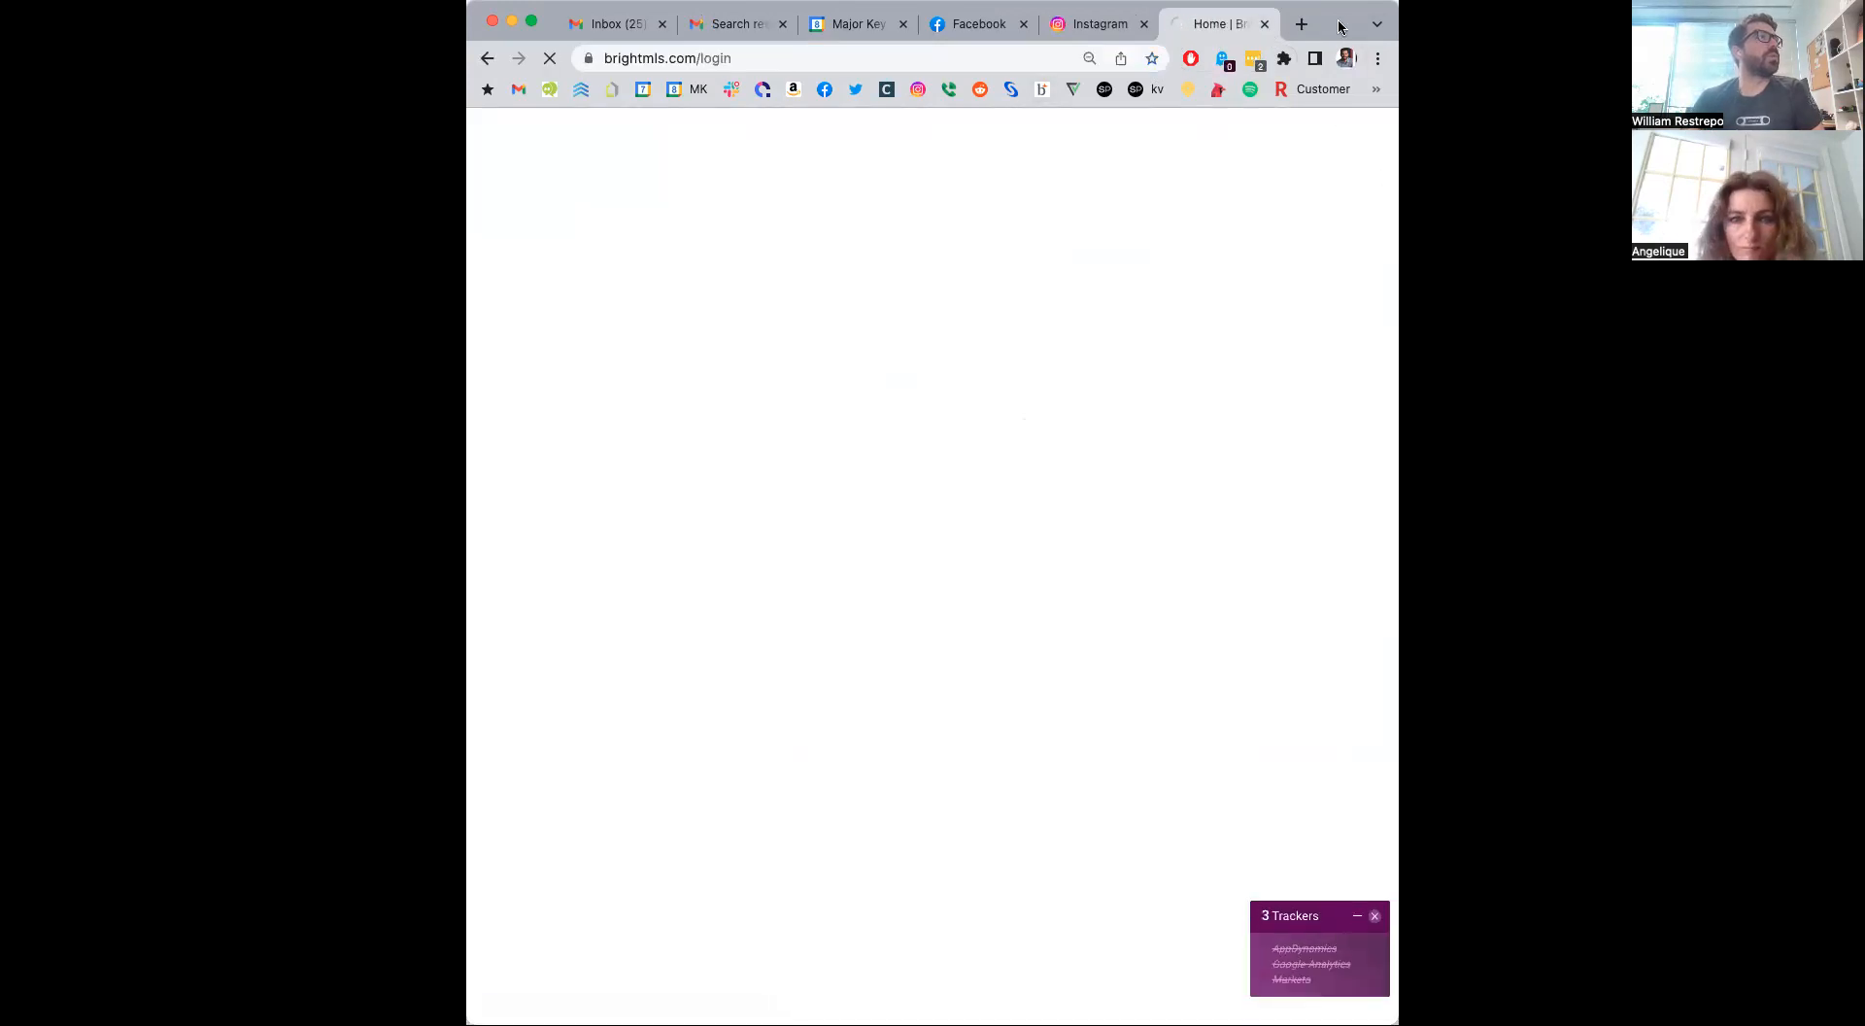
pyautogui.hotkey('ctrl', 'alt', 'Return')
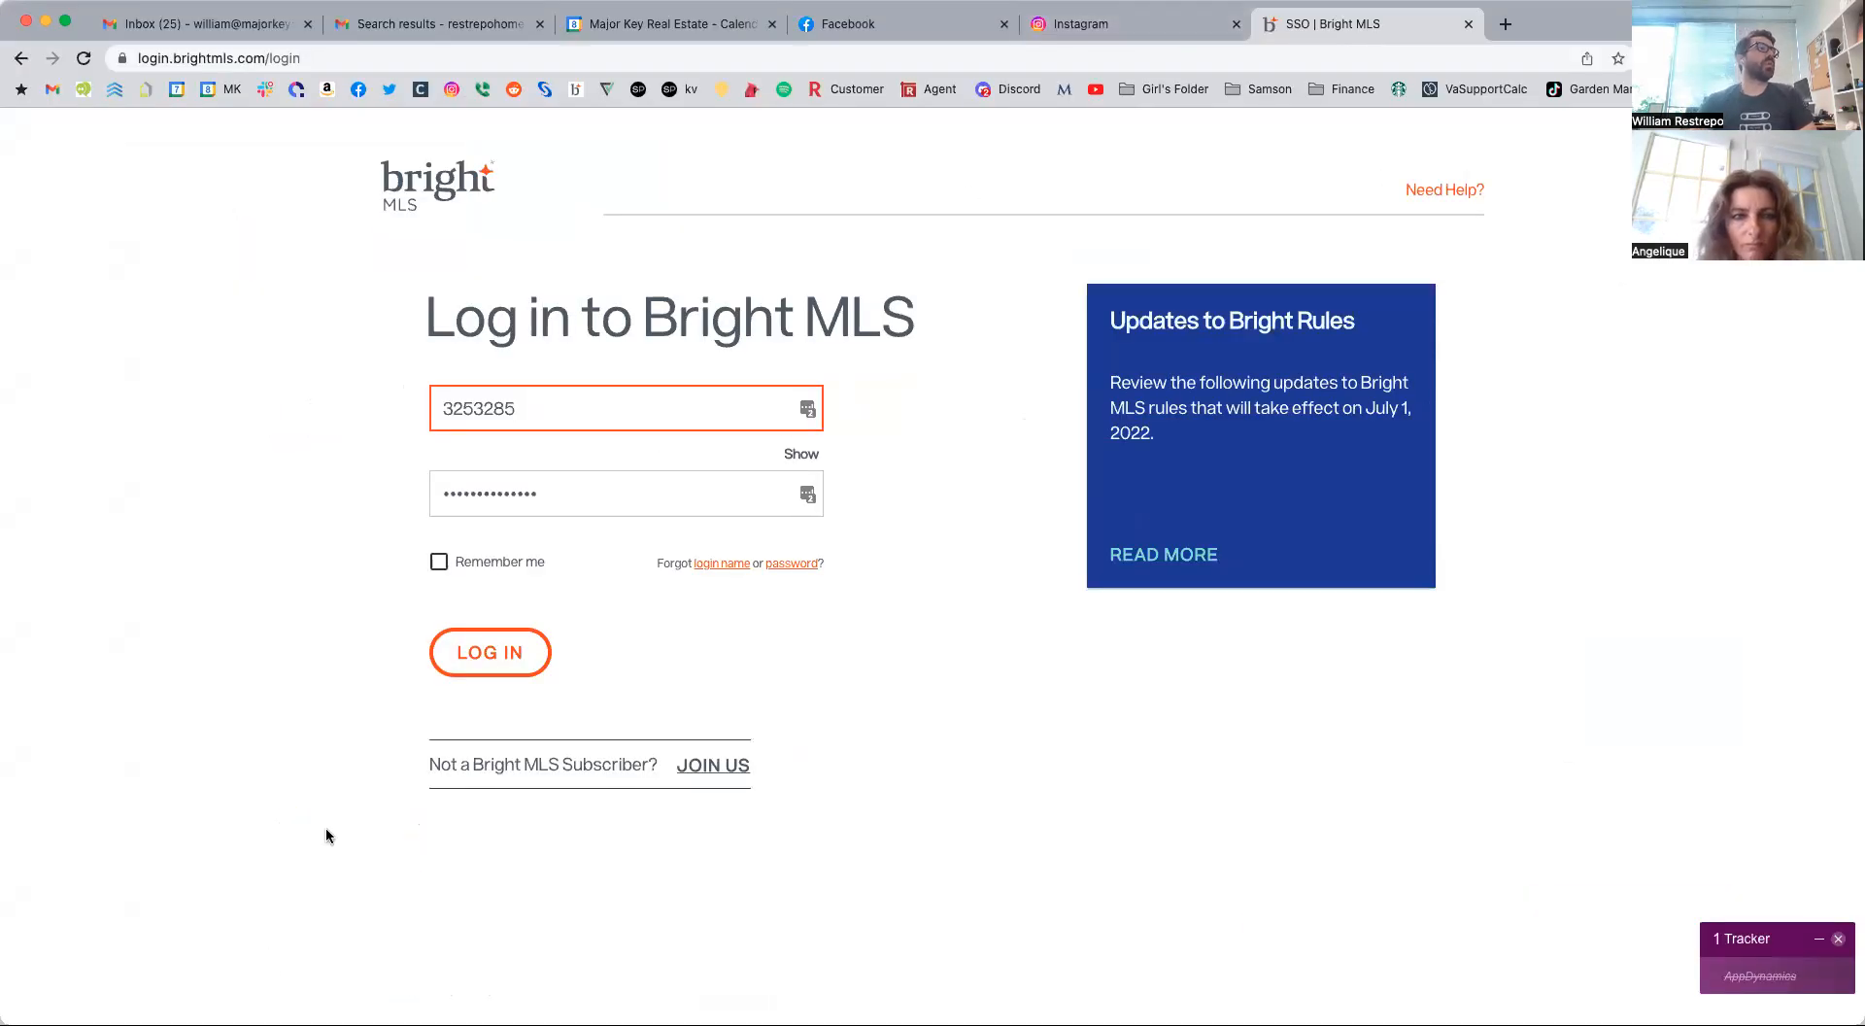
pyautogui.click(503, 636)
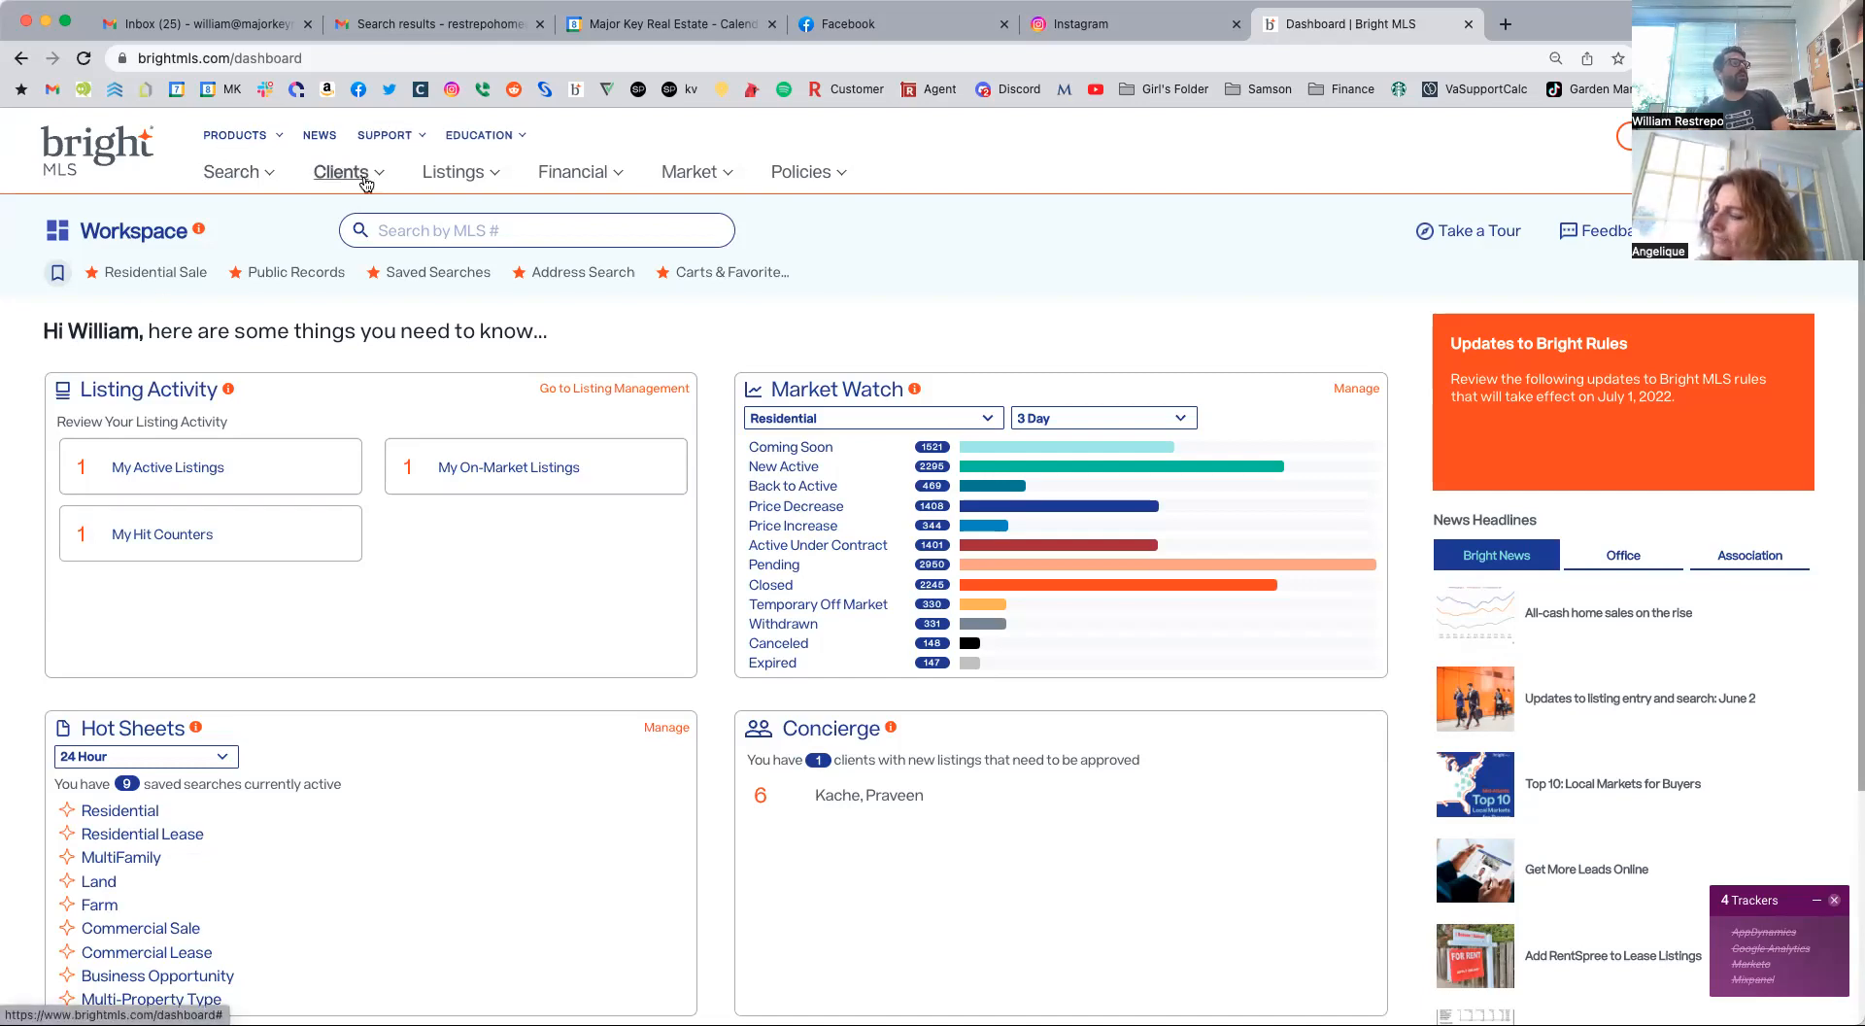
# Open the Residential Sale property search and switch it to the map view.
pyautogui.click(257, 180)
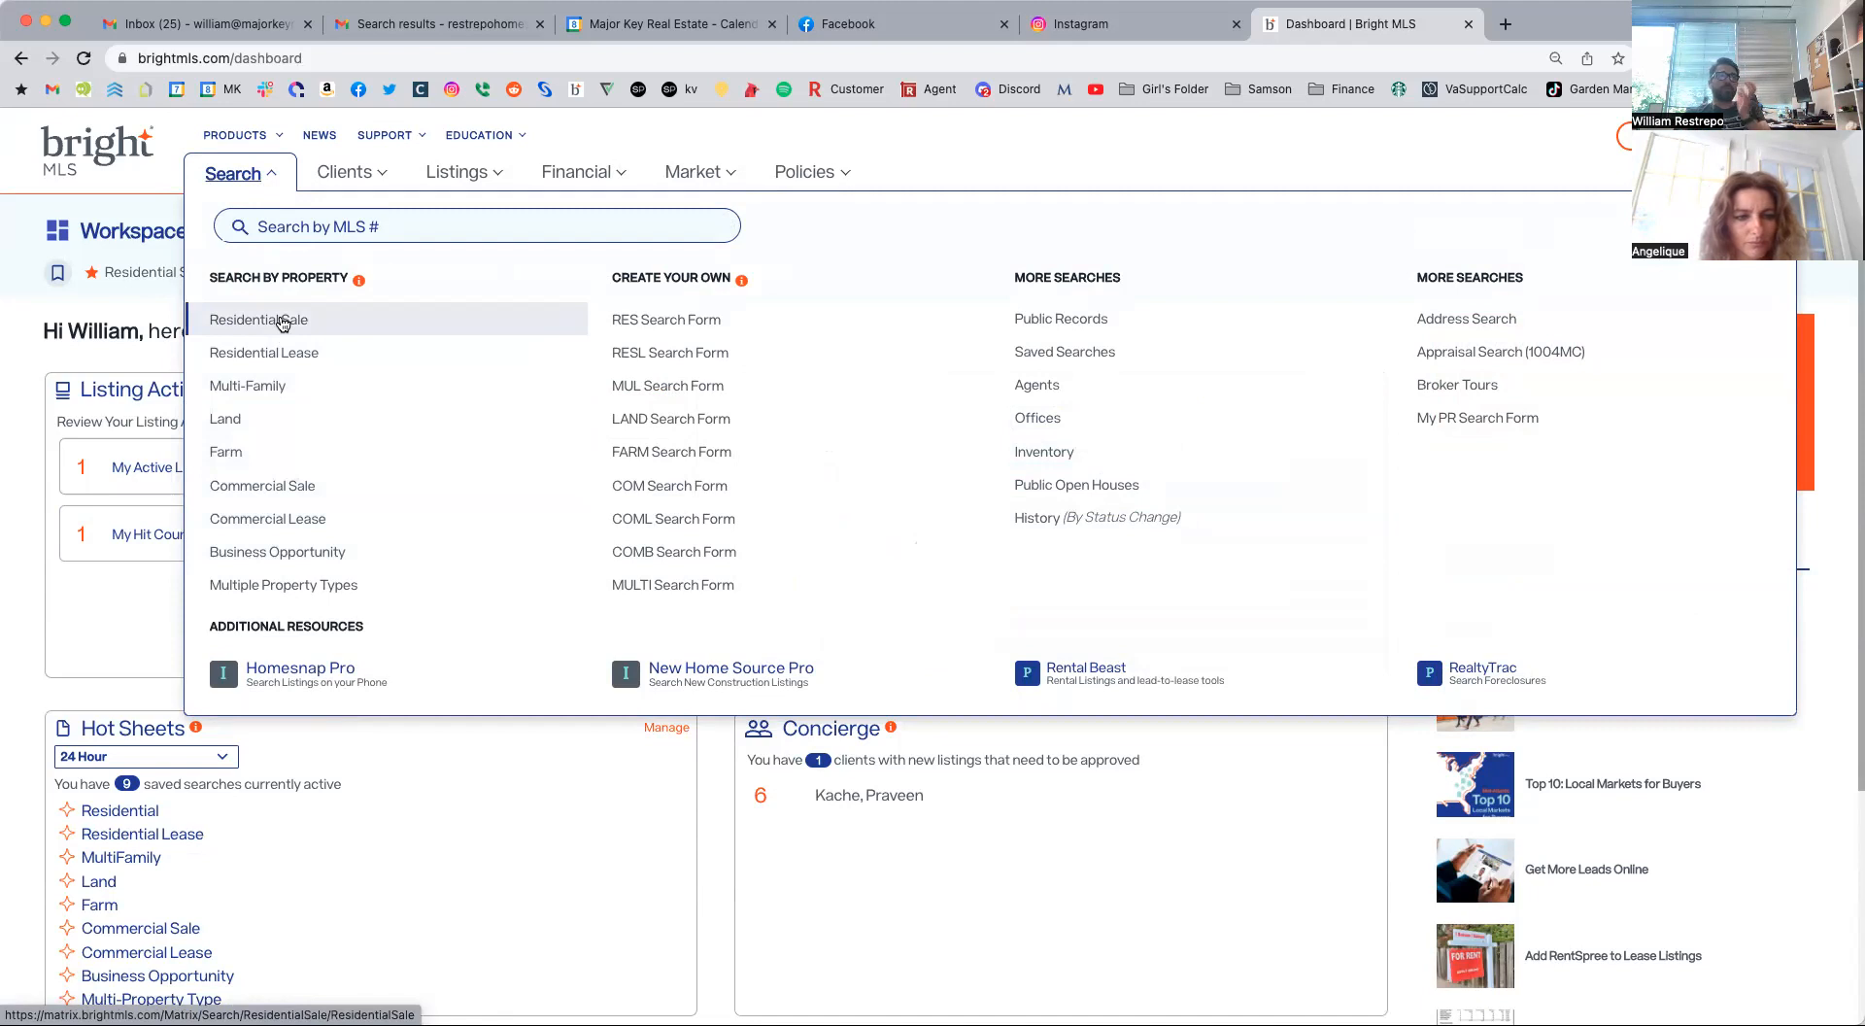
pyautogui.click(283, 327)
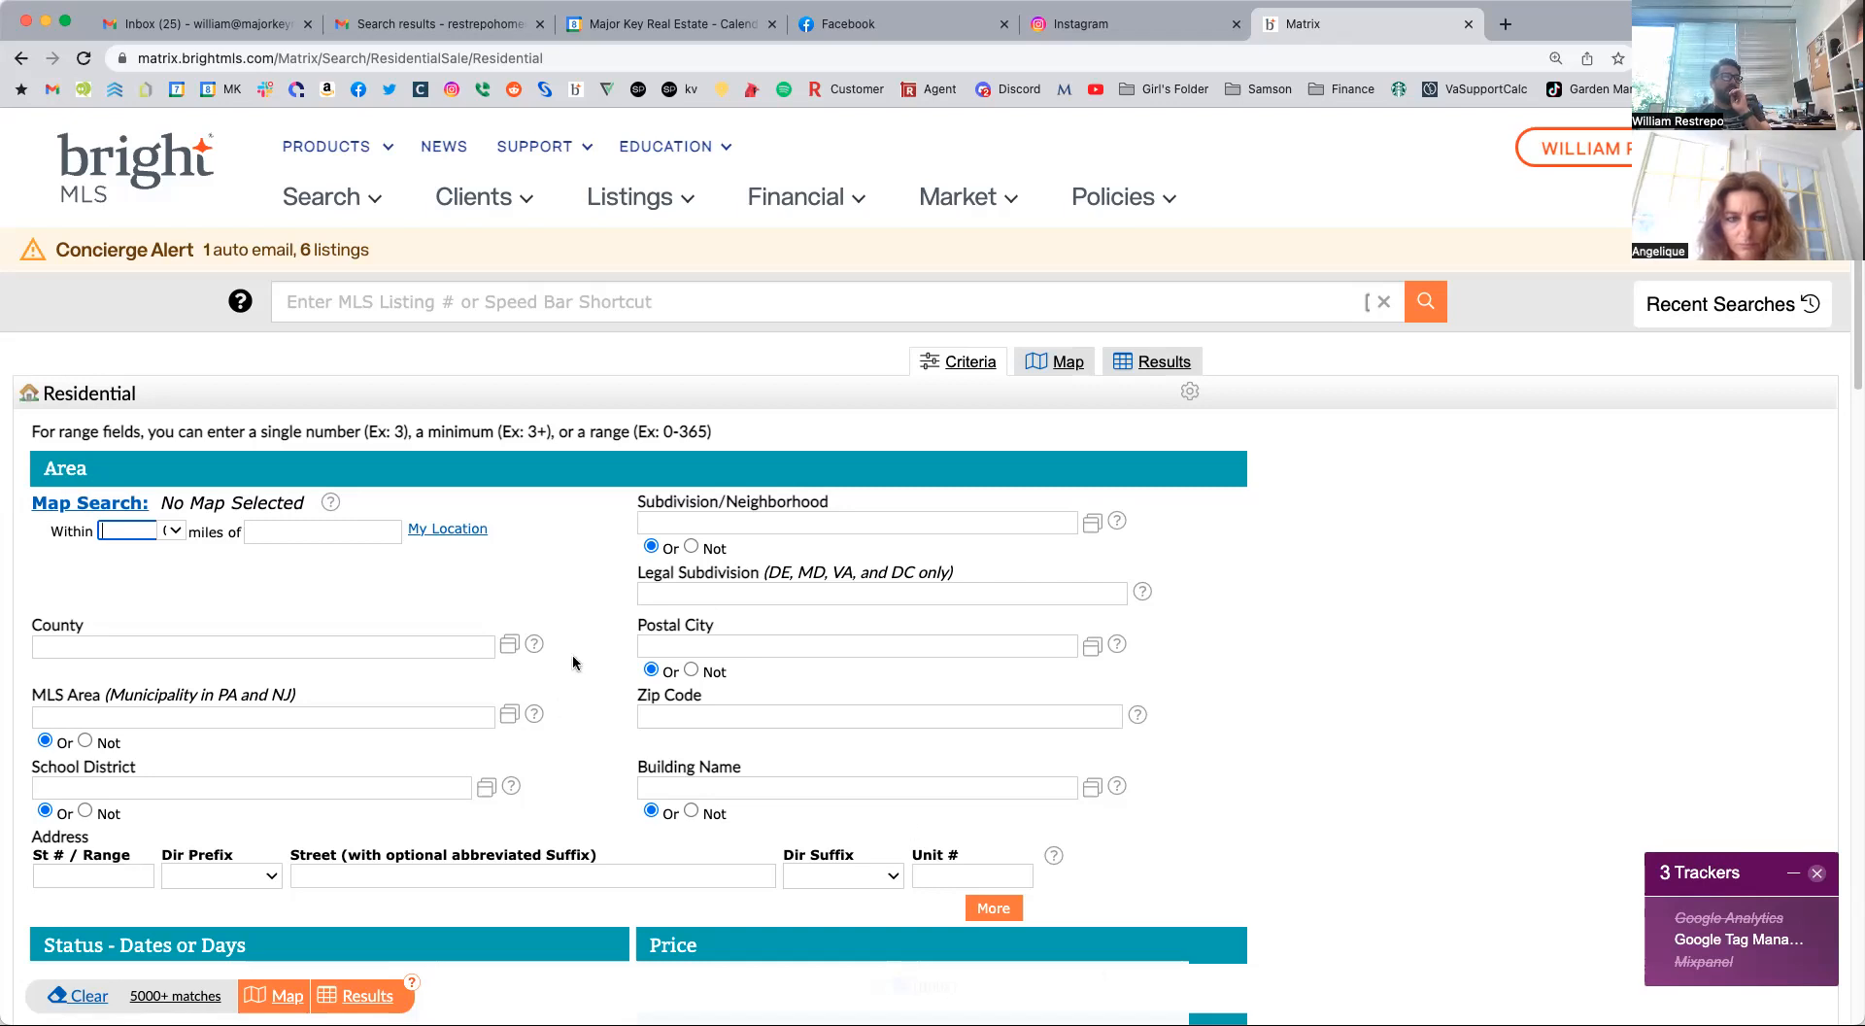
pyautogui.click(1454, 618)
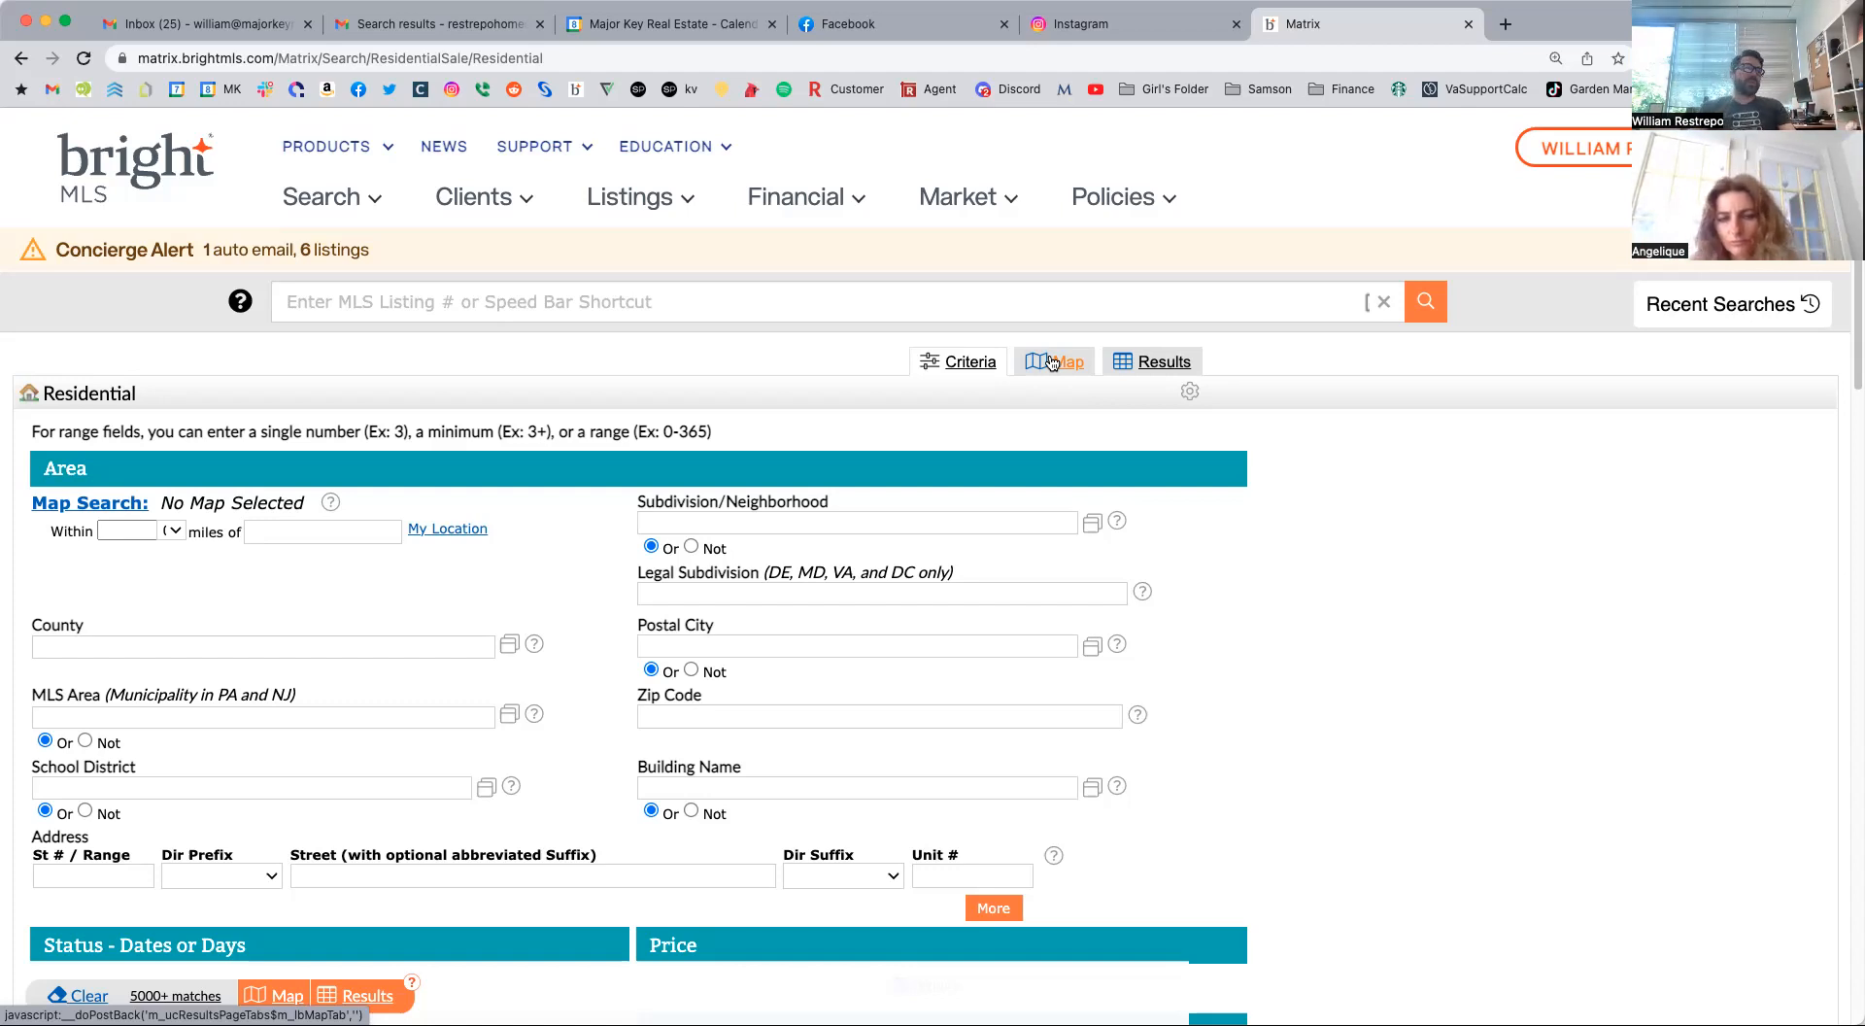
pyautogui.click(1059, 363)
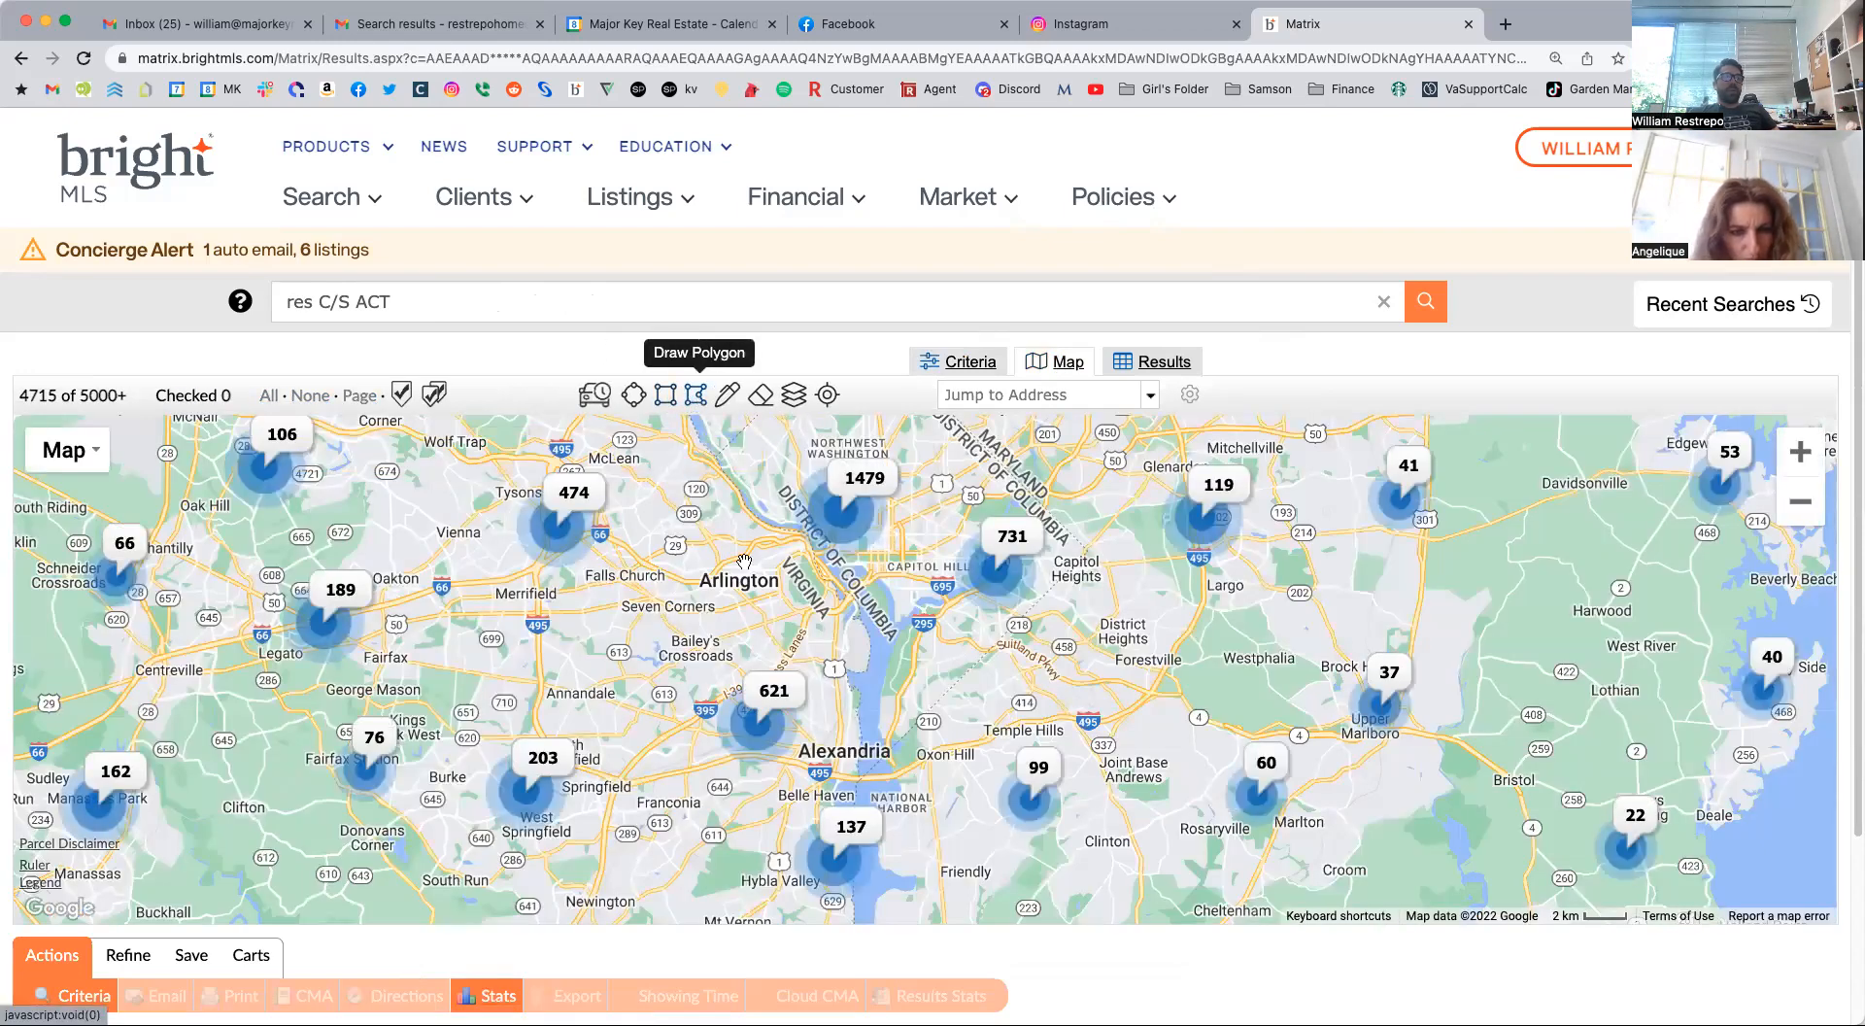
# Try outlining a freehand polygon search area from Arlington Blvd through Bailey's Crossroads to Potomac Yard, and delete the shape.
pyautogui.scroll(2, 791, 721)
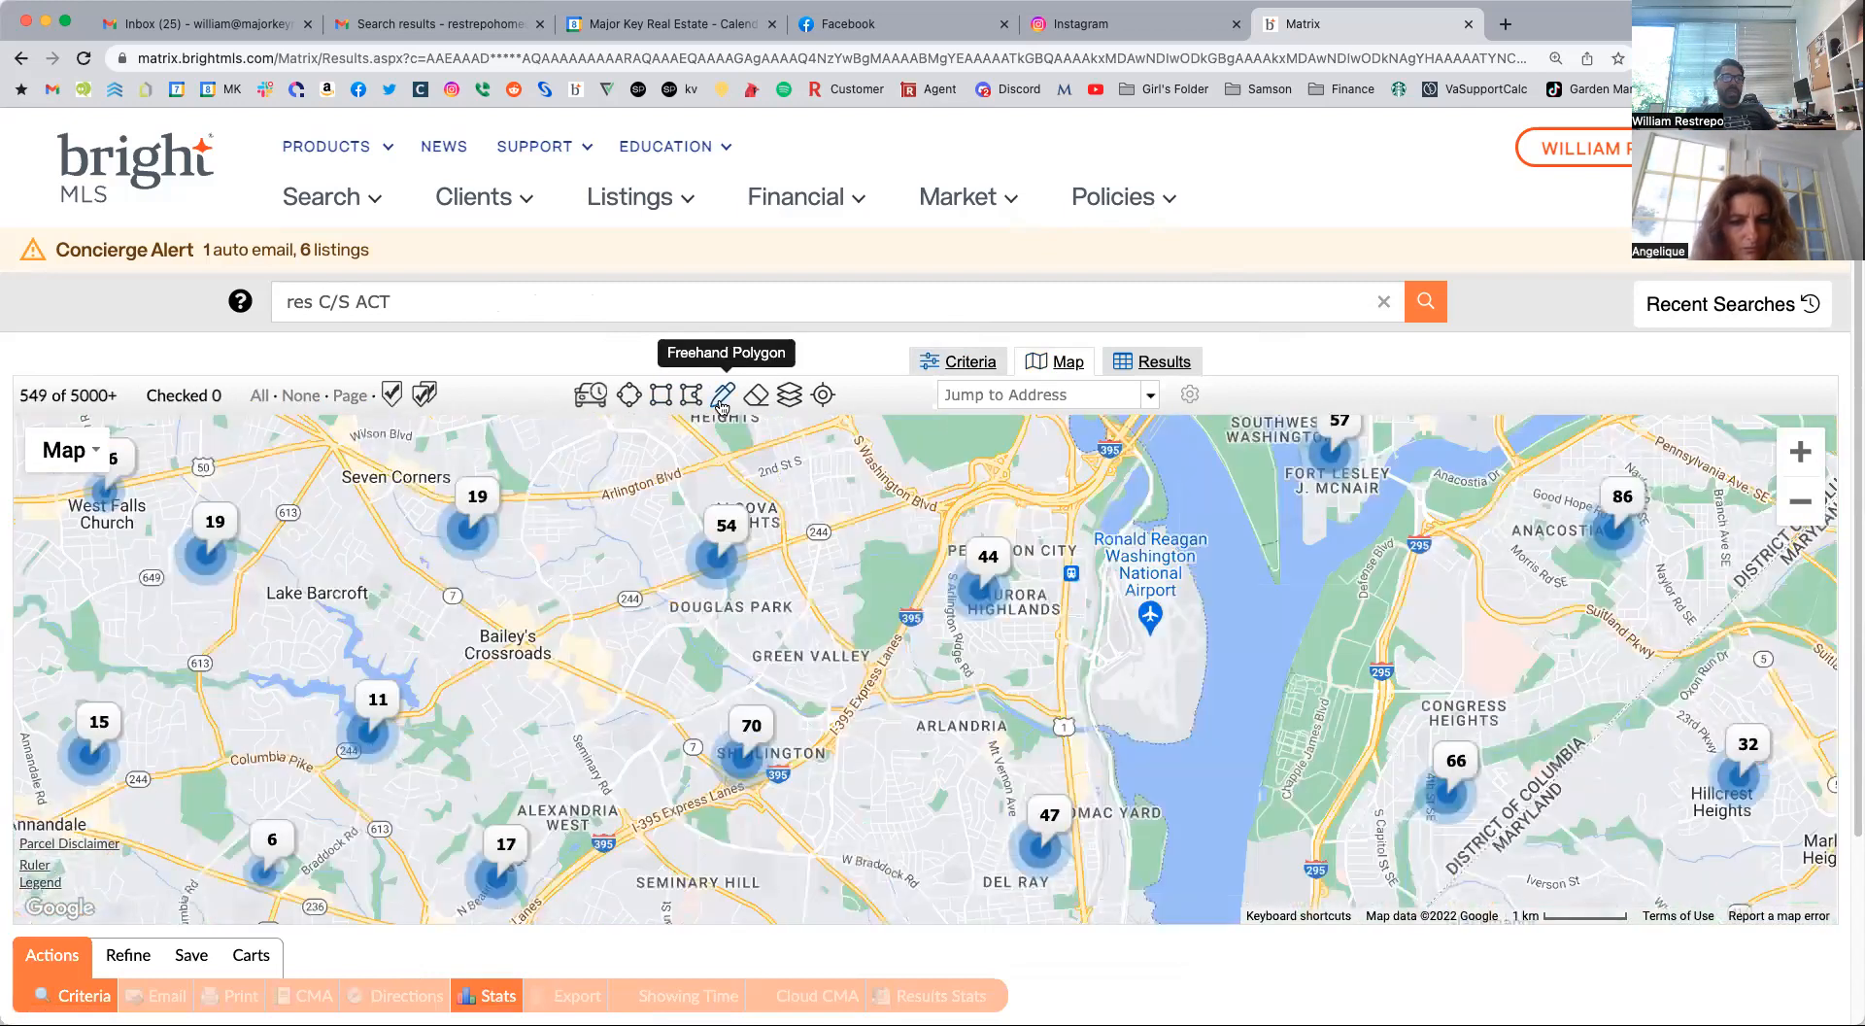
pyautogui.click(722, 406)
pyautogui.moveTo(782, 504)
pyautogui.mouseDown()
pyautogui.moveTo(560, 522)
pyautogui.moveTo(545, 556)
pyautogui.mouseUp()
pyautogui.click(731, 500)
pyautogui.moveTo(731, 574)
pyautogui.mouseDown()
pyautogui.moveTo(617, 743)
pyautogui.moveTo(450, 860)
pyautogui.mouseUp()
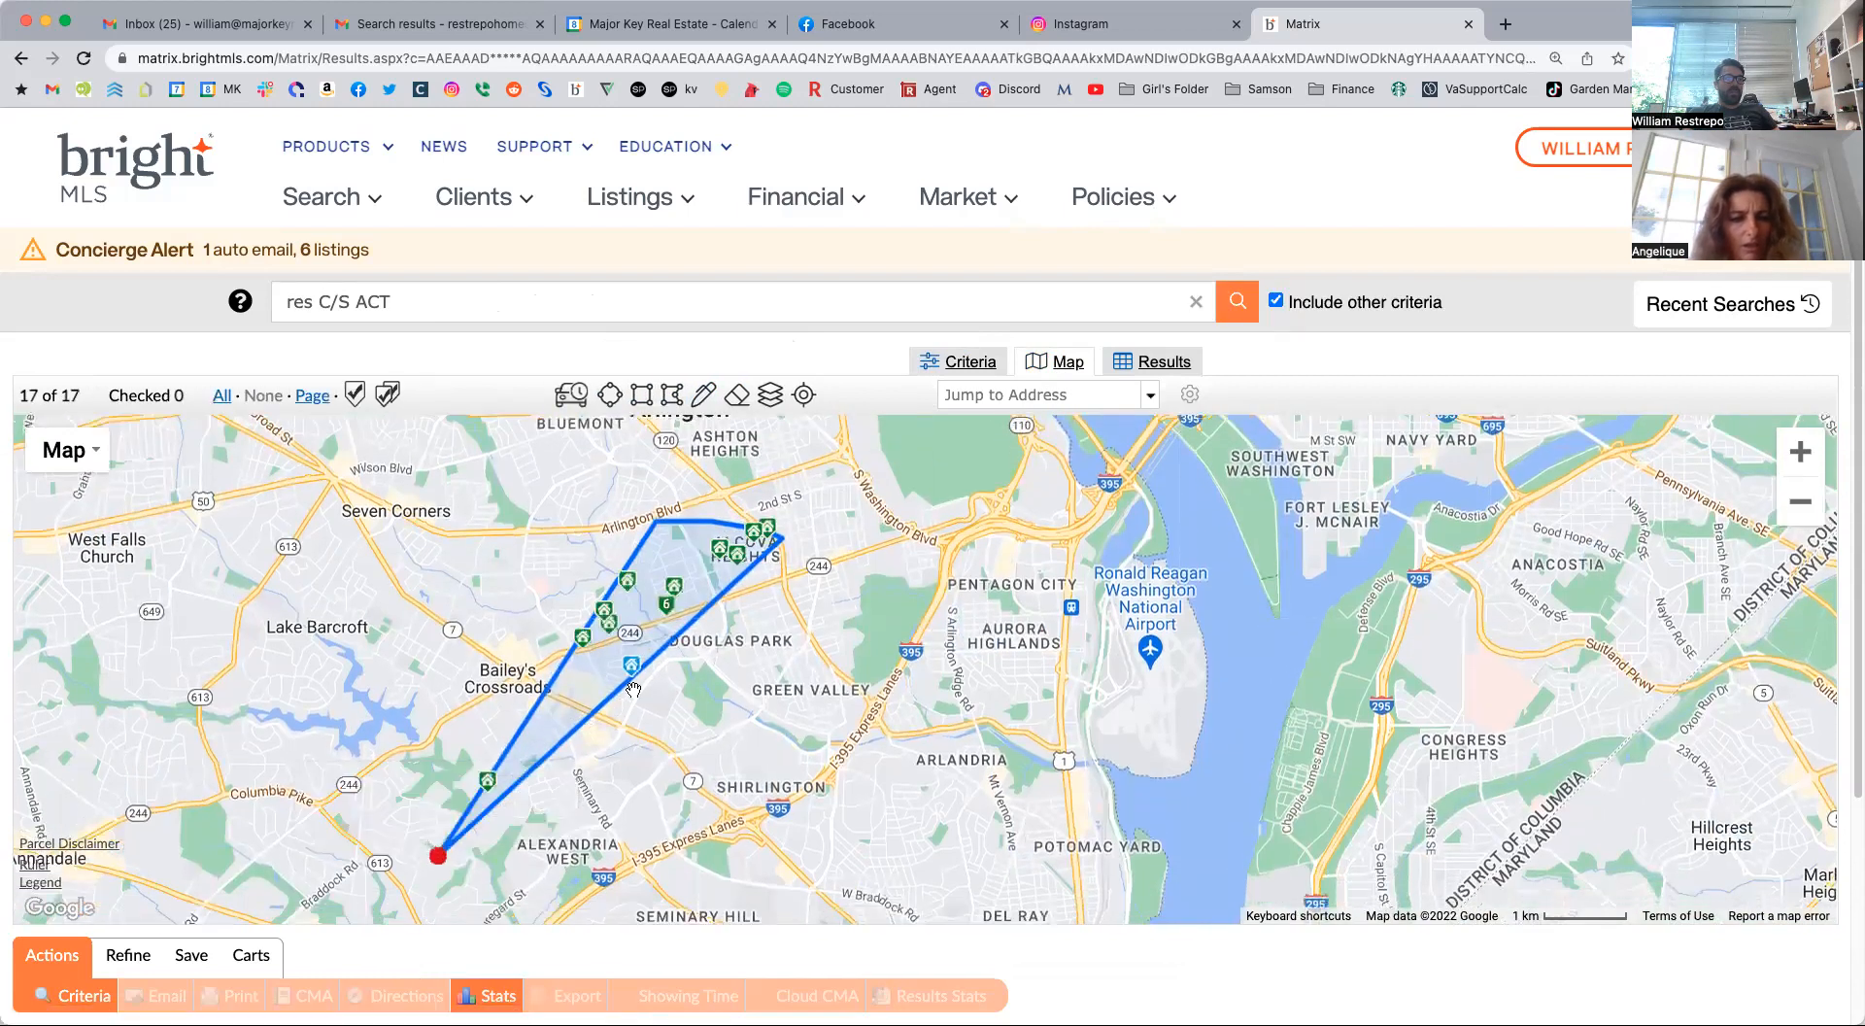
pyautogui.moveTo(618, 696); pyautogui.dragTo(1115, 840)
pyautogui.click(470, 852)
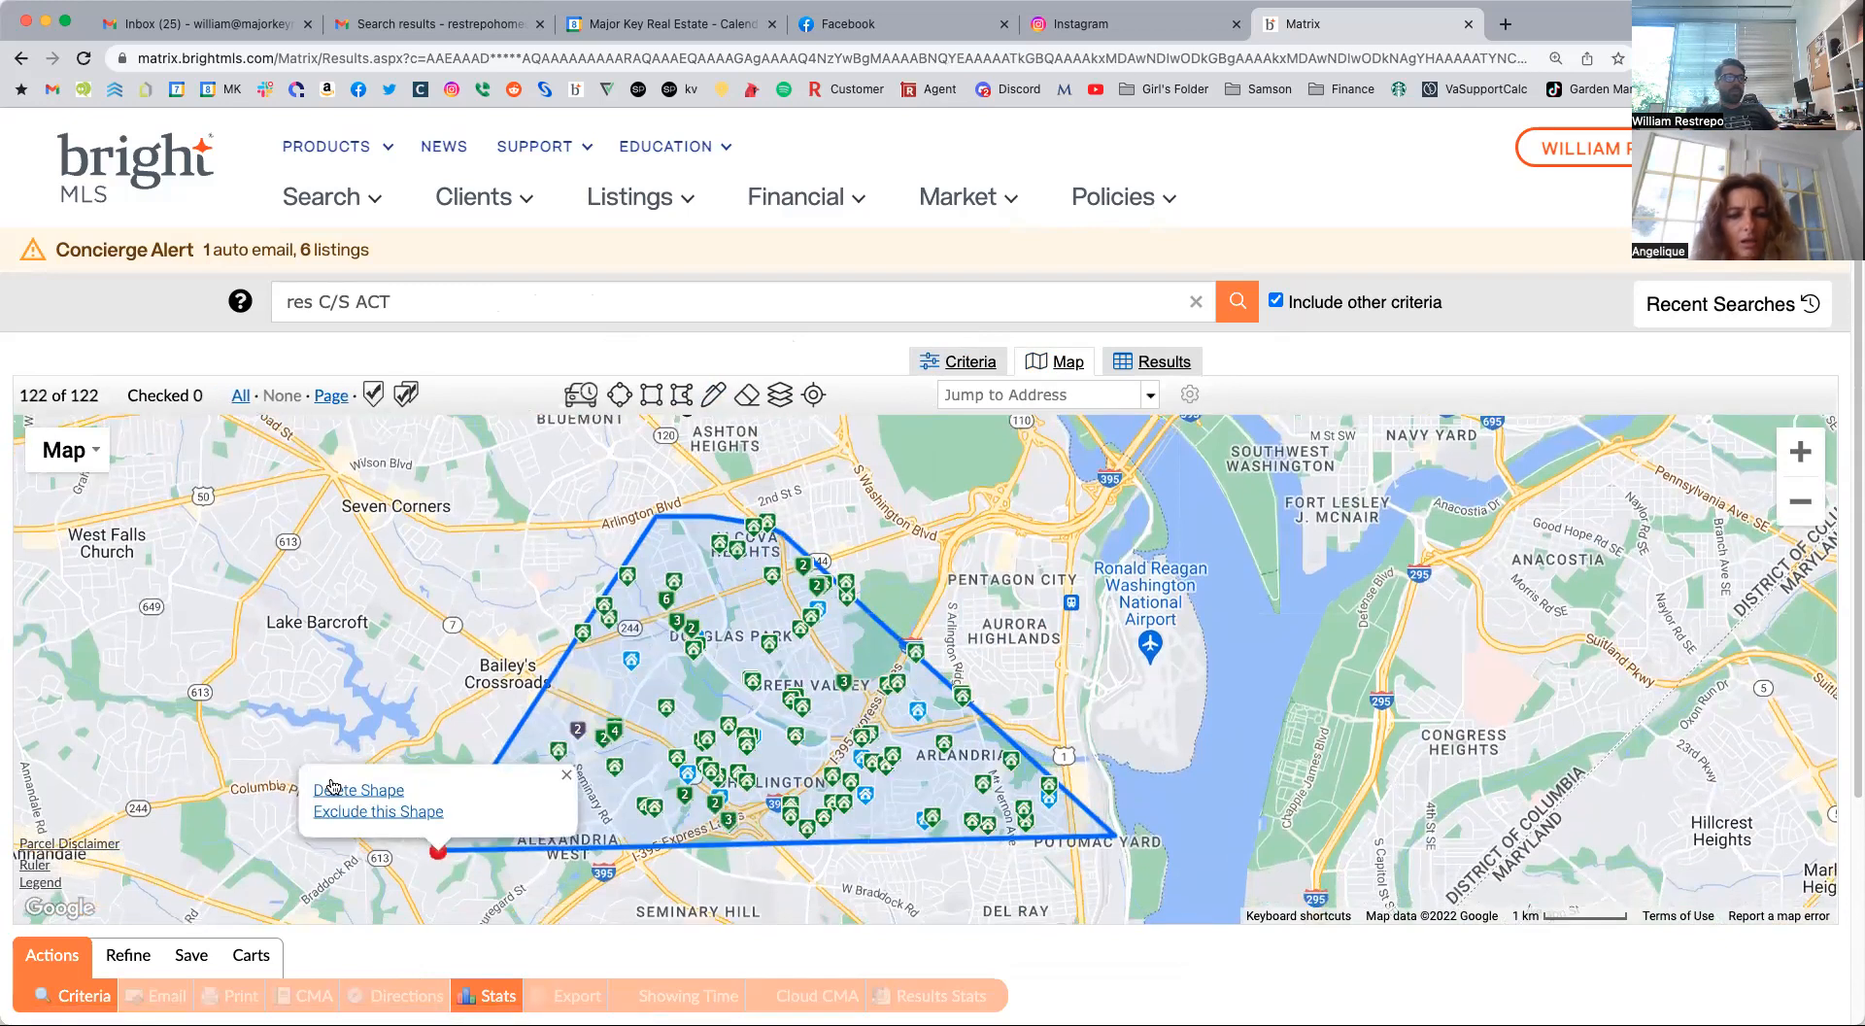
pyautogui.click(334, 785)
# Draw a rectangular search area from Bailey's Crossroads to Pentagon City and a circular one around Falls Church and Seven Corners.
pyautogui.click(660, 393)
pyautogui.moveTo(509, 511); pyautogui.dragTo(586, 599)
pyautogui.moveTo(938, 757); pyautogui.dragTo(1088, 784)
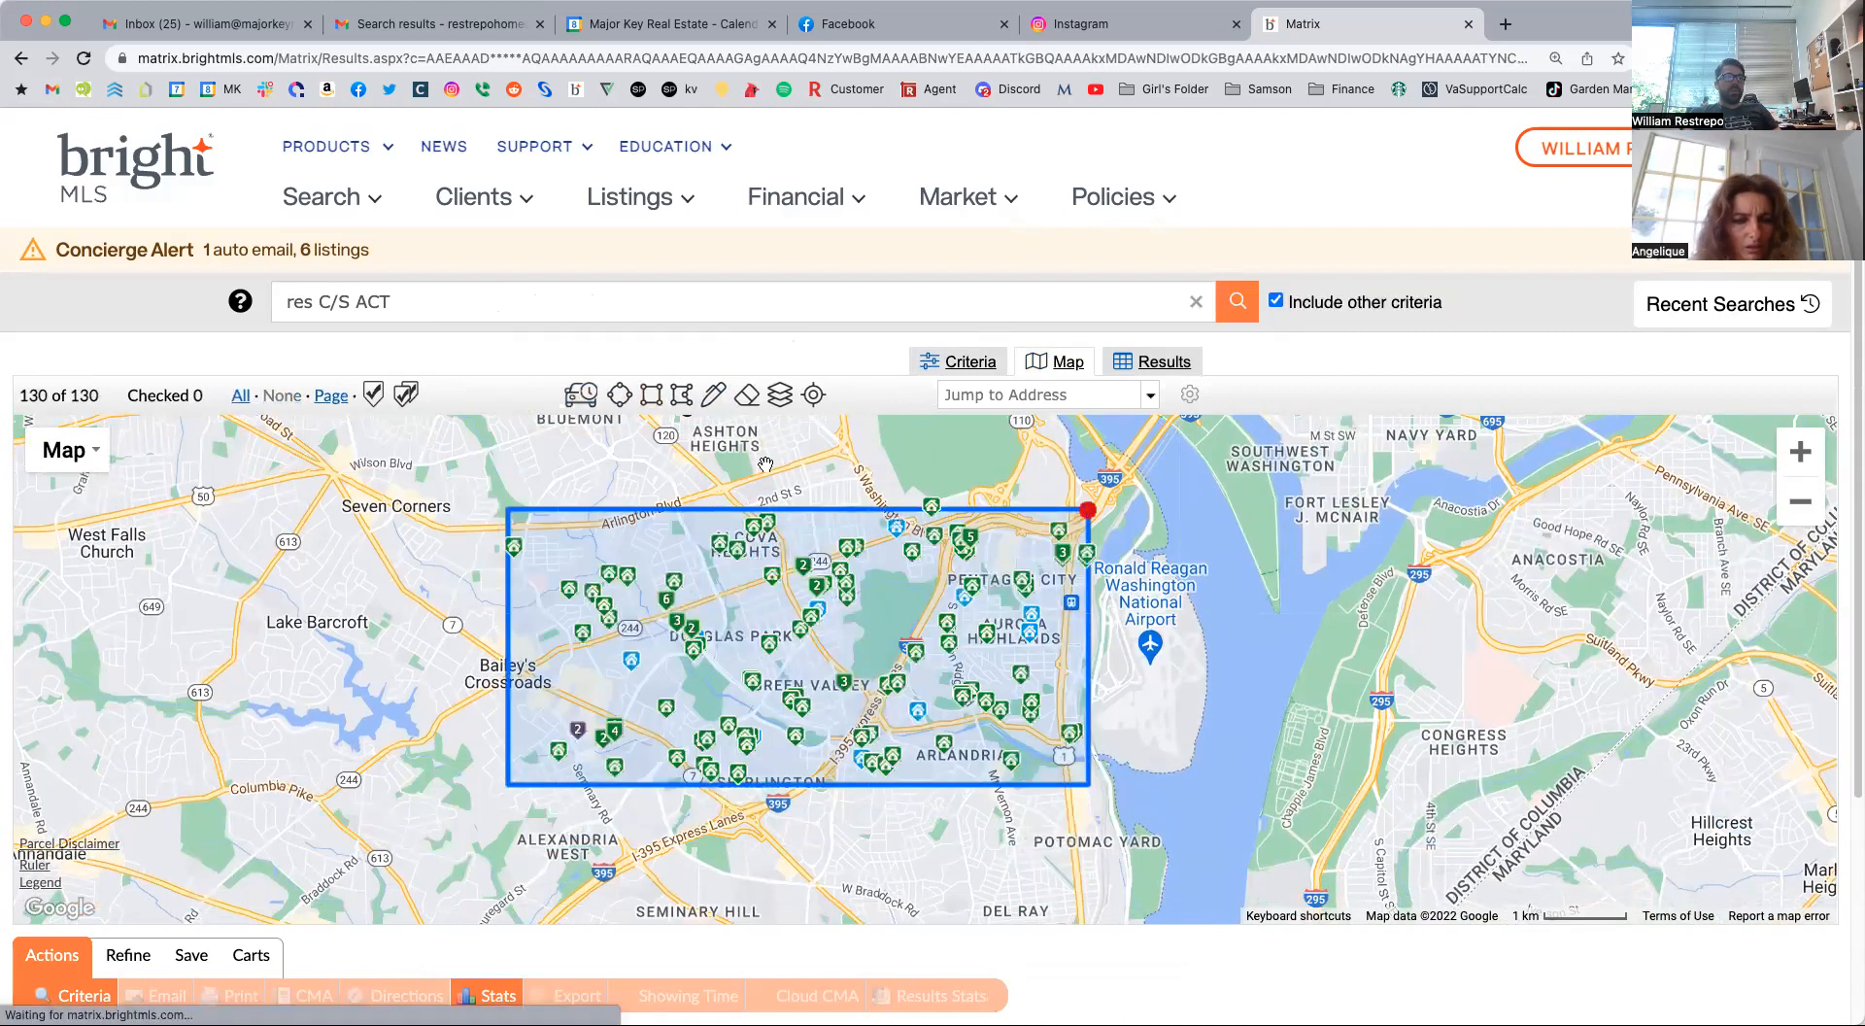
pyautogui.click(1049, 503)
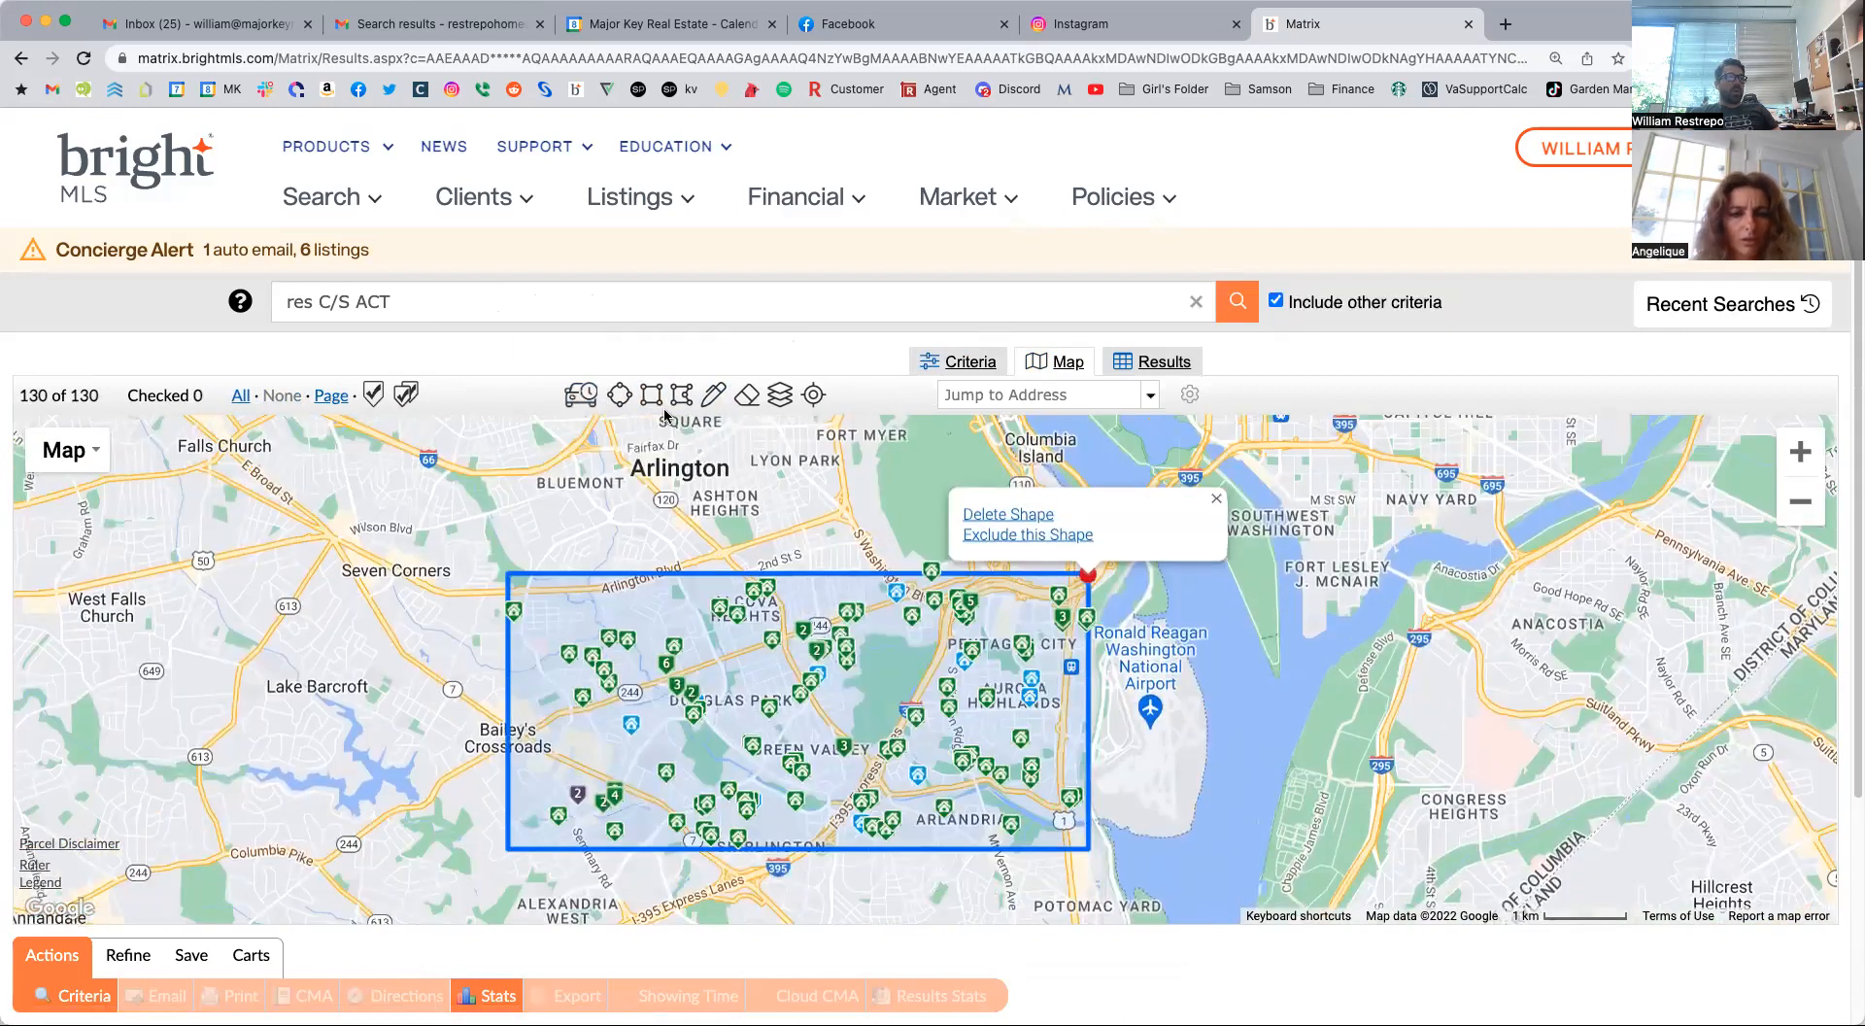
pyautogui.click(619, 393)
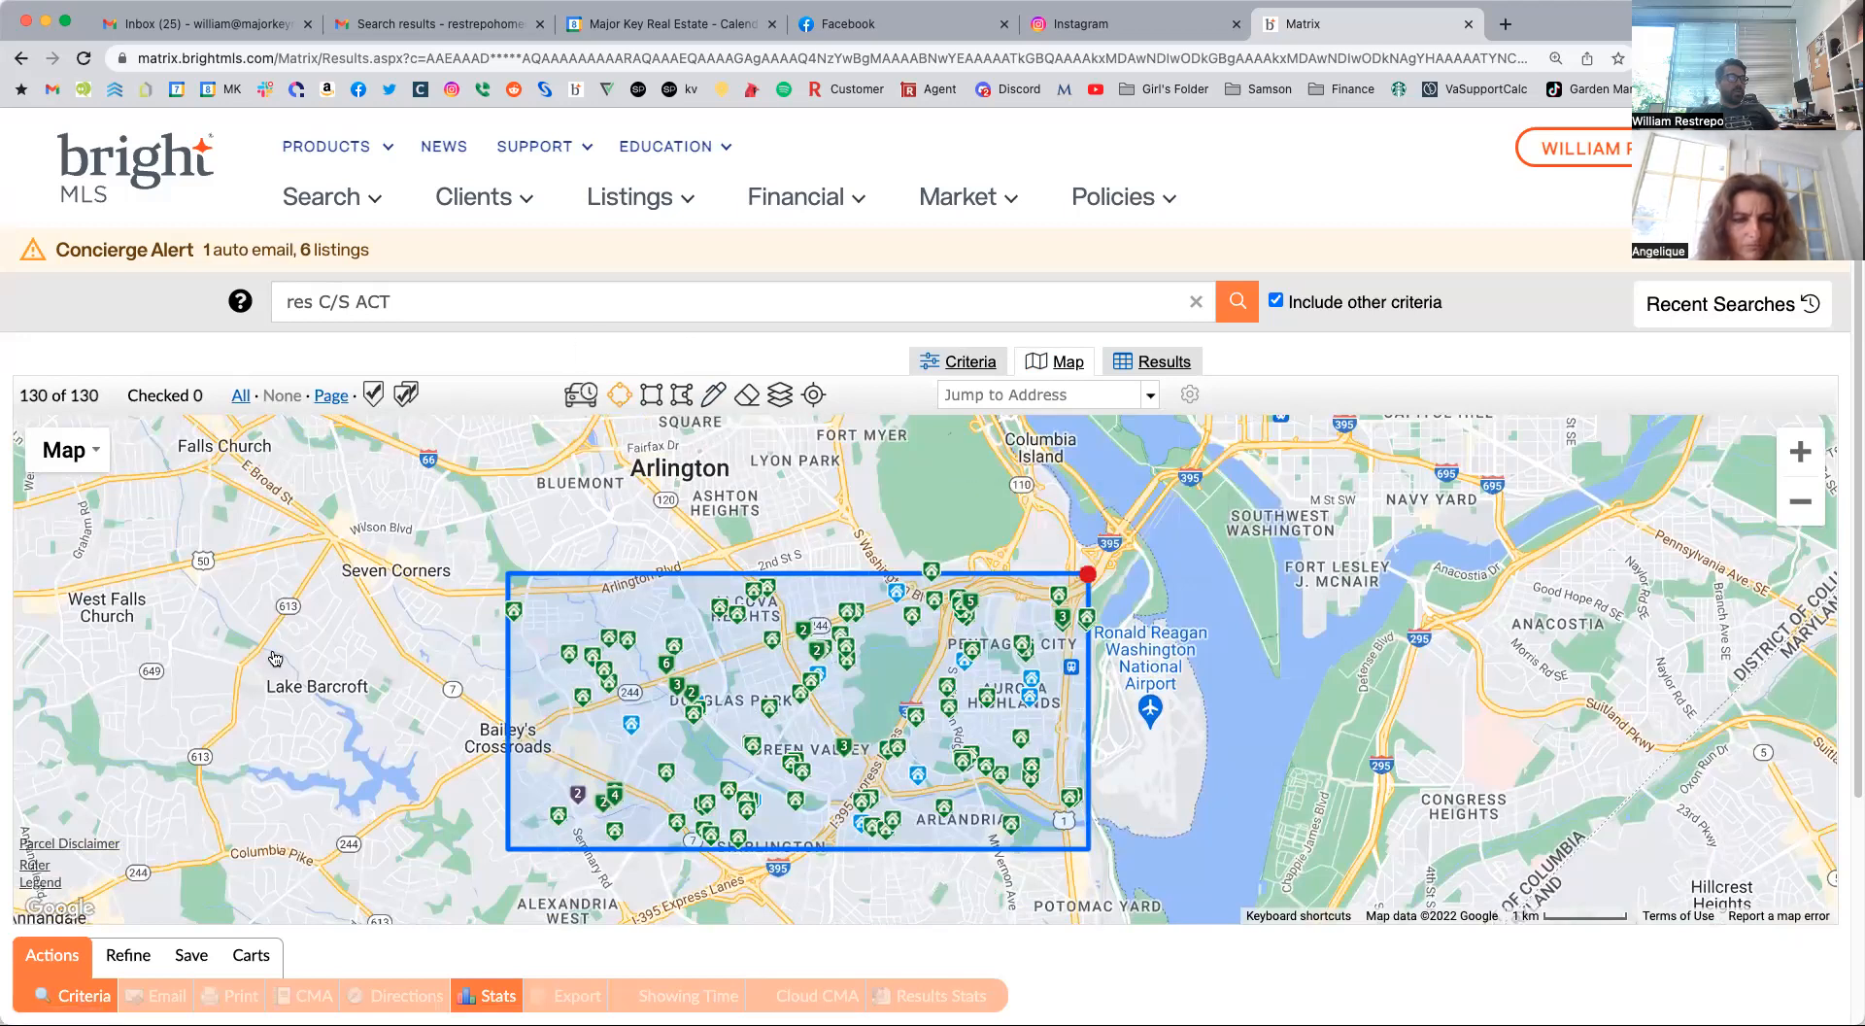
pyautogui.click(258, 541)
# Draw a narrow polygon search area through Bluemont and Arlington, between the circle and Lyon Park.
pyautogui.click(682, 394)
pyautogui.click(602, 473)
pyautogui.click(732, 456)
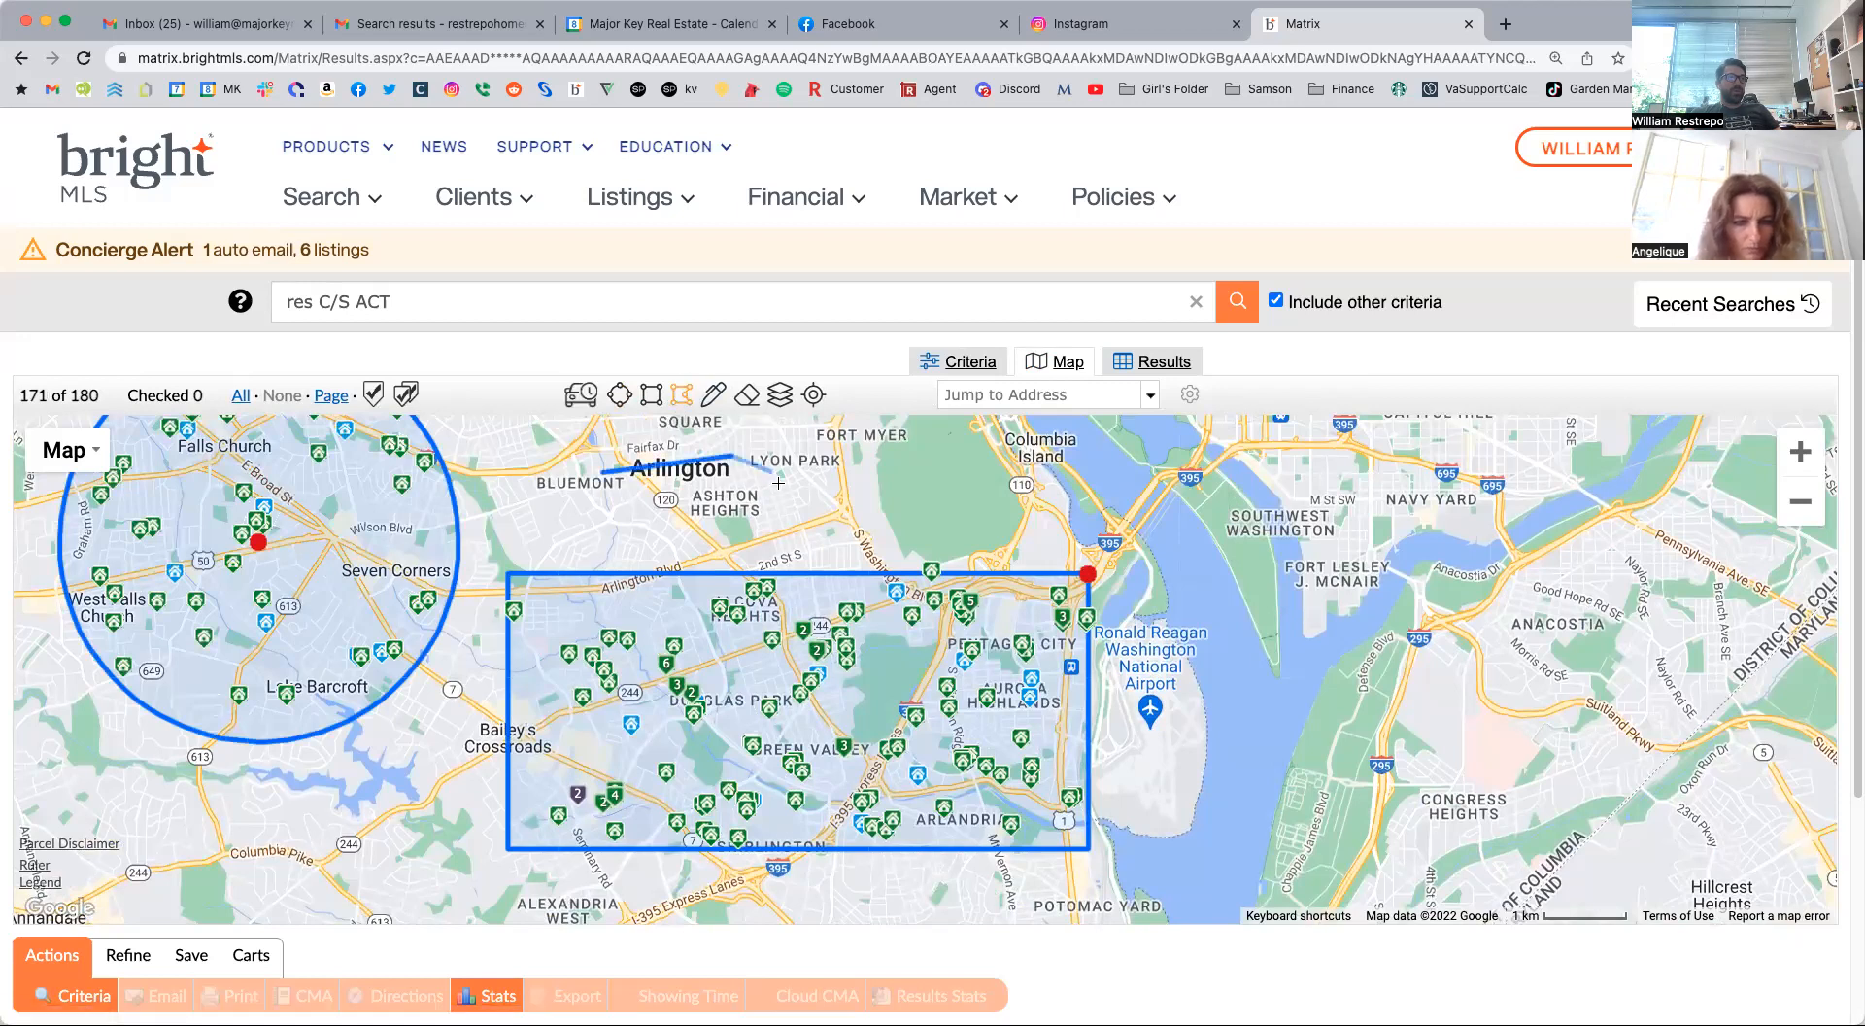
pyautogui.click(780, 486)
pyautogui.click(483, 551)
pyautogui.click(596, 476)
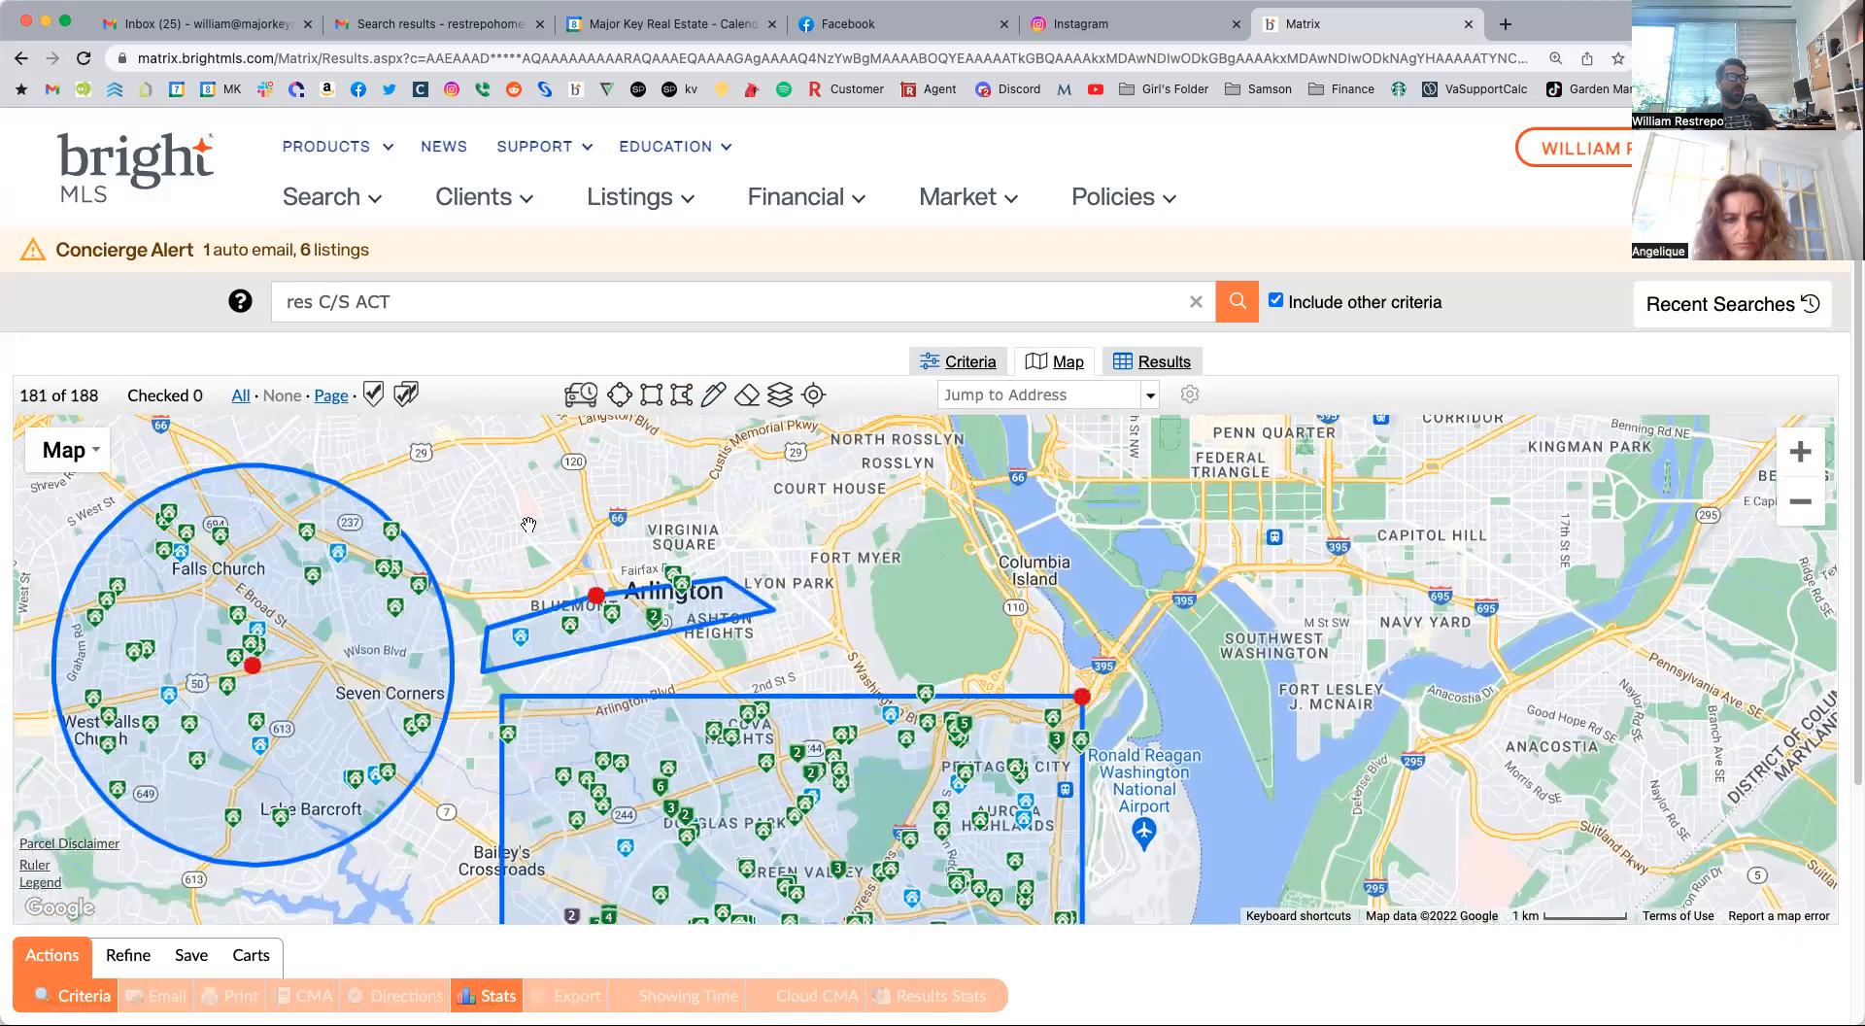
# Delete the polygon, rectangle and circle search shapes from the map.
pyautogui.moveTo(601, 609)
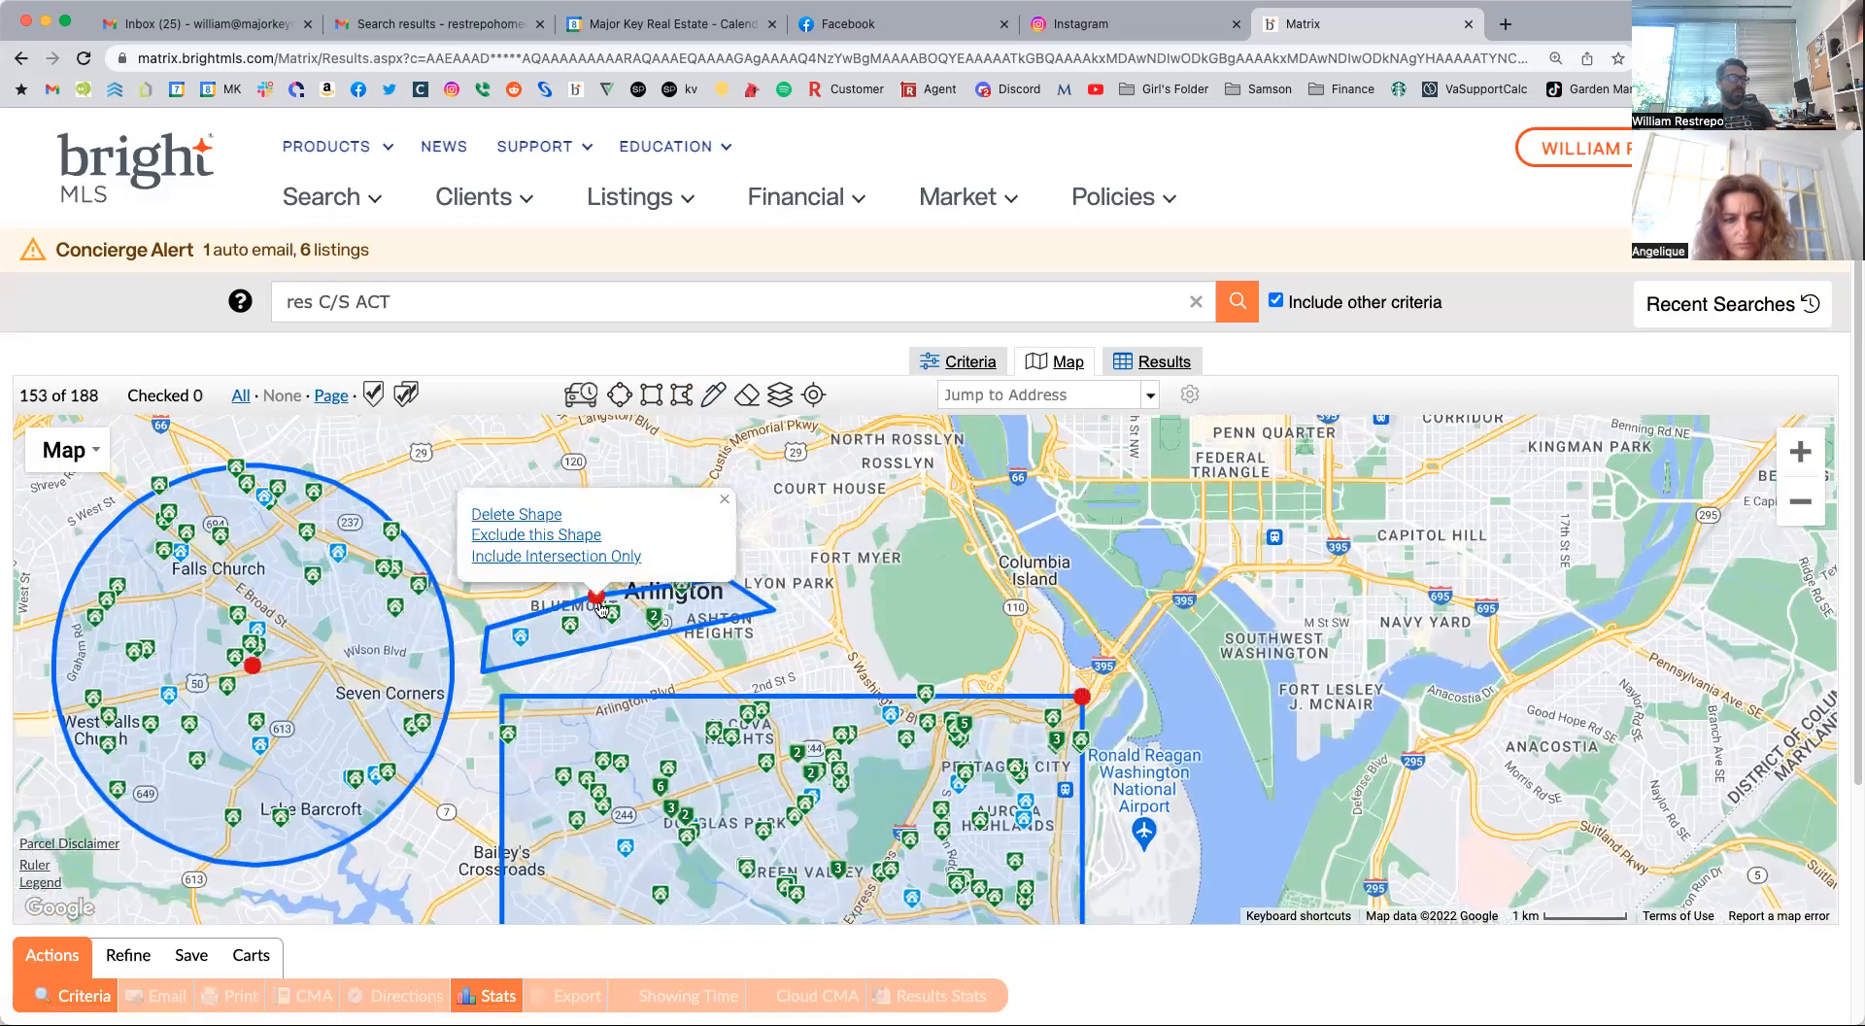
pyautogui.click(541, 515)
pyautogui.moveTo(1083, 699)
pyautogui.click(1001, 615)
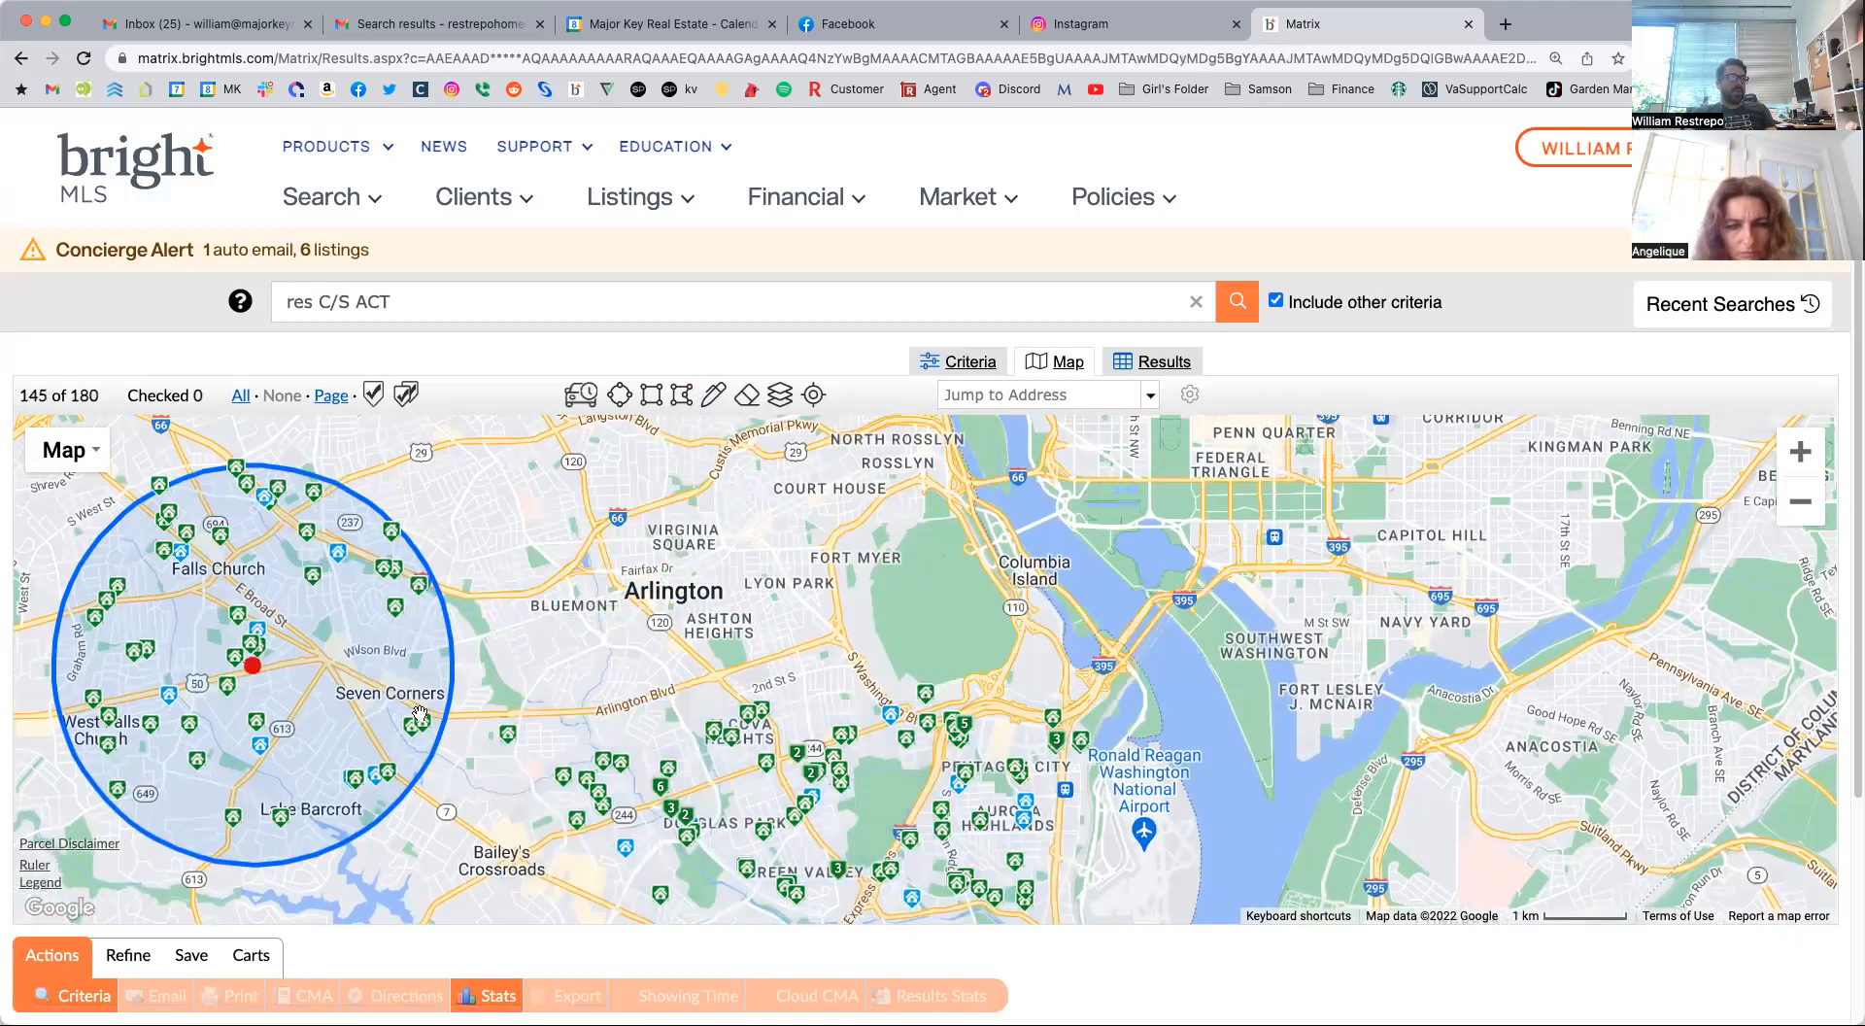
pyautogui.moveTo(253, 664)
pyautogui.click(175, 604)
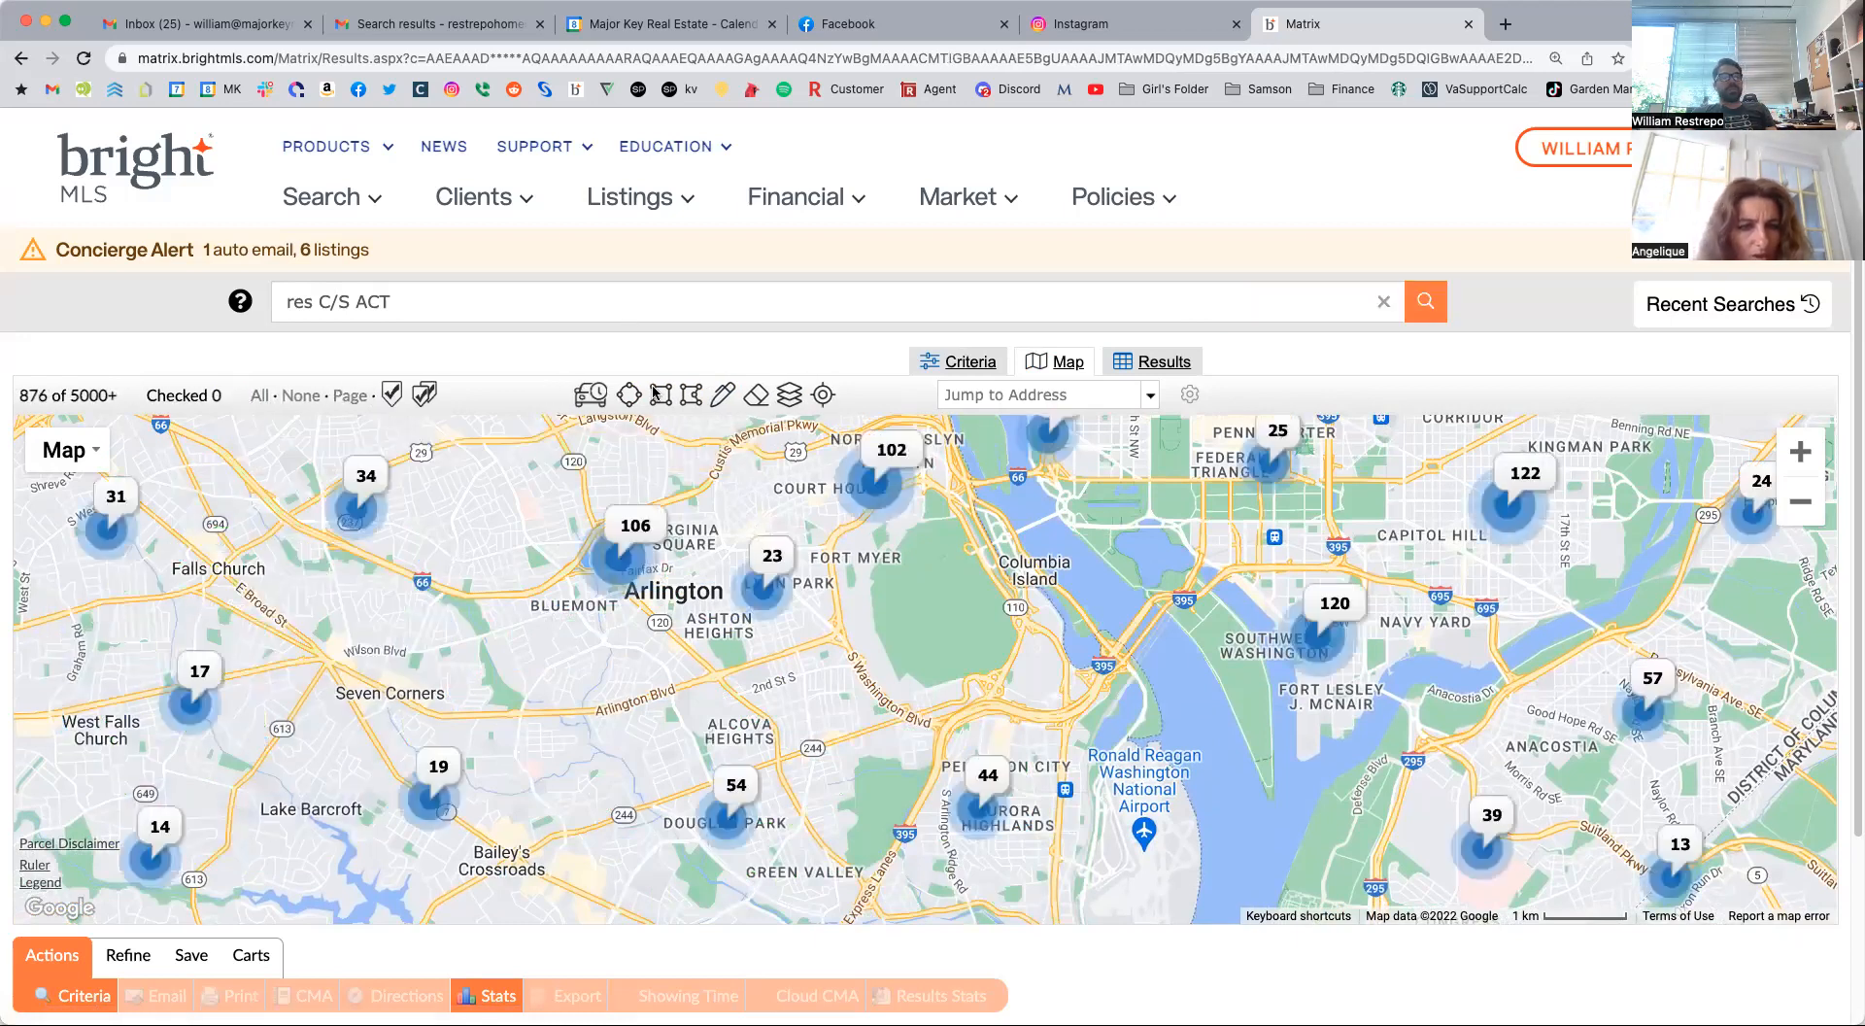
# Show the Zip boundaries layer on the map and select the 22205 area around Westover as the search shape.
pyautogui.click(789, 395)
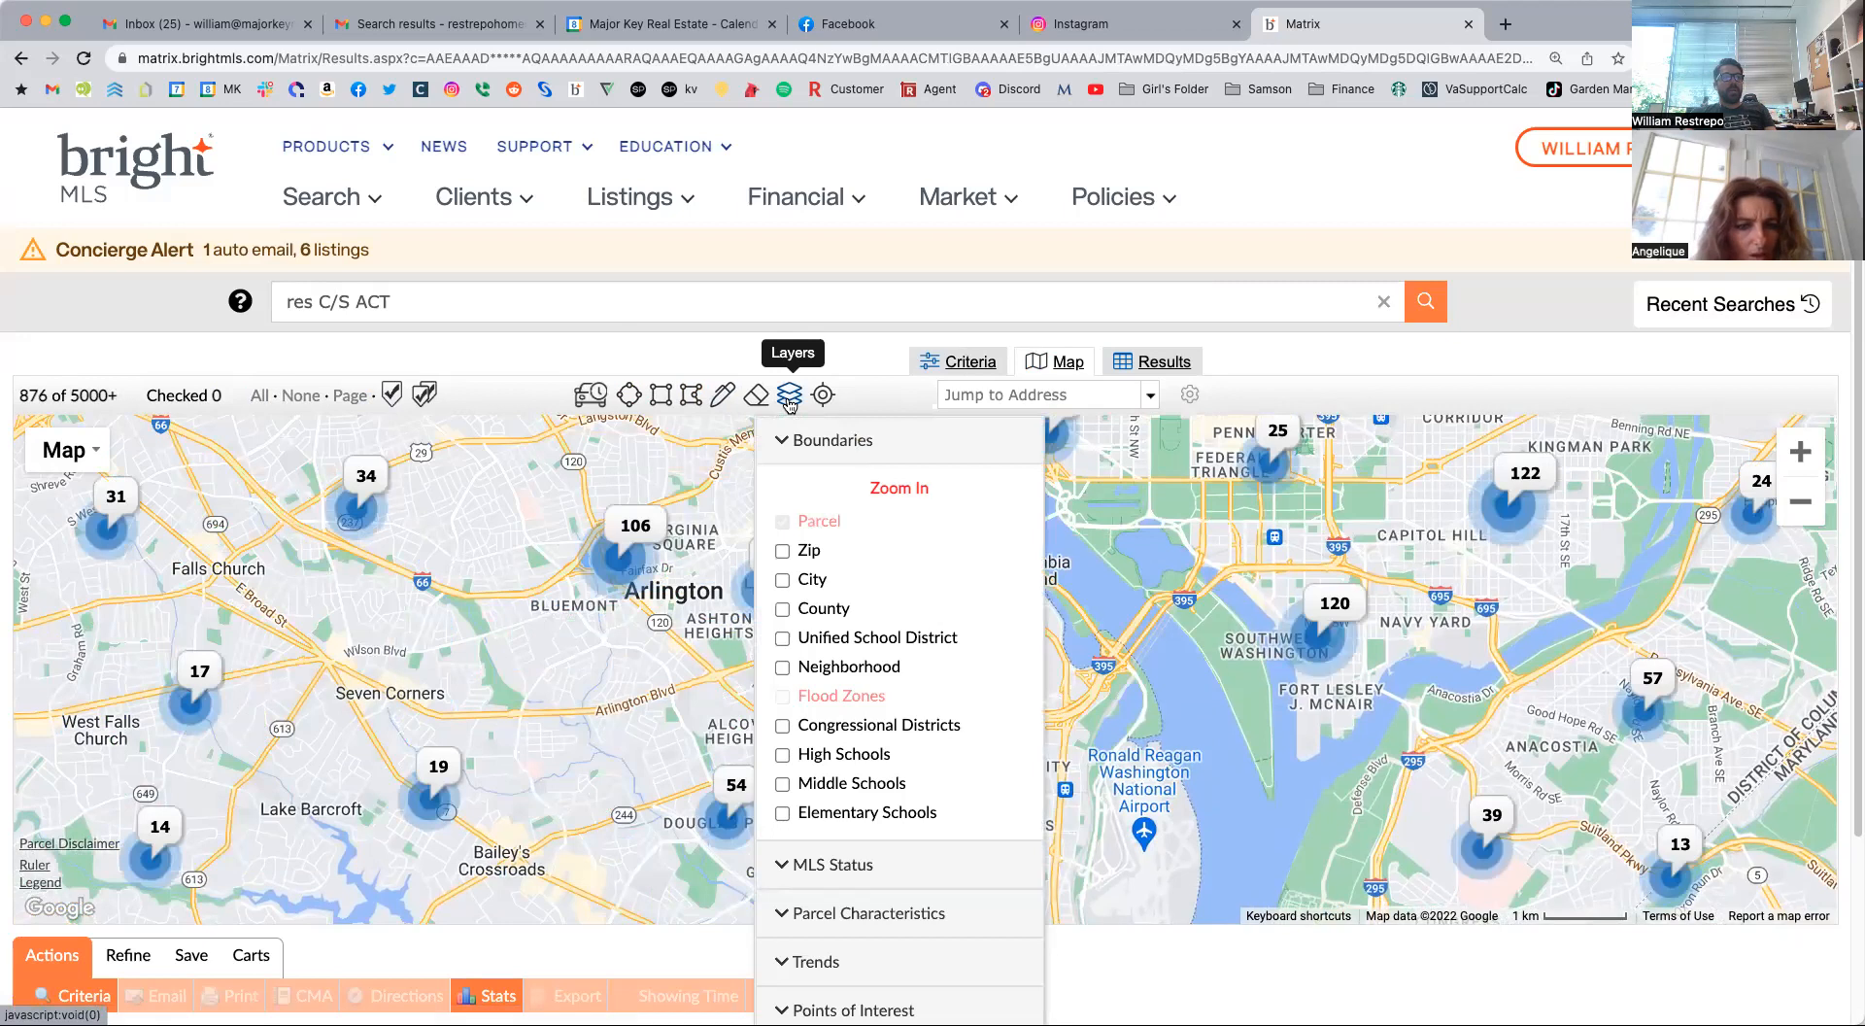
pyautogui.click(782, 552)
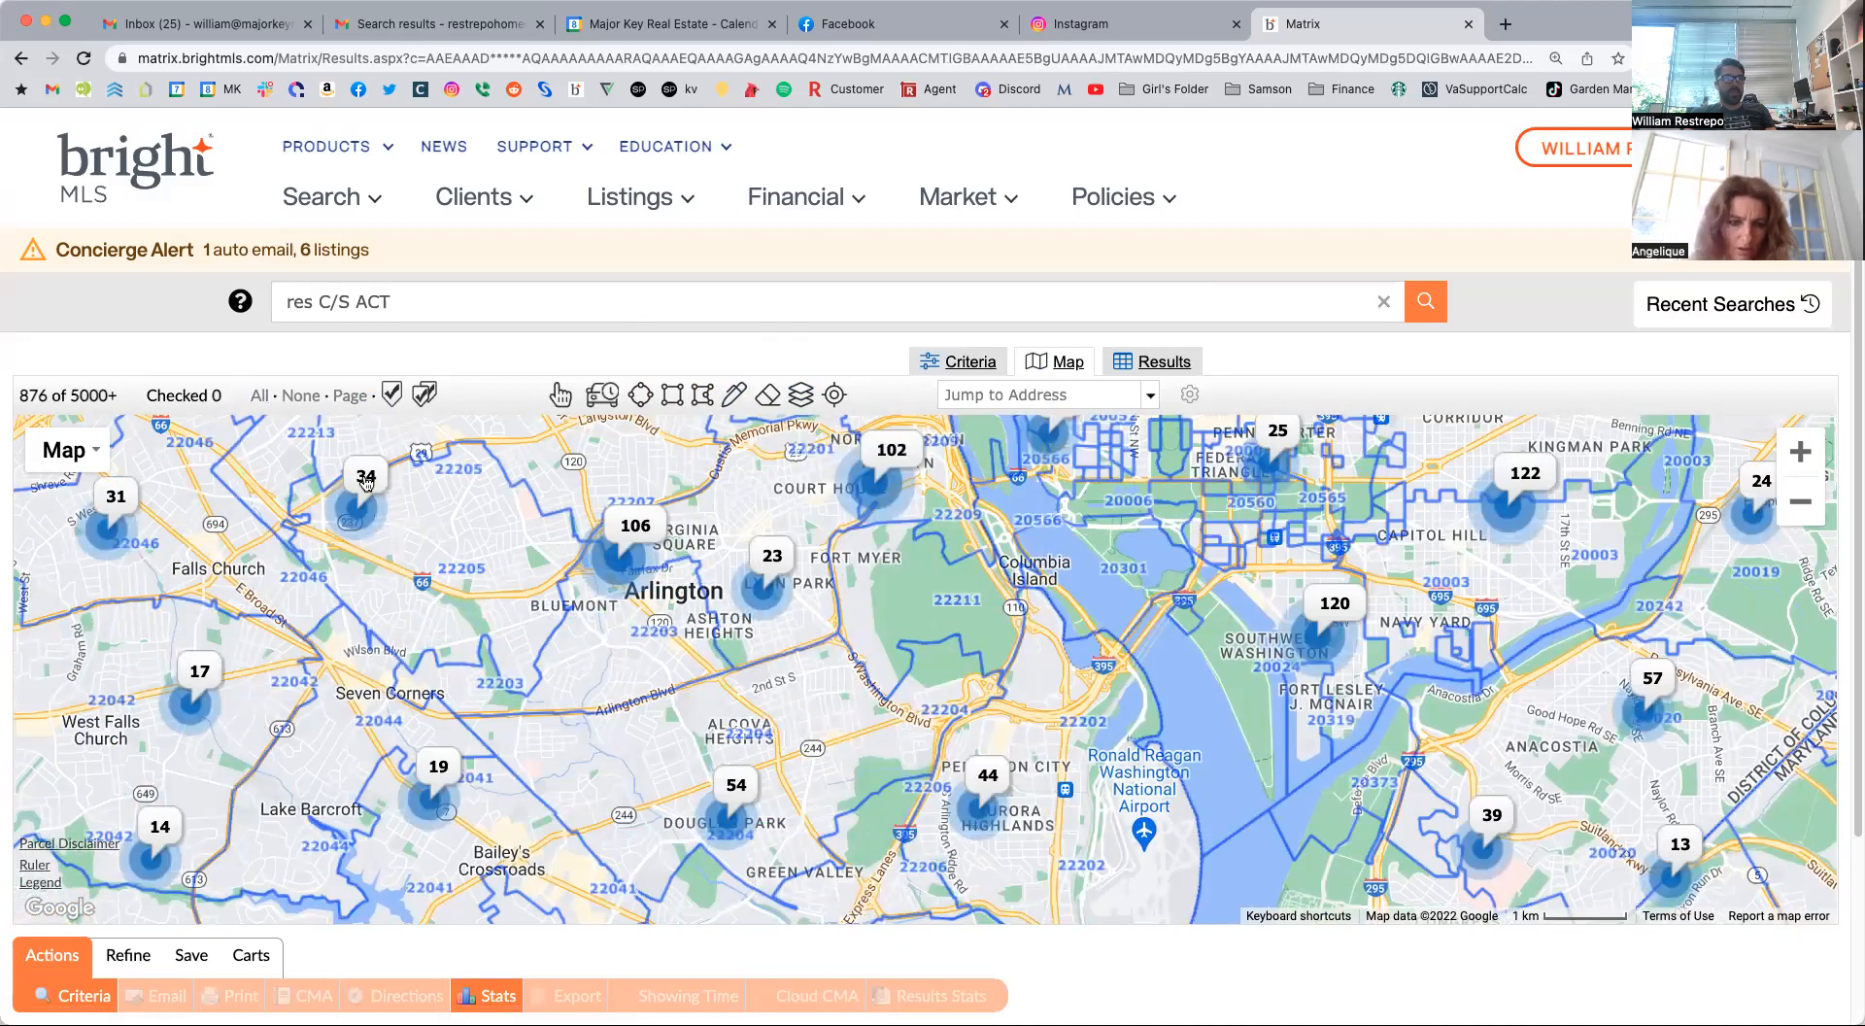
pyautogui.doubleClick(464, 557)
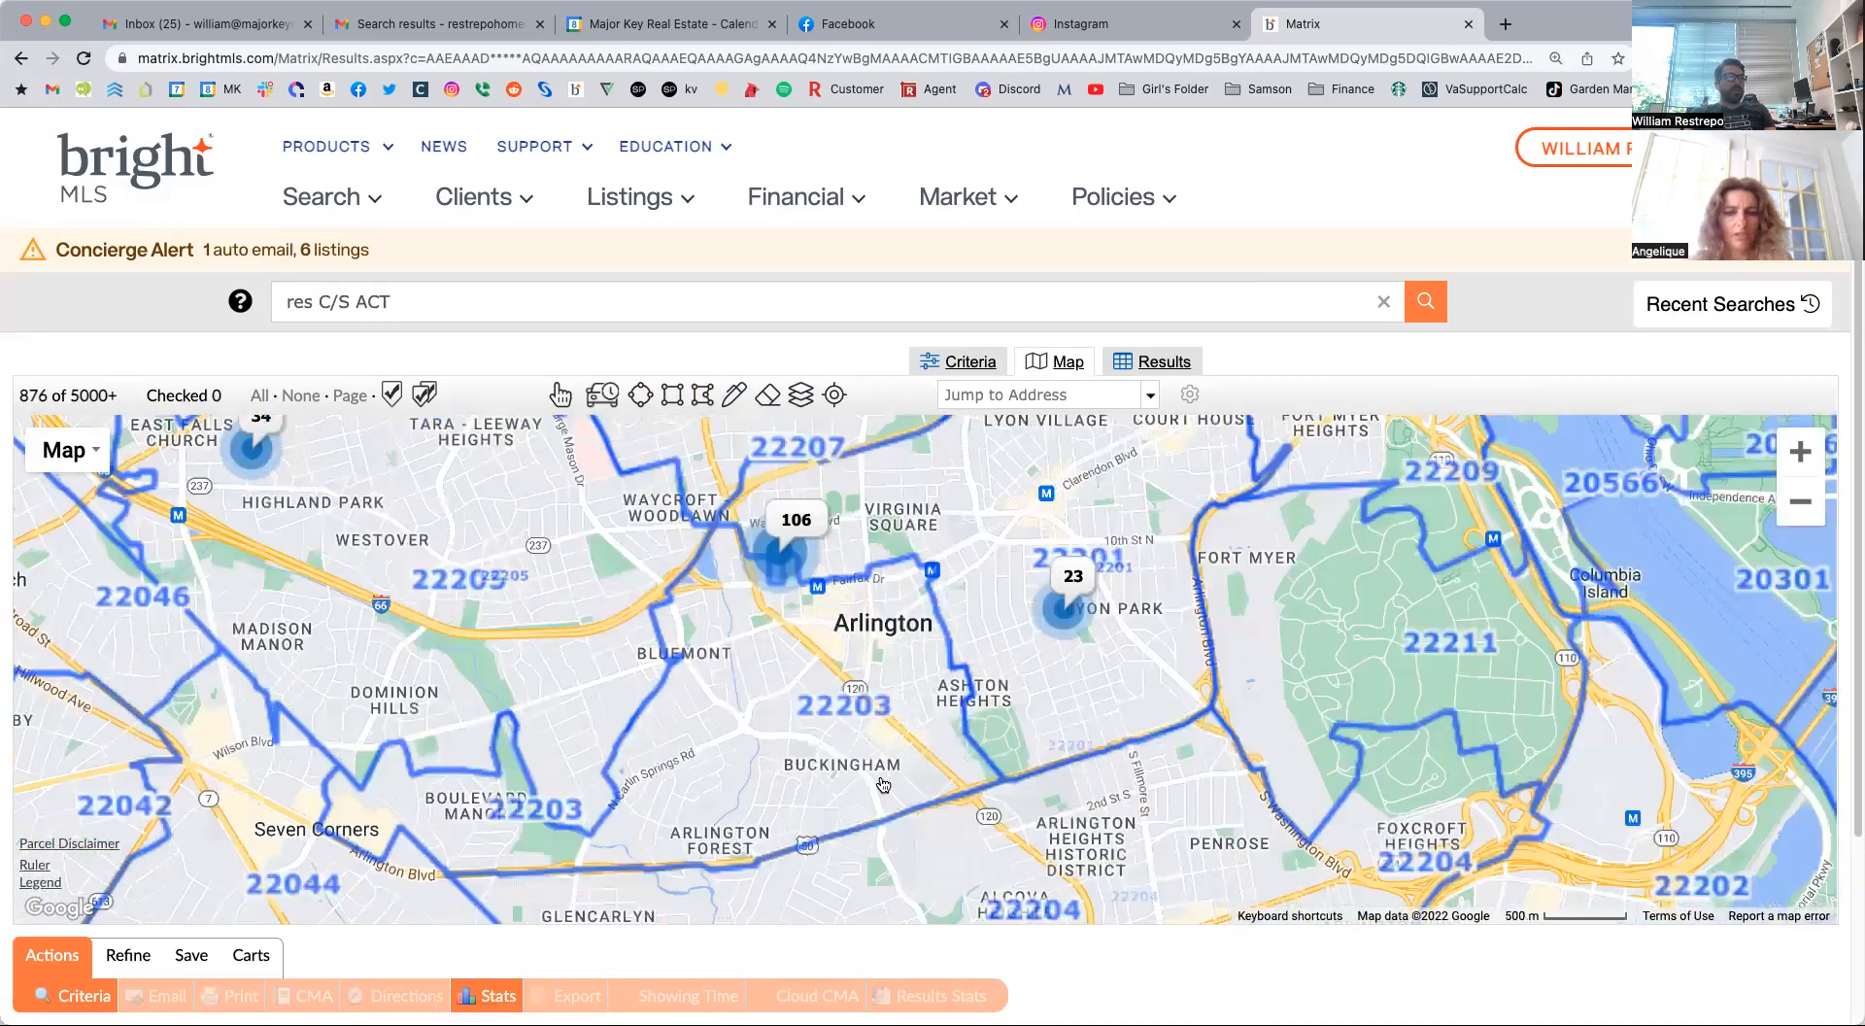
pyautogui.moveTo(818, 618); pyautogui.dragTo(959, 719)
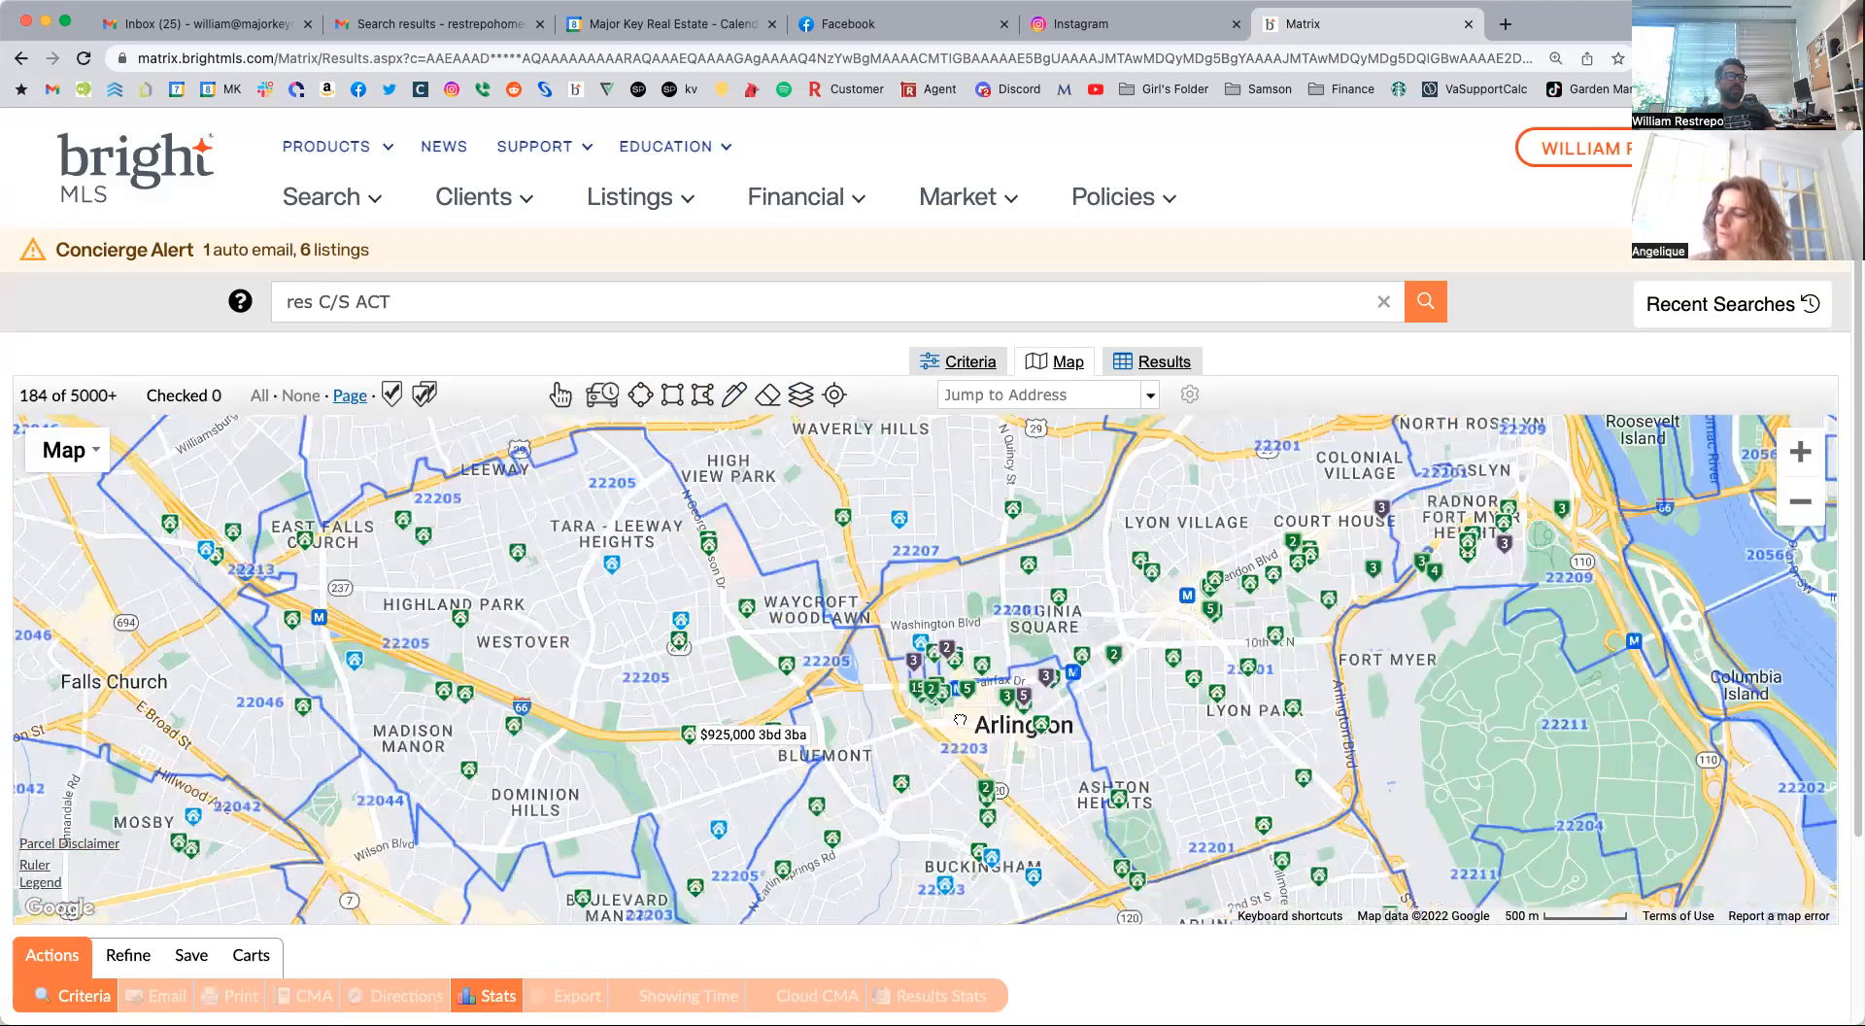
pyautogui.moveTo(684, 727); pyautogui.dragTo(1015, 717)
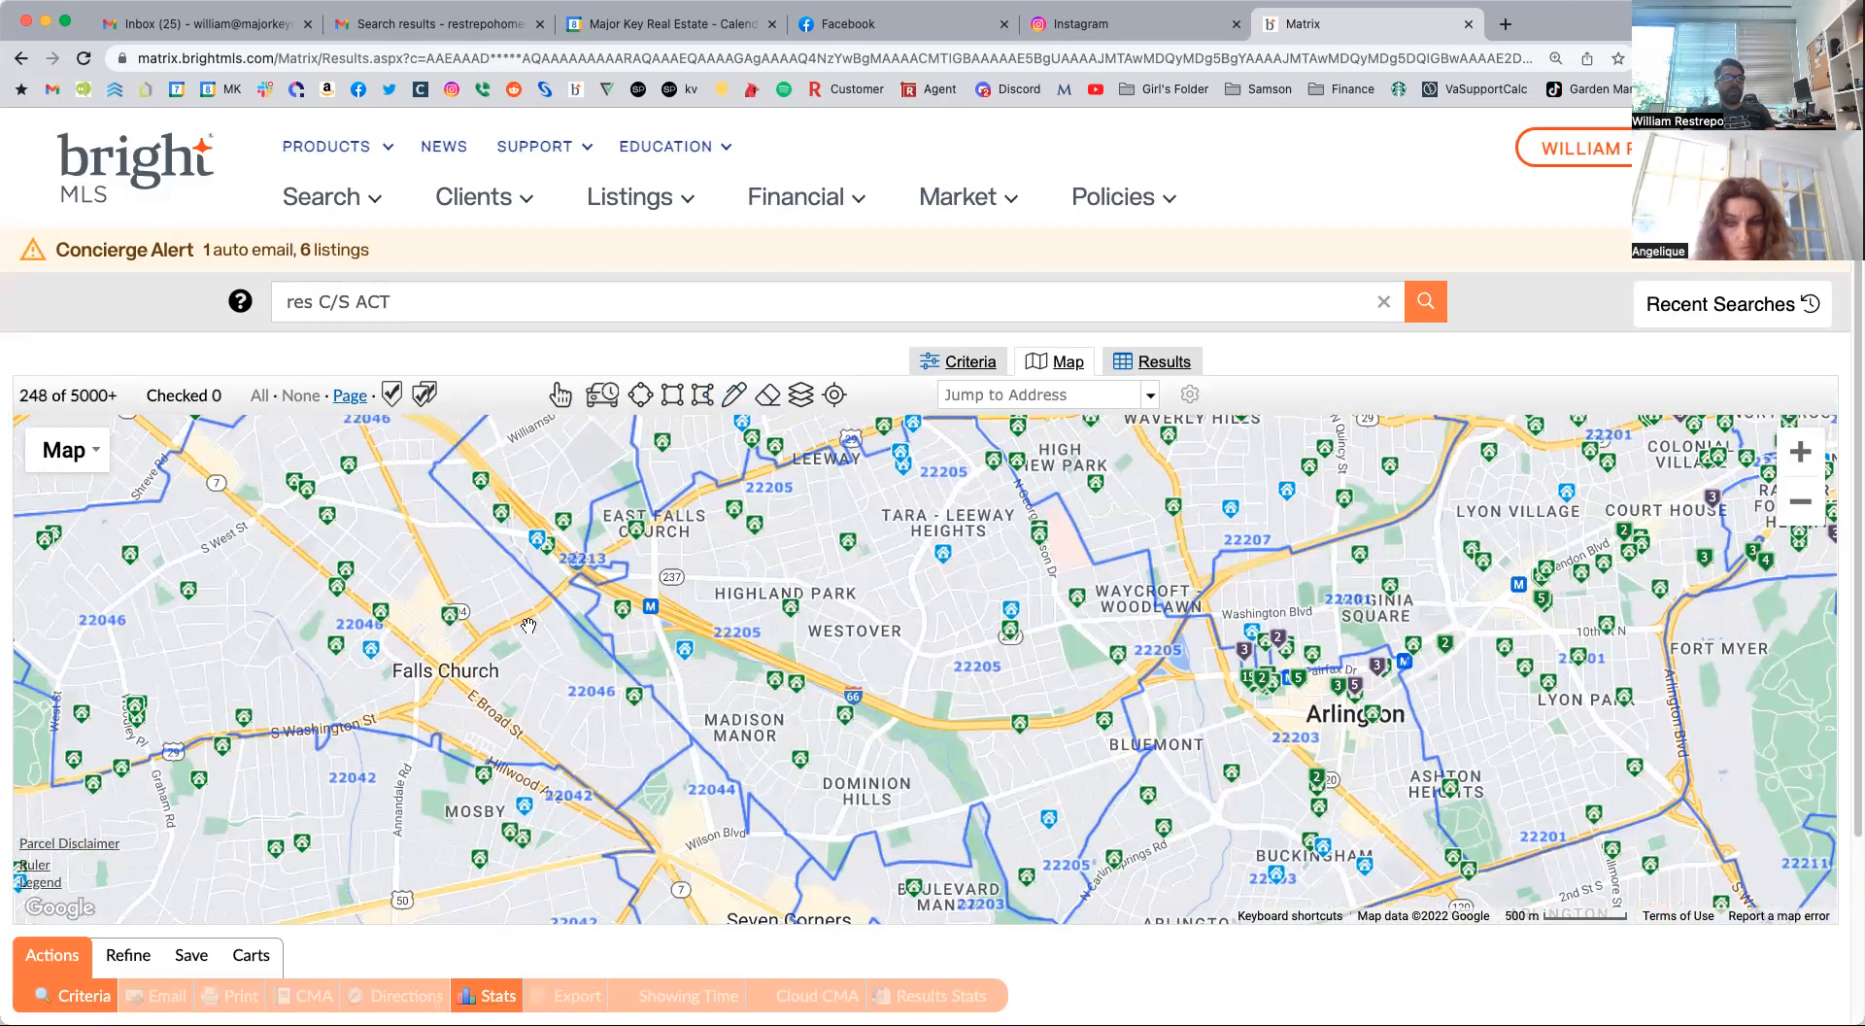
pyautogui.click(560, 396)
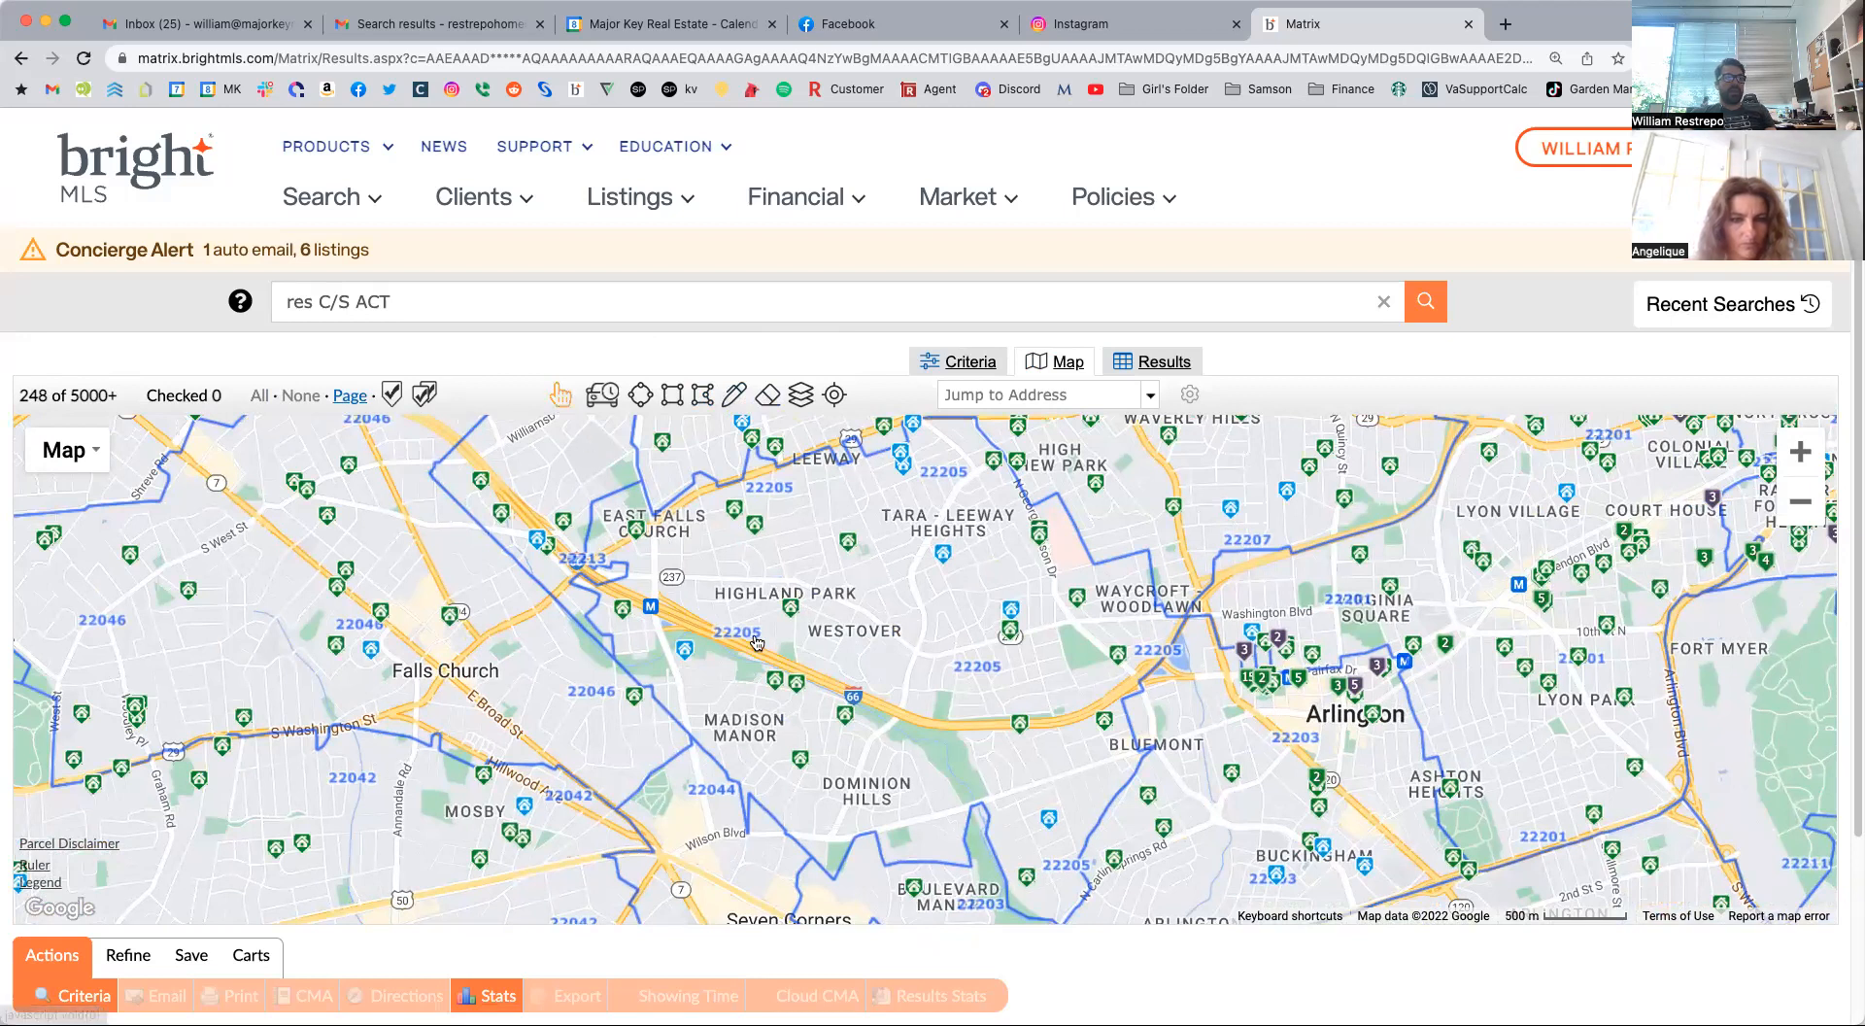
pyautogui.click(939, 653)
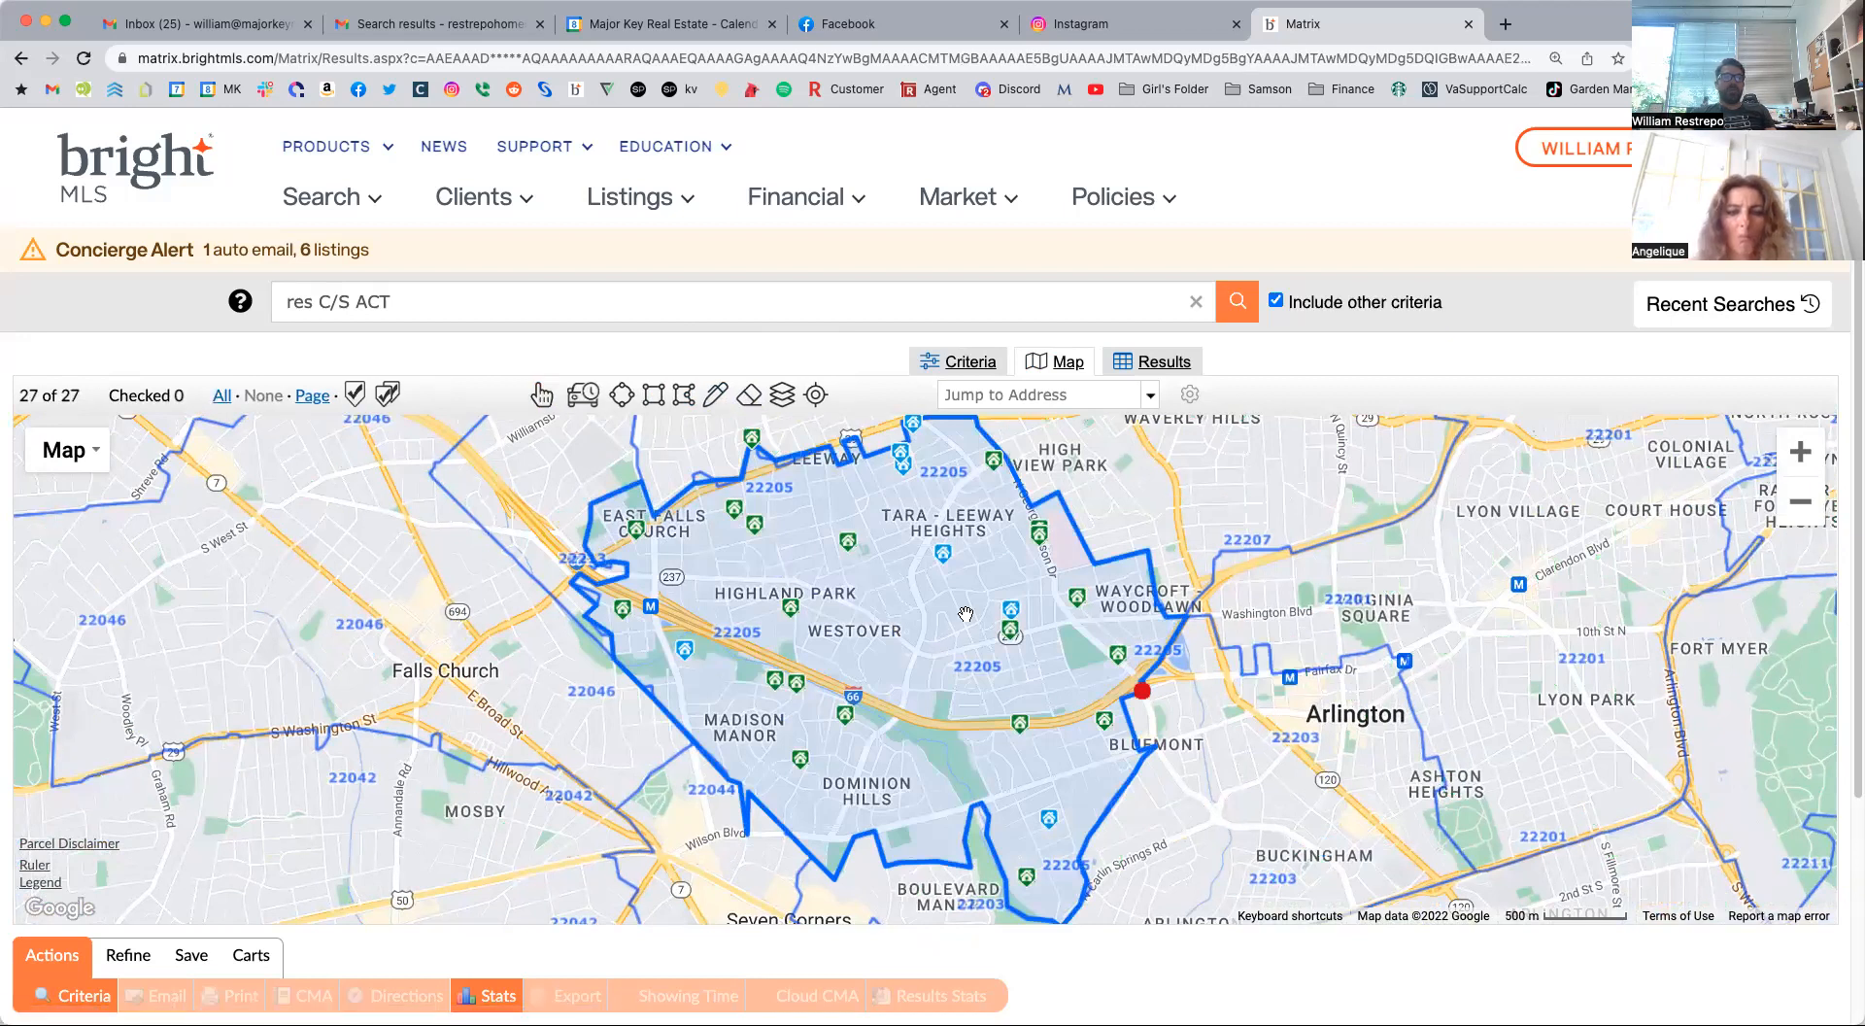
# Review the results list for the 22205 search area and return to the map, leaving the shape in place.
pyautogui.scroll(-2, 965, 614)
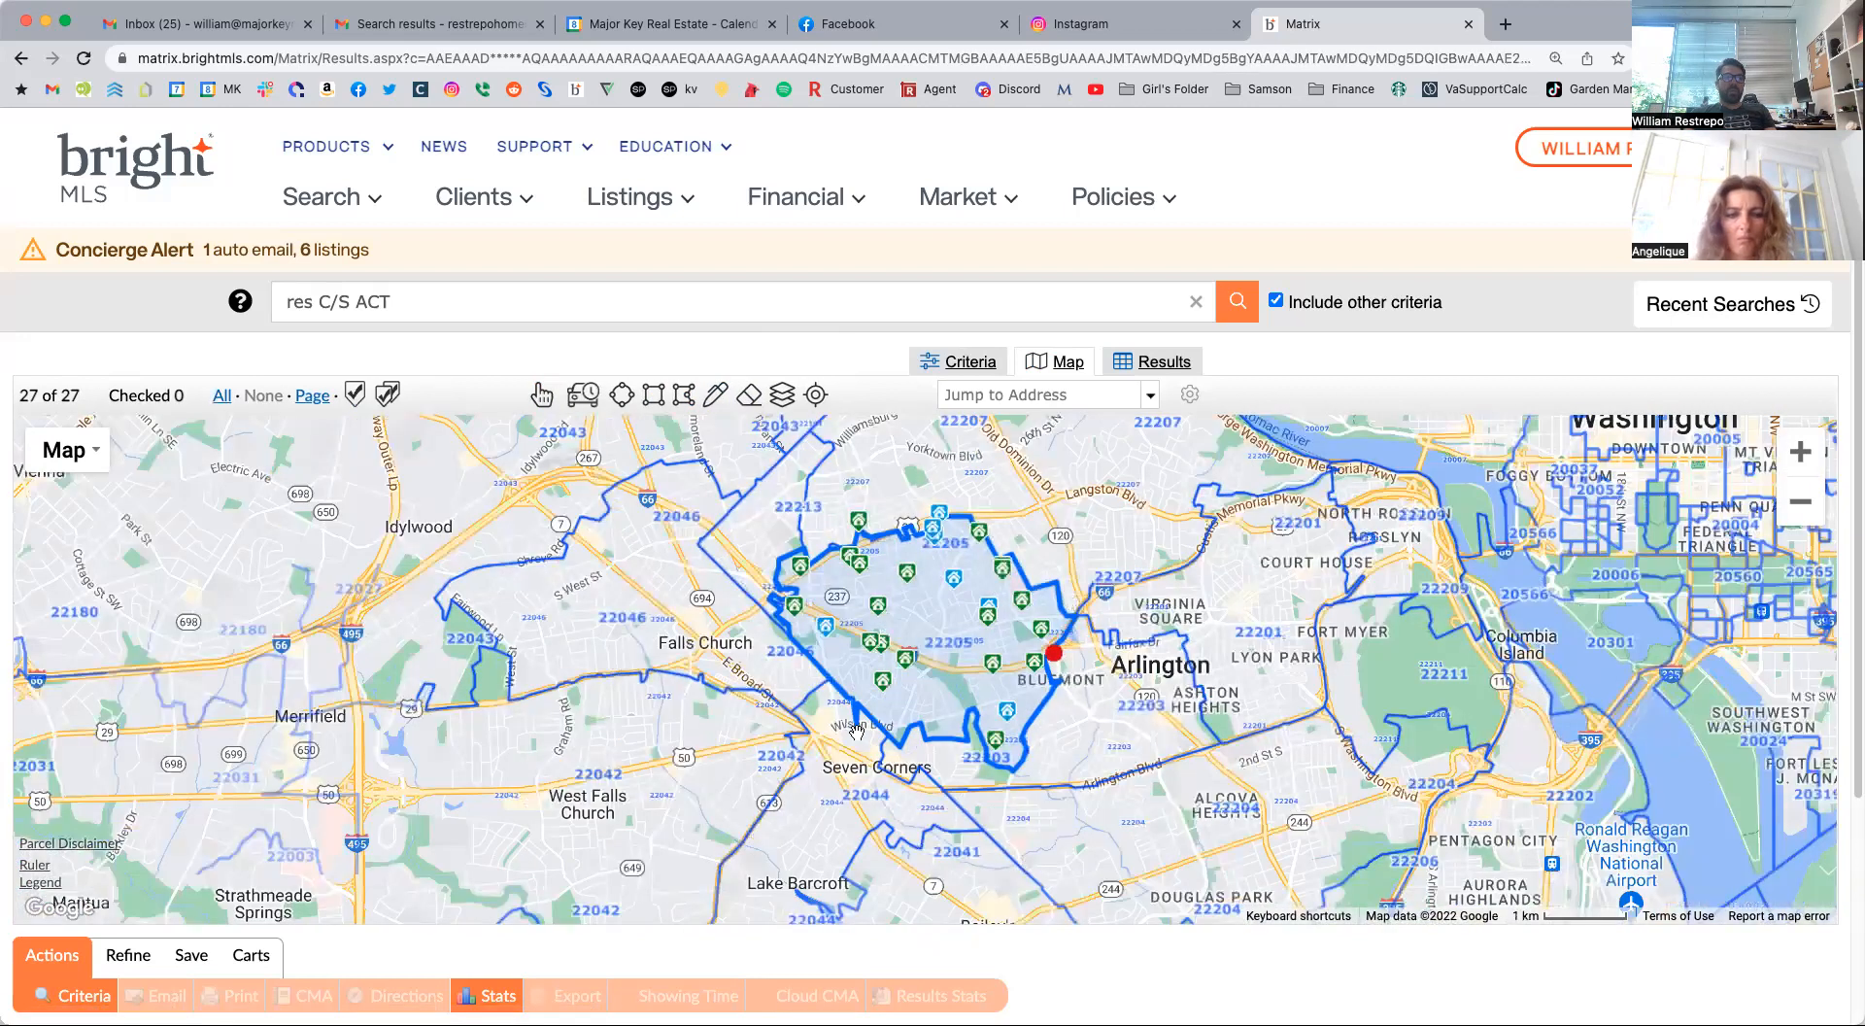
pyautogui.click(1146, 367)
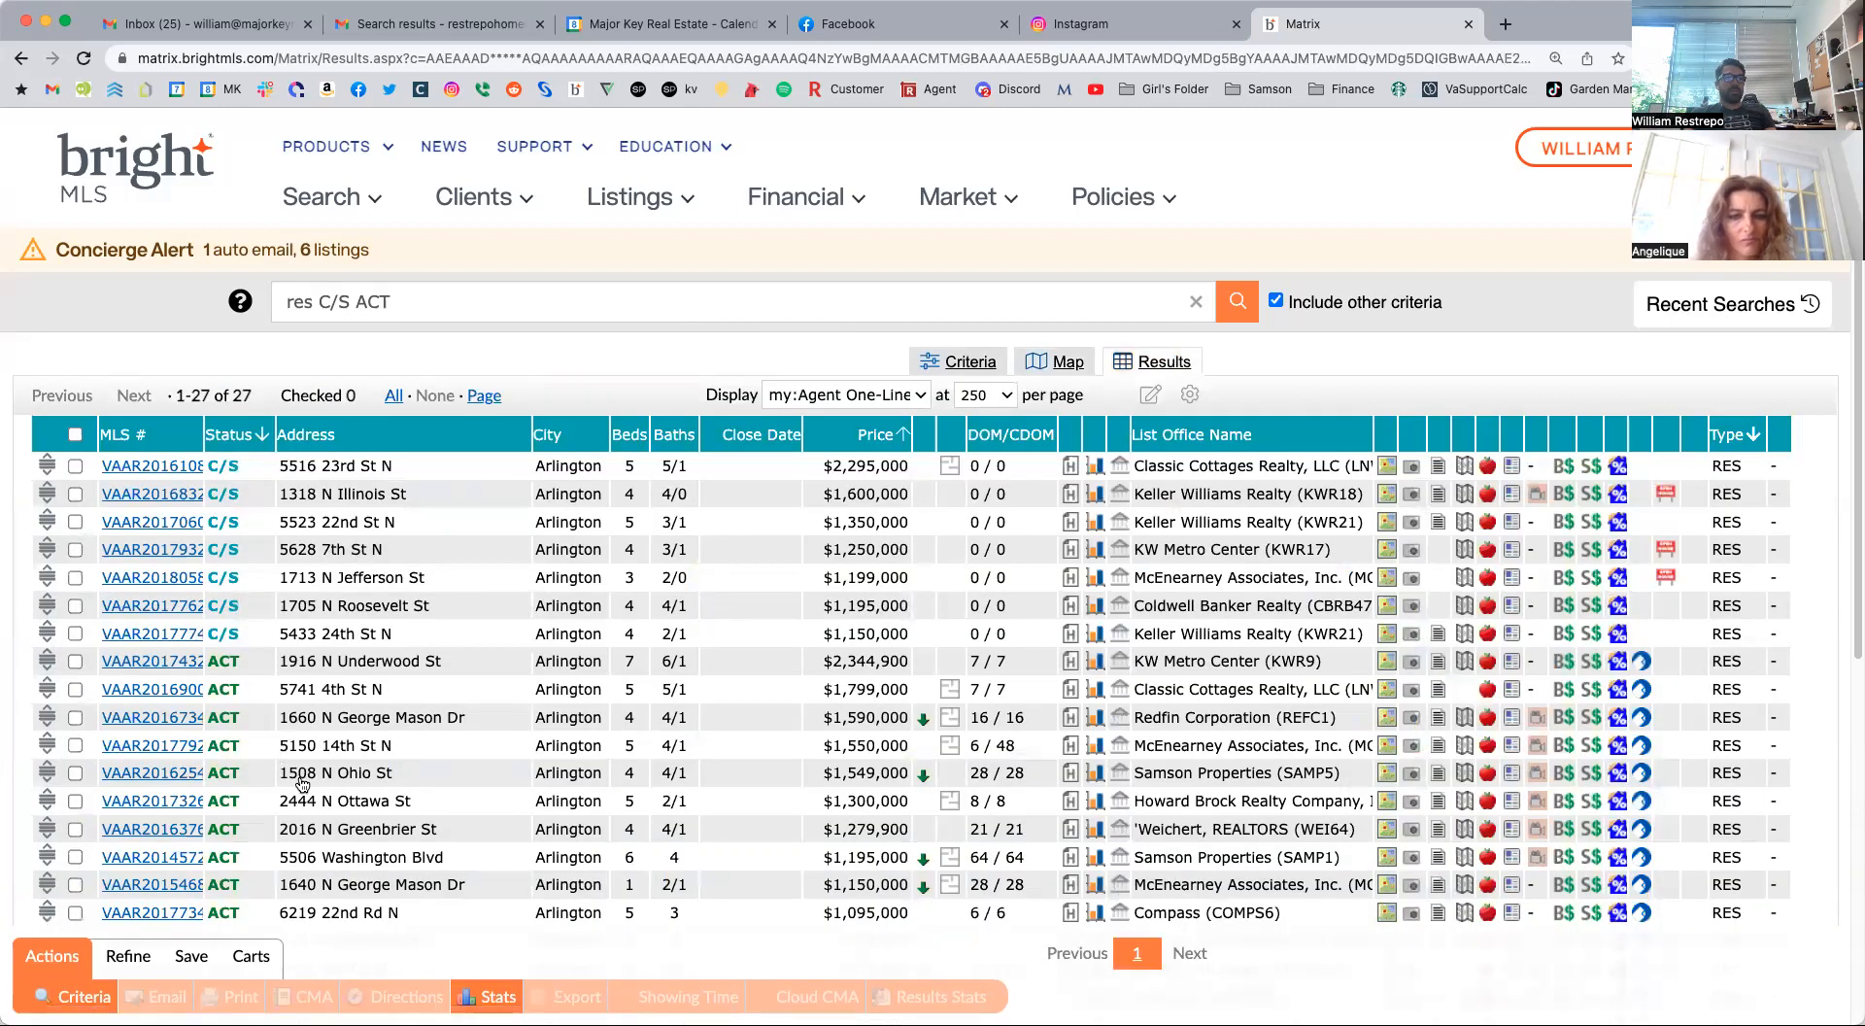
pyautogui.scroll(-6, 302, 783)
pyautogui.scroll(6, 871, 314)
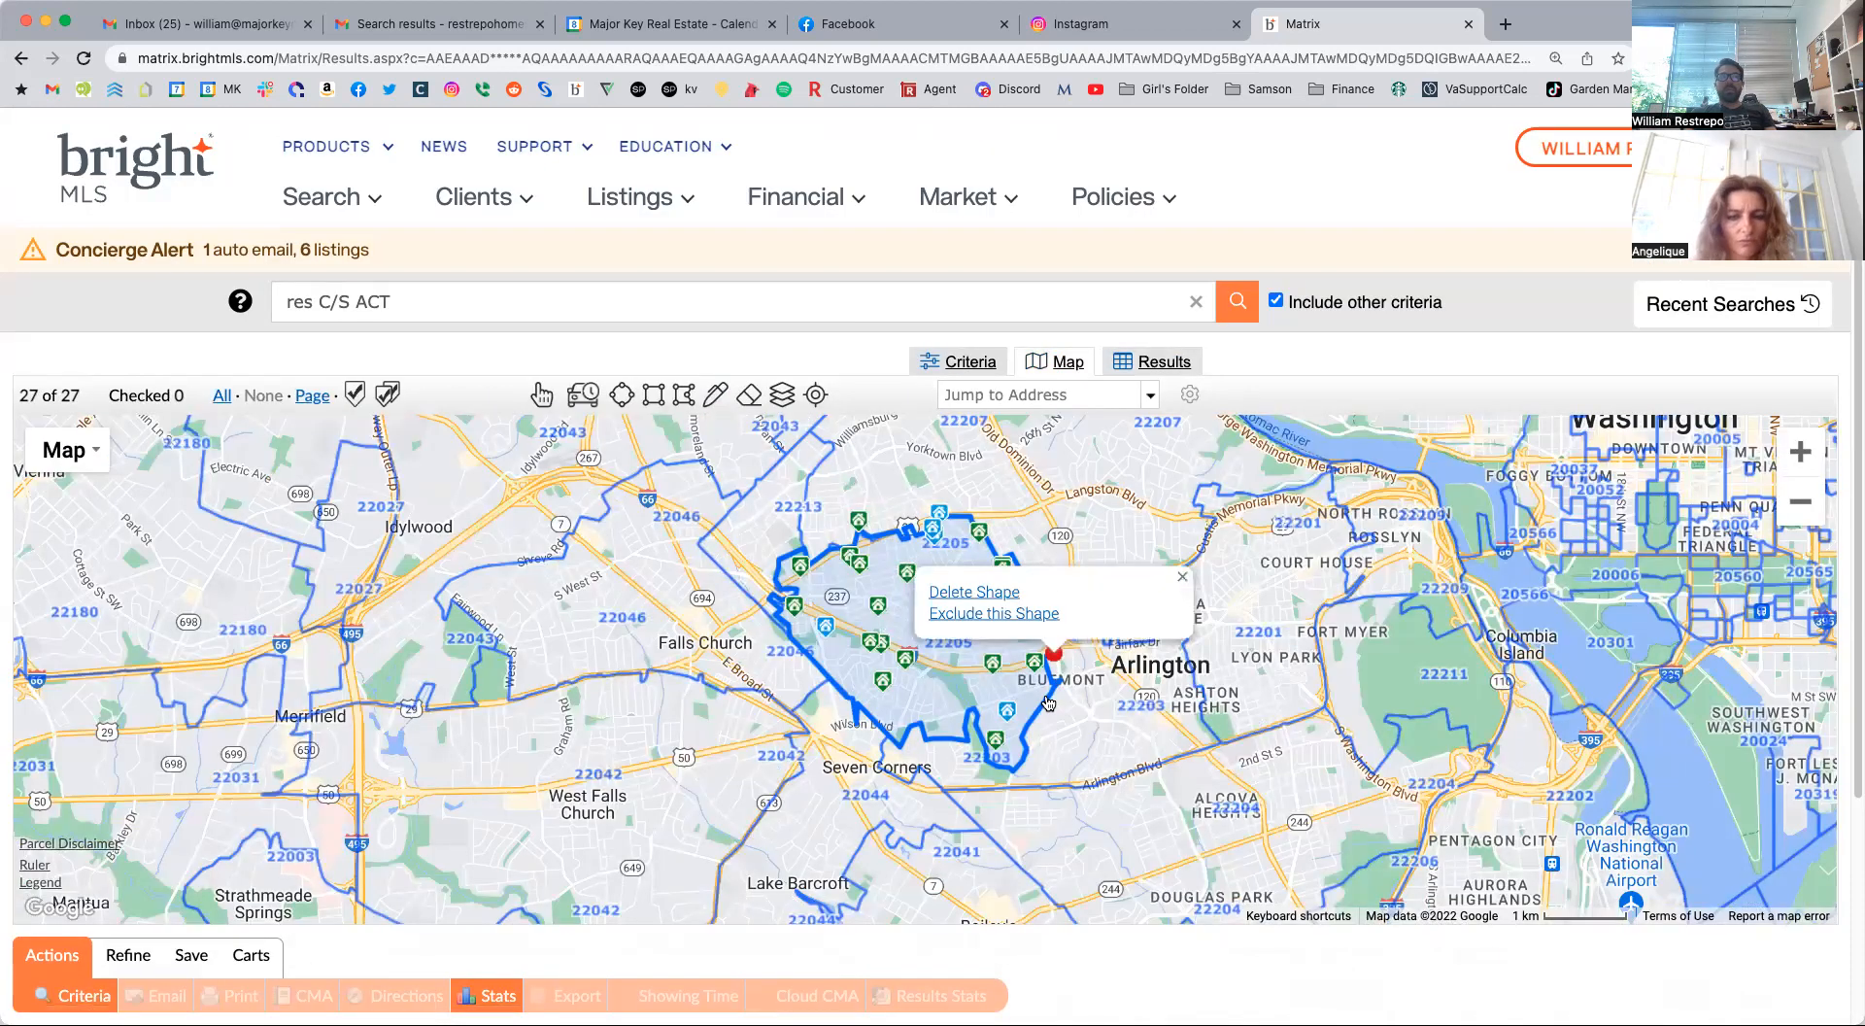
pyautogui.click(1186, 579)
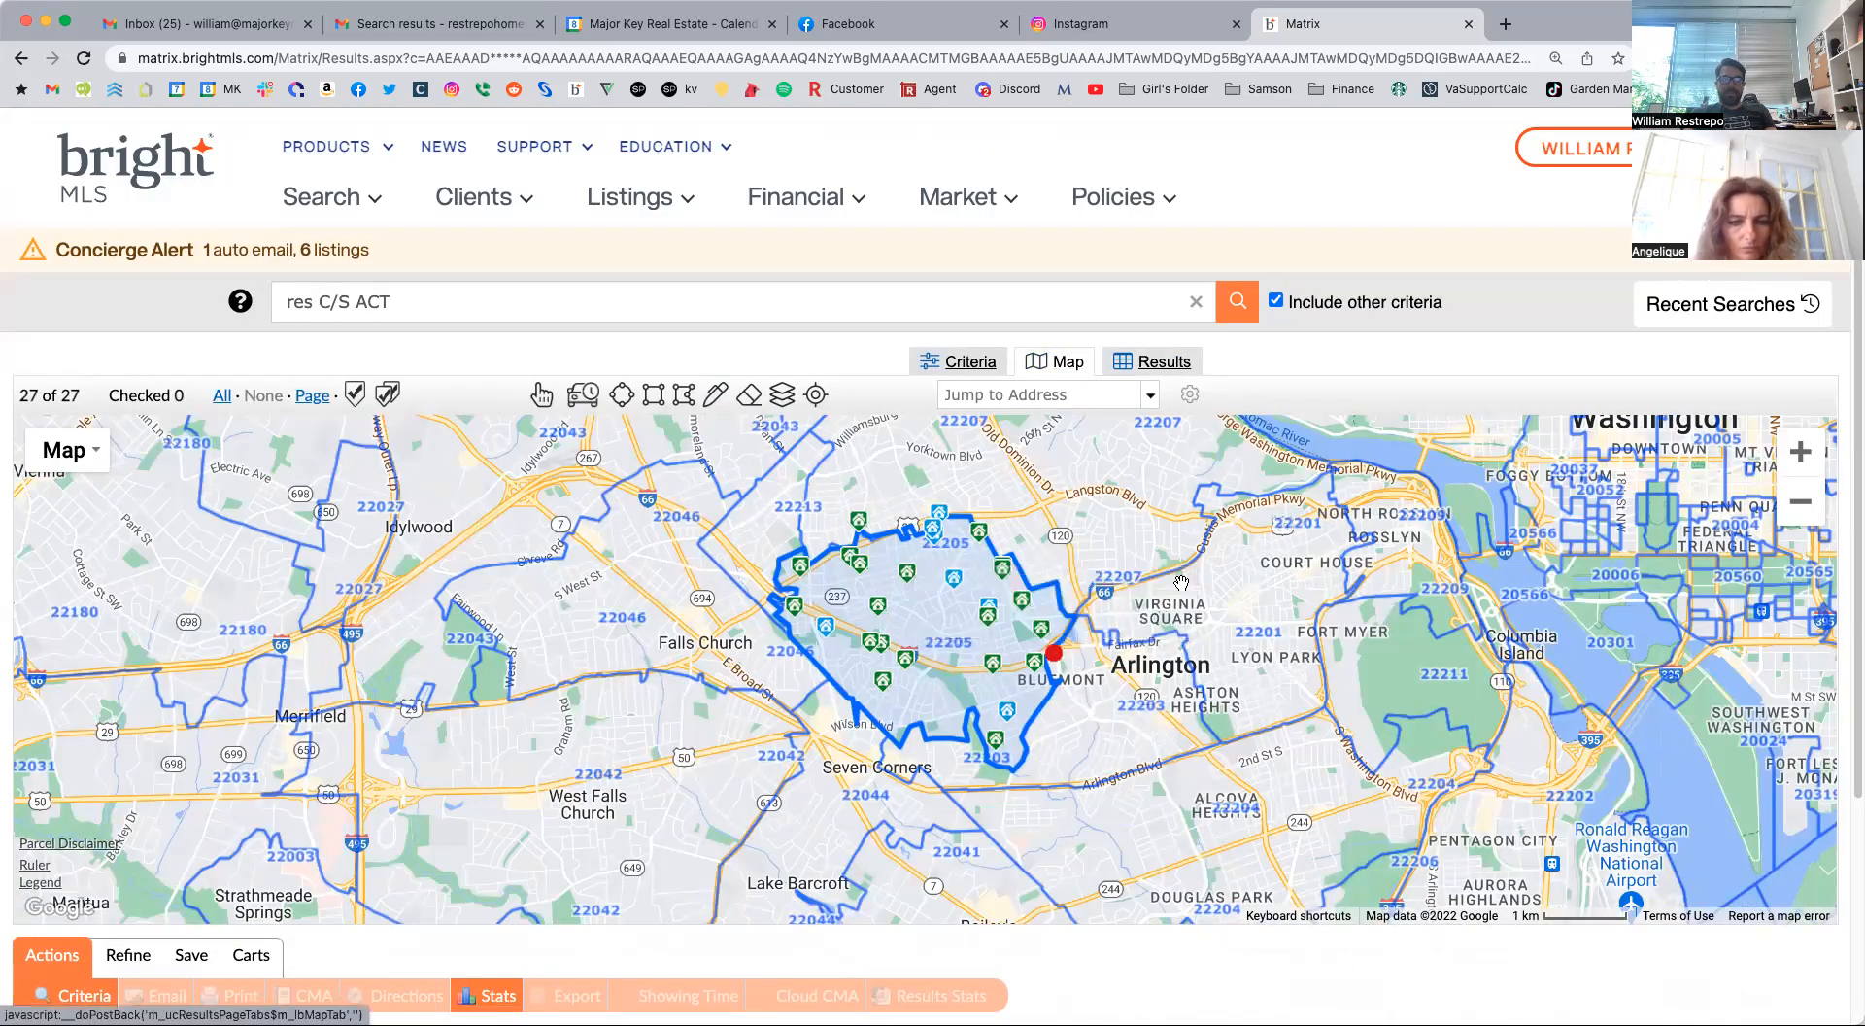
# Return to the search criteria and examine the date picker for the Active status, closing it without choosing a date.
pyautogui.click(958, 363)
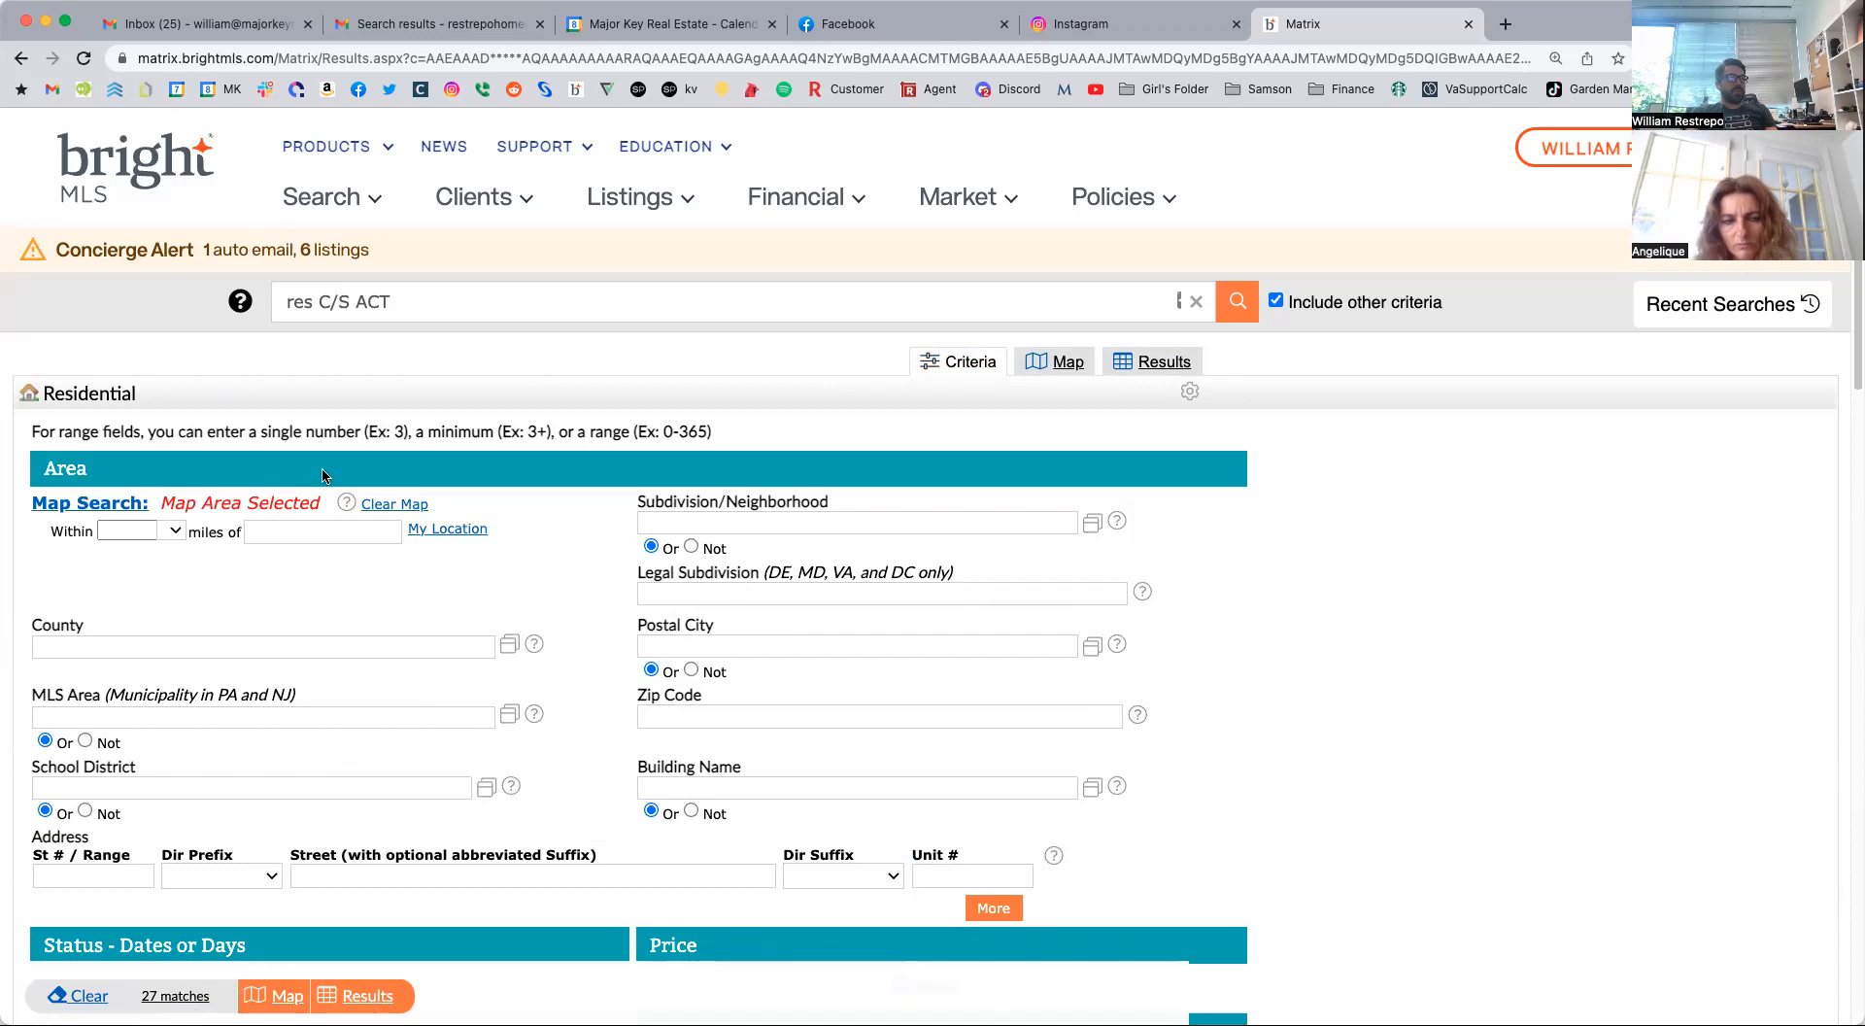
pyautogui.scroll(-5, 330, 584)
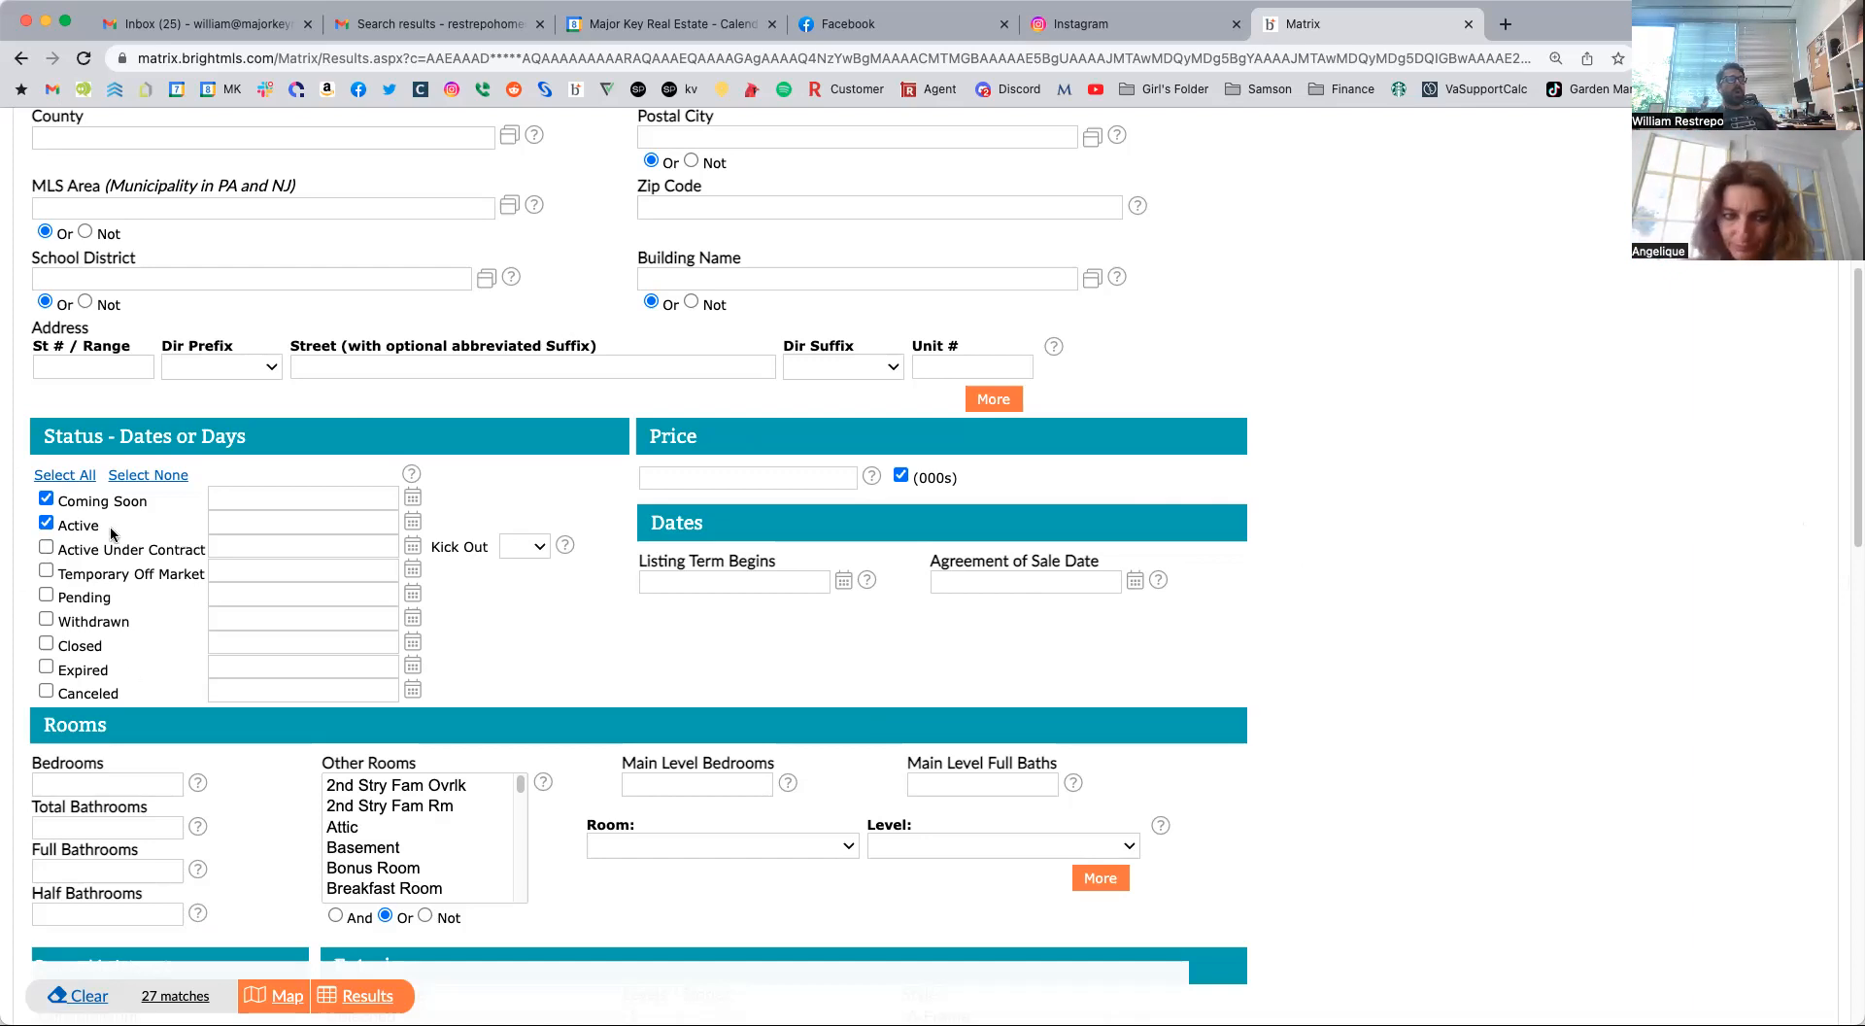
pyautogui.click(411, 526)
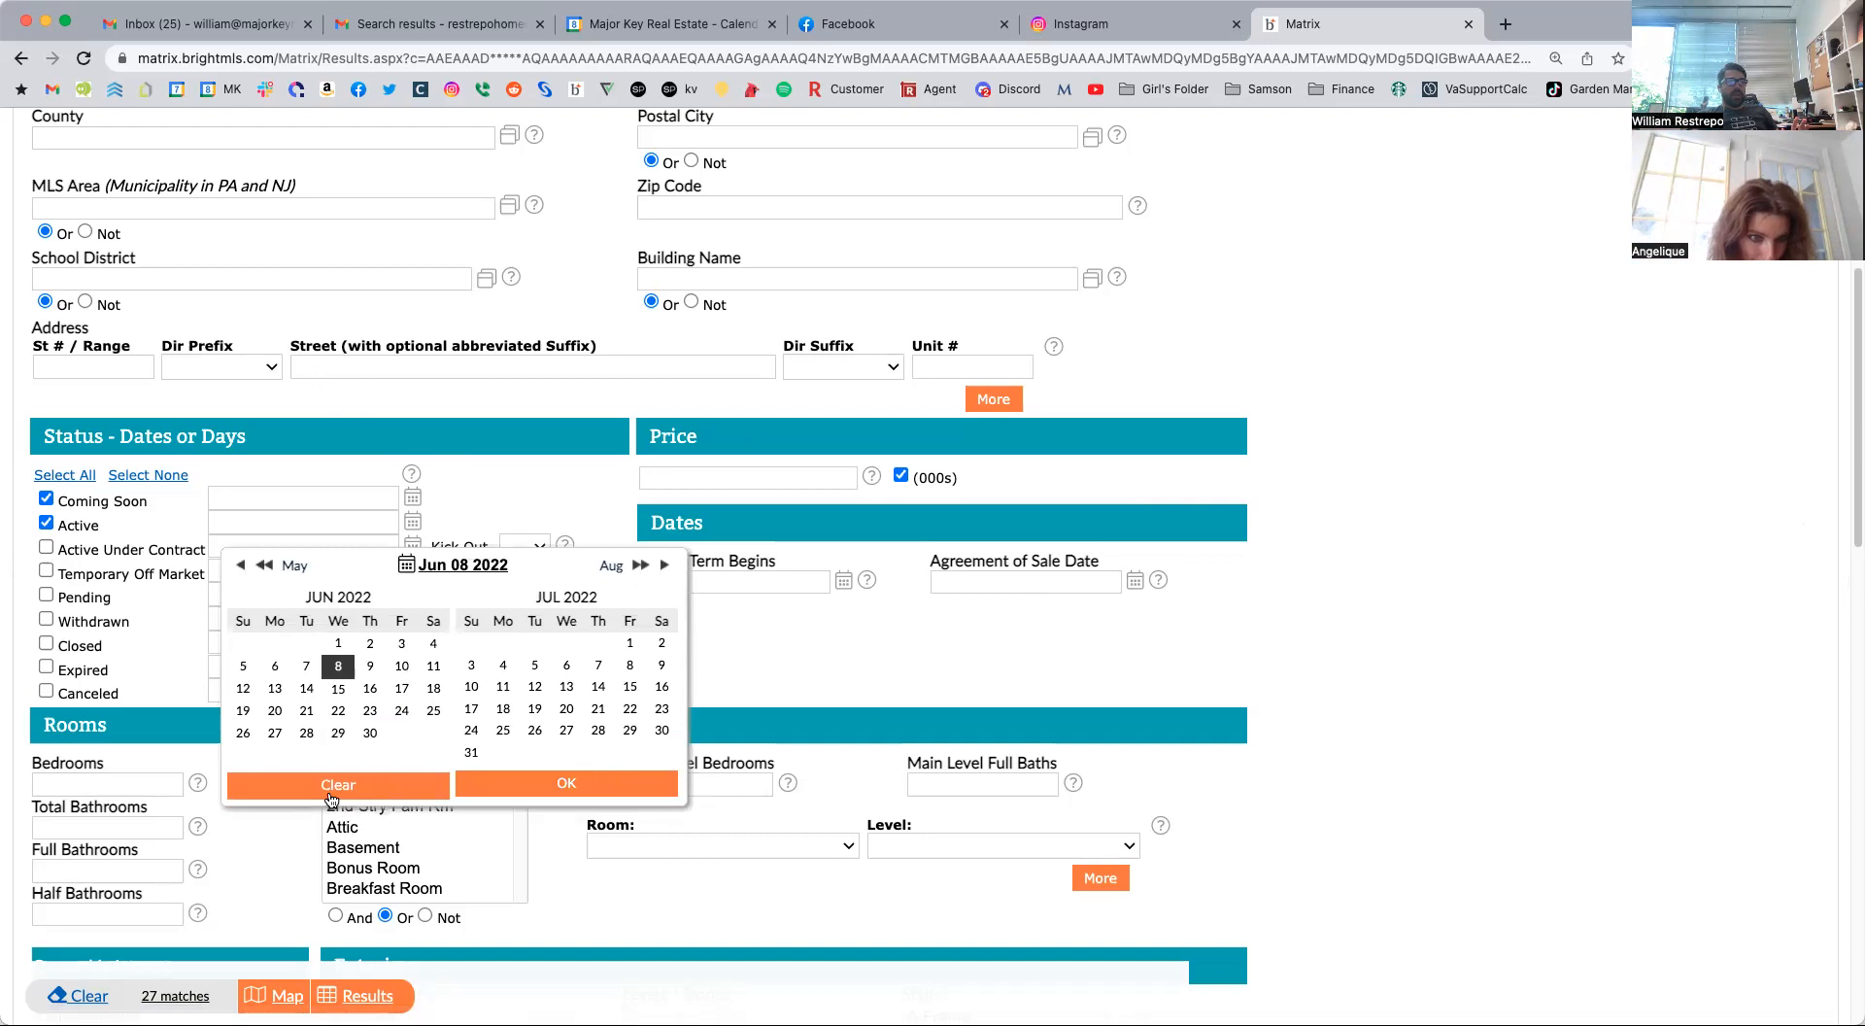
pyautogui.click(423, 489)
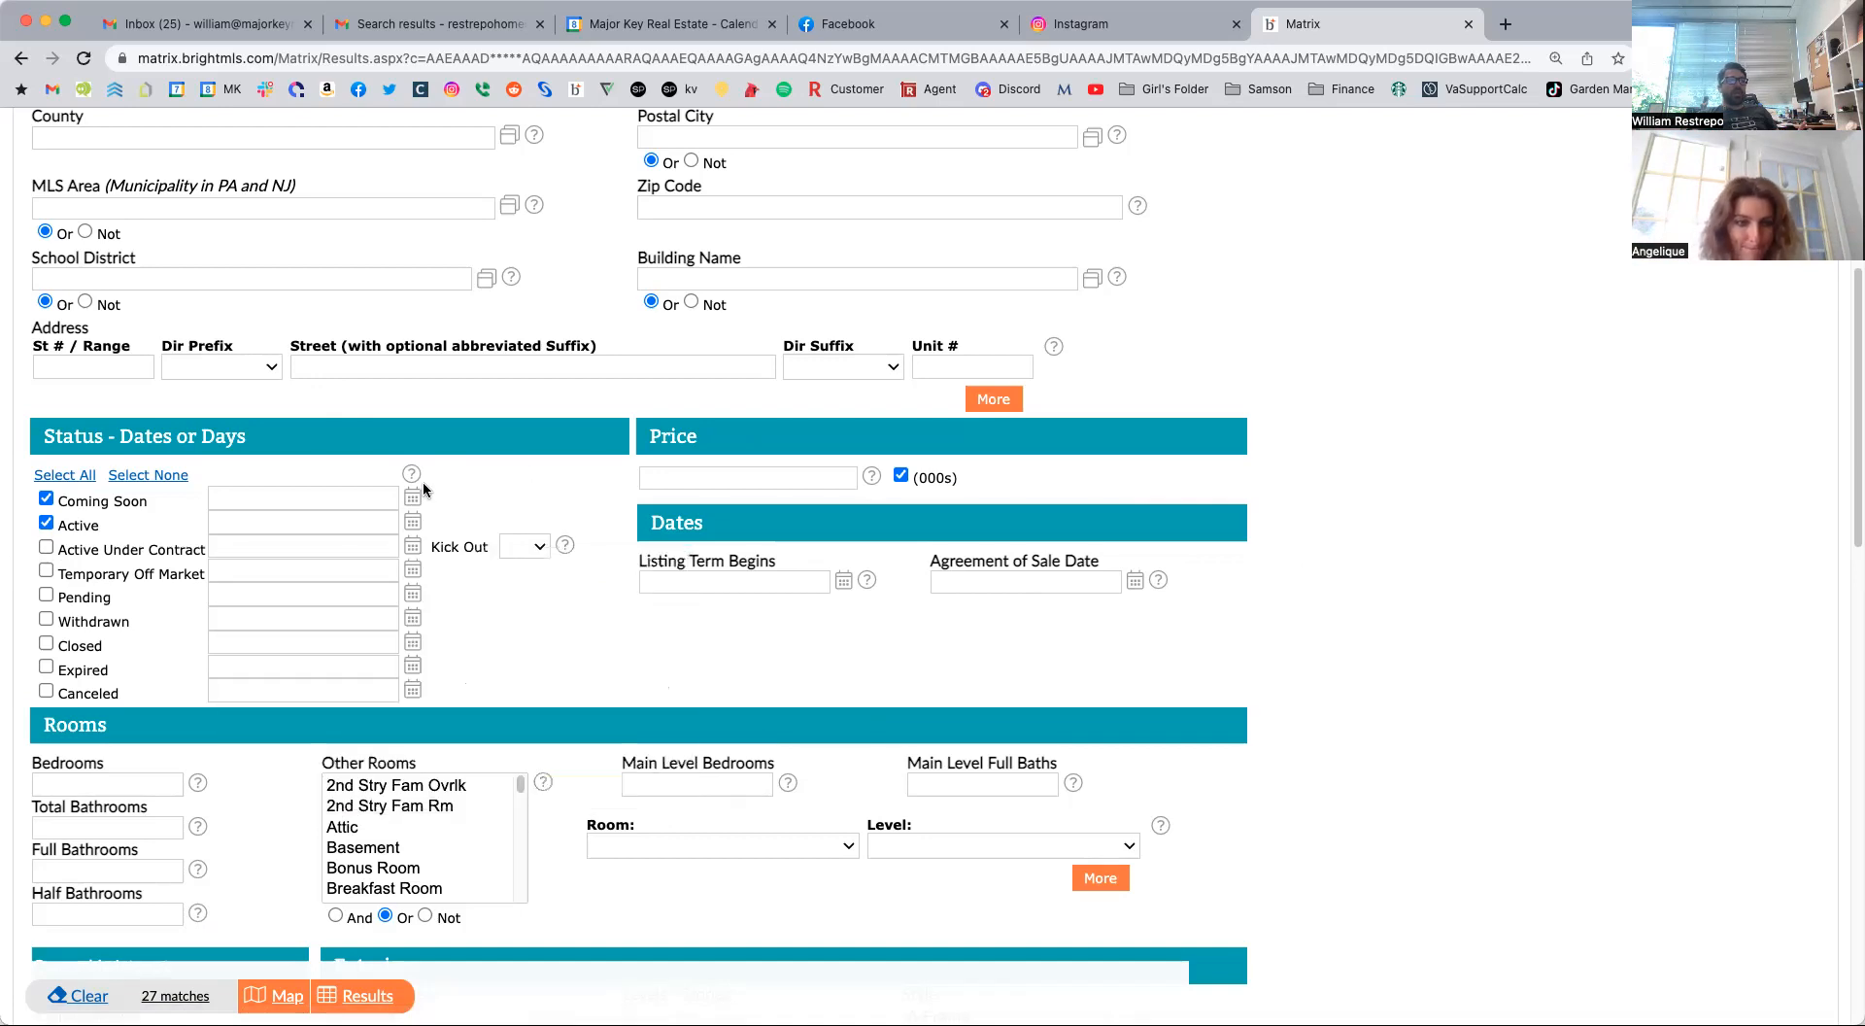
# Enter 800- as the price criterion, with prices in thousands.
pyautogui.click(781, 479)
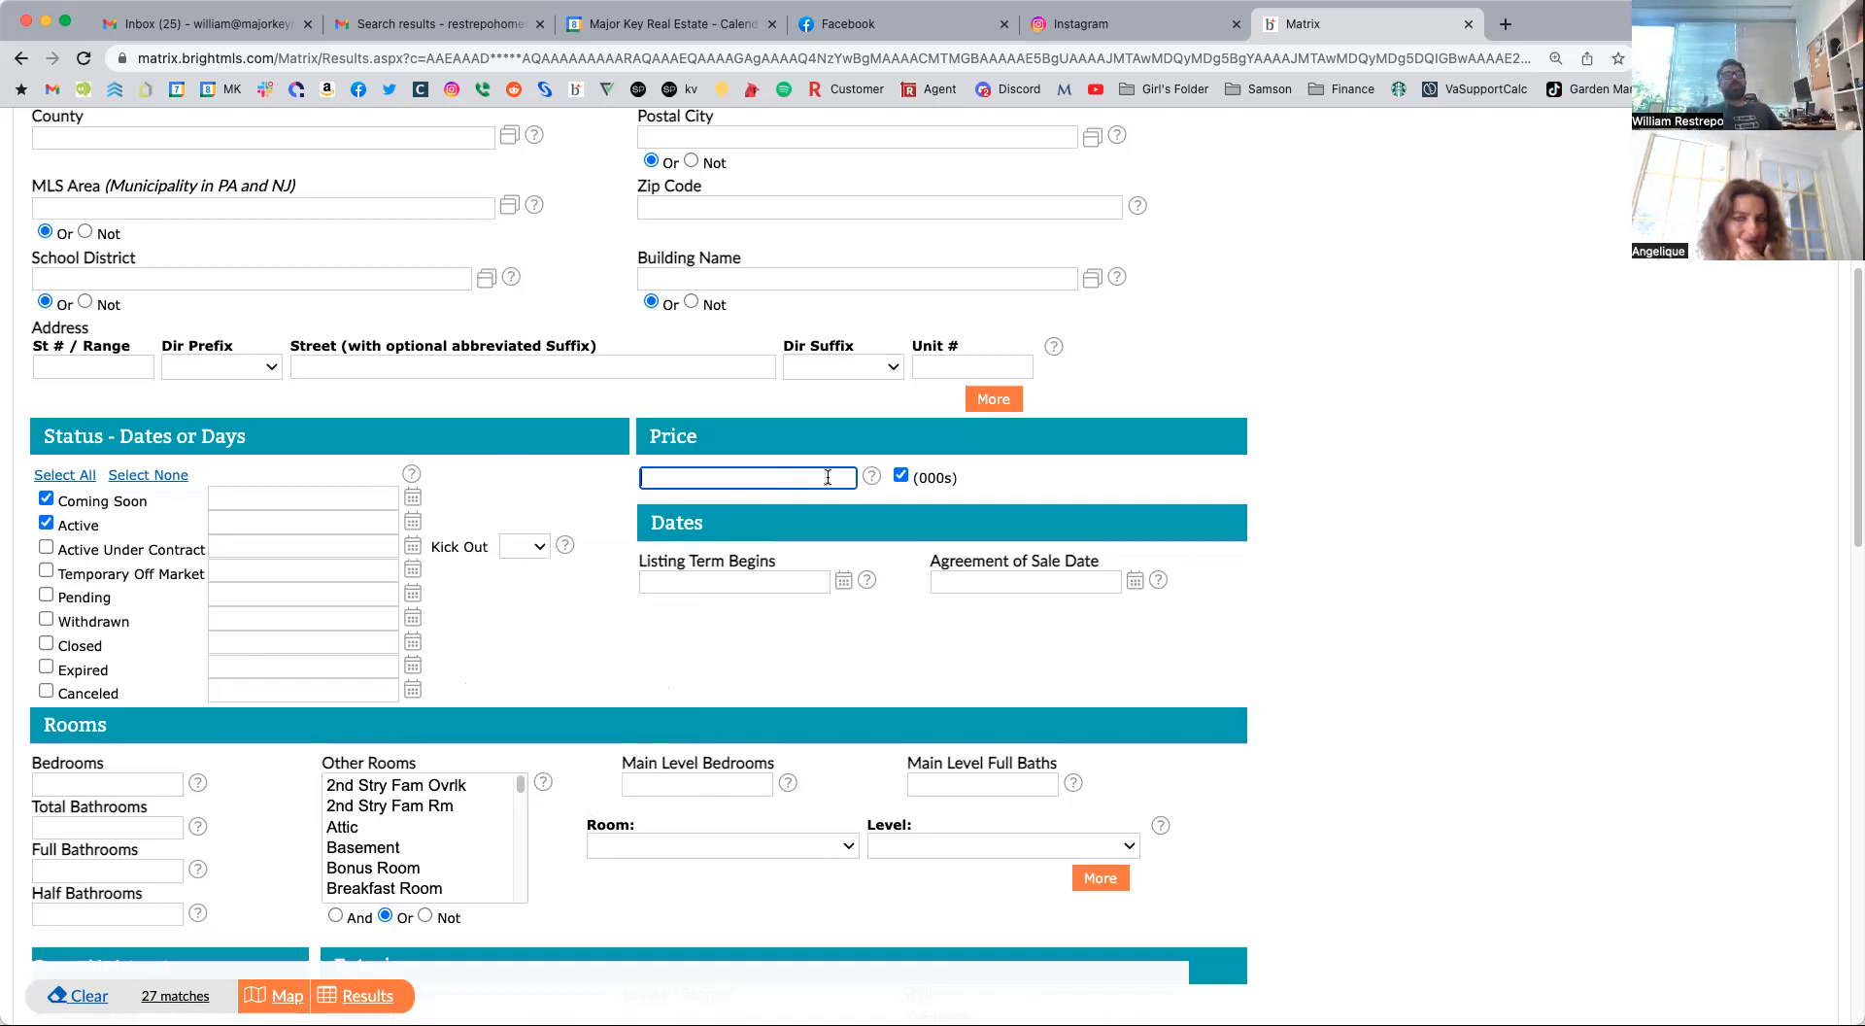
pyautogui.moveTo(919, 476); pyautogui.dragTo(942, 476)
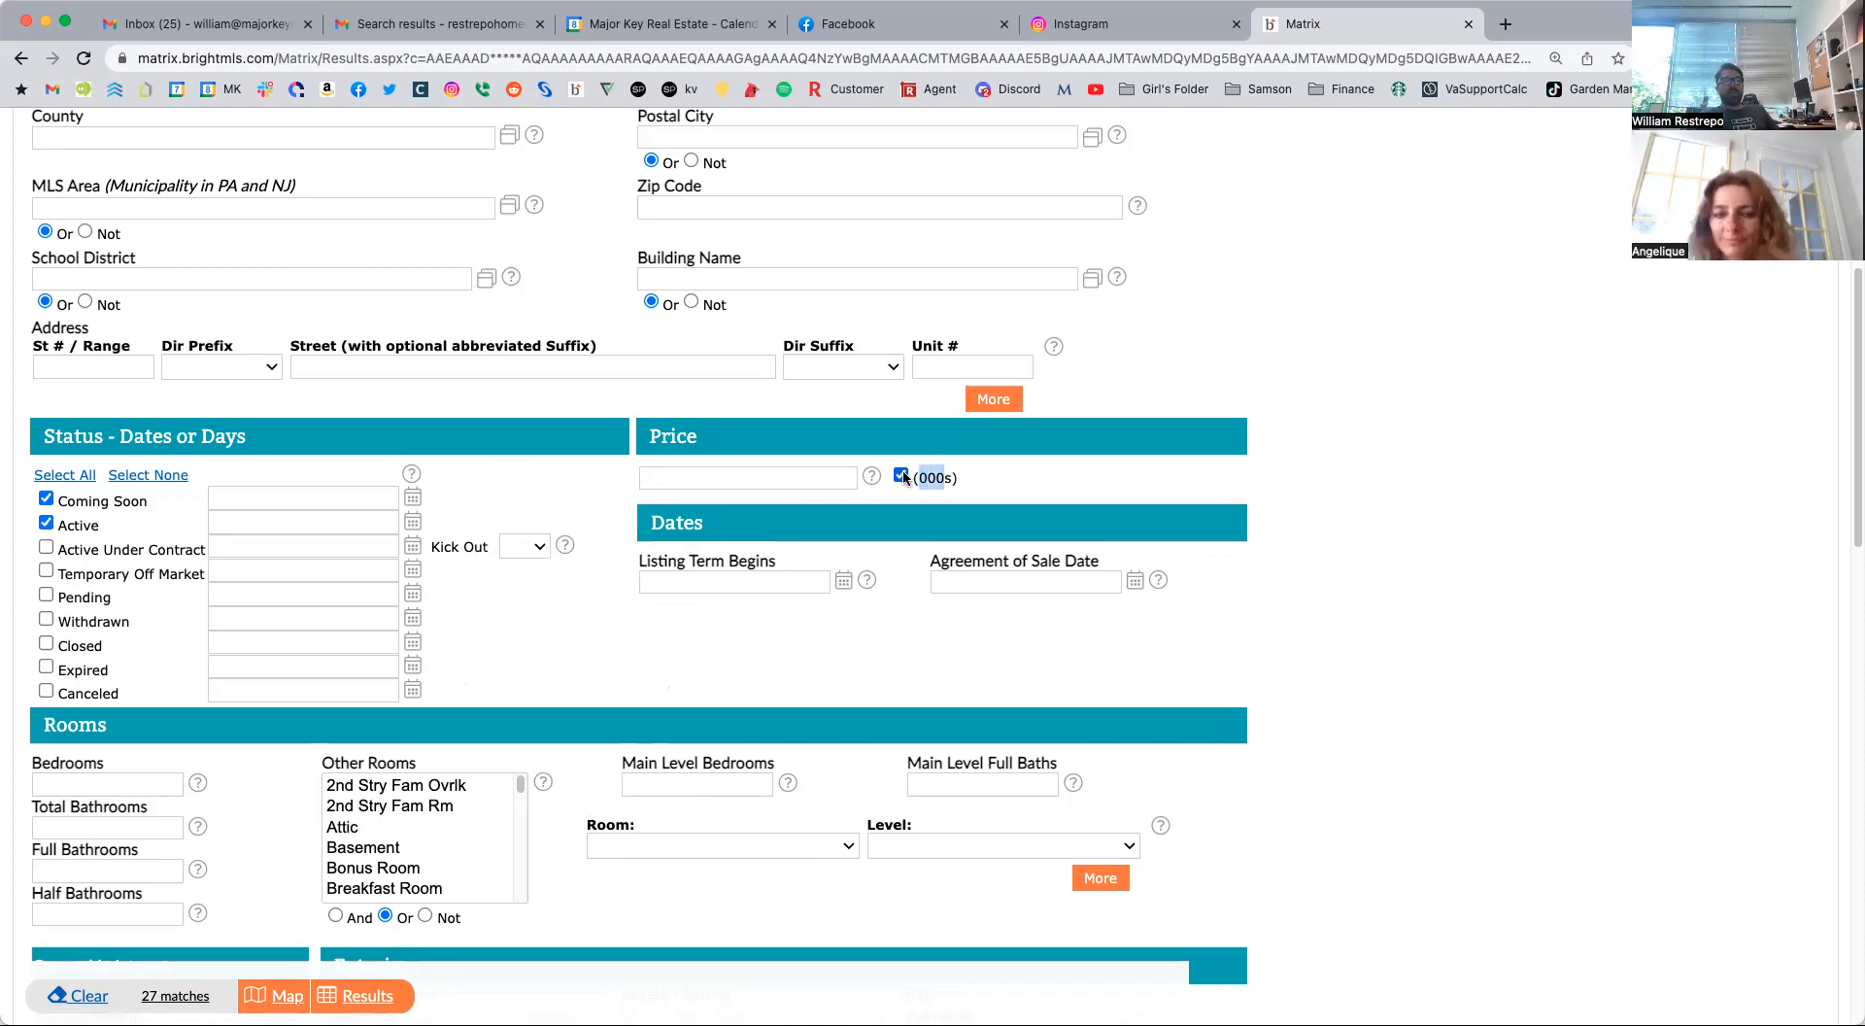
pyautogui.click(689, 482)
pyautogui.write('80')
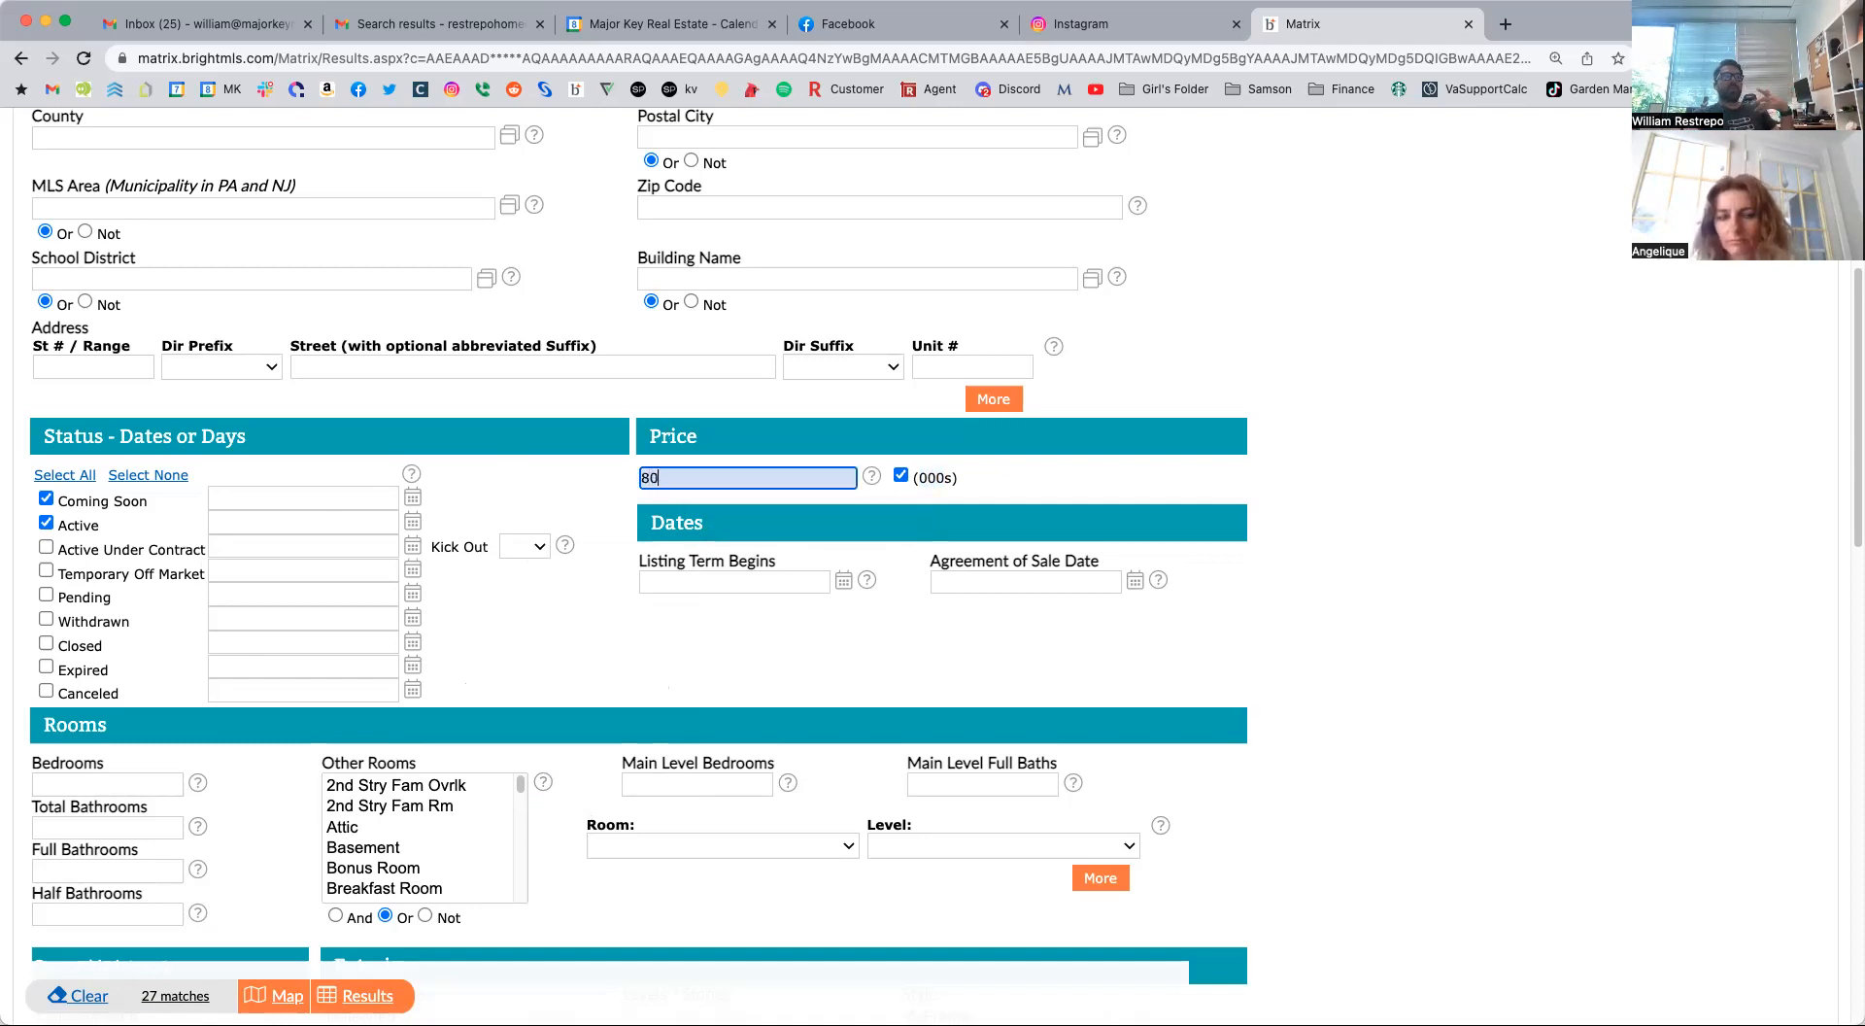
pyautogui.write('0-*')
pyautogui.press('BackSpace')
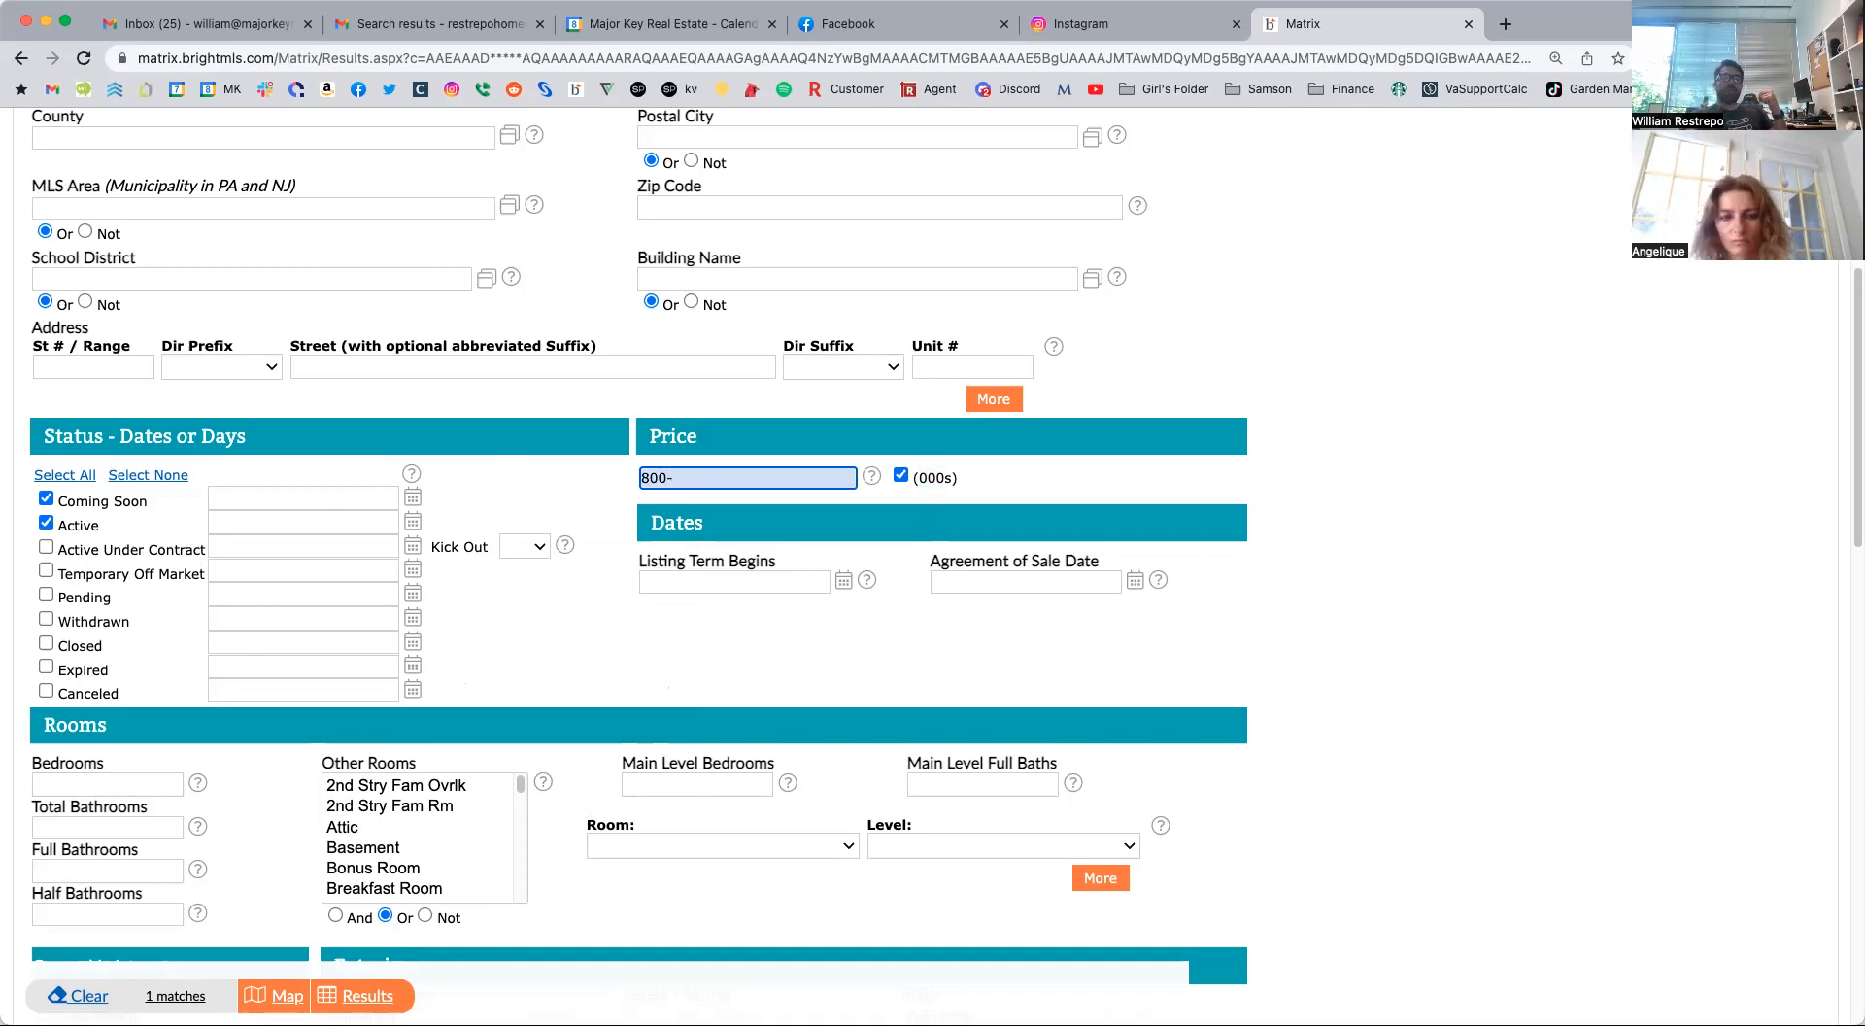
# Replace the price criterion with the range 600-800 in thousands.
pyautogui.press('BackSpace')
pyautogui.press('BackSpace')
pyautogui.press('BackSpace')
pyautogui.press('BackSpace')
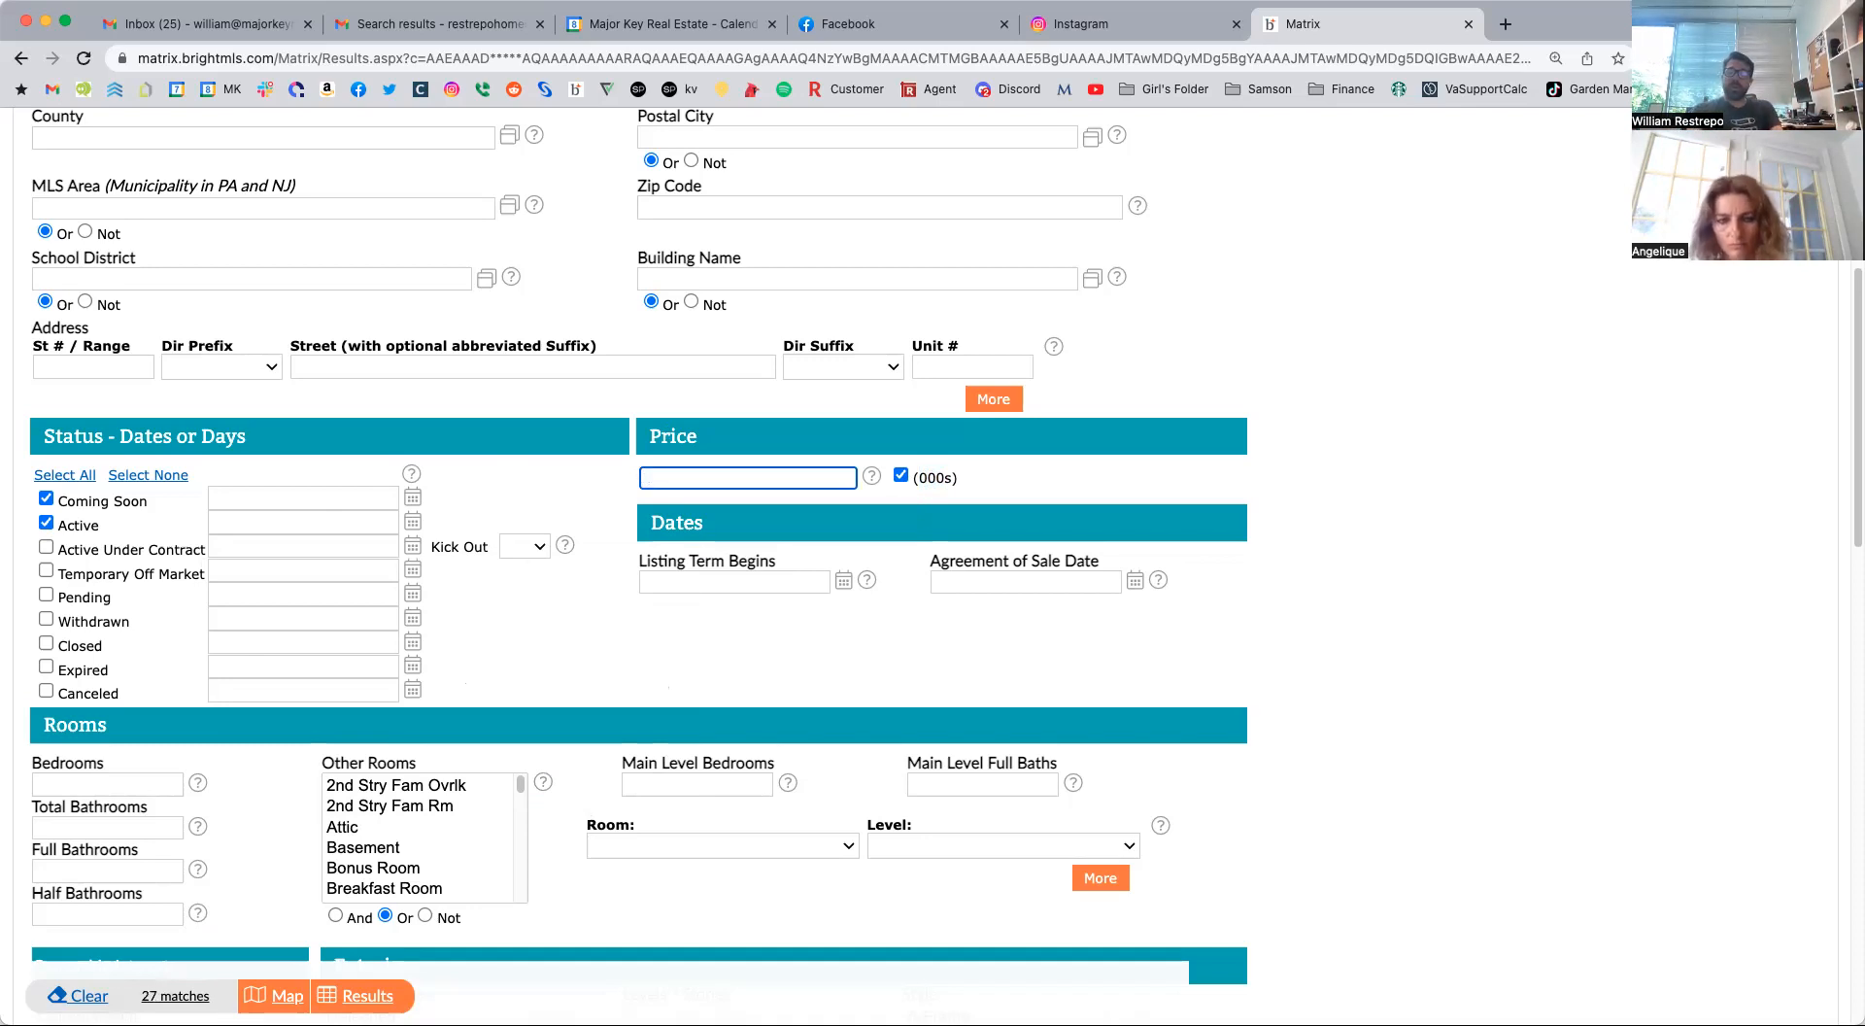
pyautogui.write('600-800')
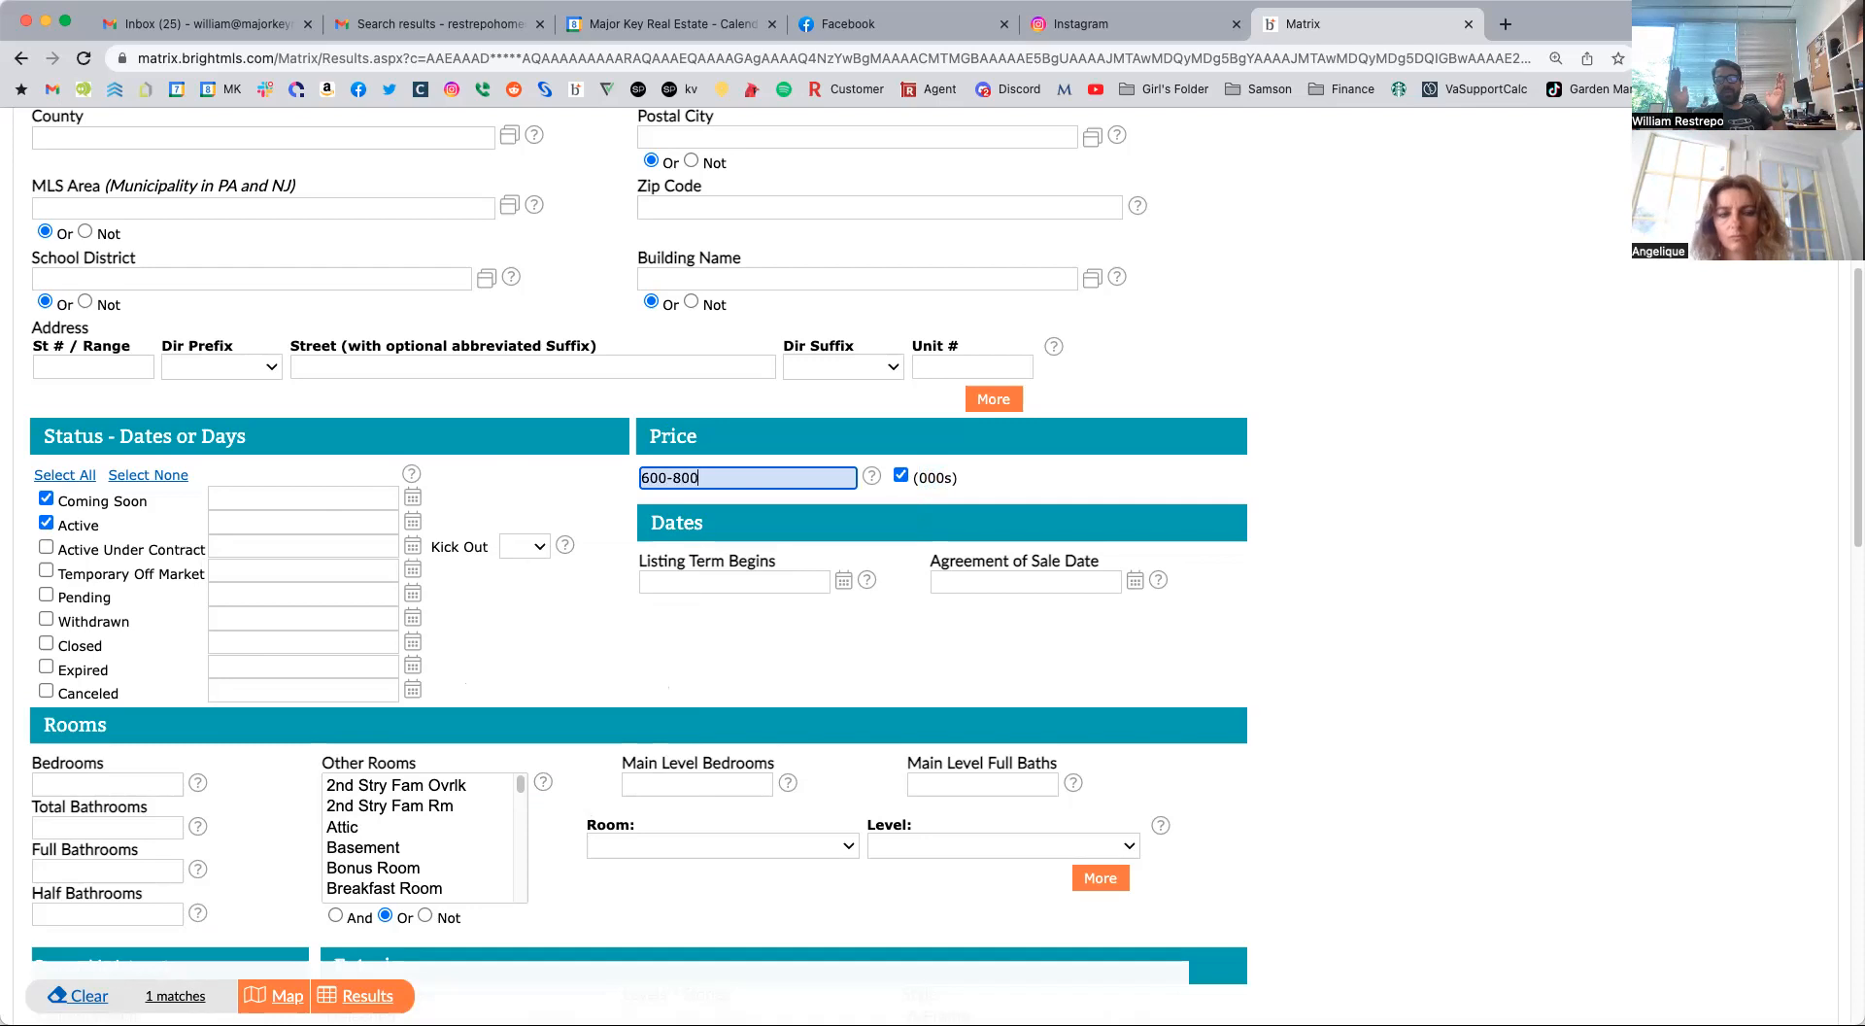
# Change the price criterion to an open-ended minimum of 850- in thousands.
pyautogui.moveTo(715, 477); pyautogui.dragTo(597, 478)
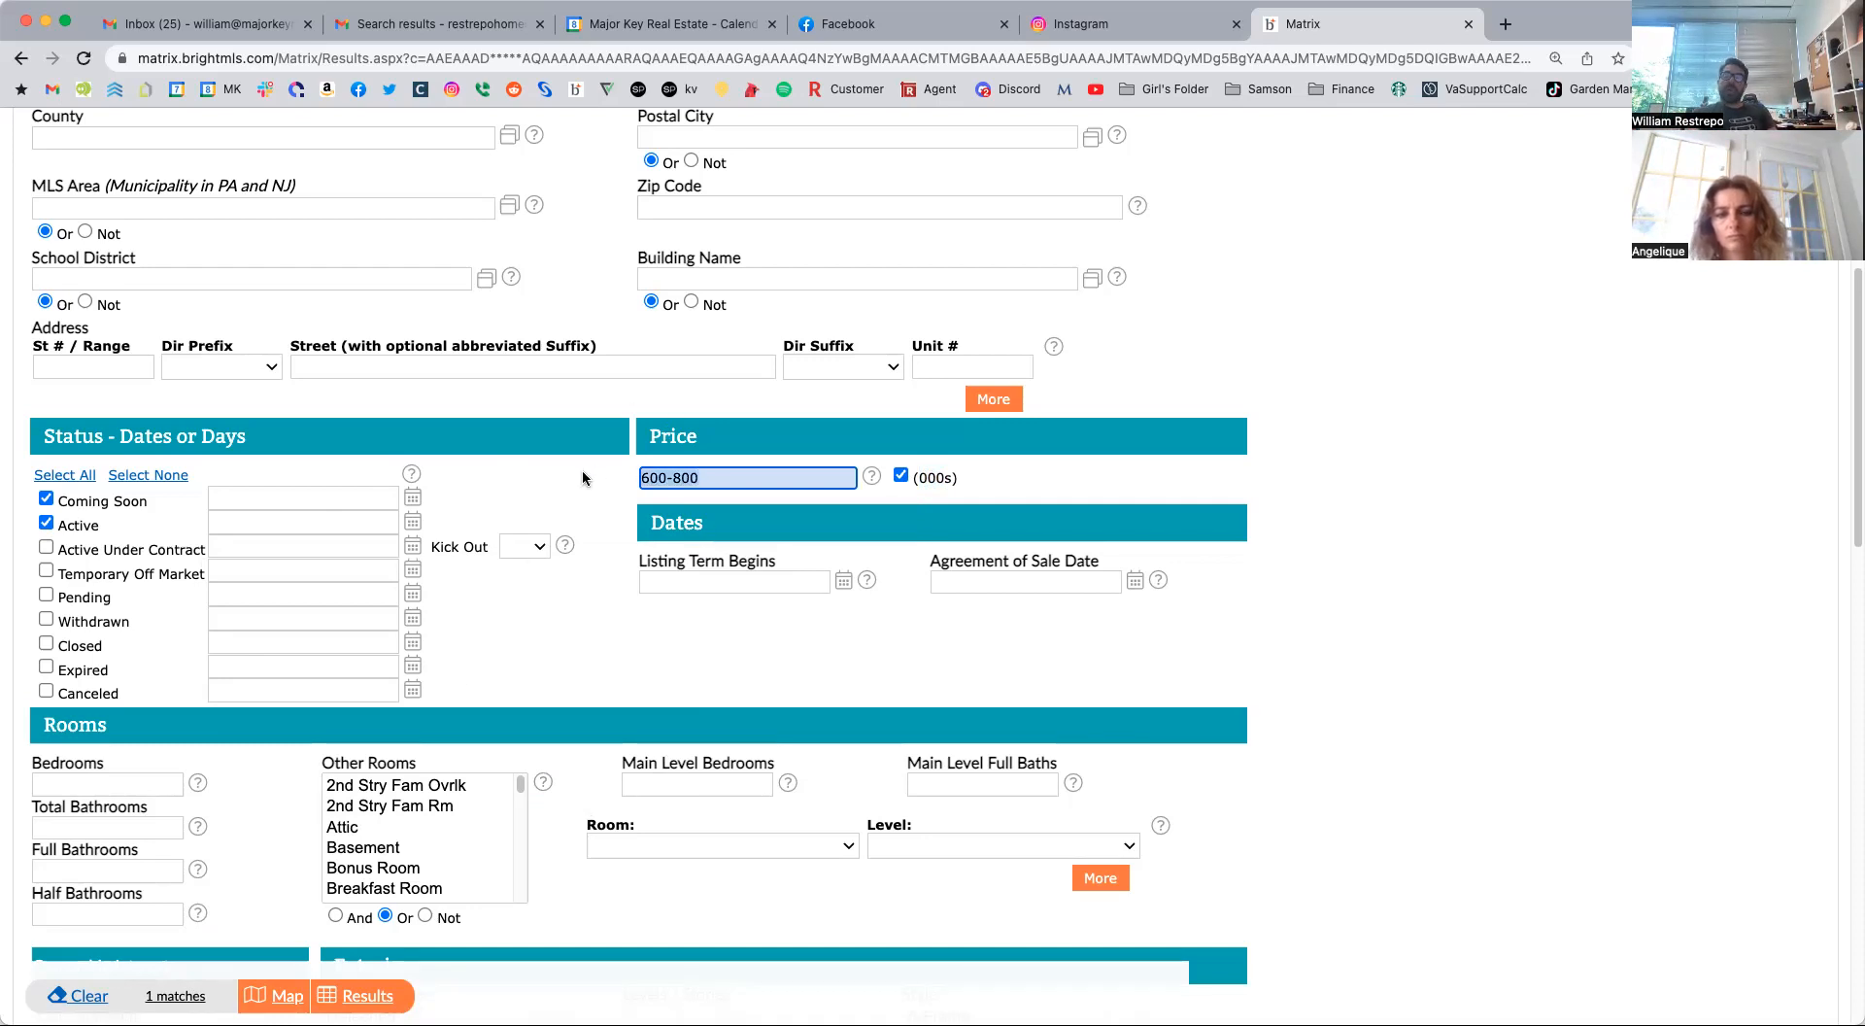
pyautogui.write('850')
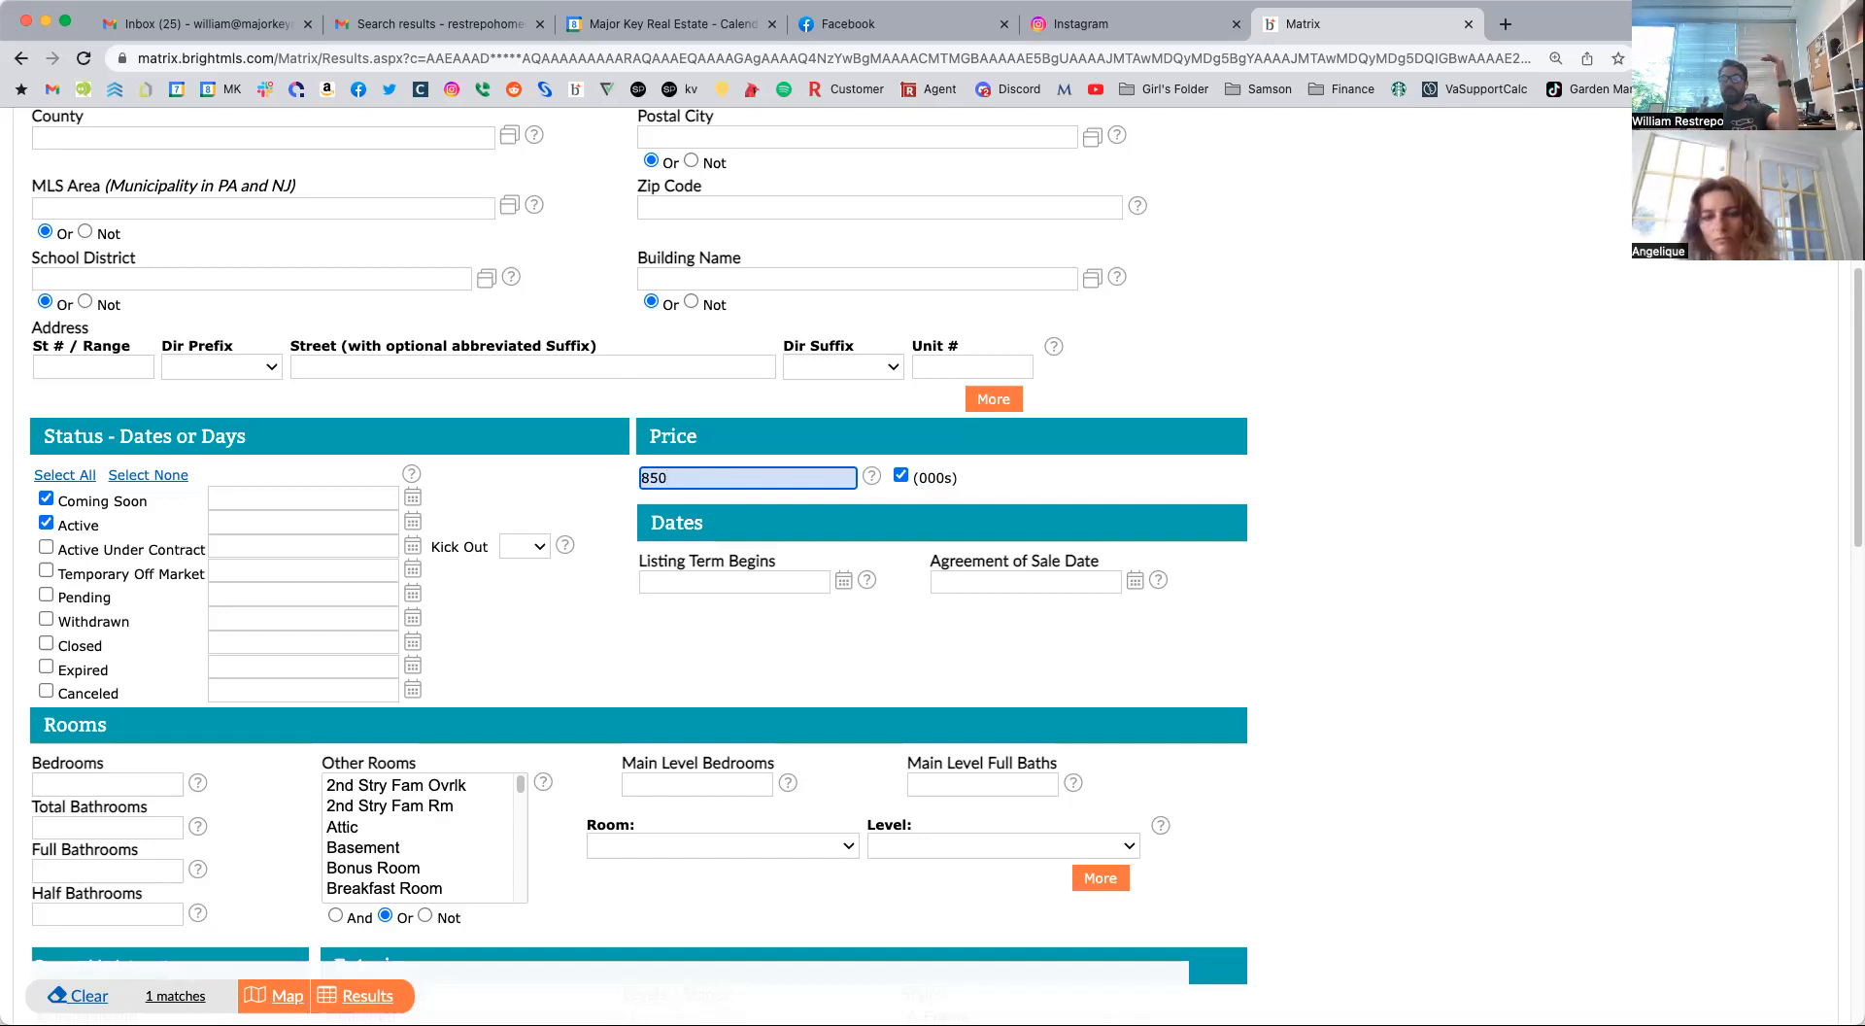
pyautogui.write('-')
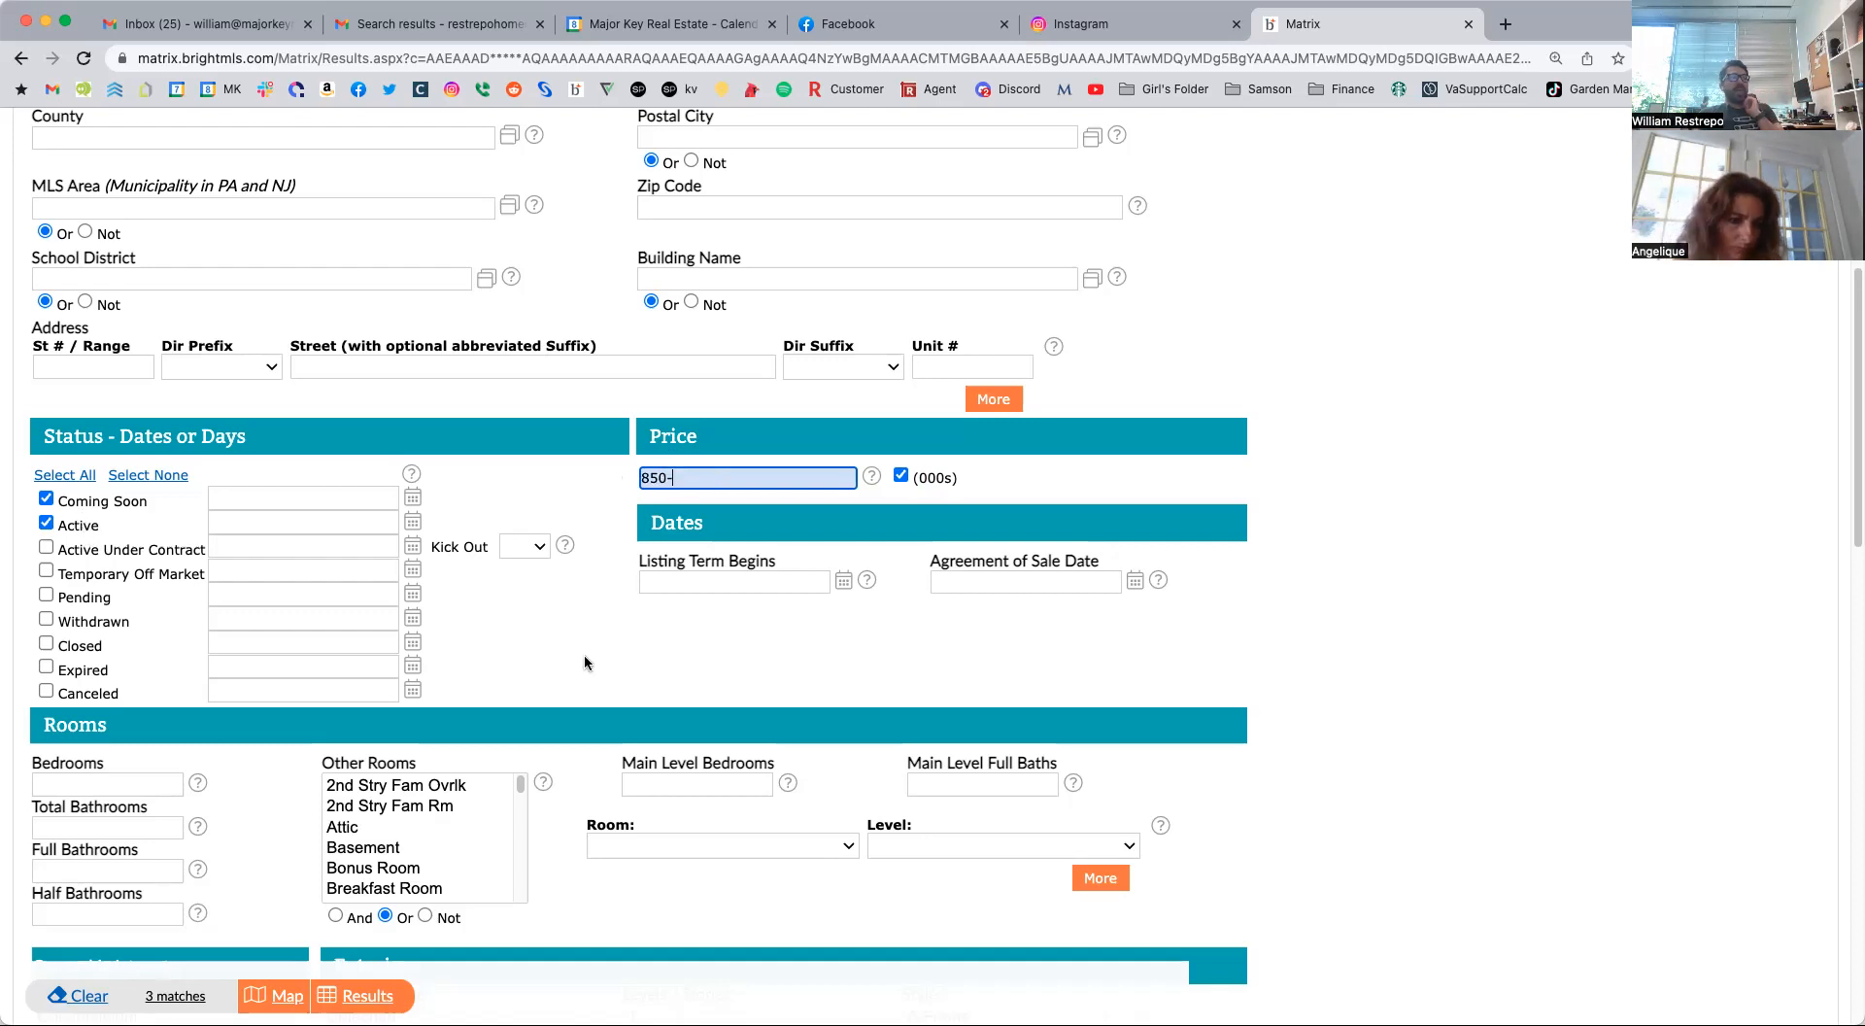
# Set Bedrooms to 3+ and Full Bathrooms to 2+, and look through the Room options without choosing one.
pyautogui.scroll(-5, 586, 662)
pyautogui.scroll(-2, 586, 662)
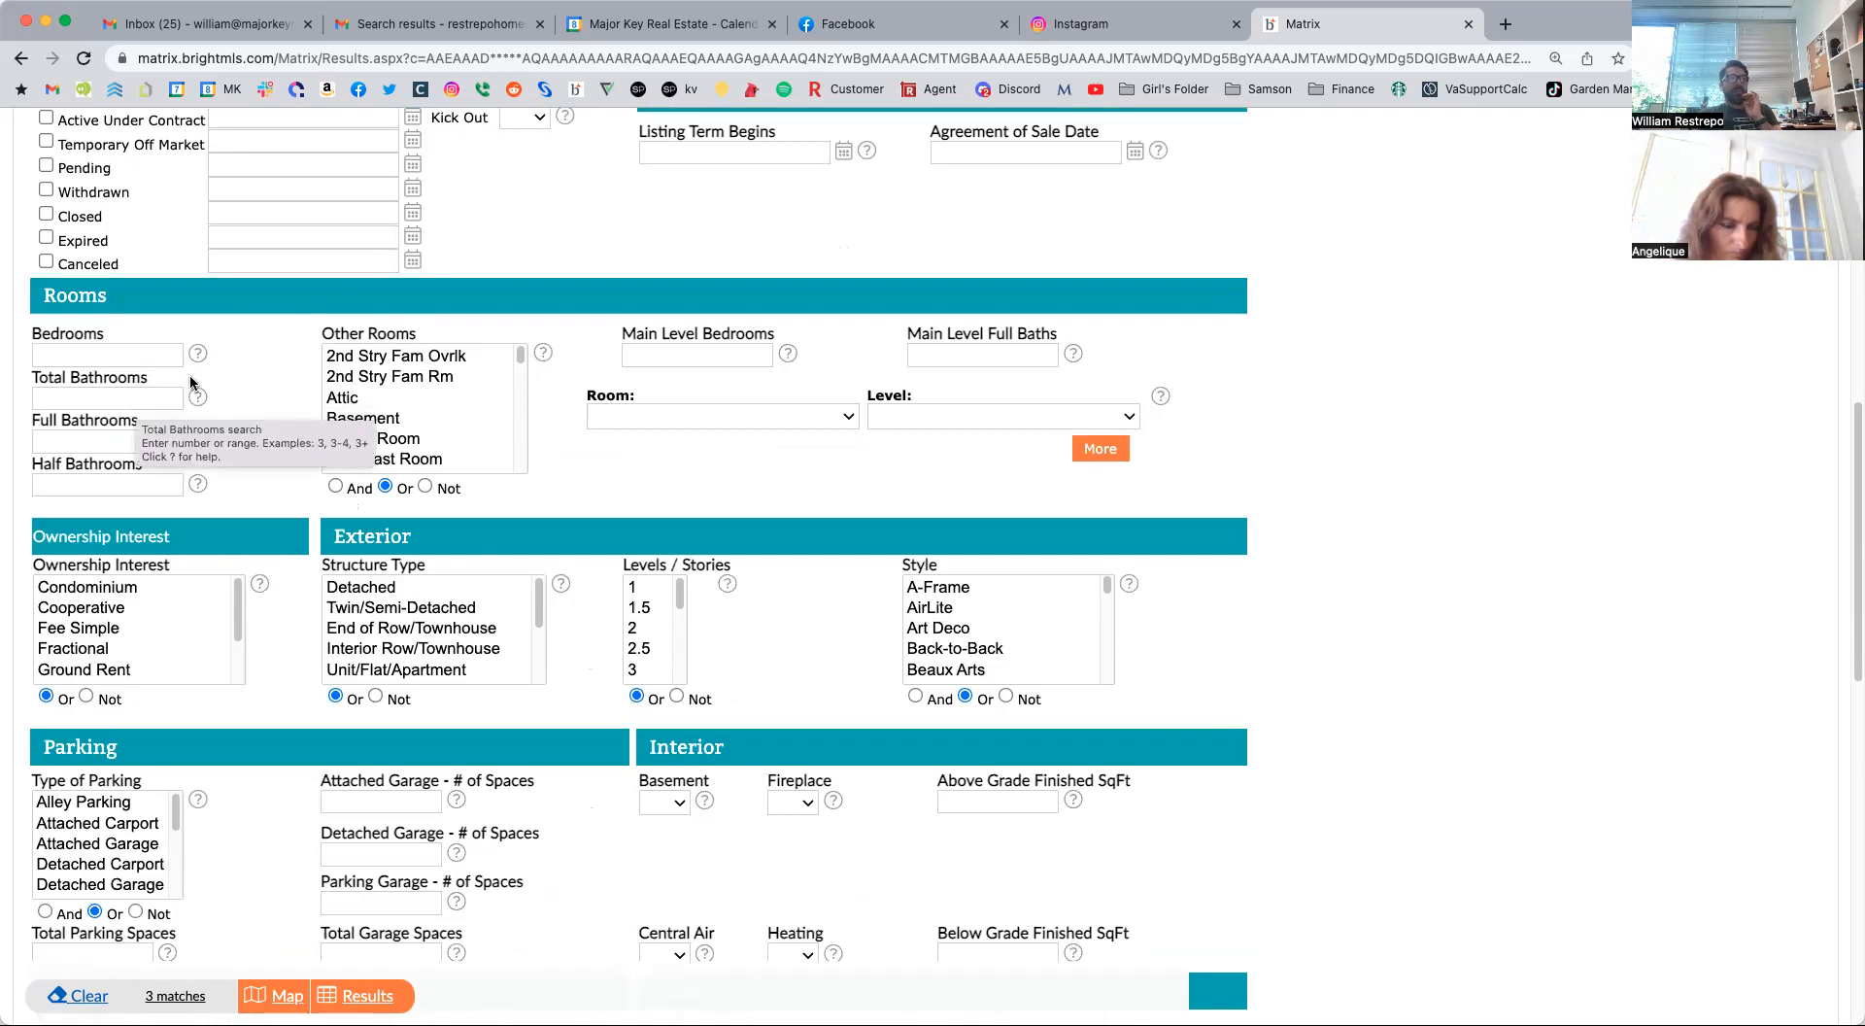
pyautogui.click(109, 355)
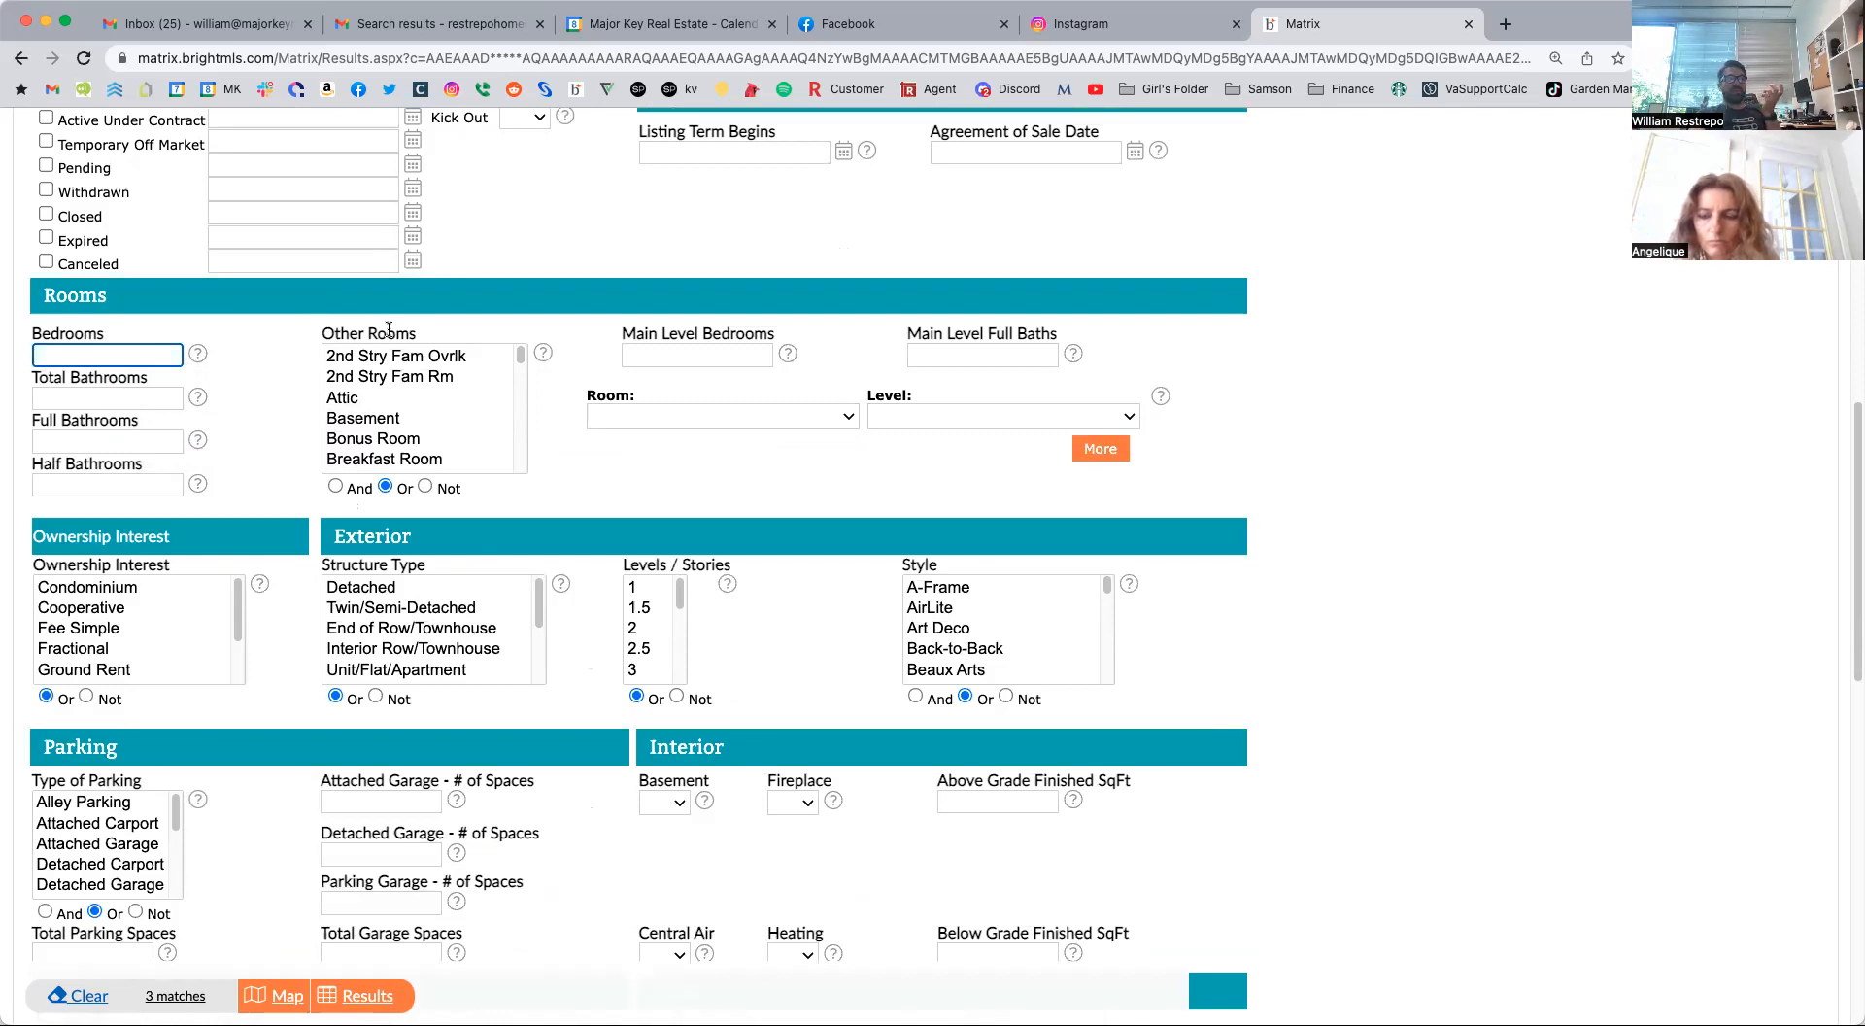
pyautogui.write('3+')
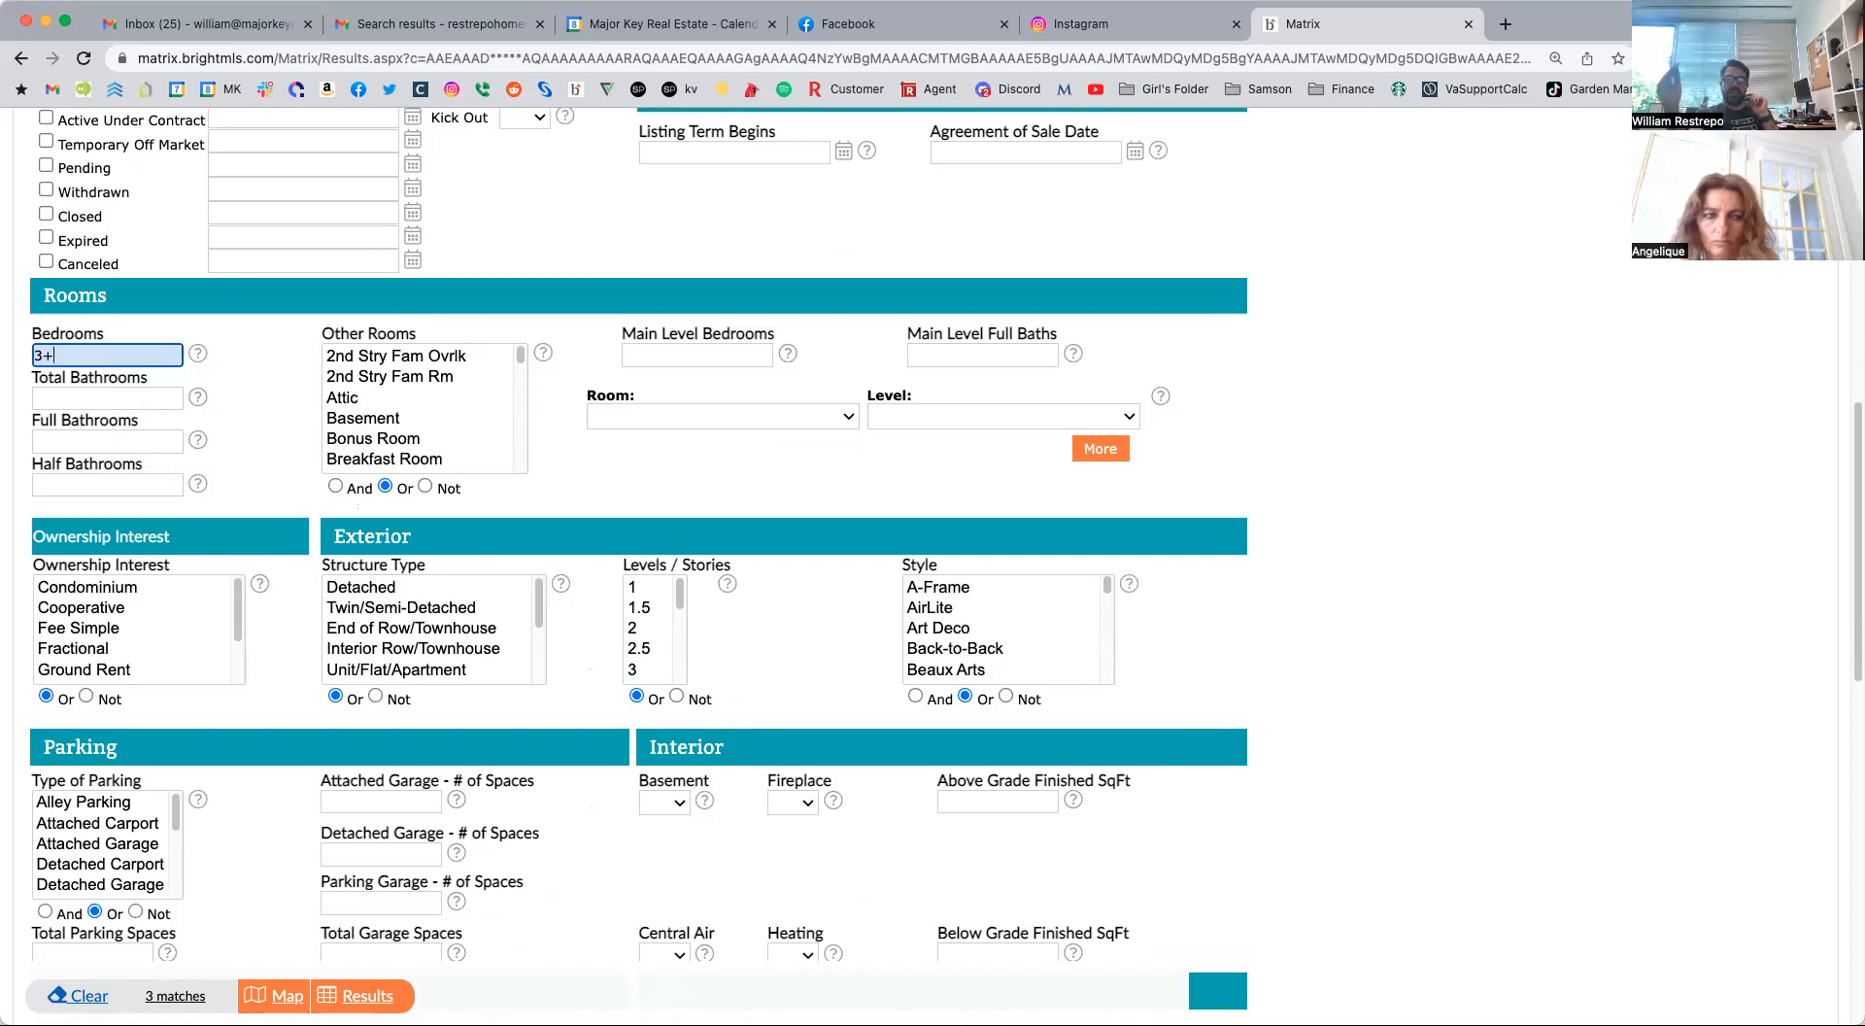
pyautogui.click(70, 435)
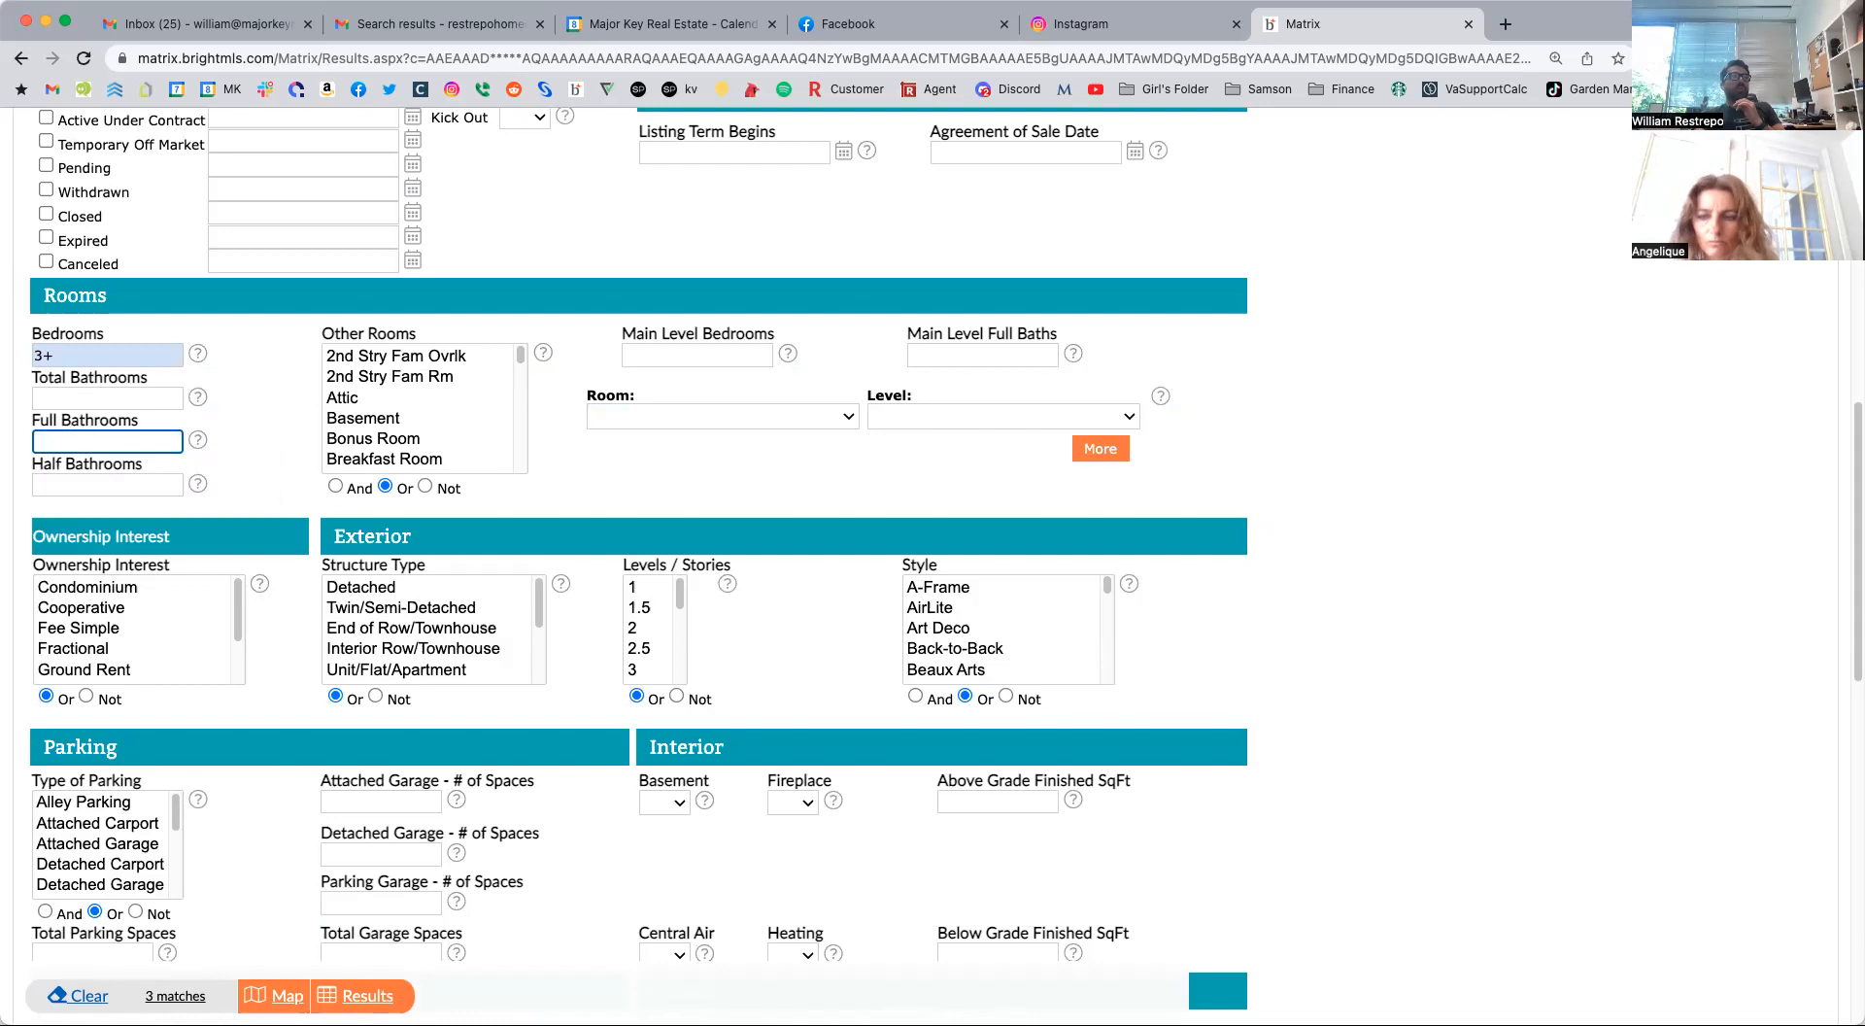
pyautogui.write('2+')
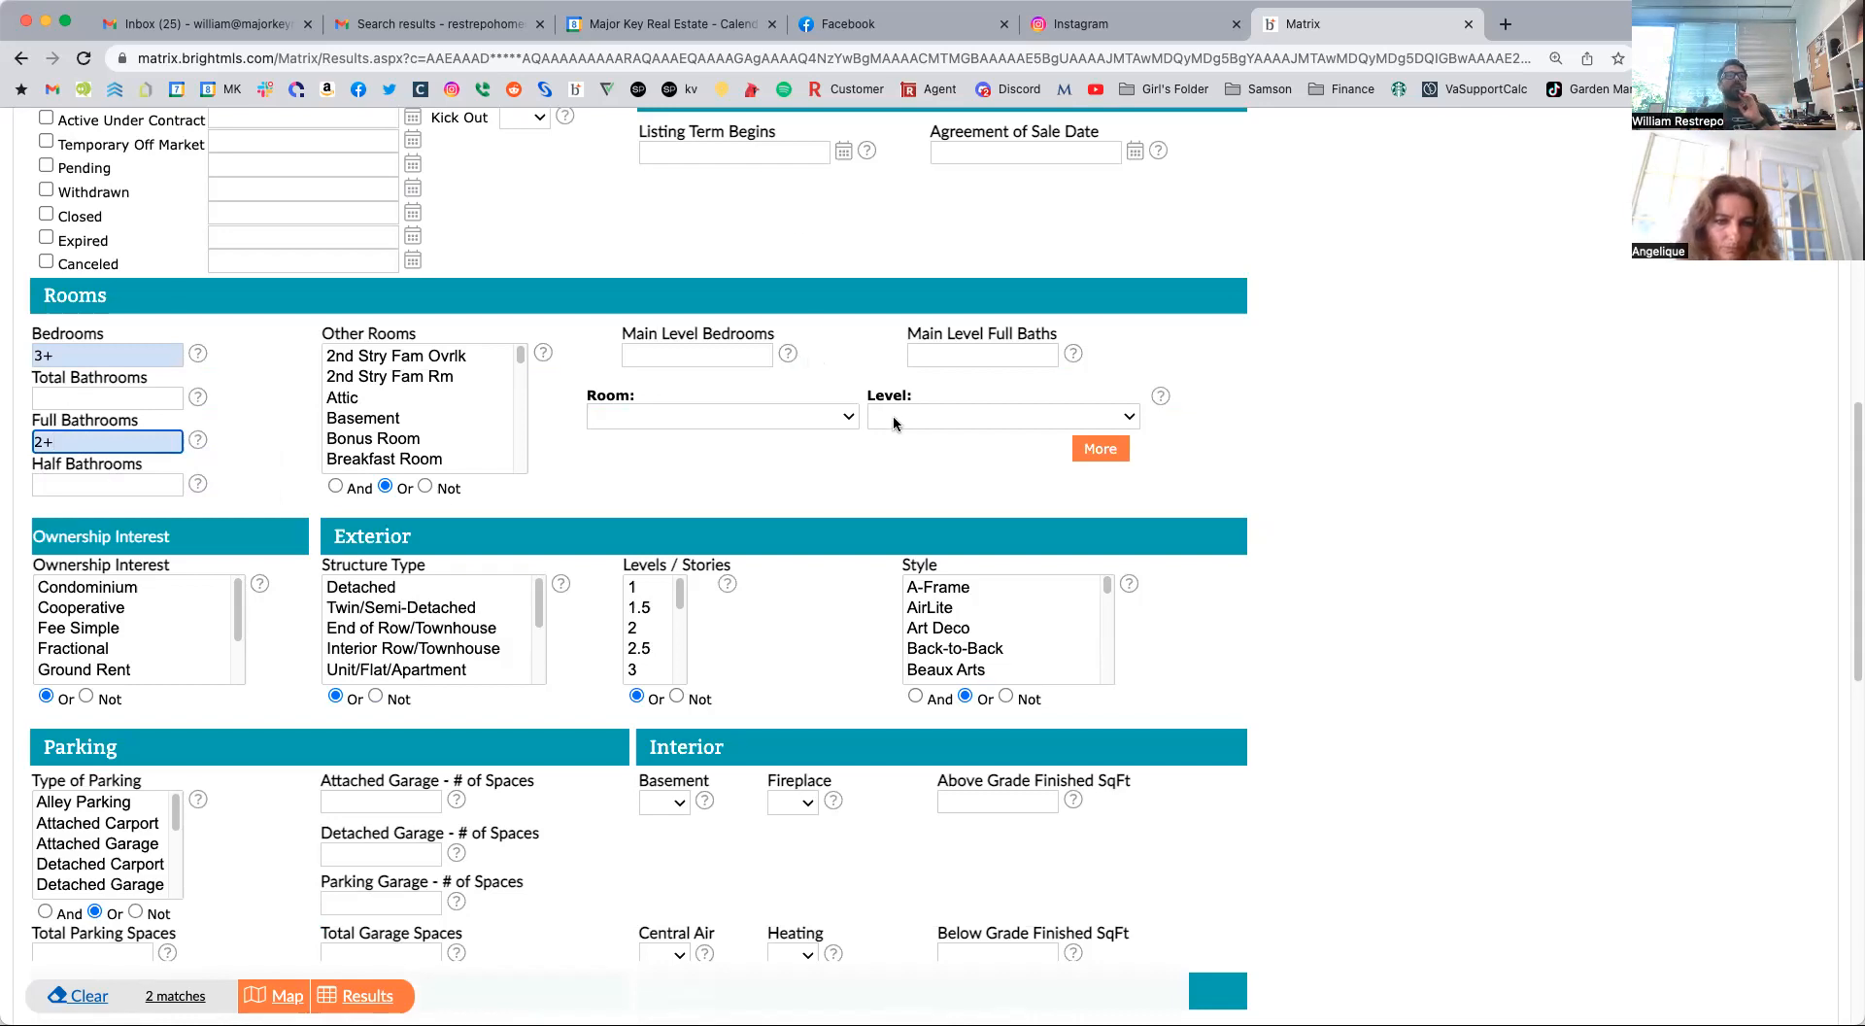
pyautogui.click(847, 418)
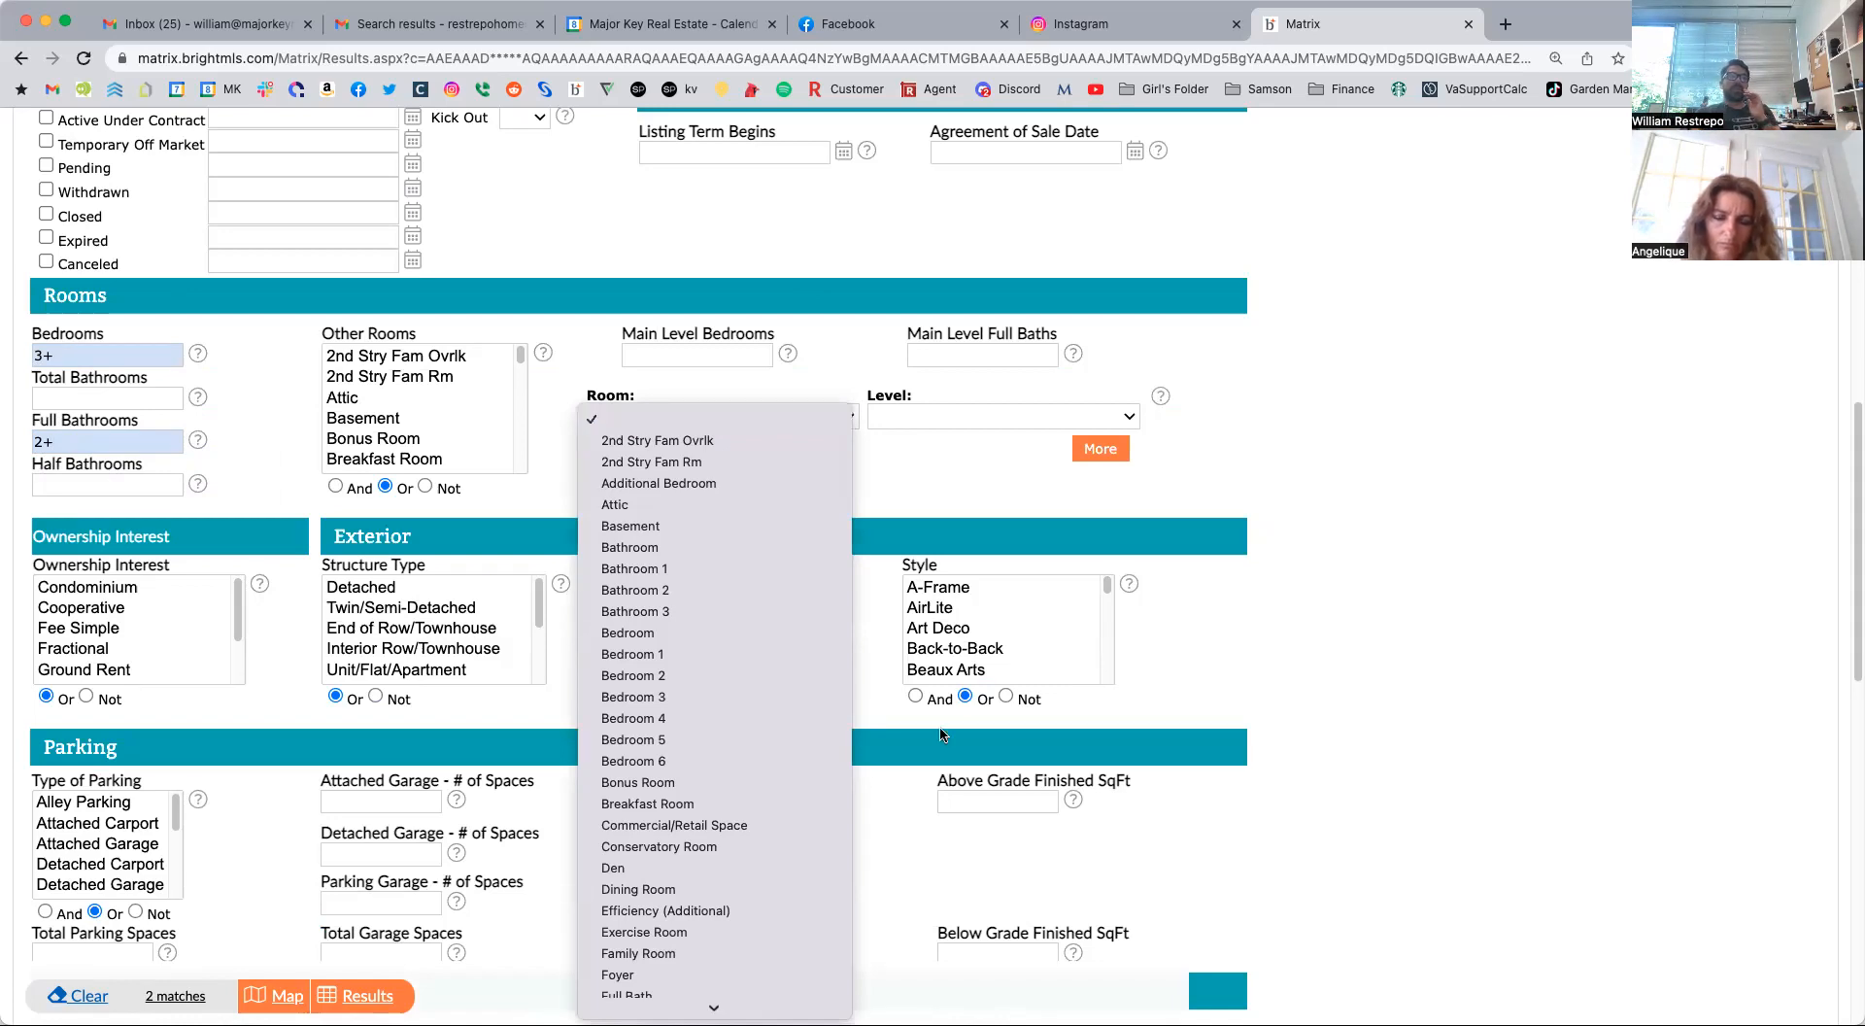
pyautogui.click(1402, 394)
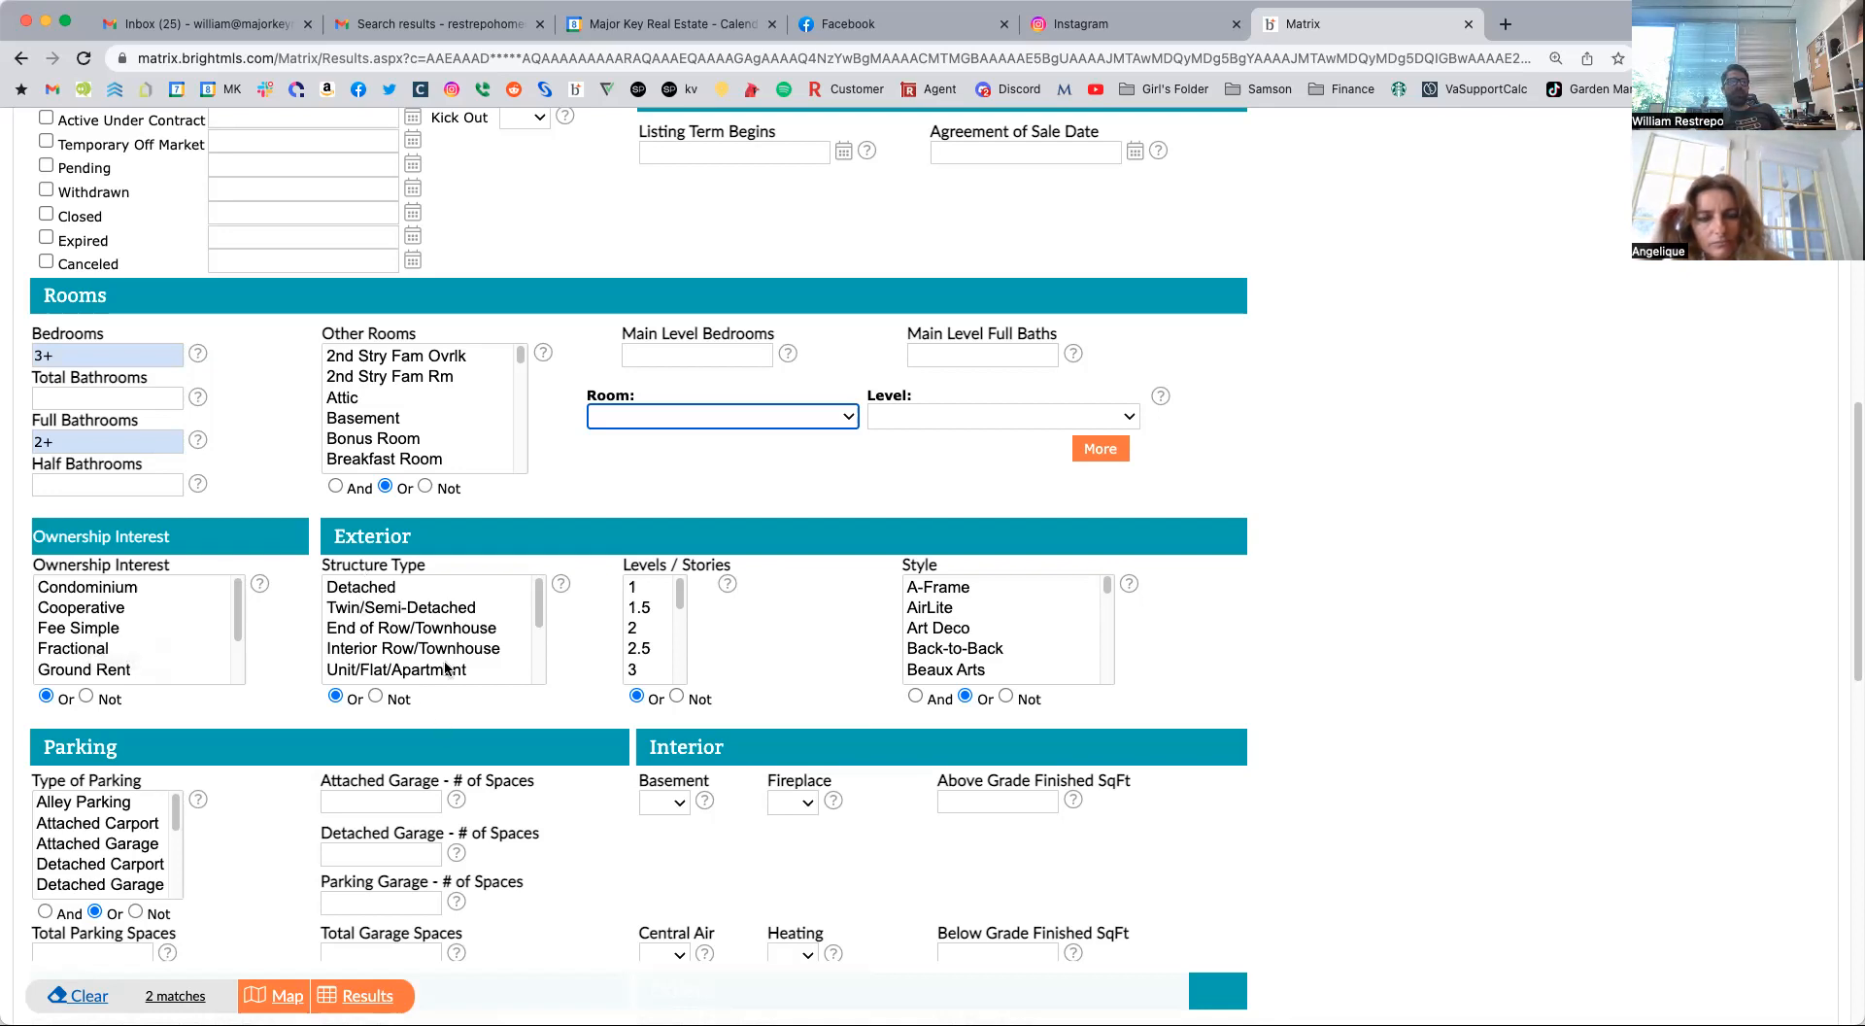
# Try single Structure Type choices in turn, including Twin/Semi-Detached, Interior Row/Townhouse and End of Row/Townhouse.
pyautogui.click(388, 590)
pyautogui.press('super+a')
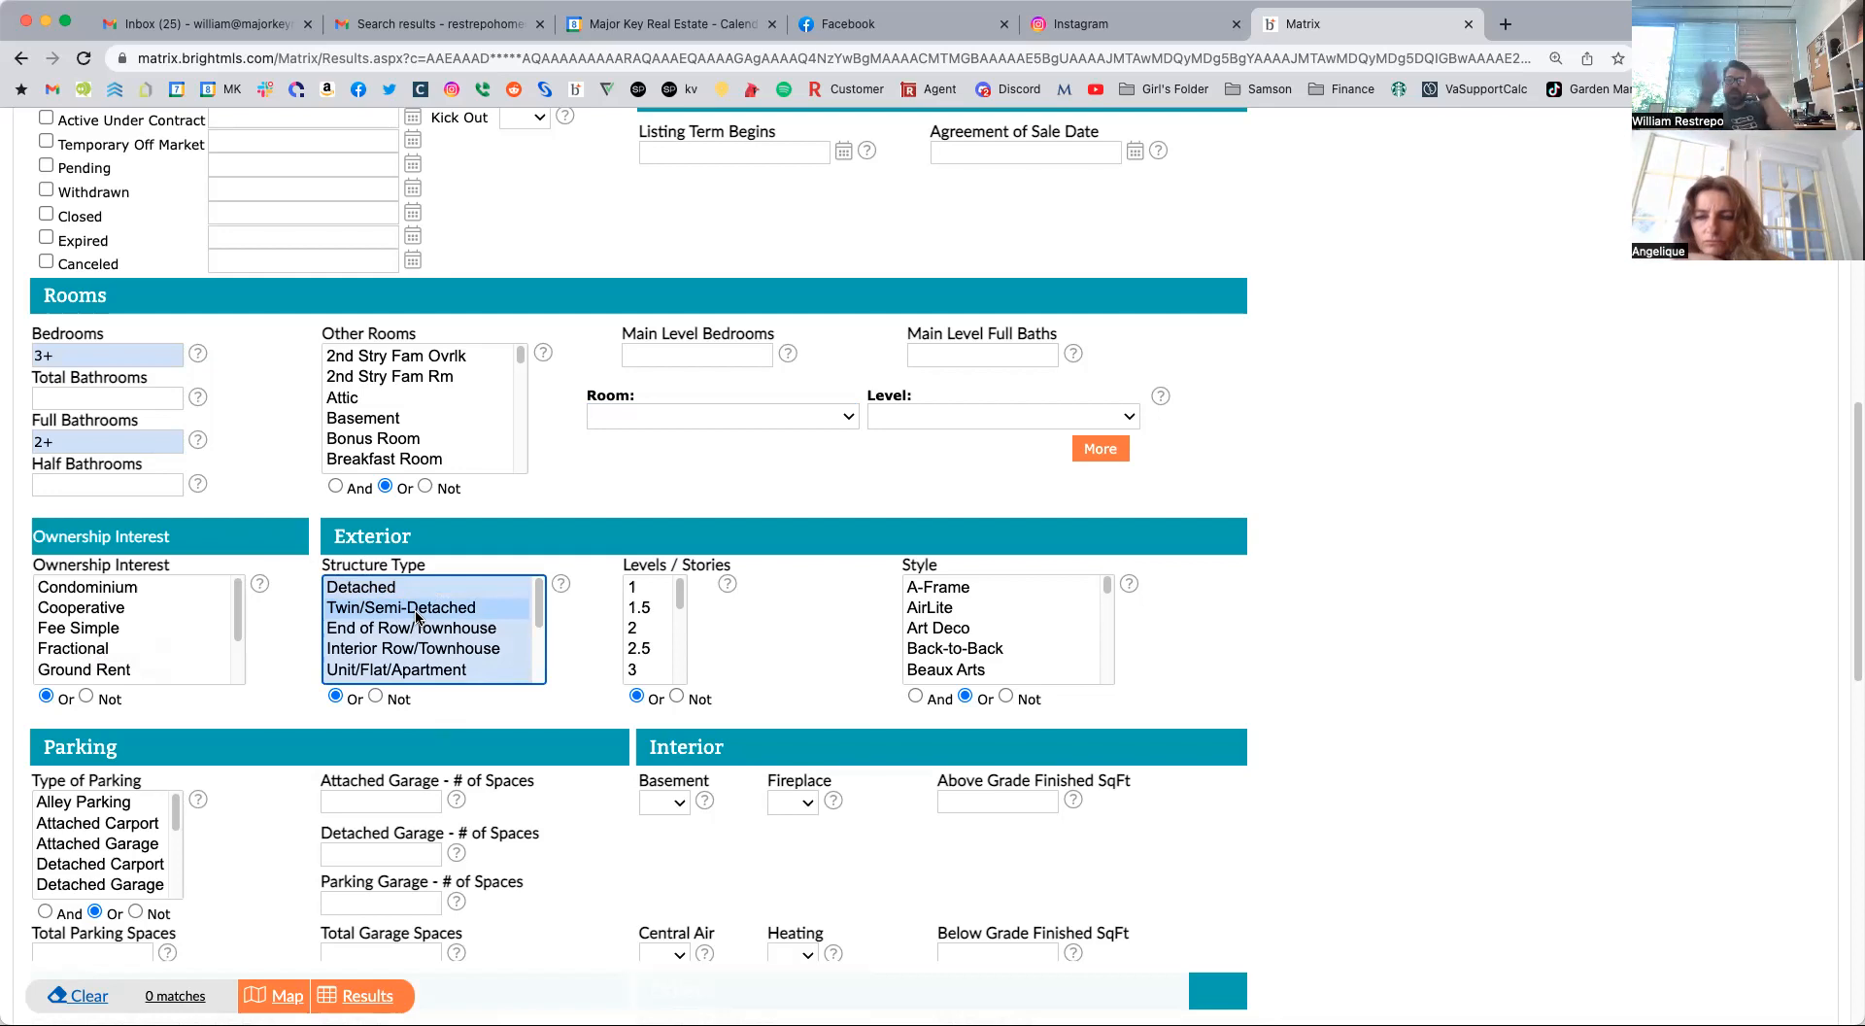
pyautogui.click(439, 646)
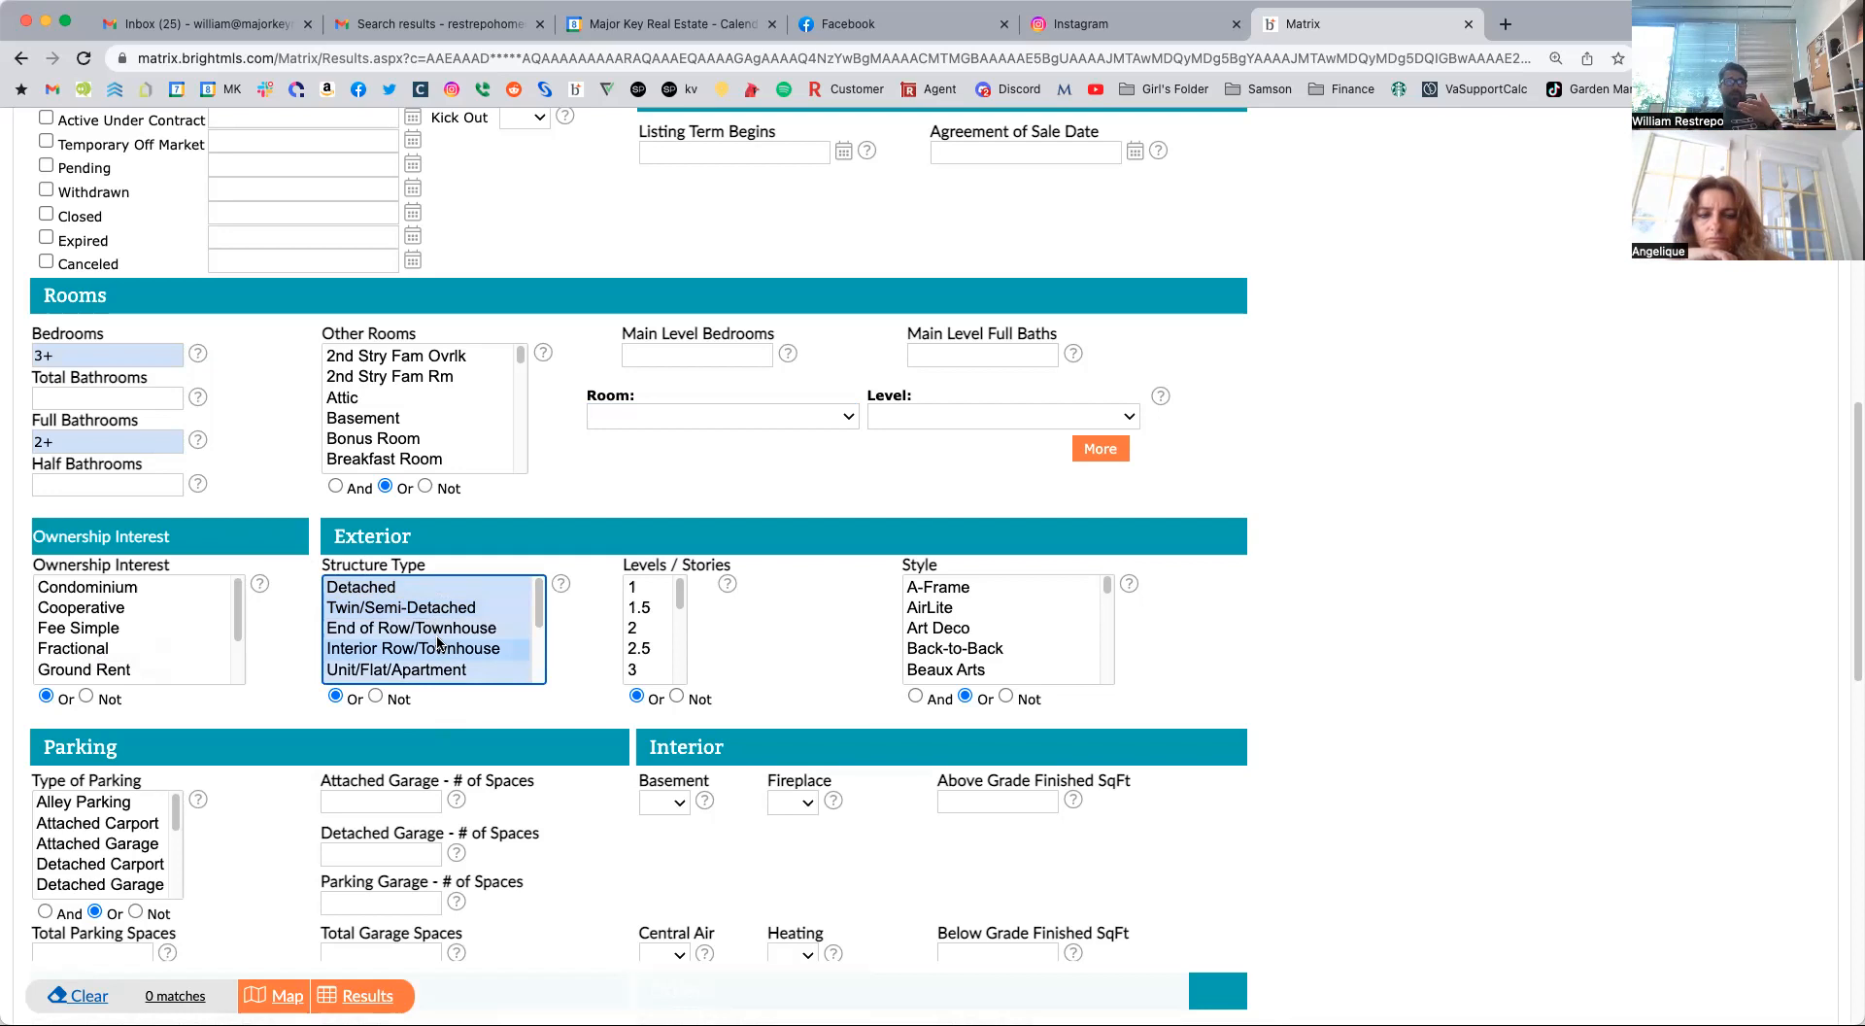
pyautogui.click(439, 633)
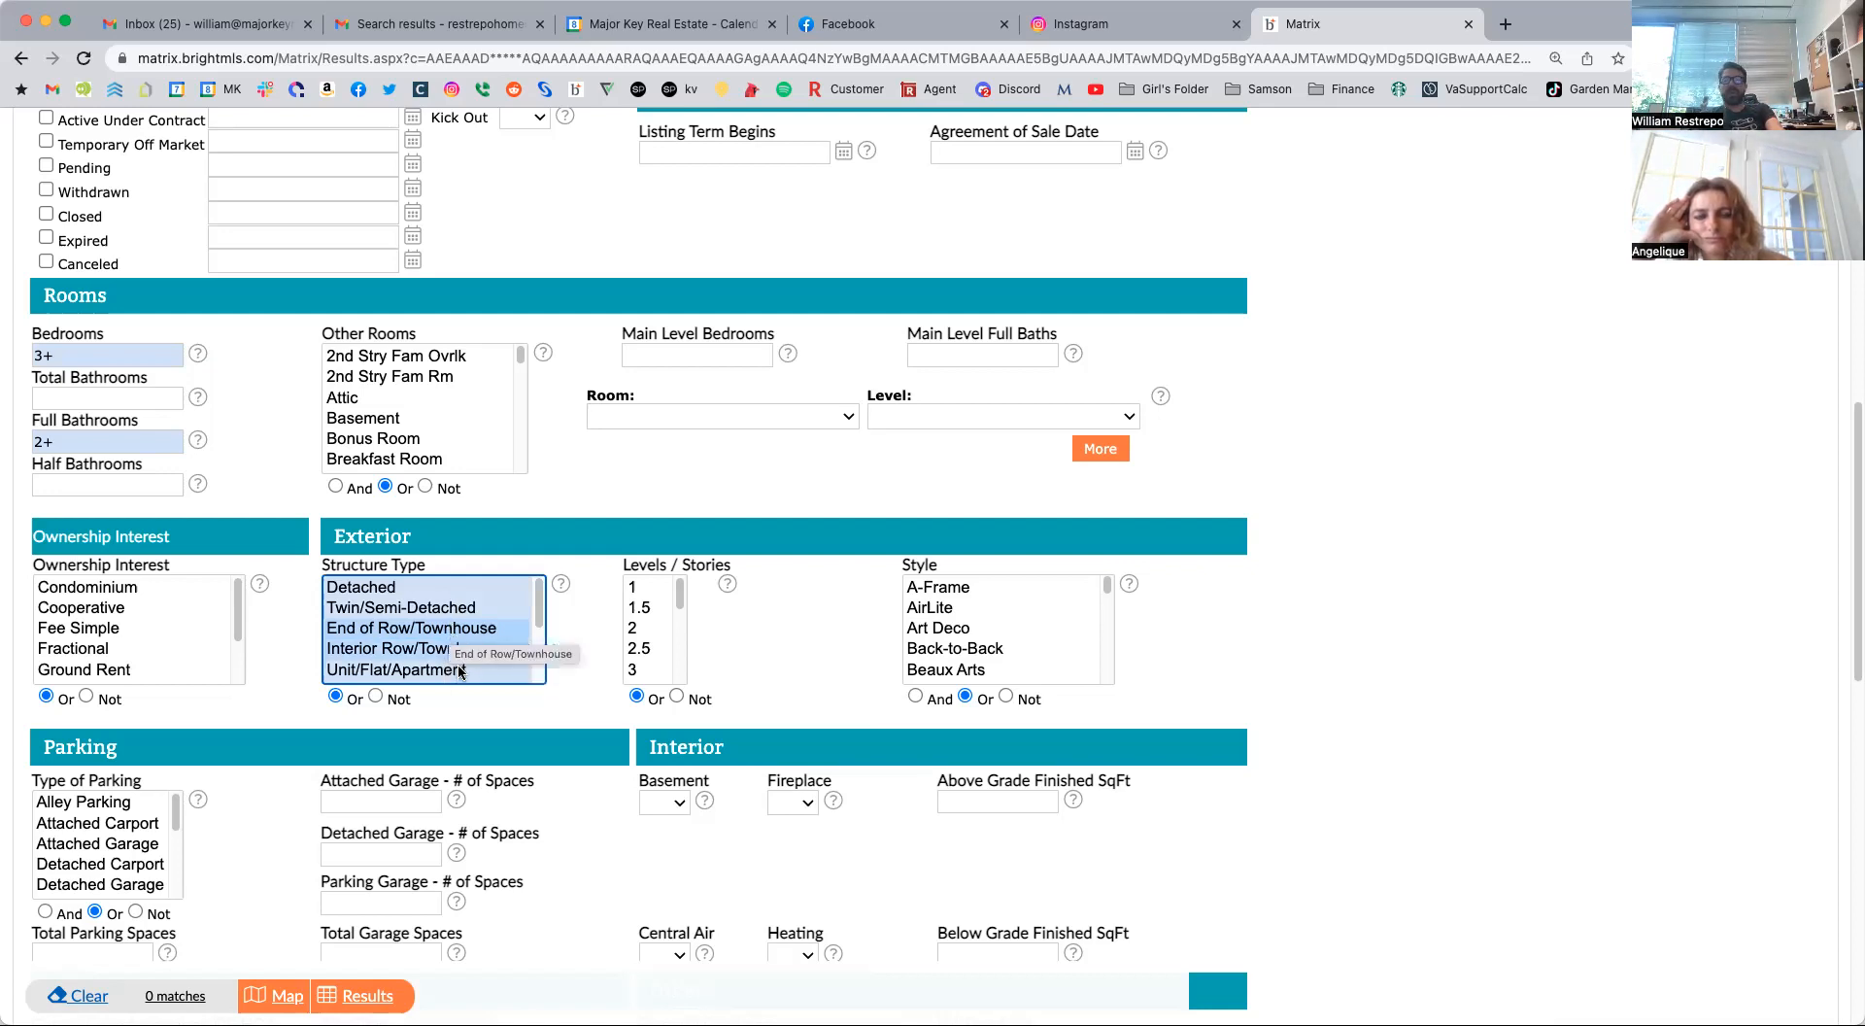
# Try combined Structure Type selections among the semi-detached, townhouse and Unit/Flat/Apartment entries, and clear the selection.
pyautogui.keyDown('super'); pyautogui.click(381, 607); pyautogui.keyUp('super')
pyautogui.keyDown('super'); pyautogui.click(381, 591); pyautogui.keyUp('super')
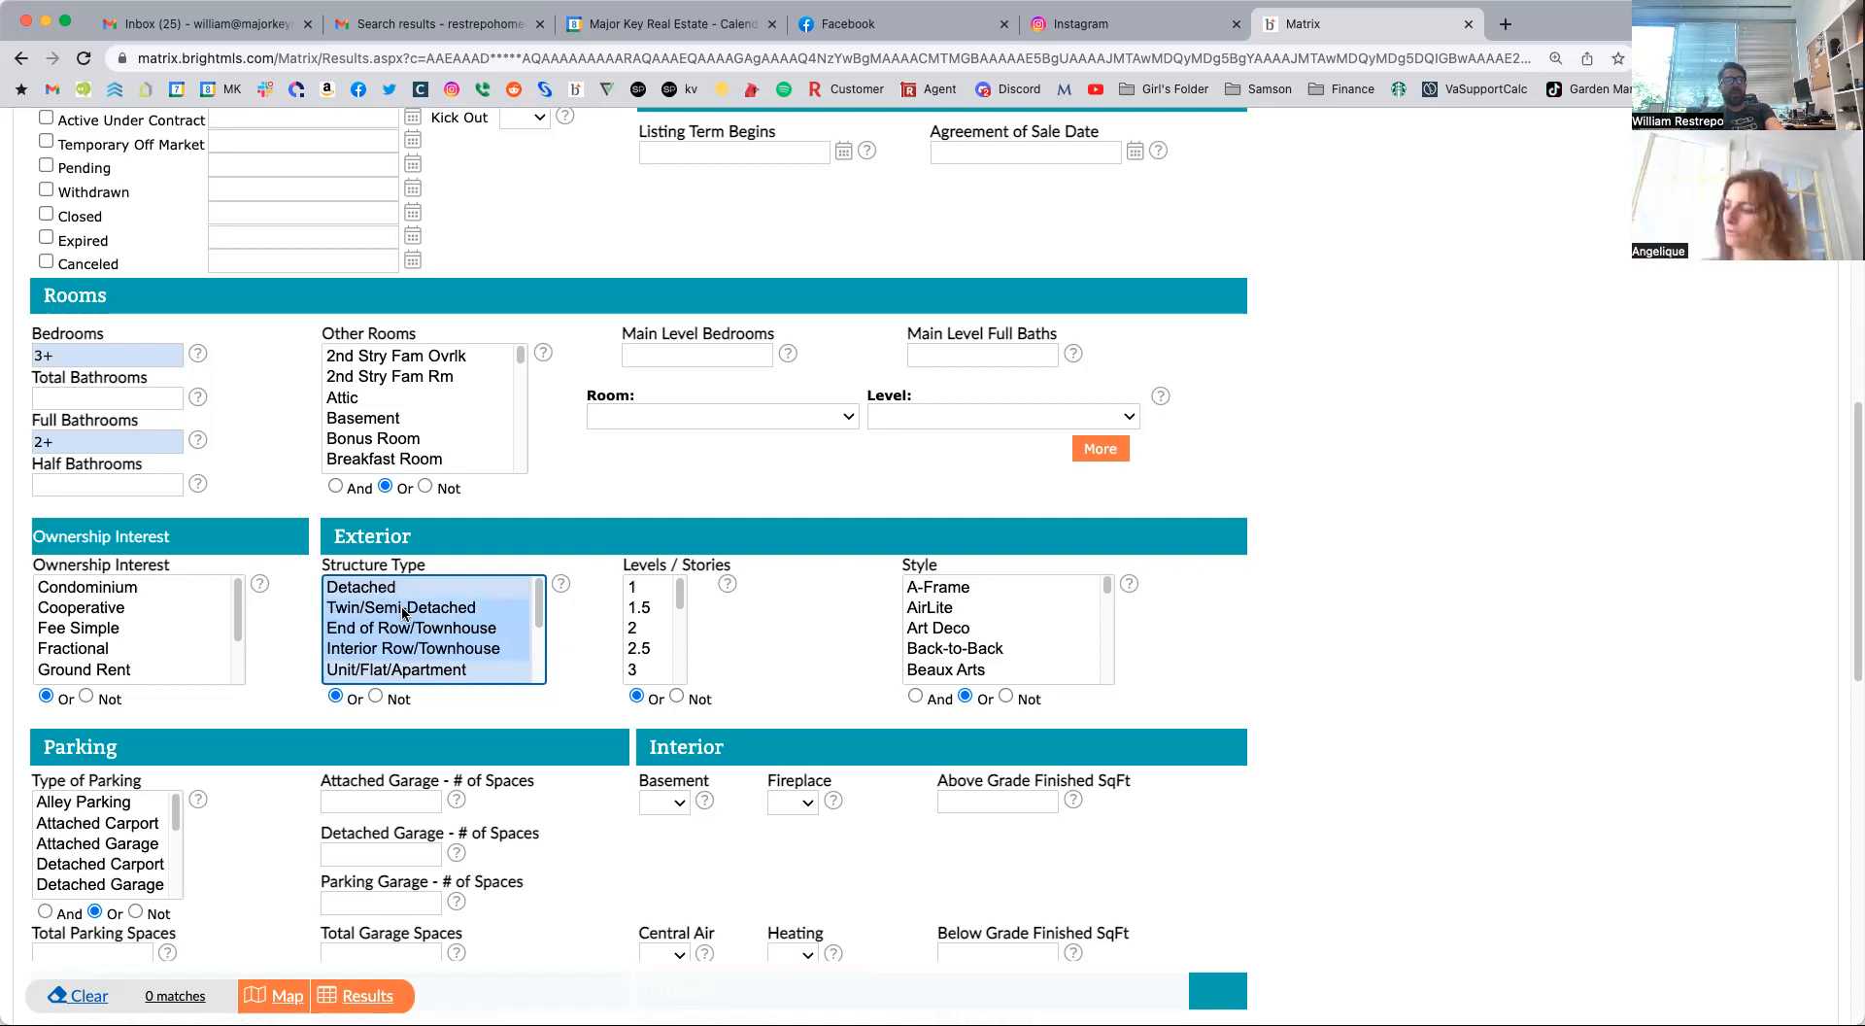
pyautogui.keyDown('super'); pyautogui.click(397, 608); pyautogui.keyUp('super')
pyautogui.keyDown('super'); pyautogui.click(403, 629); pyautogui.keyUp('super')
pyautogui.keyDown('super'); pyautogui.click(404, 646); pyautogui.keyUp('super')
pyautogui.keyDown('super'); pyautogui.click(406, 631); pyautogui.keyUp('super')
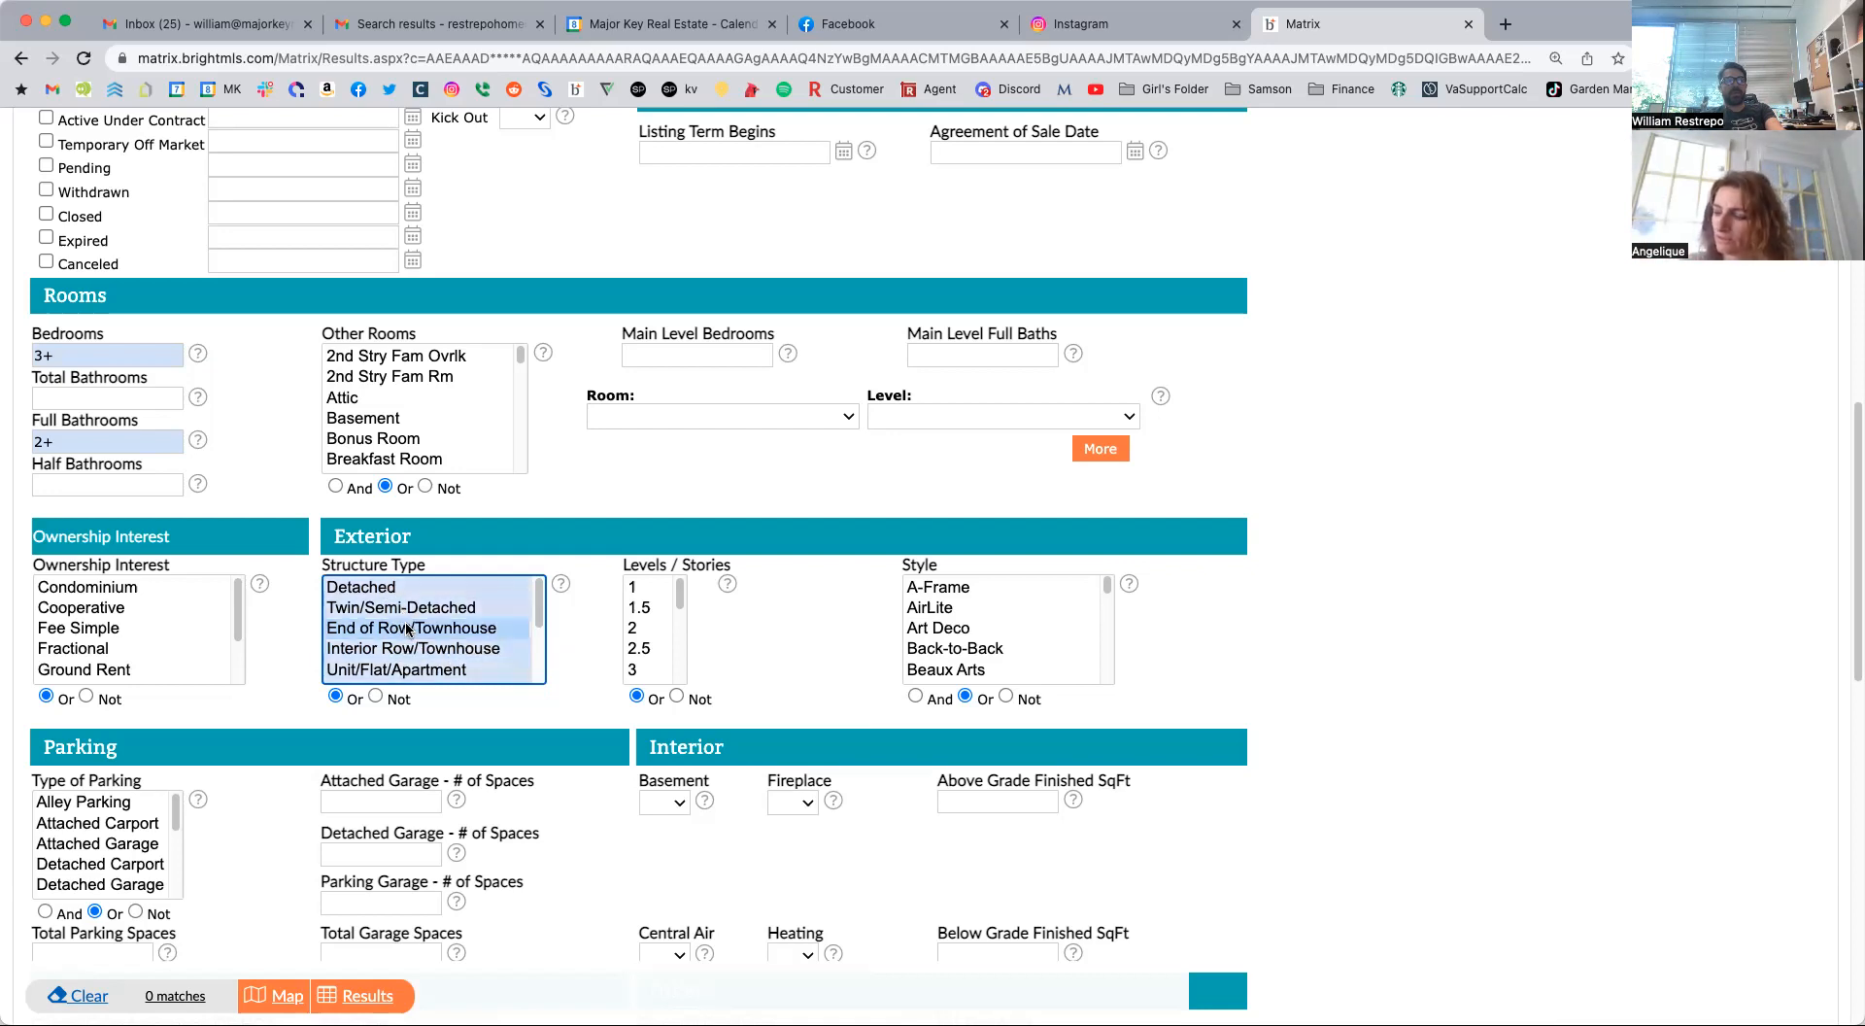
pyautogui.keyDown('super'); pyautogui.click(442, 667); pyautogui.keyUp('super')
pyautogui.keyDown('super'); pyautogui.click(439, 652); pyautogui.keyUp('super')
pyautogui.keyDown('super'); pyautogui.click(440, 656); pyautogui.keyUp('super')
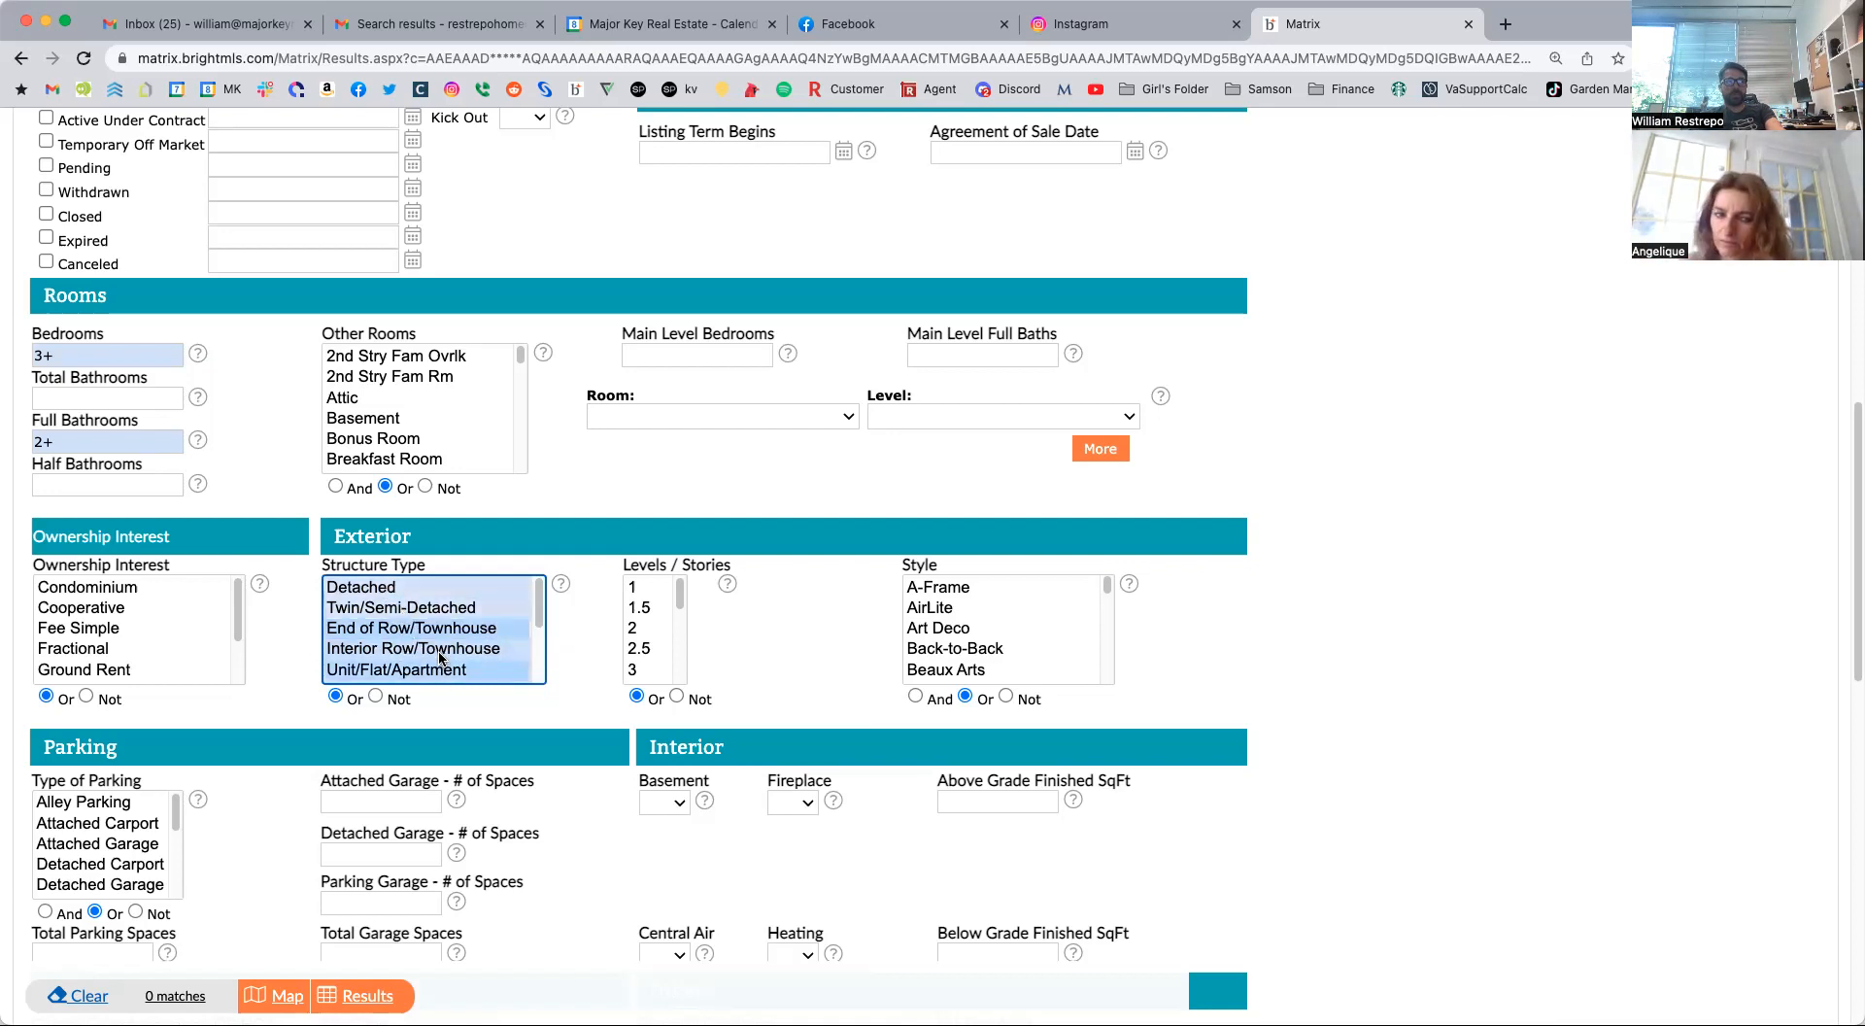
pyautogui.keyDown('super'); pyautogui.click(437, 631); pyautogui.keyUp('super')
pyautogui.keyDown('super'); pyautogui.click(442, 673); pyautogui.keyUp('super')
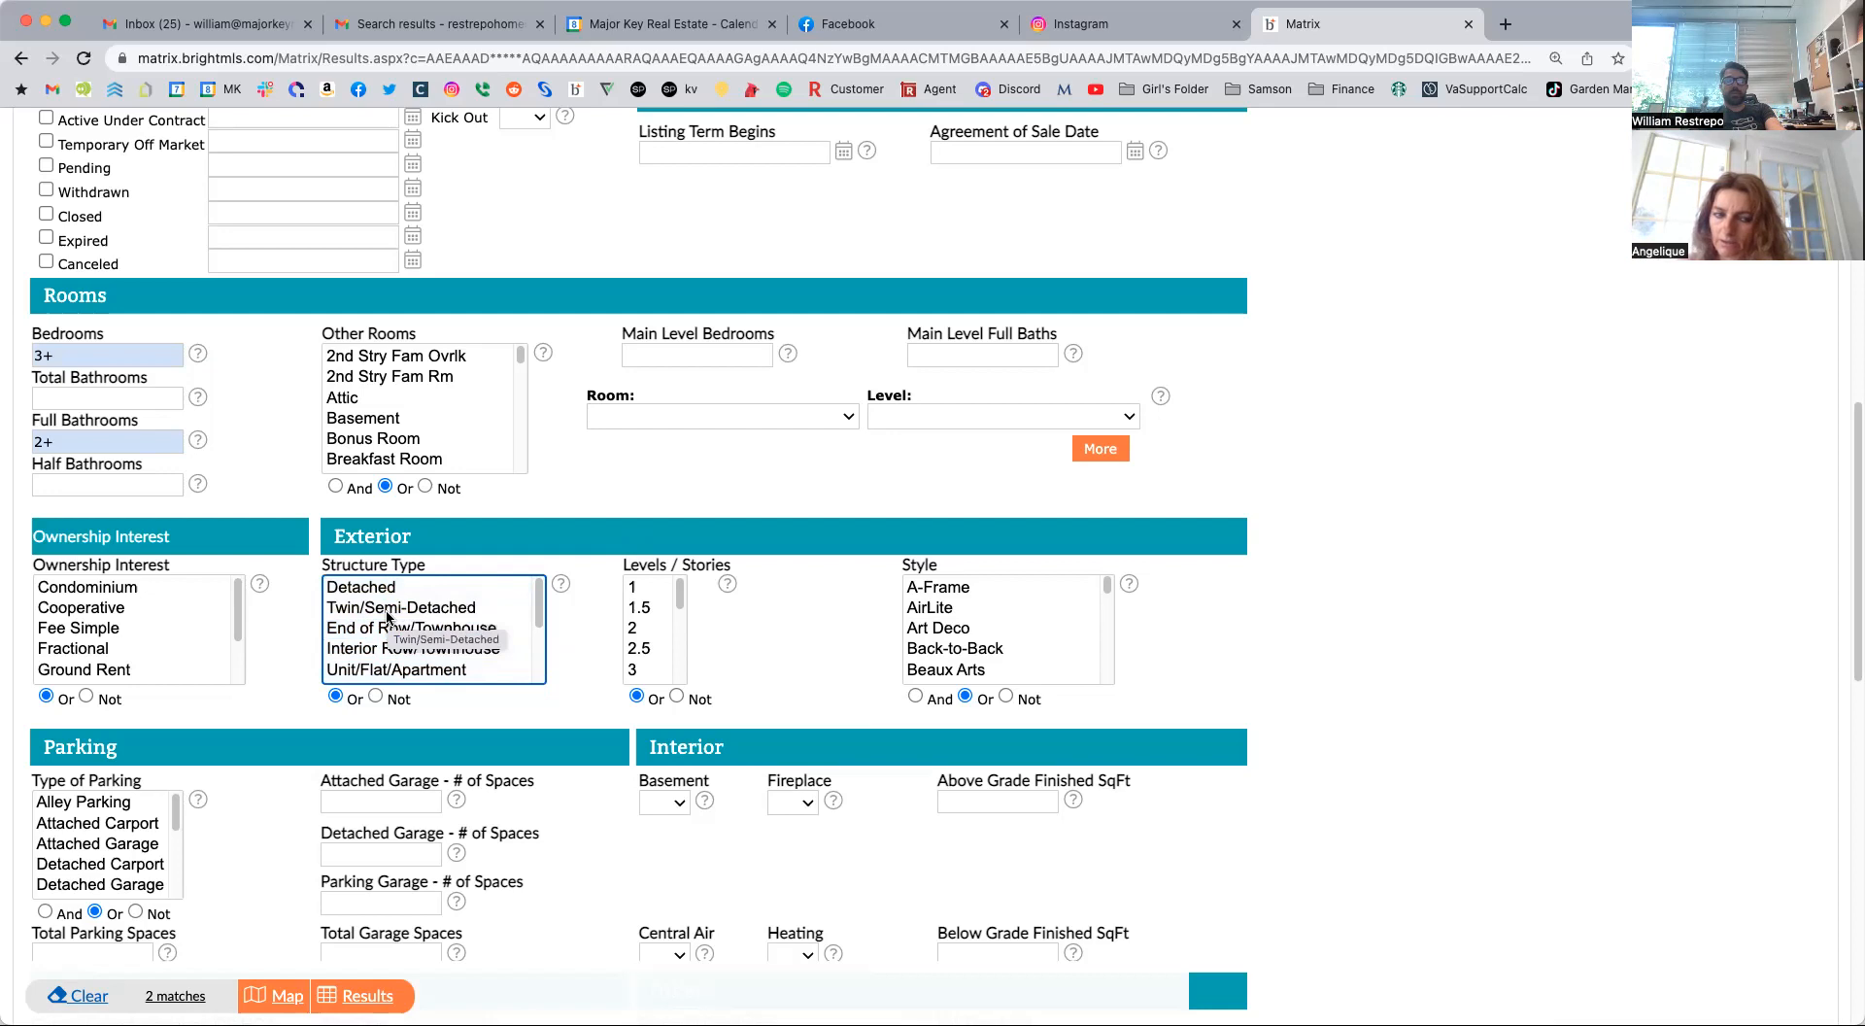
# Set the Structure Type criterion to Detached only.
pyautogui.press('super+a')
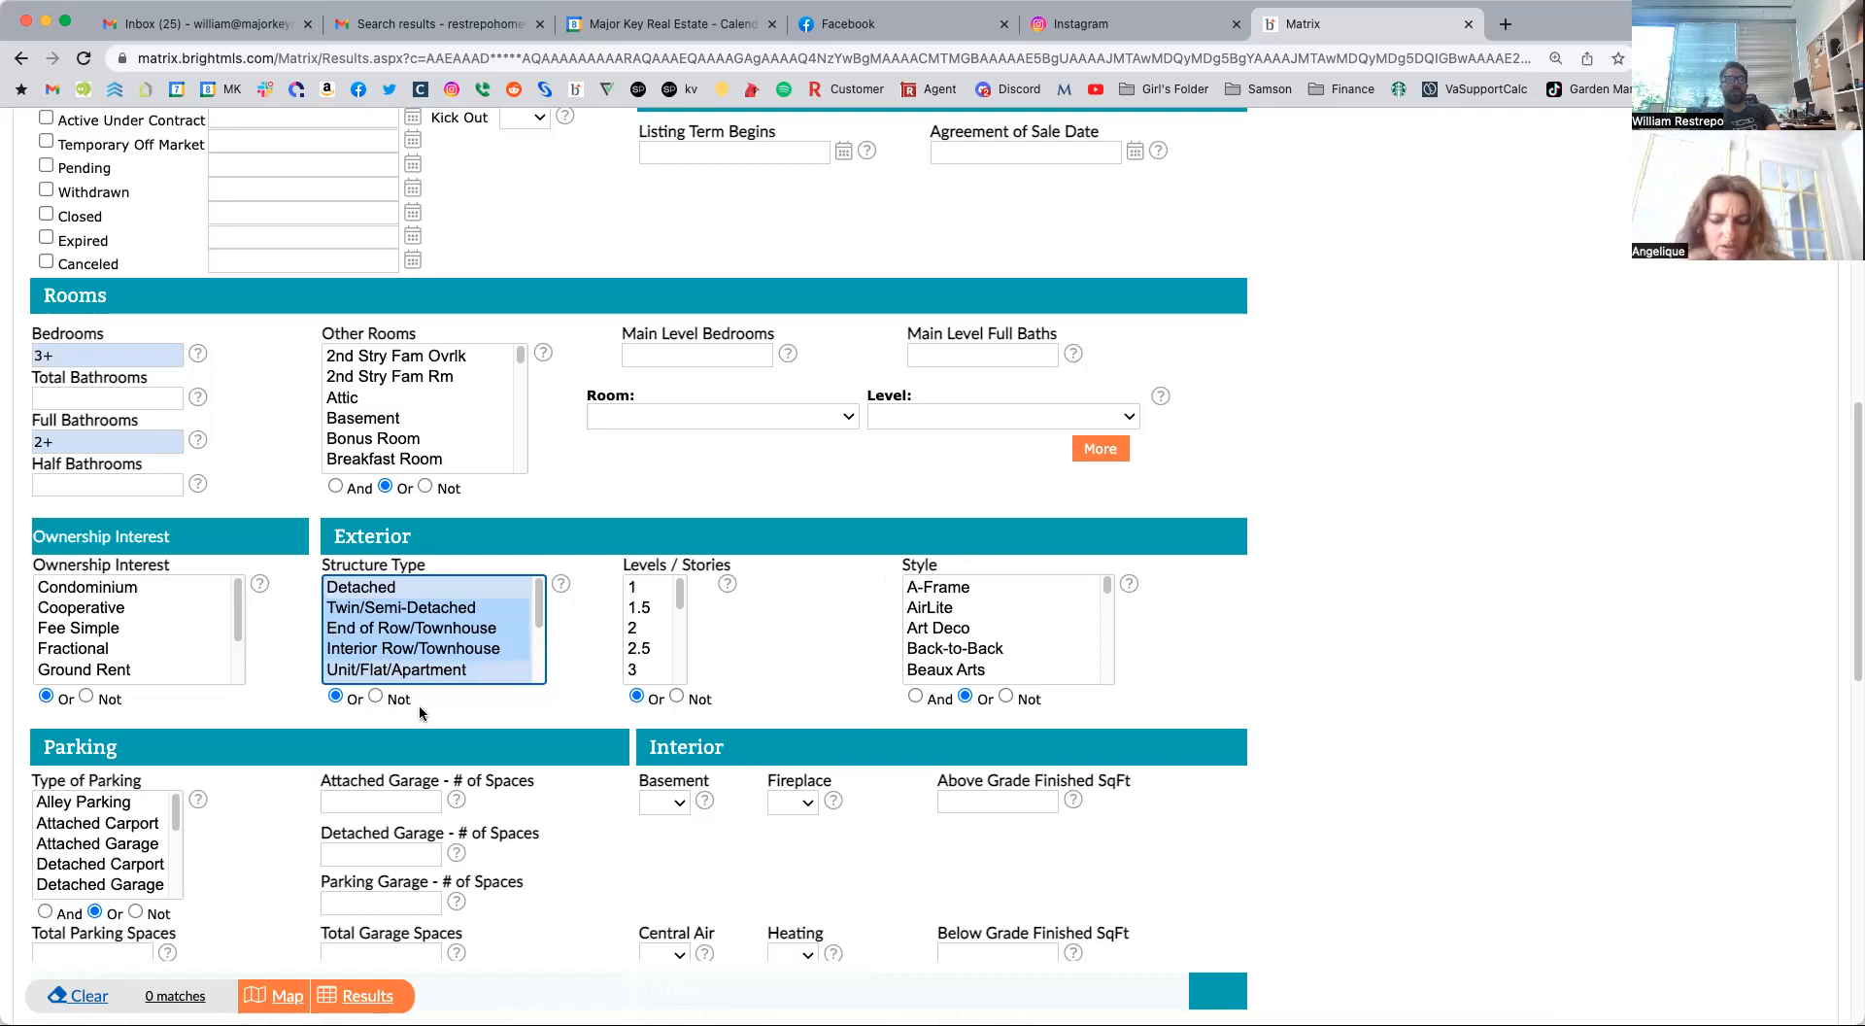
pyautogui.click(390, 604)
pyautogui.click(388, 589)
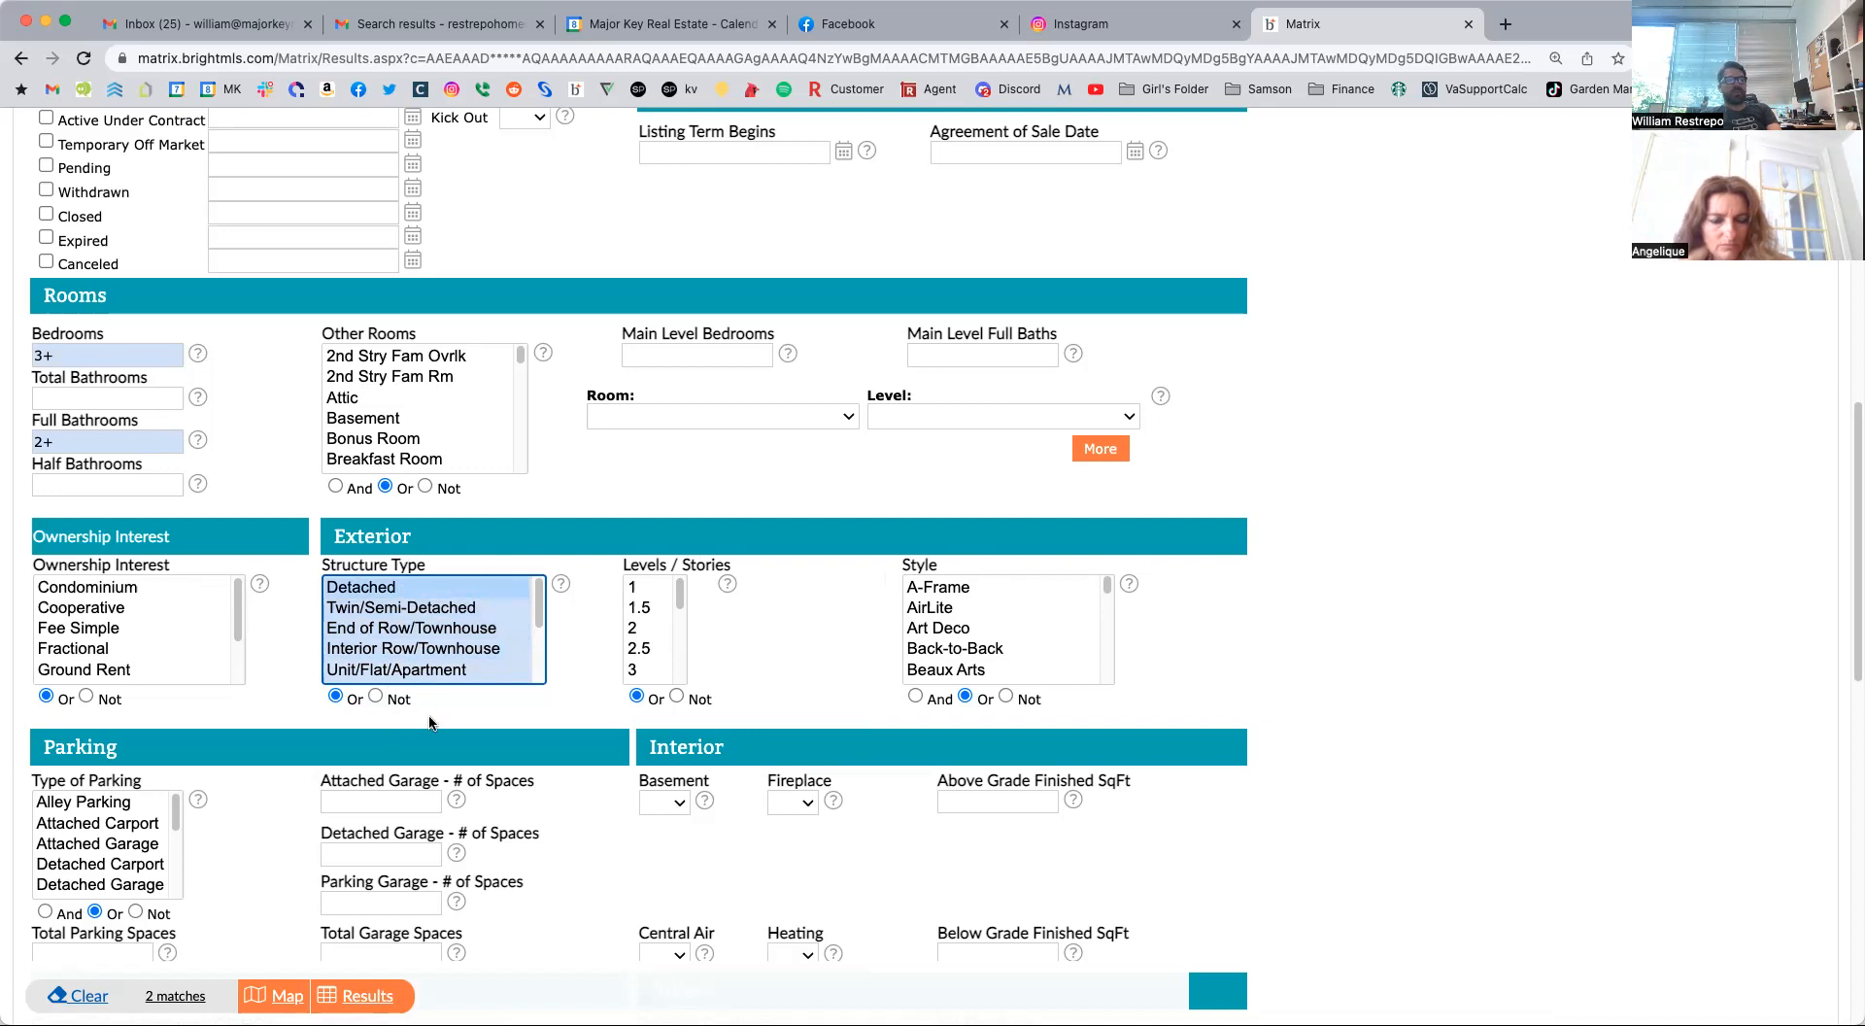
# Set Total Garage Spaces in the Parking criteria to 1+.
pyautogui.scroll(-5, 430, 722)
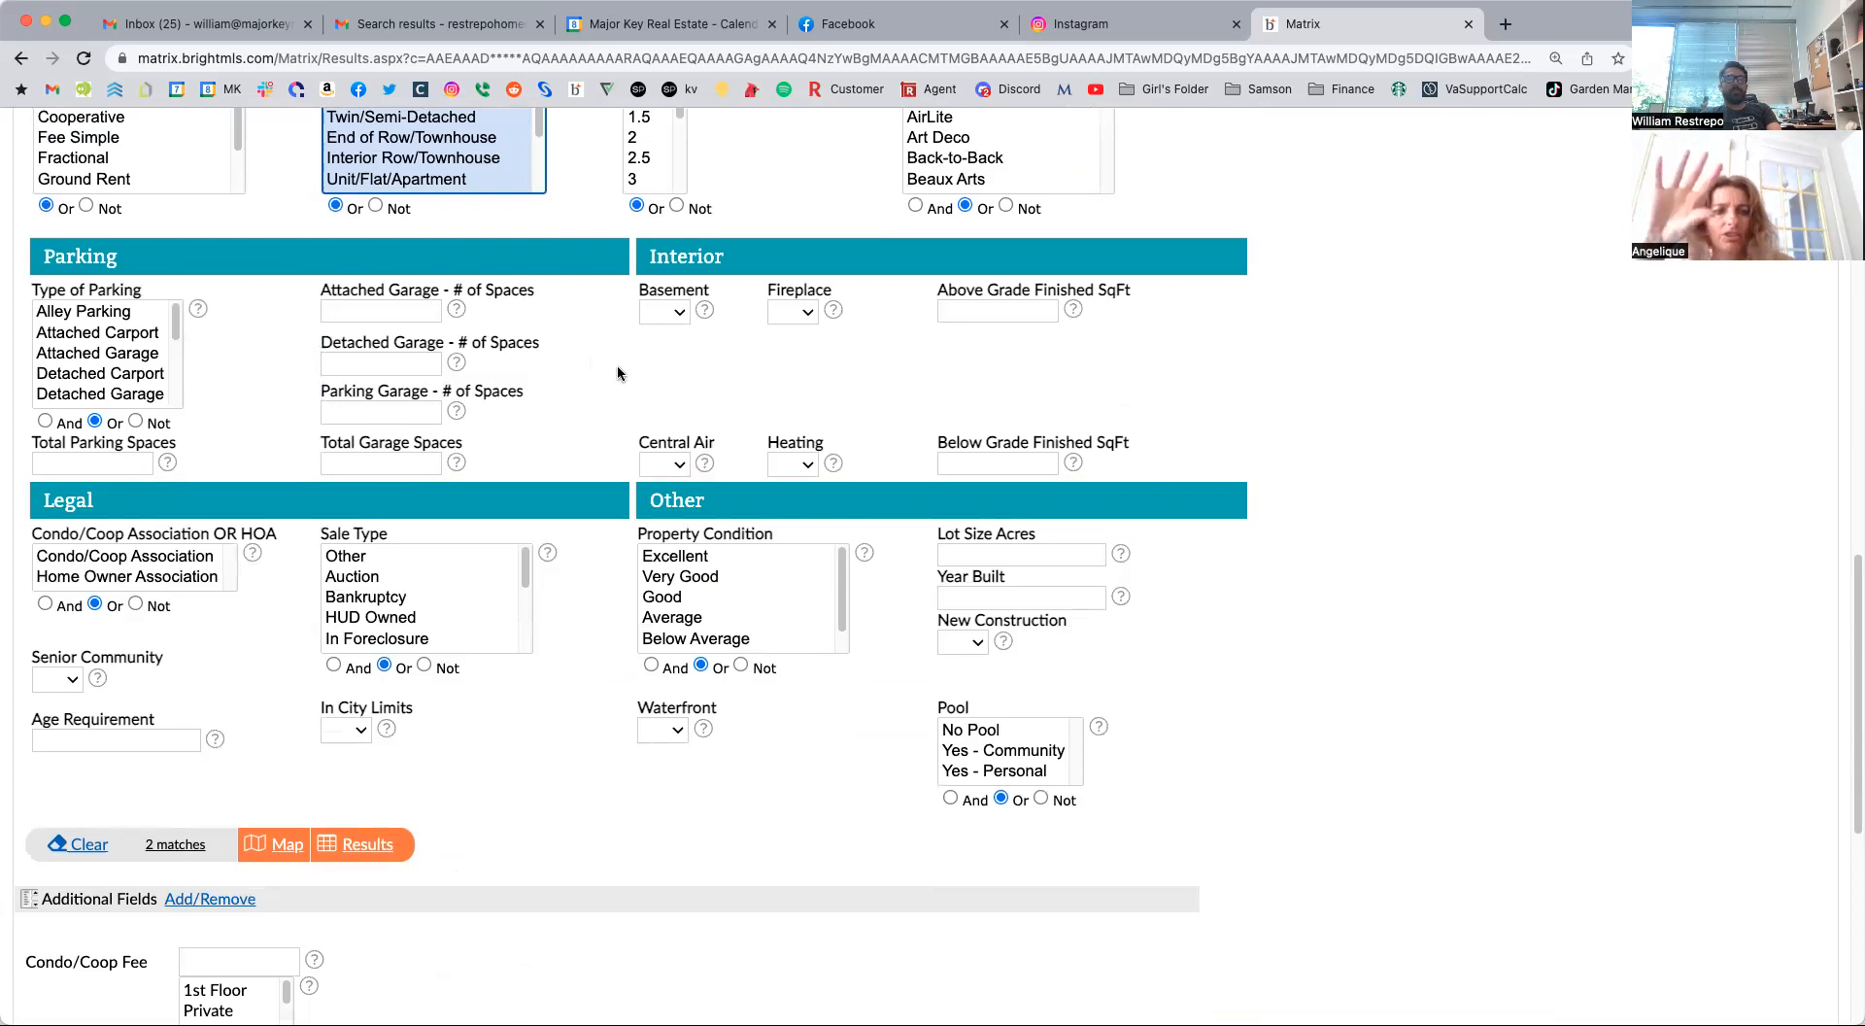
pyautogui.scroll(1, 614, 330)
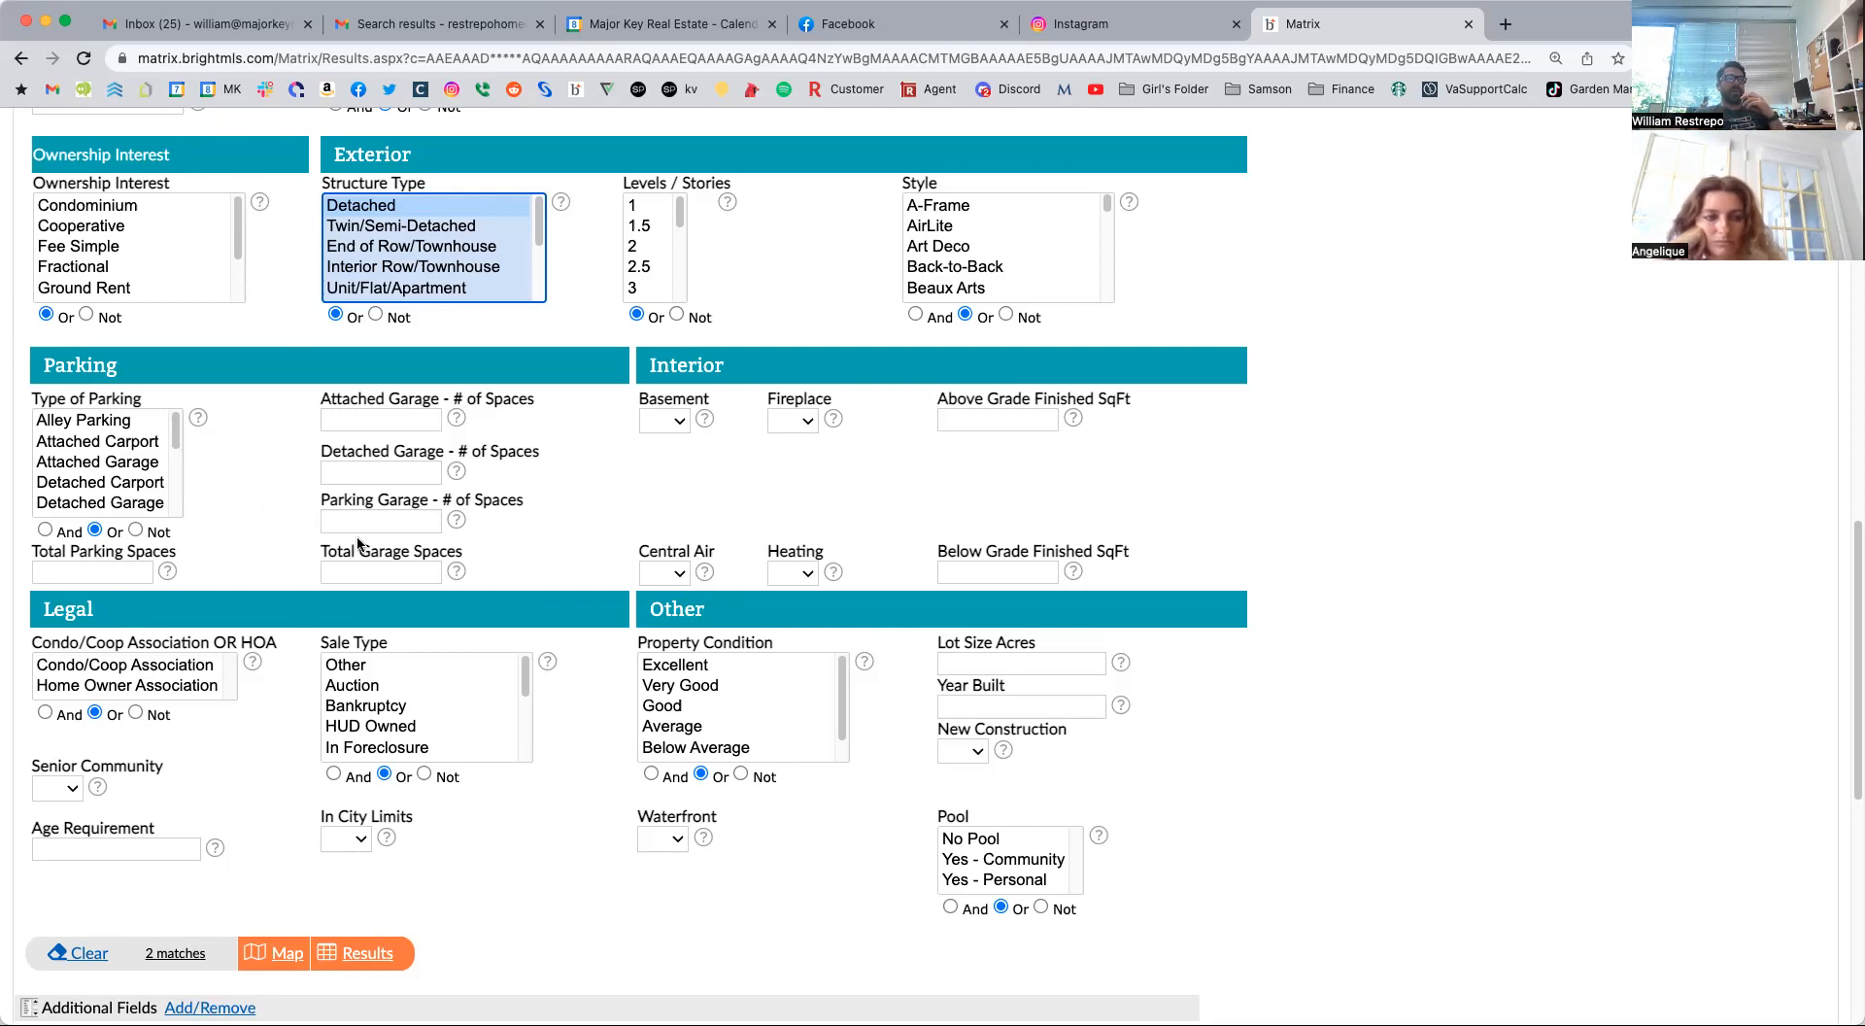
pyautogui.click(387, 567)
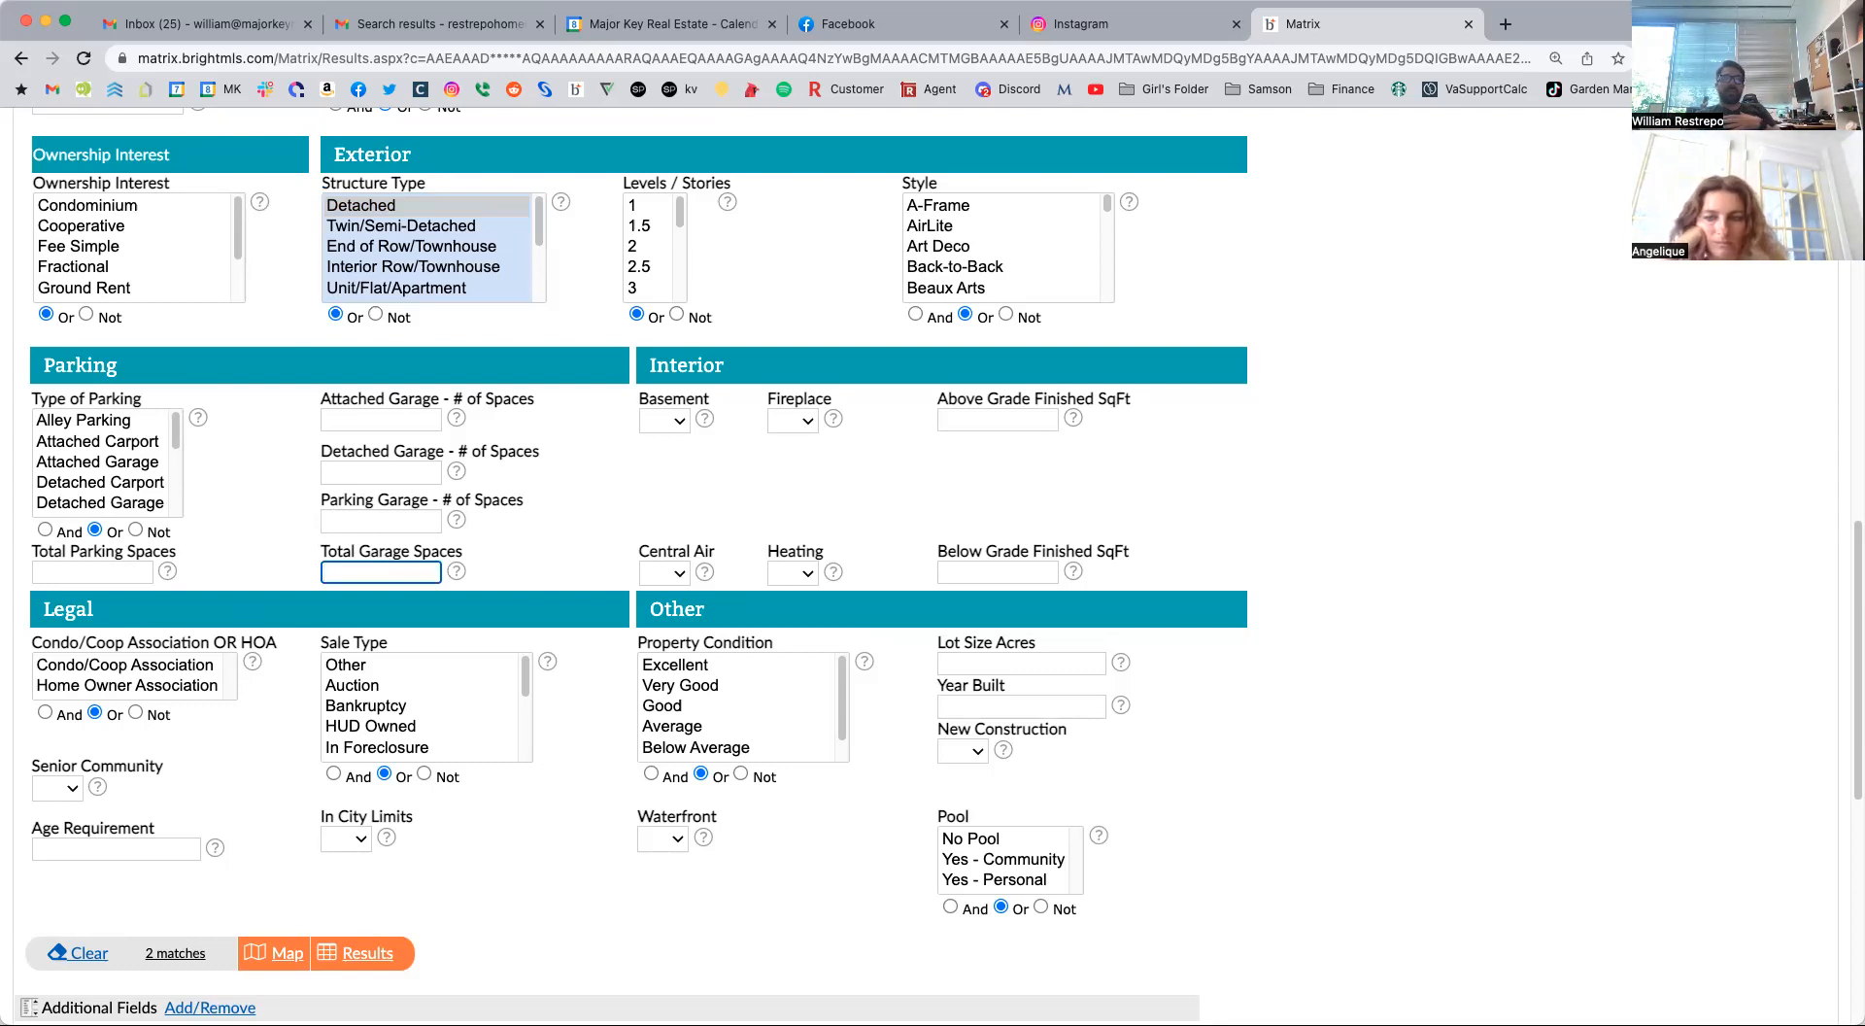
pyautogui.write('1+')
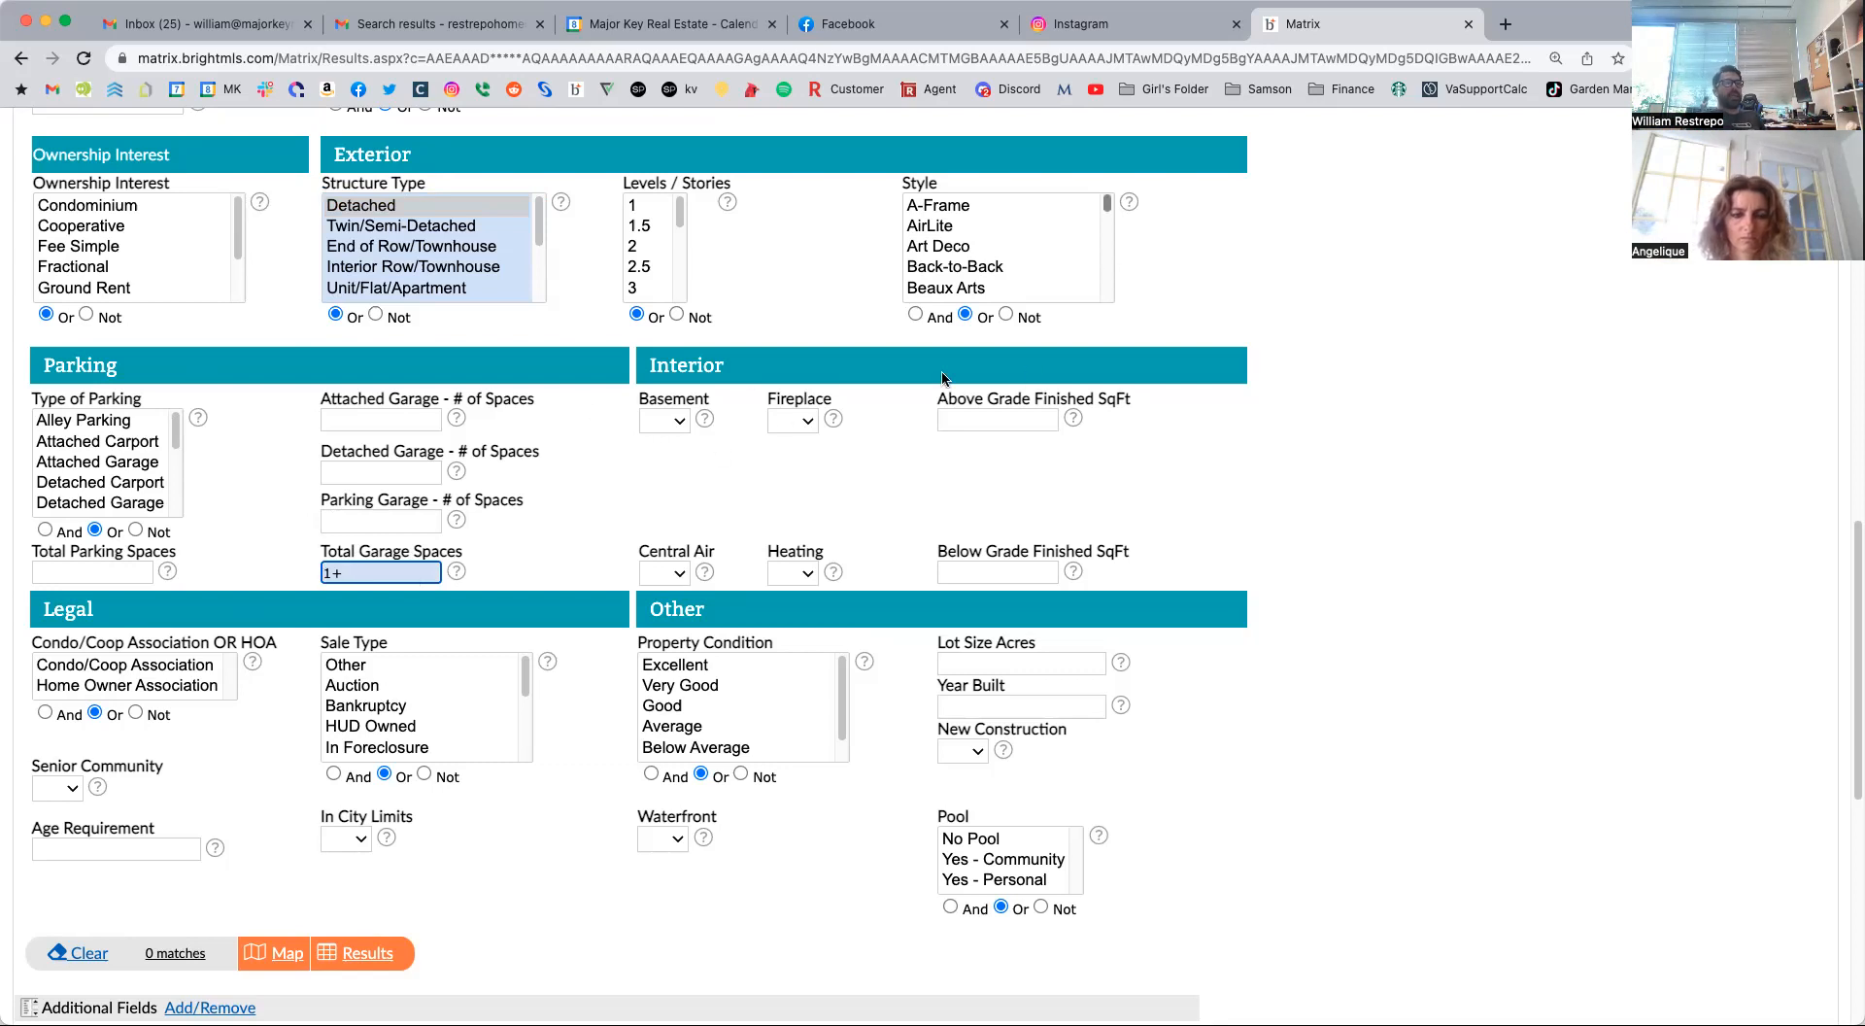
# Examine the choices offered for the Interior criteria Fireplace, Heating, Central Air and Basement, leaving each one unset.
pyautogui.click(963, 418)
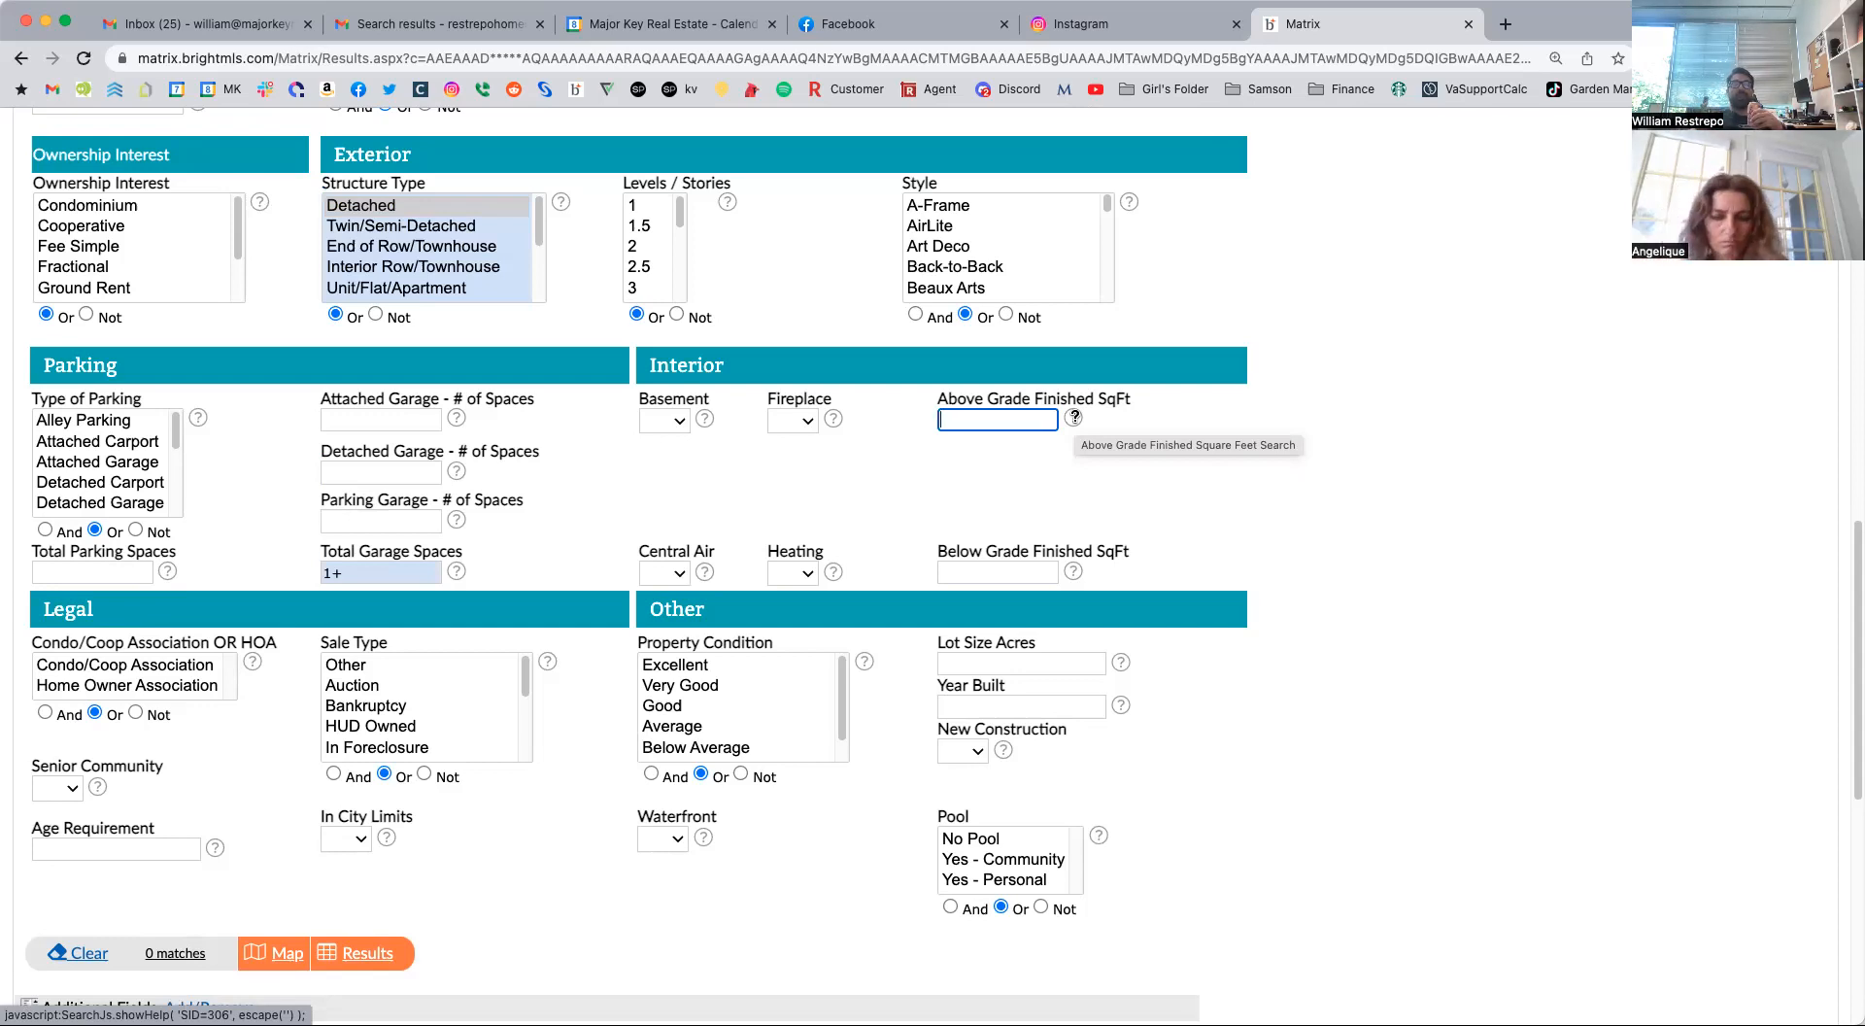
pyautogui.click(793, 420)
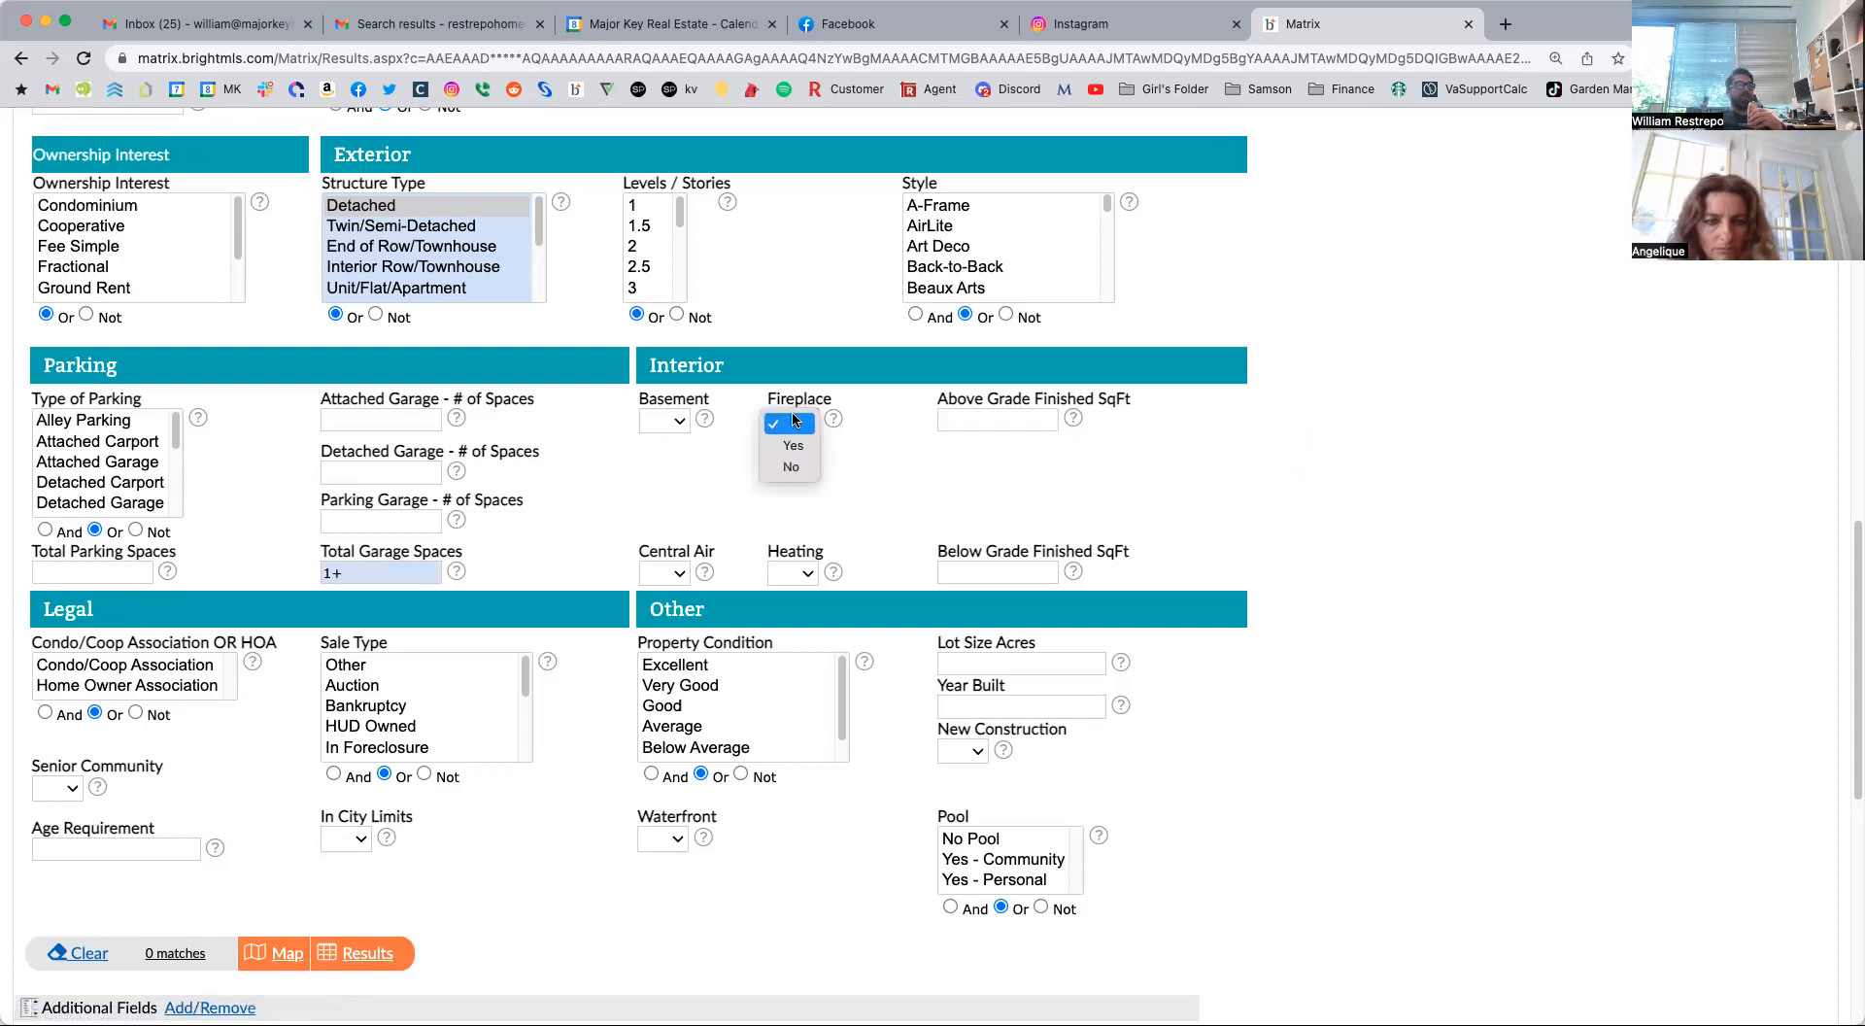
pyautogui.click(802, 576)
pyautogui.click(802, 576)
pyautogui.click(651, 575)
pyautogui.click(651, 575)
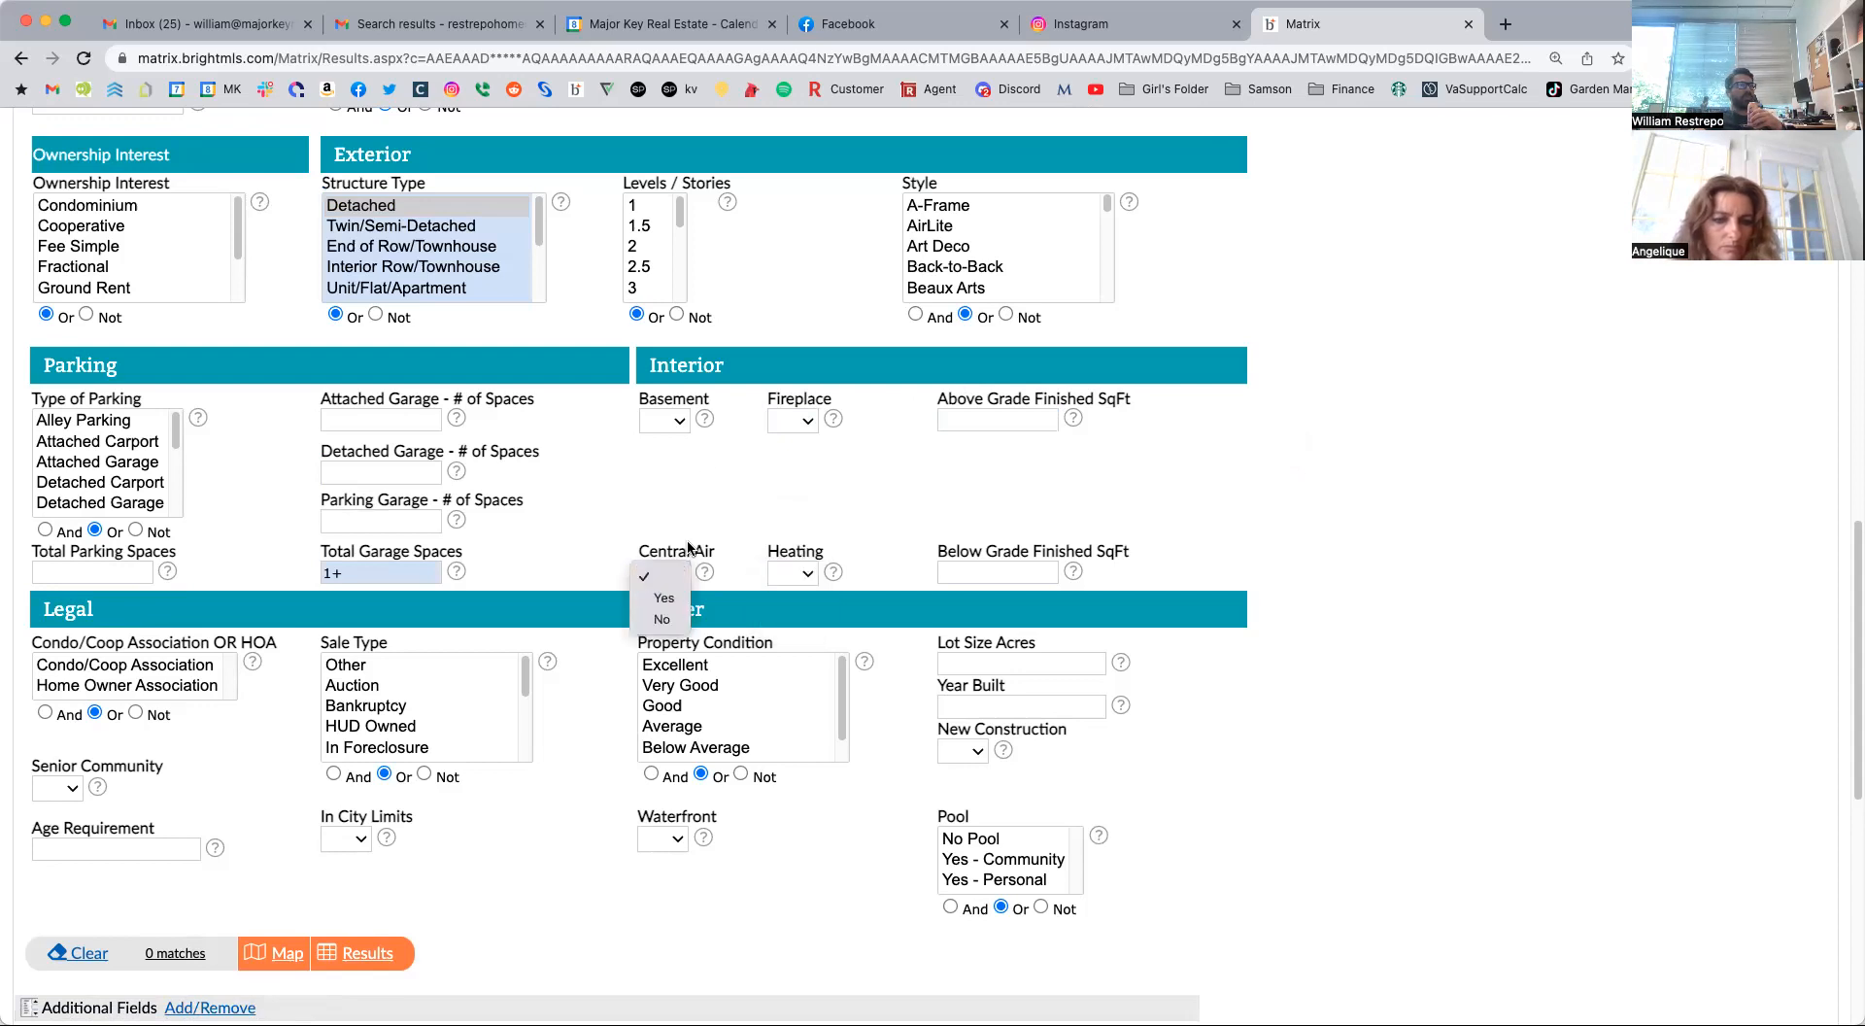
pyautogui.click(787, 437)
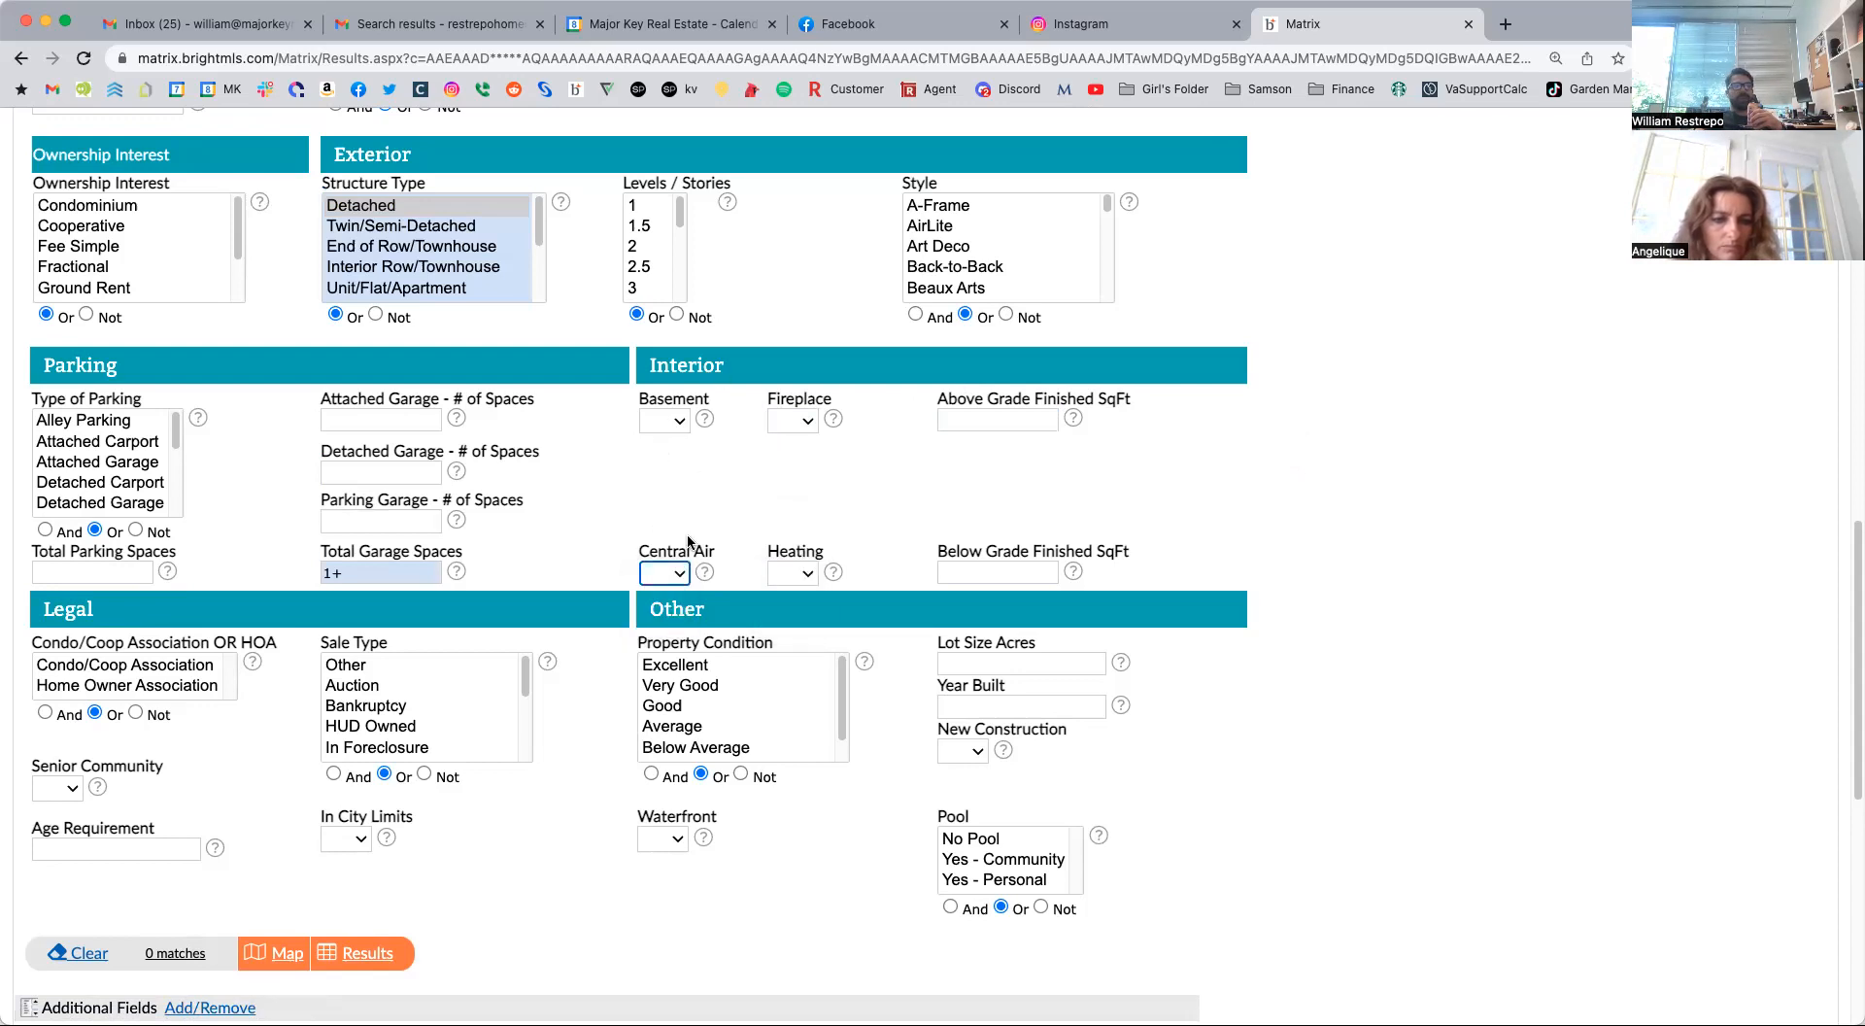
pyautogui.click(664, 420)
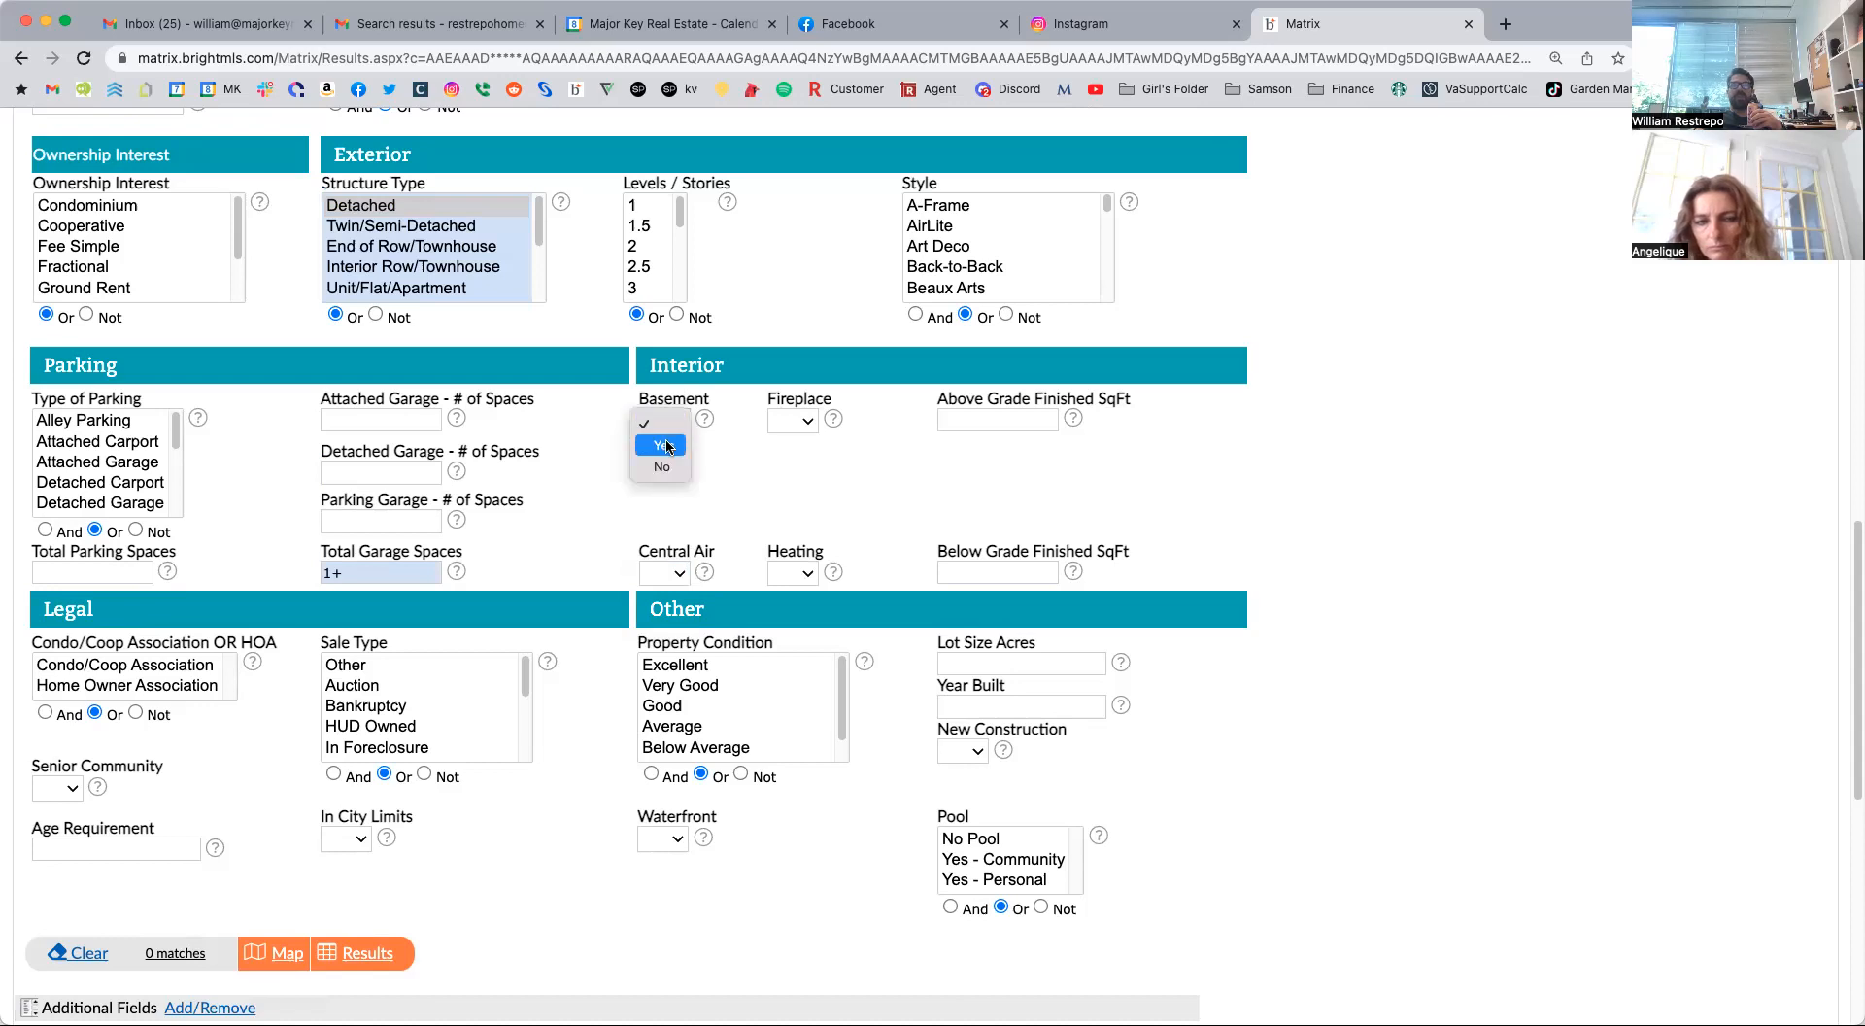
pyautogui.click(835, 456)
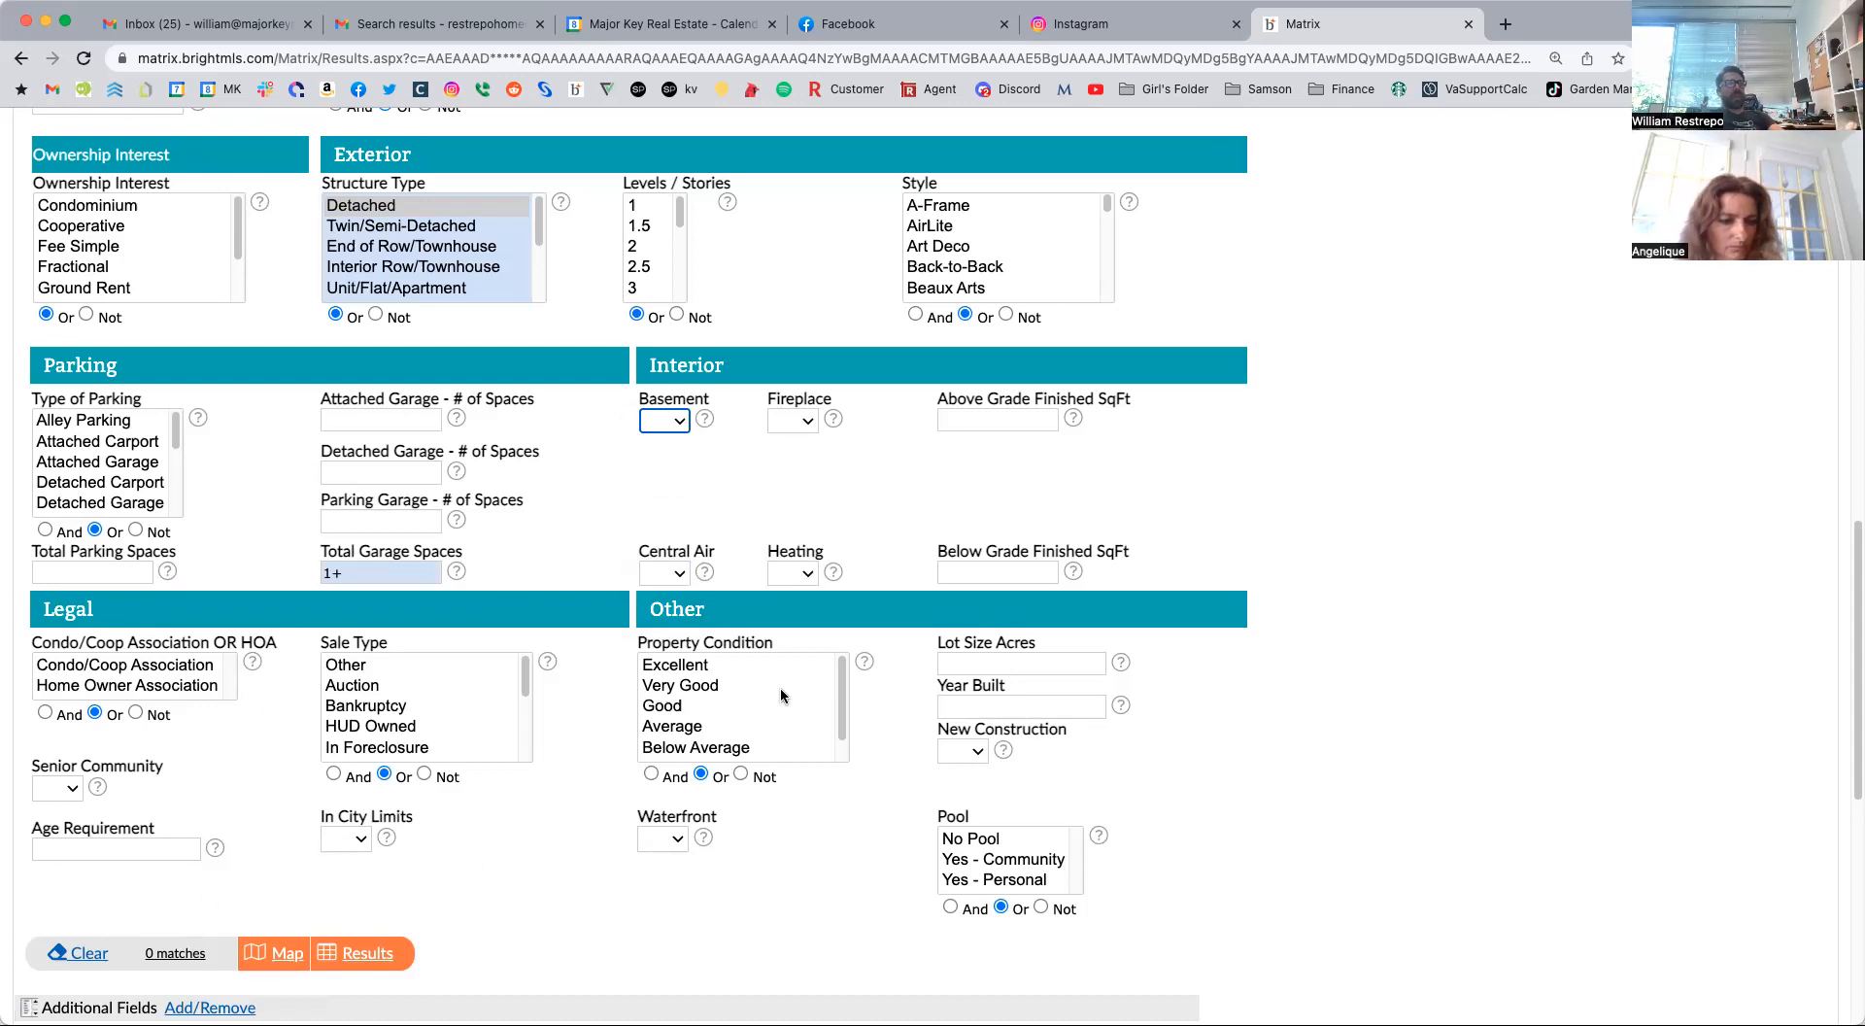
# Examine the Legal and Other criteria and the Senior Community choices, leaving them unset.
pyautogui.scroll(-1, 1262, 759)
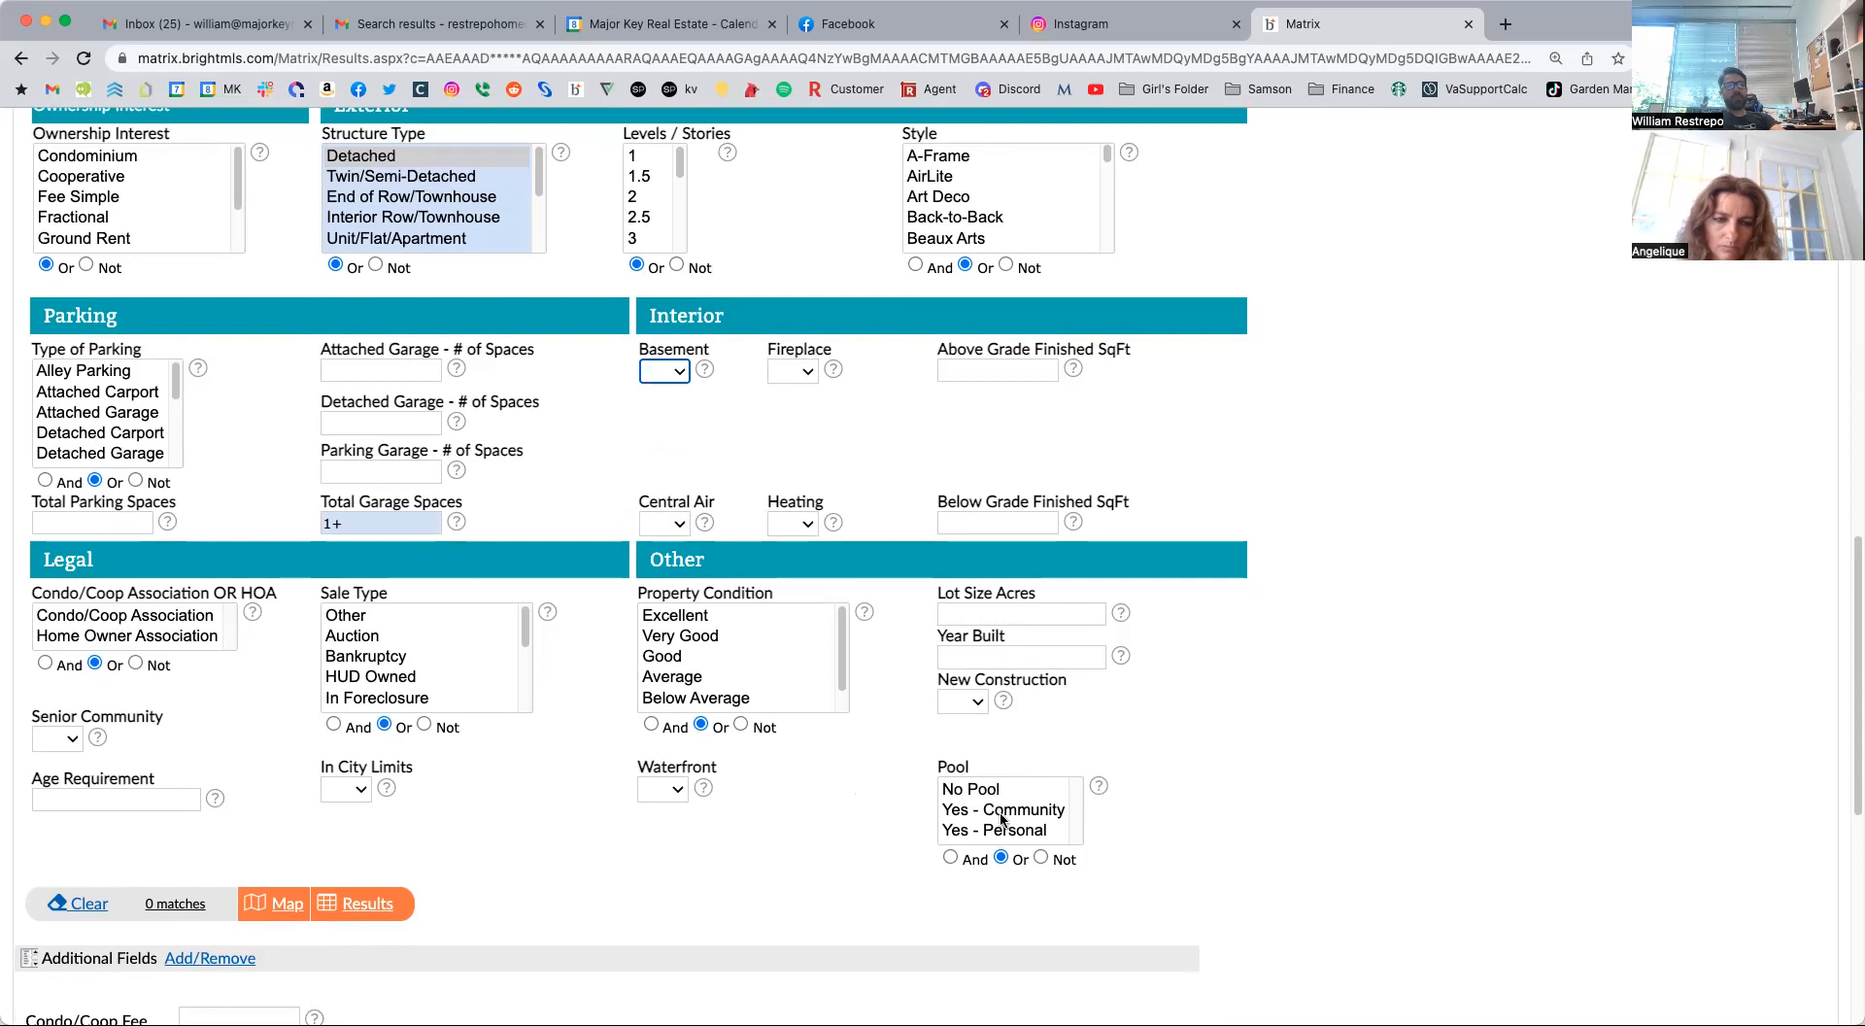
pyautogui.scroll(-2, 991, 777)
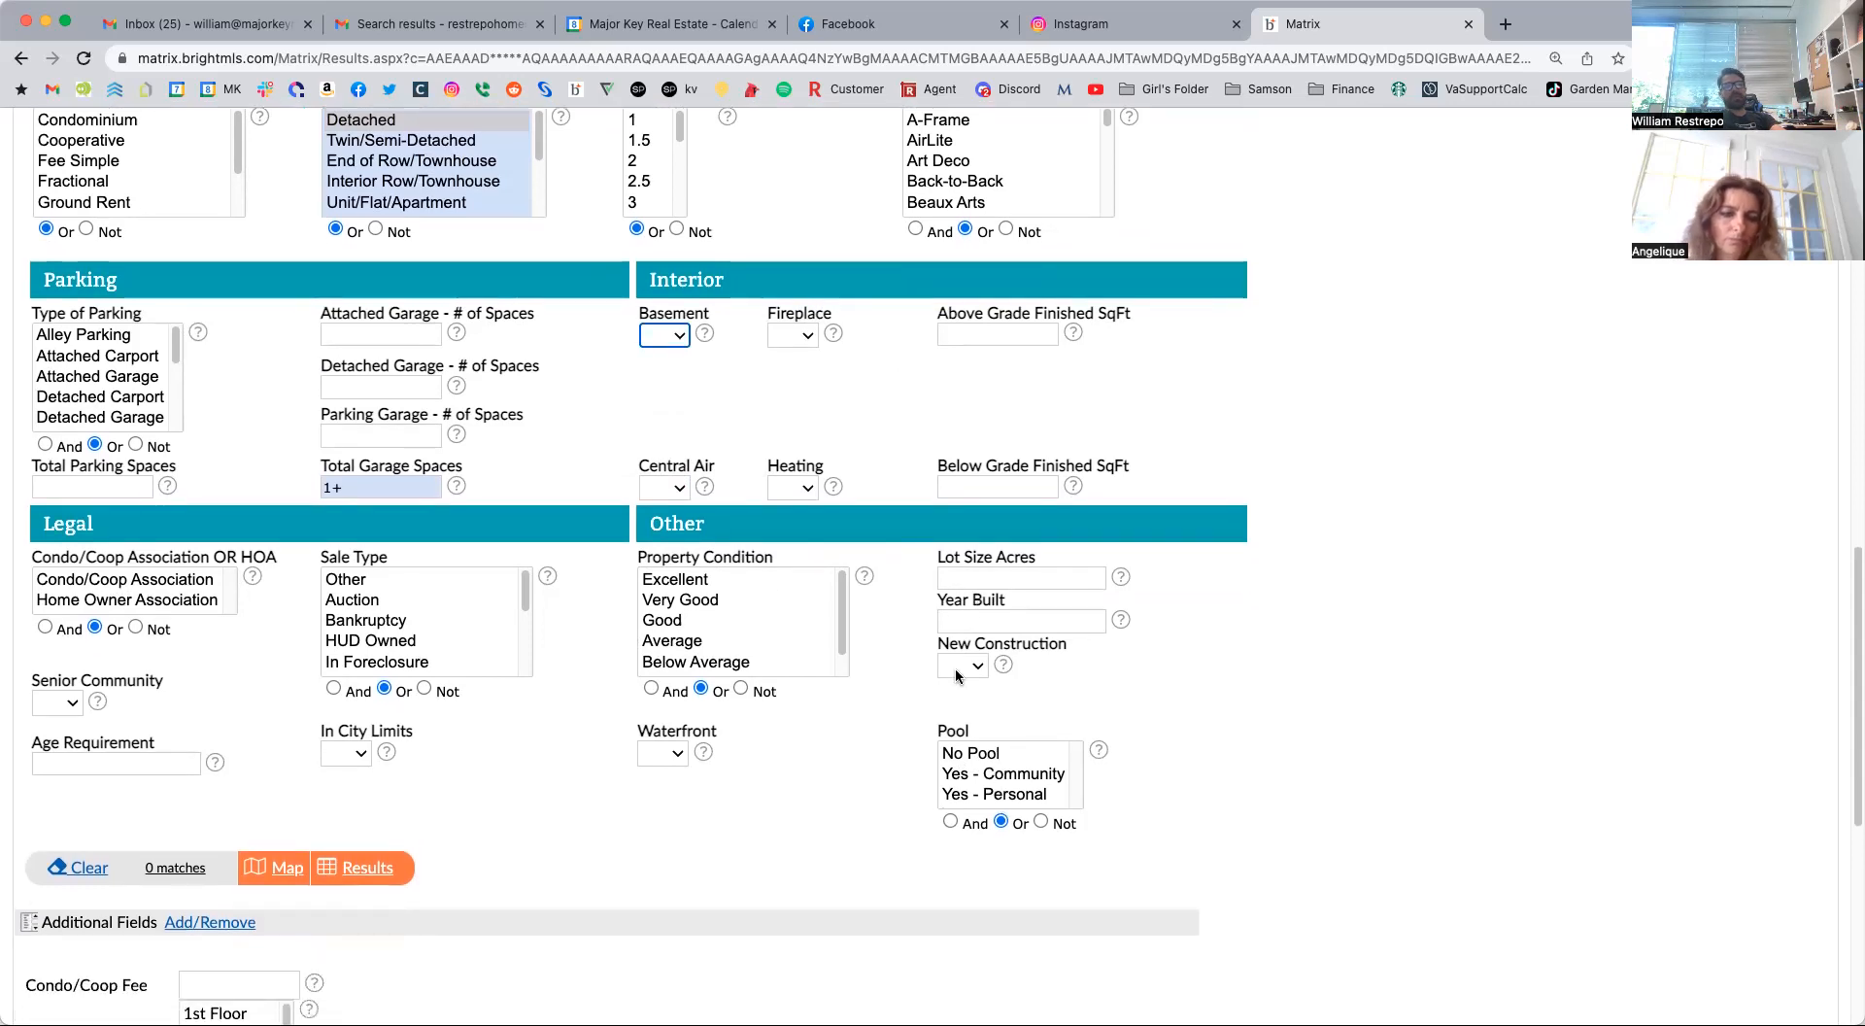
pyautogui.click(74, 704)
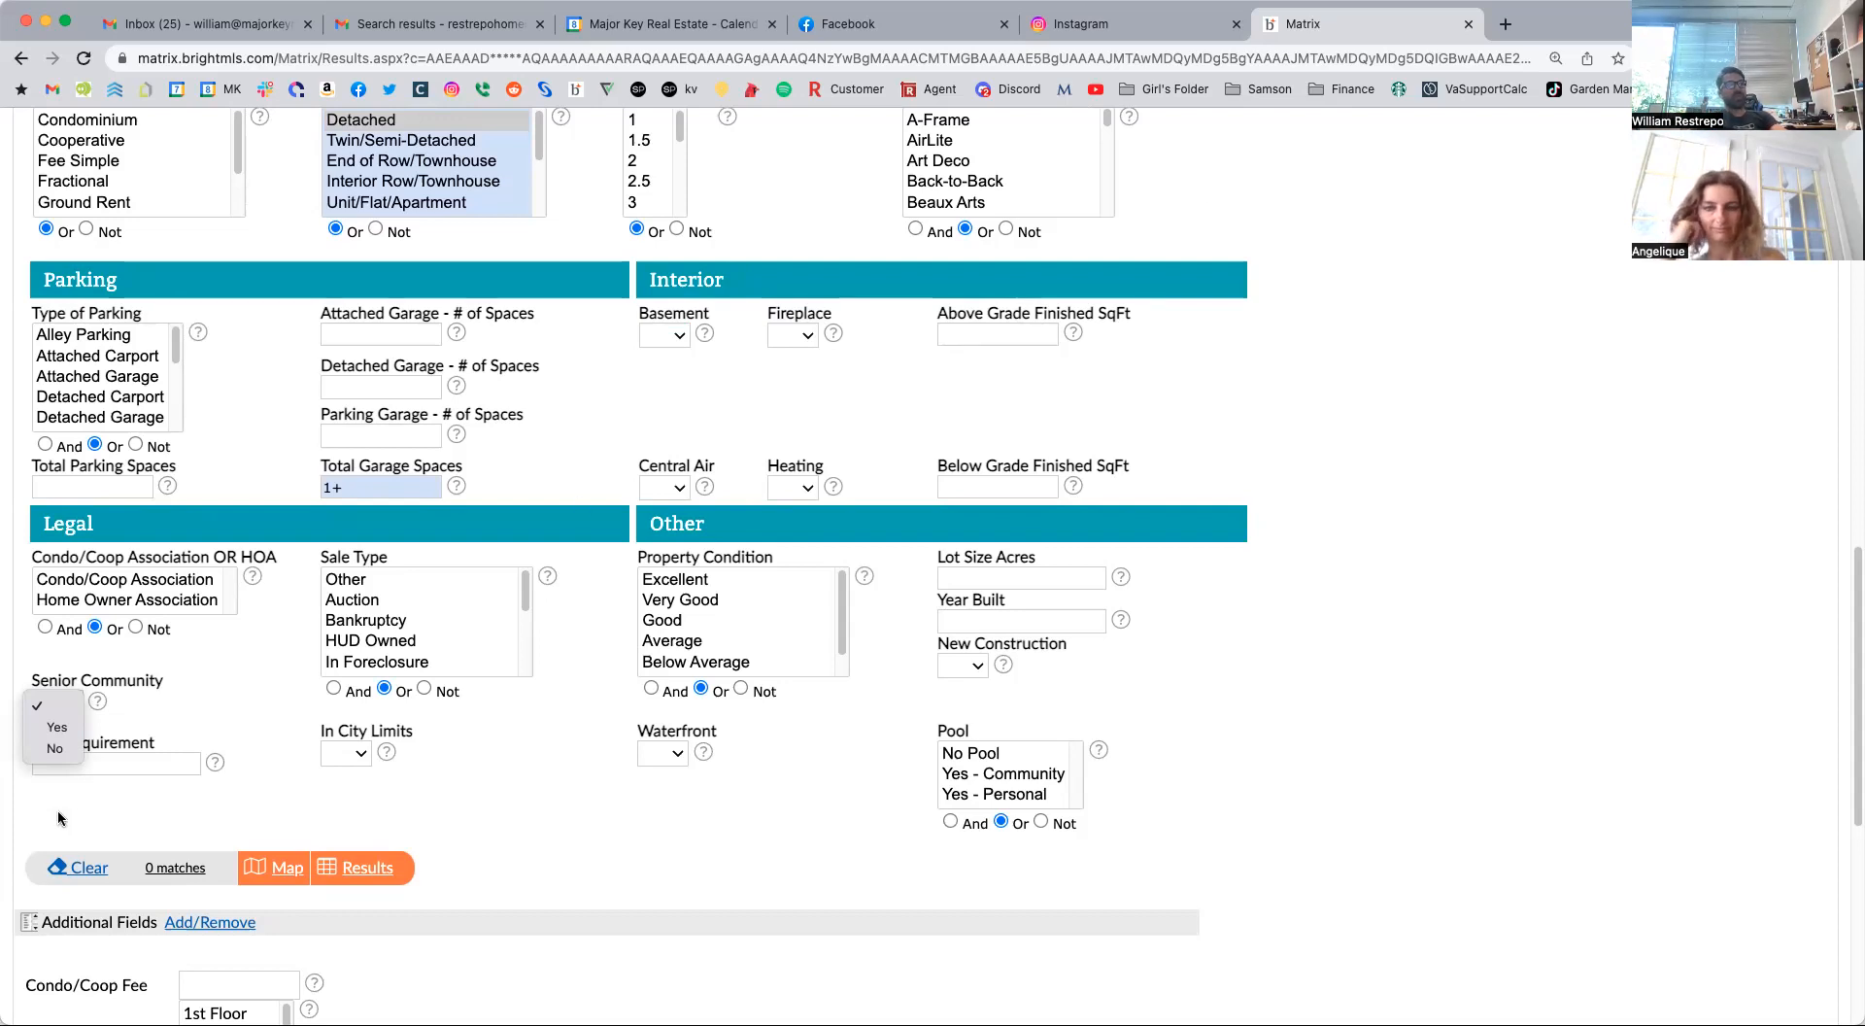
pyautogui.click(207, 729)
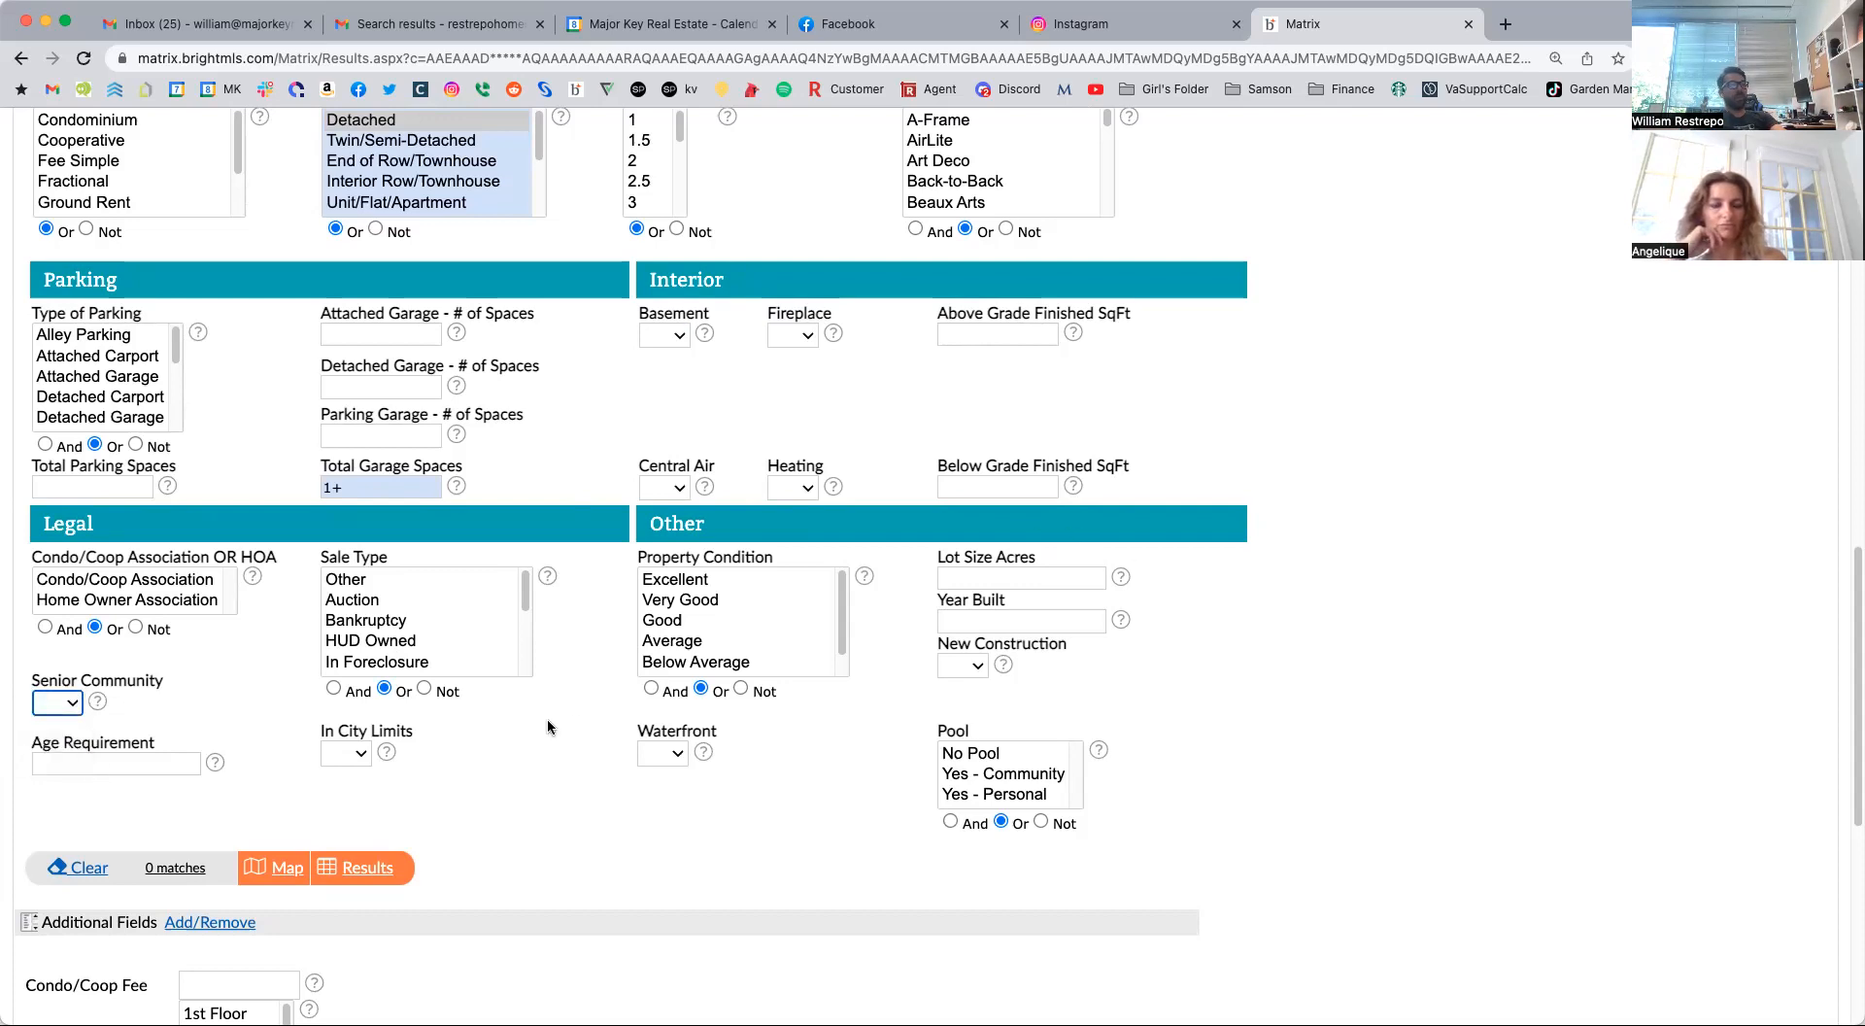
# Open the additional search fields setup, browse the Available Fields list, and return to the search criteria without adding a field.
pyautogui.scroll(-2, 546, 719)
pyautogui.scroll(-10, 547, 725)
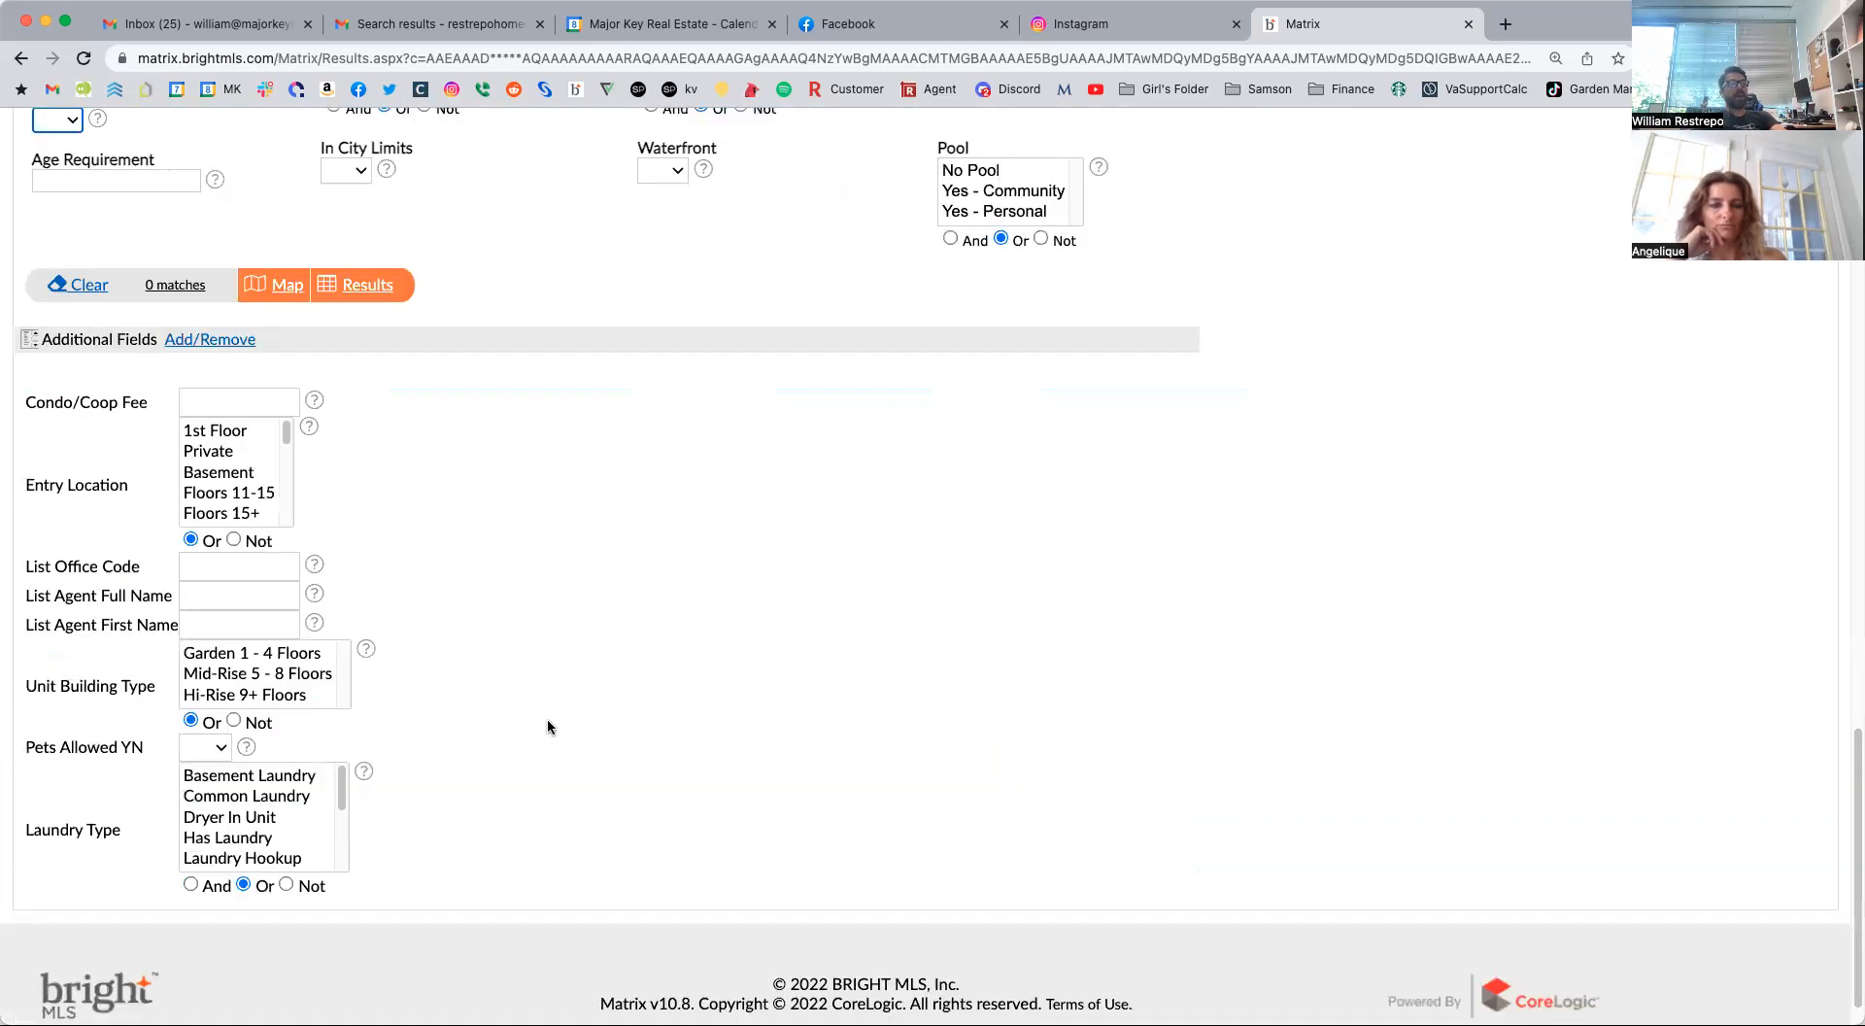
pyautogui.click(230, 342)
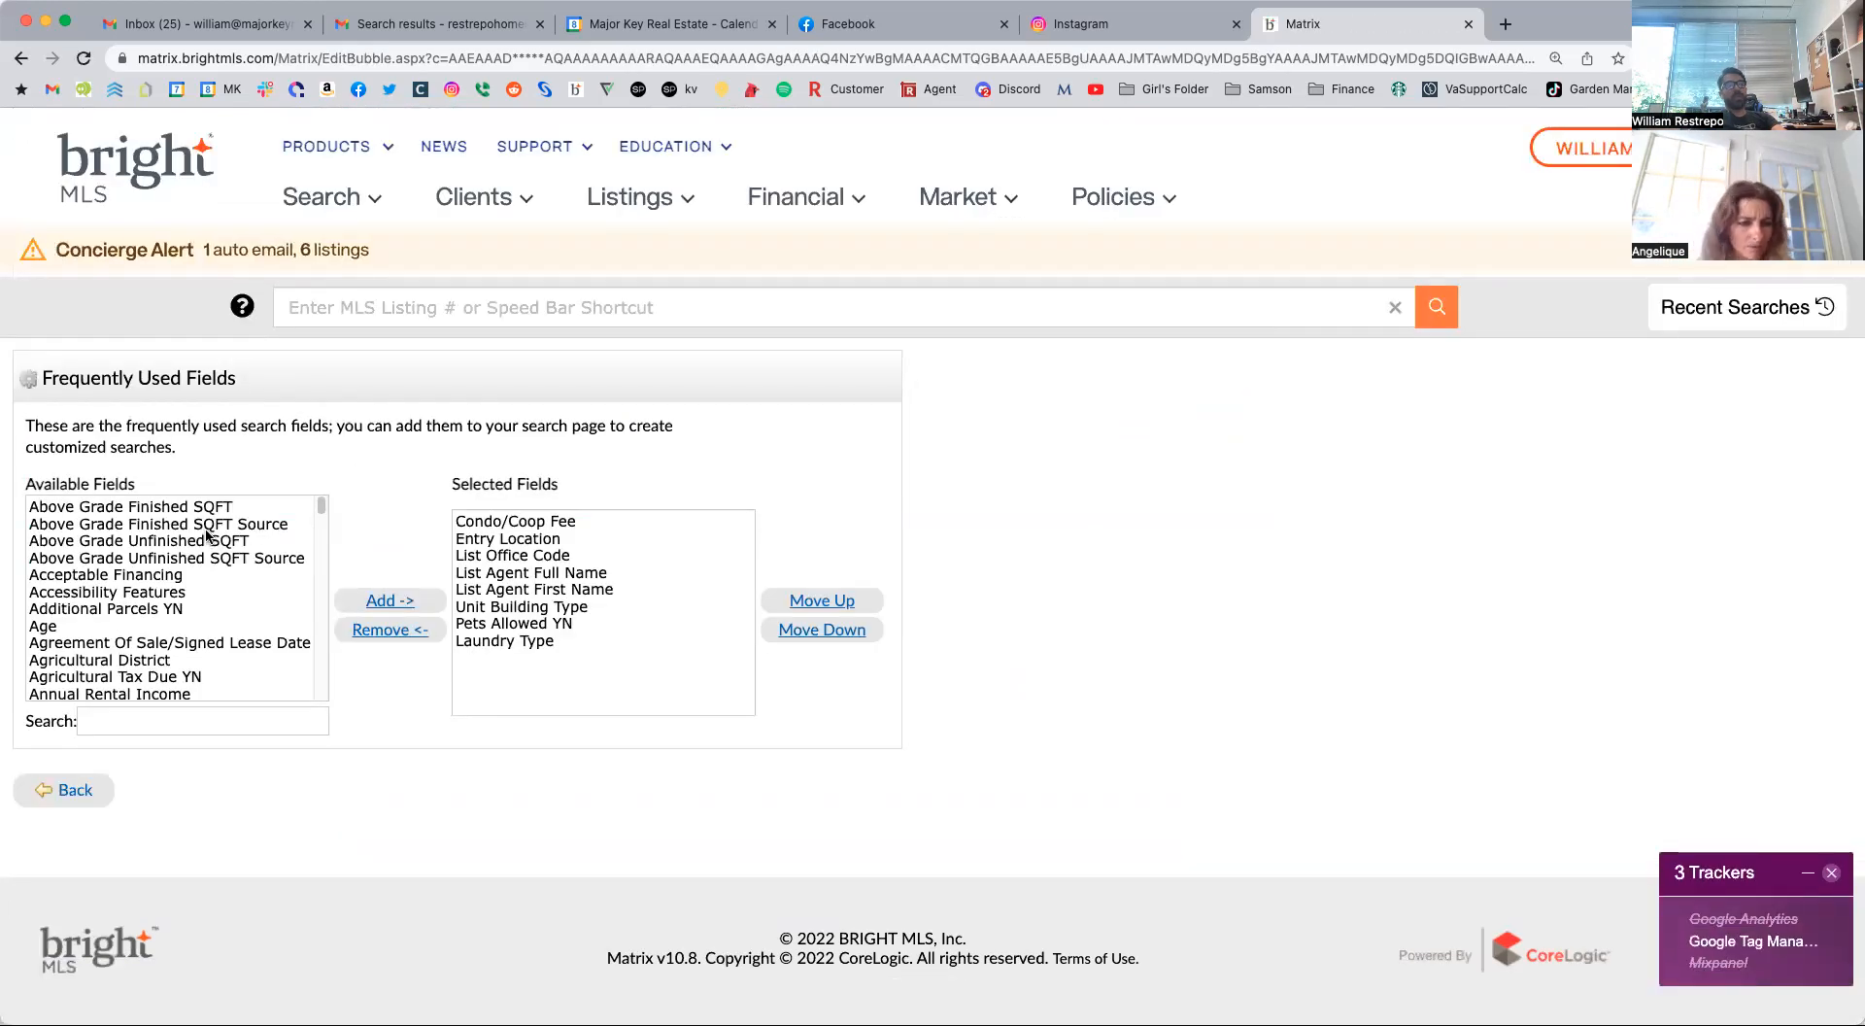
pyautogui.scroll(-4, 199, 583)
pyautogui.scroll(-12, 191, 622)
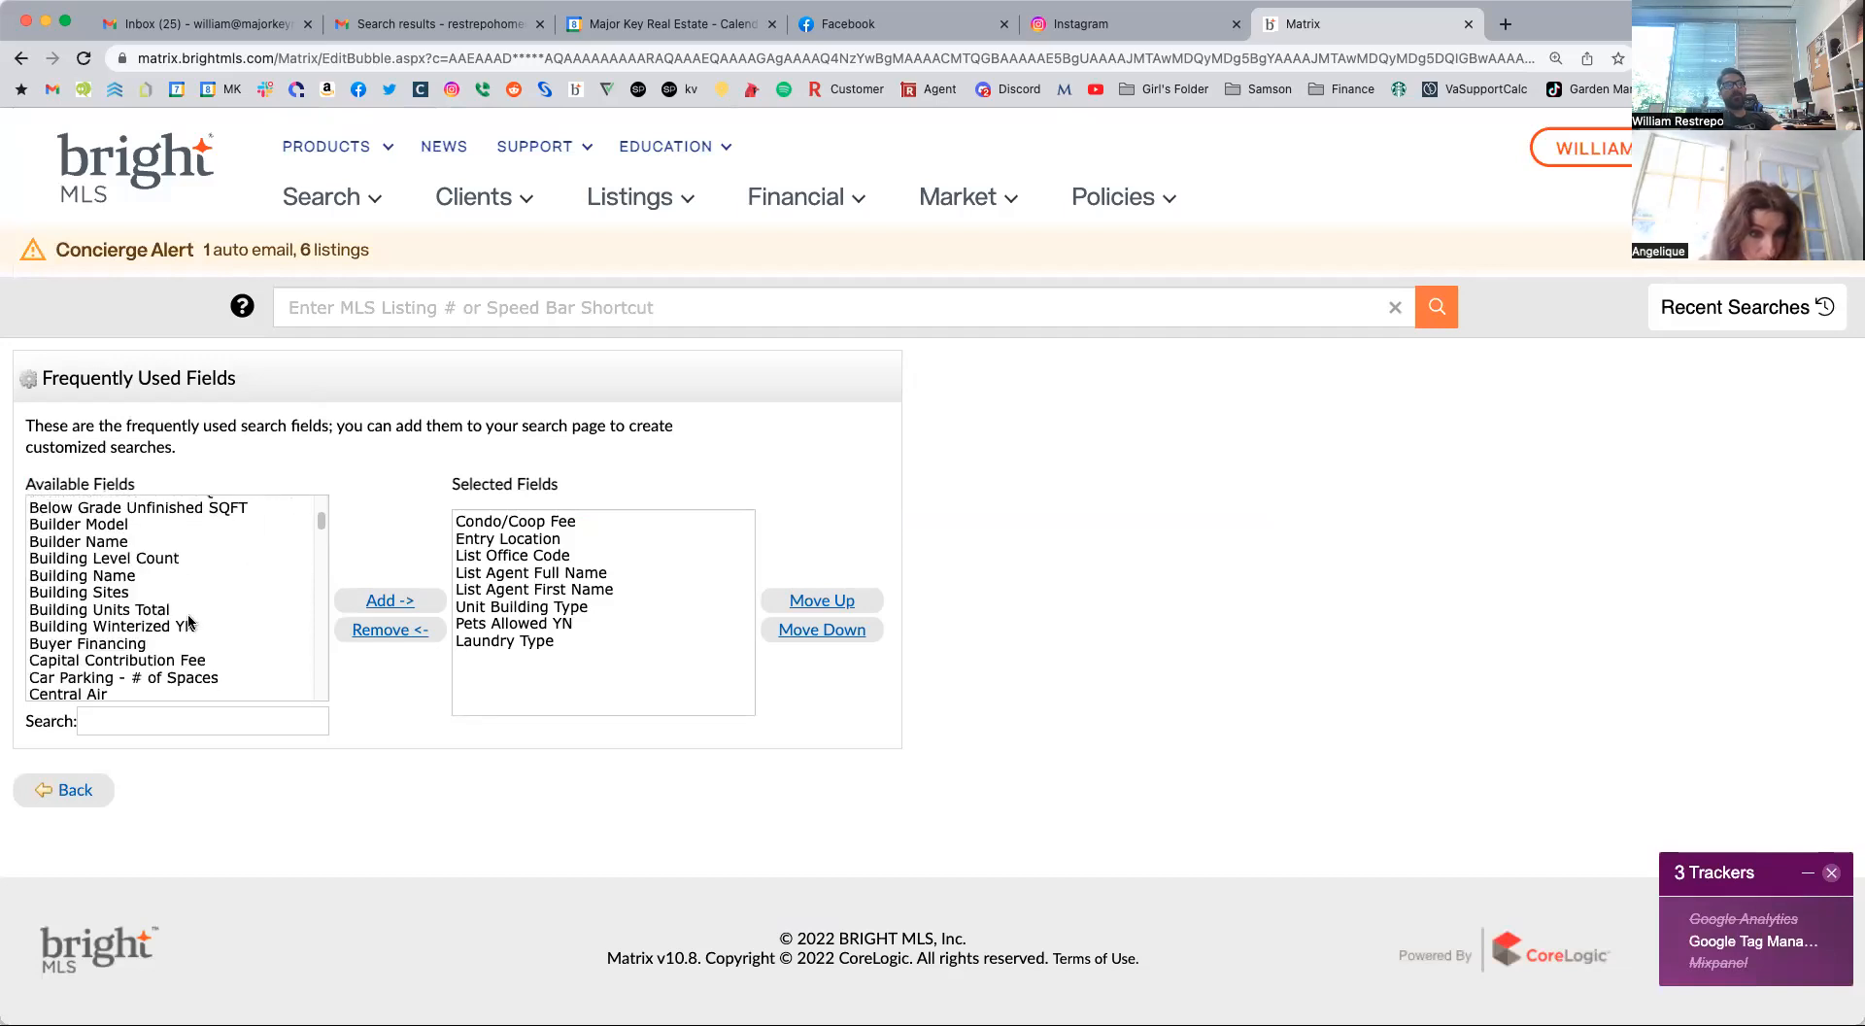
pyautogui.scroll(-10, 191, 621)
pyautogui.scroll(-5, 191, 622)
pyautogui.scroll(-1, 191, 622)
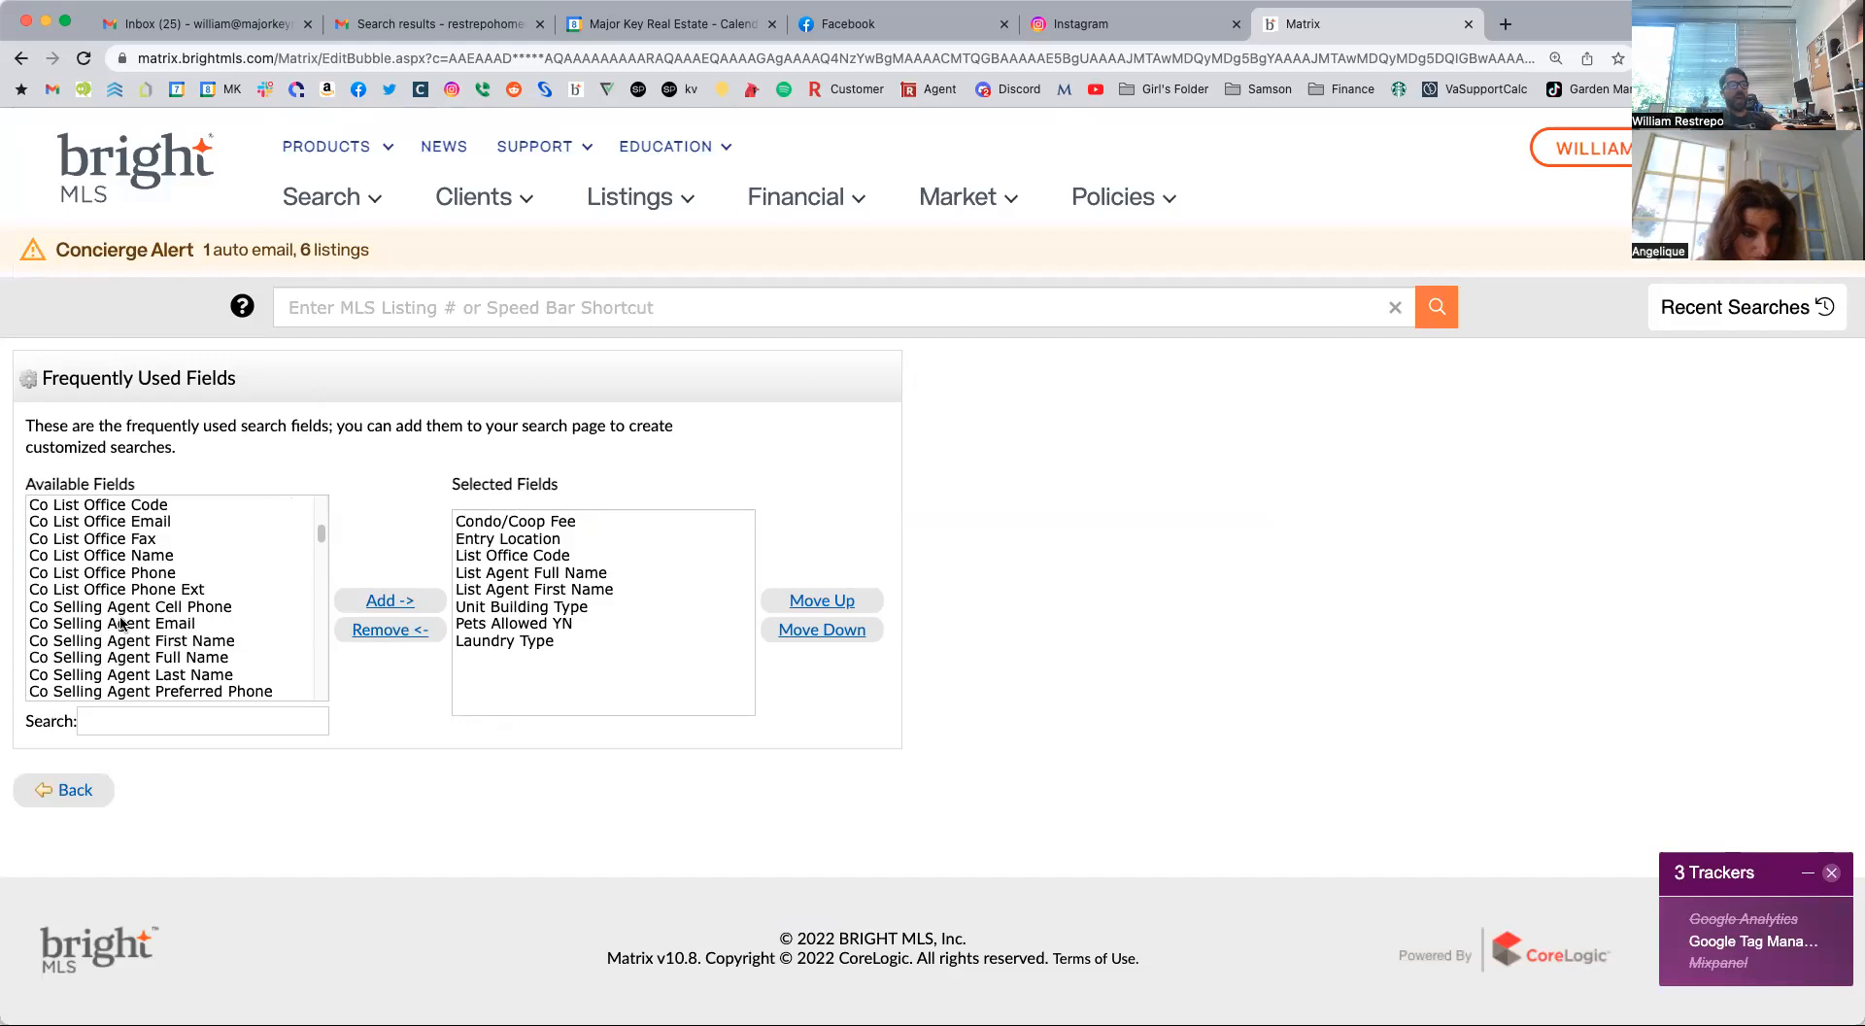
pyautogui.scroll(4, 107, 661)
pyautogui.scroll(2, 106, 660)
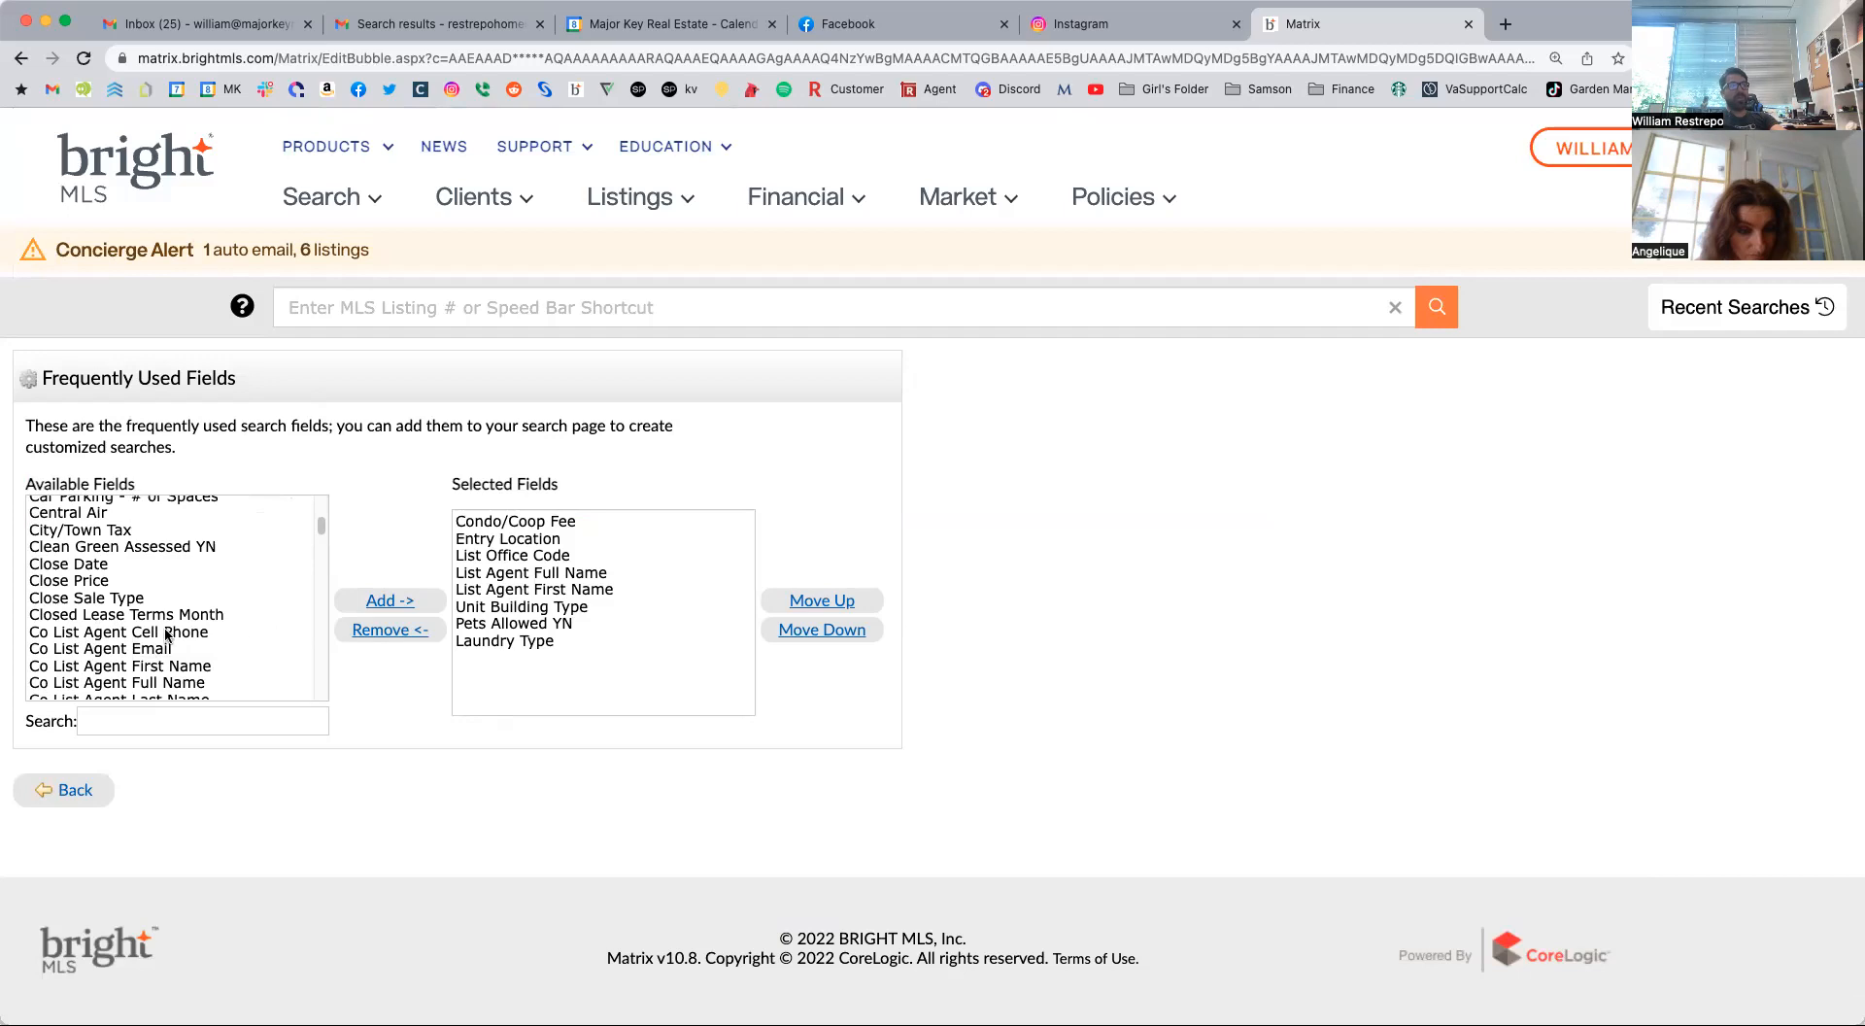
pyautogui.scroll(-10, 206, 633)
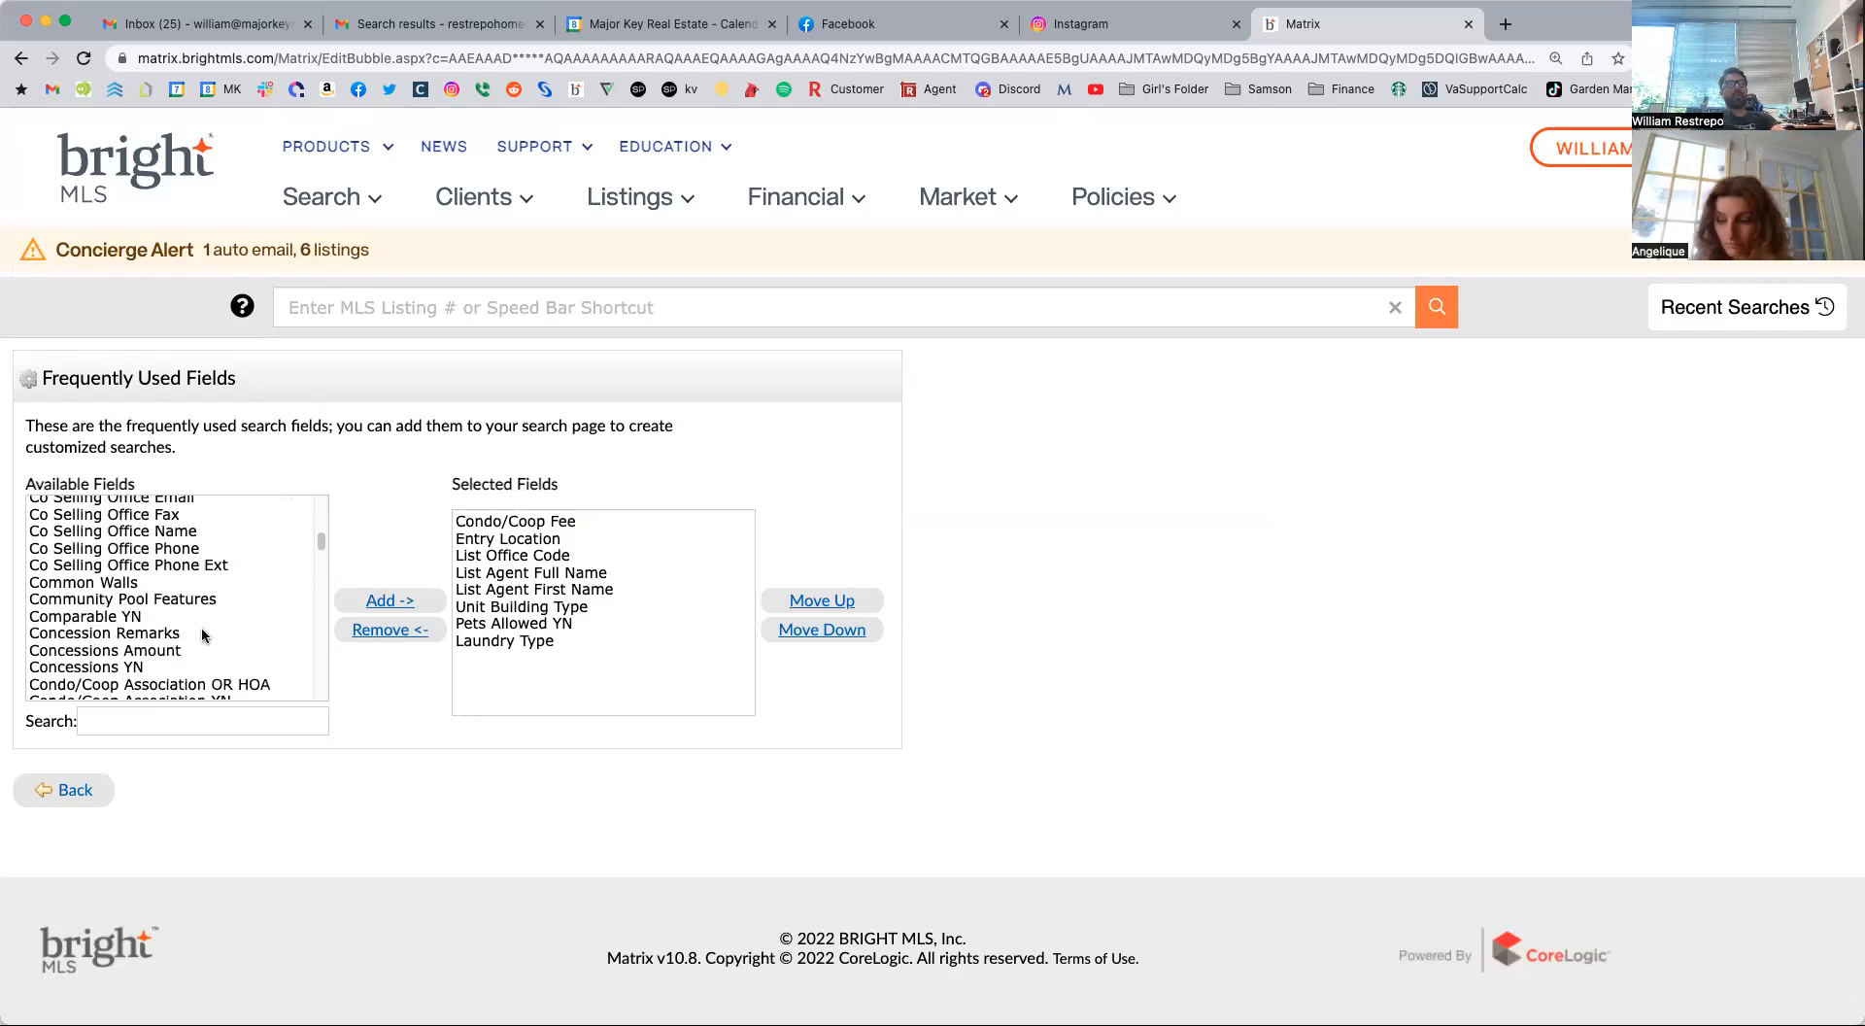
pyautogui.scroll(-1, 206, 633)
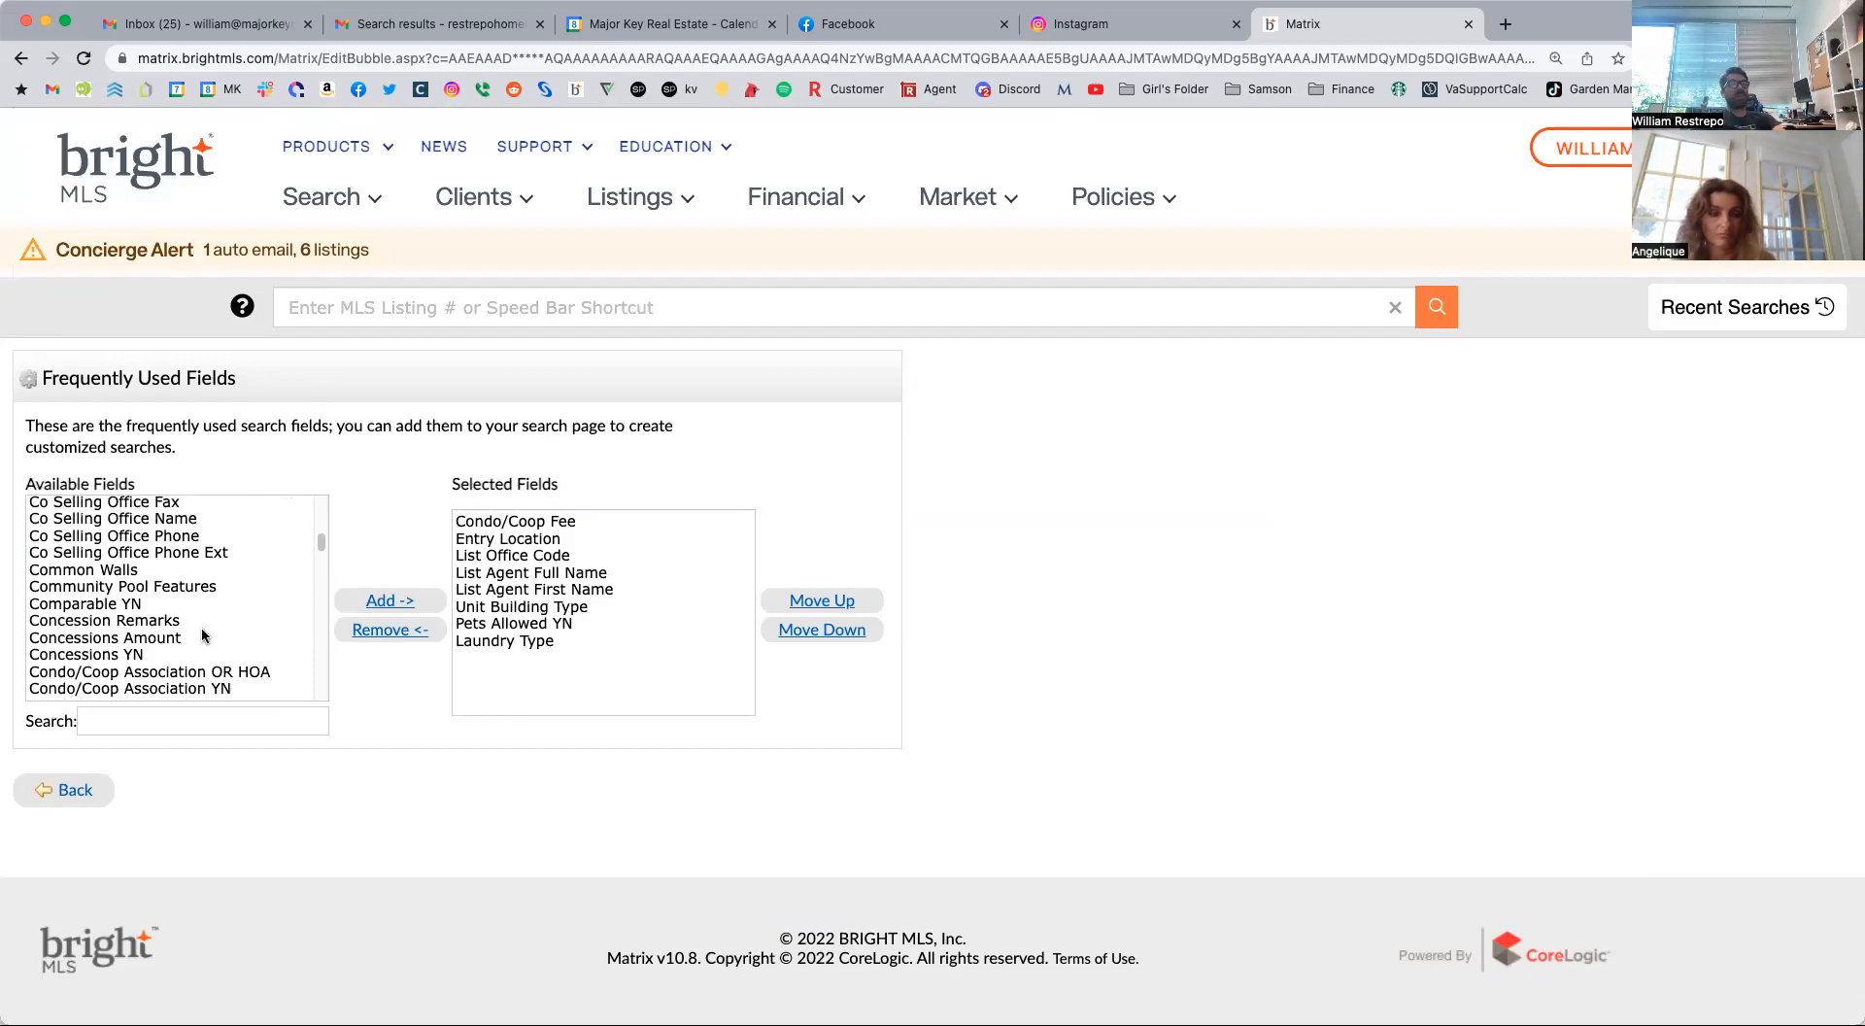
pyautogui.scroll(-1, 204, 634)
pyautogui.scroll(-3, 204, 634)
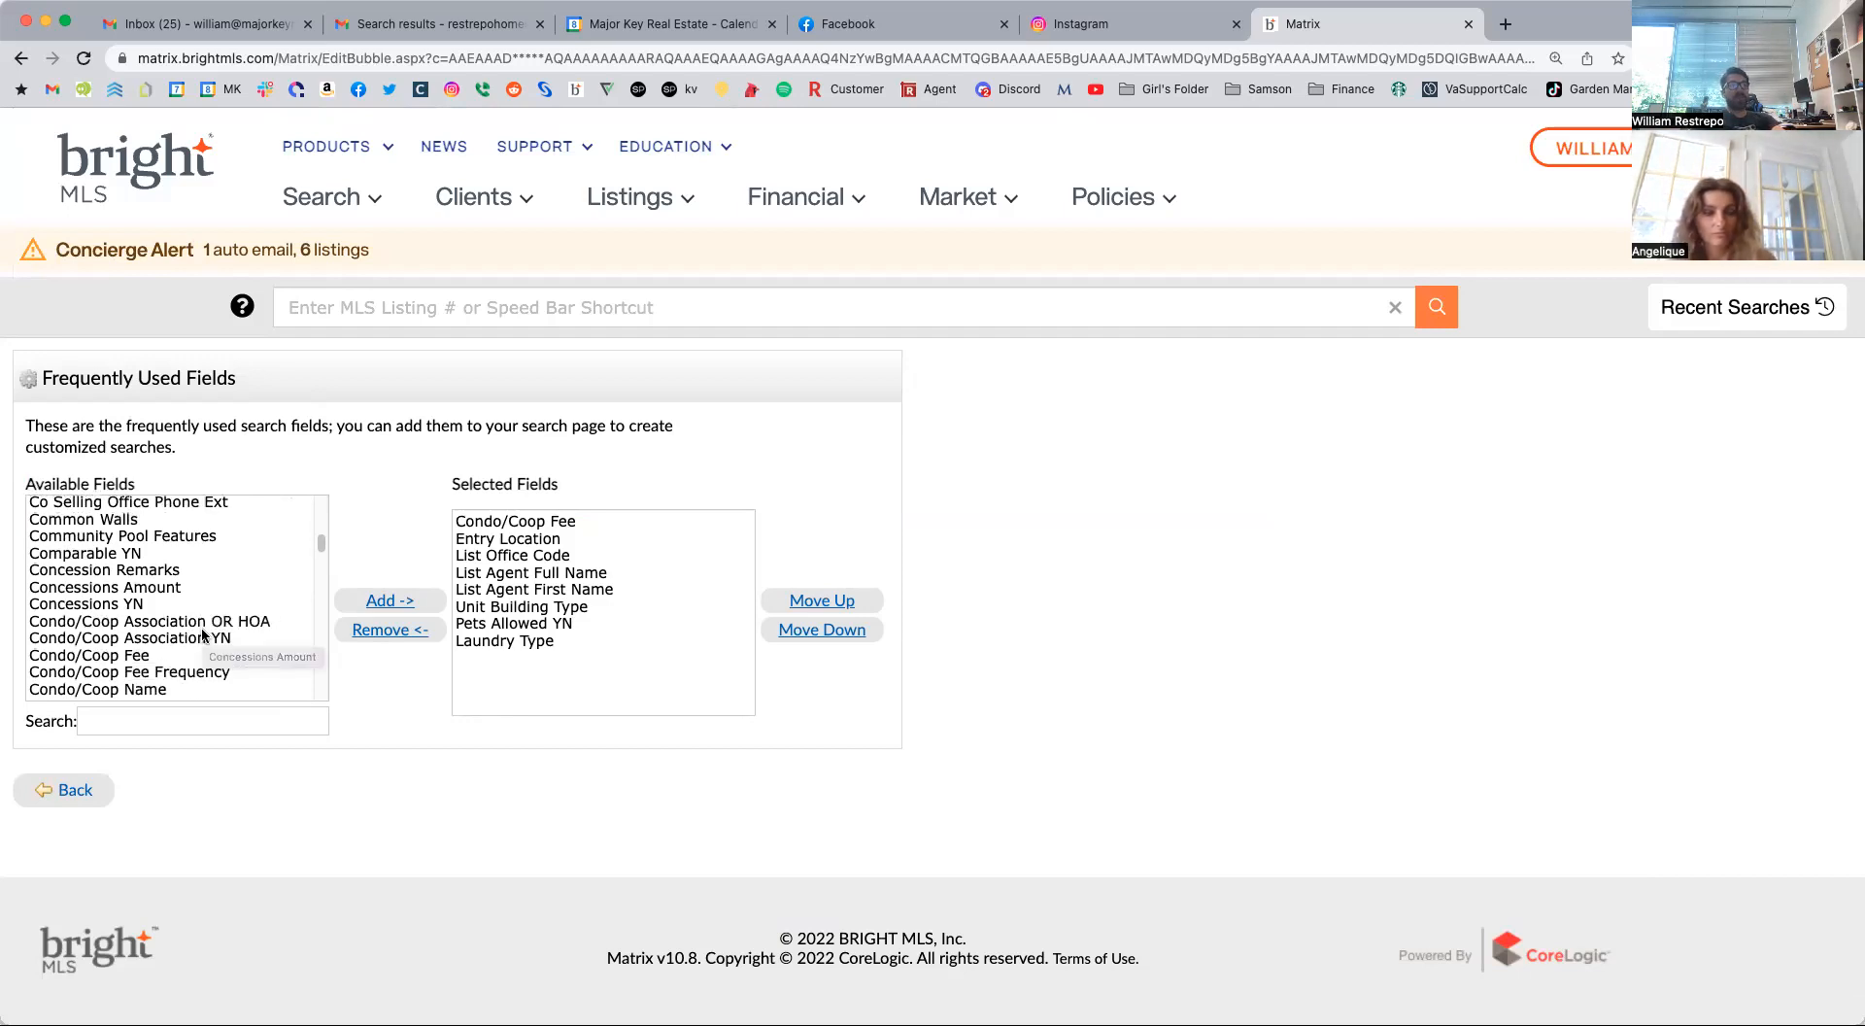
pyautogui.scroll(-10, 133, 627)
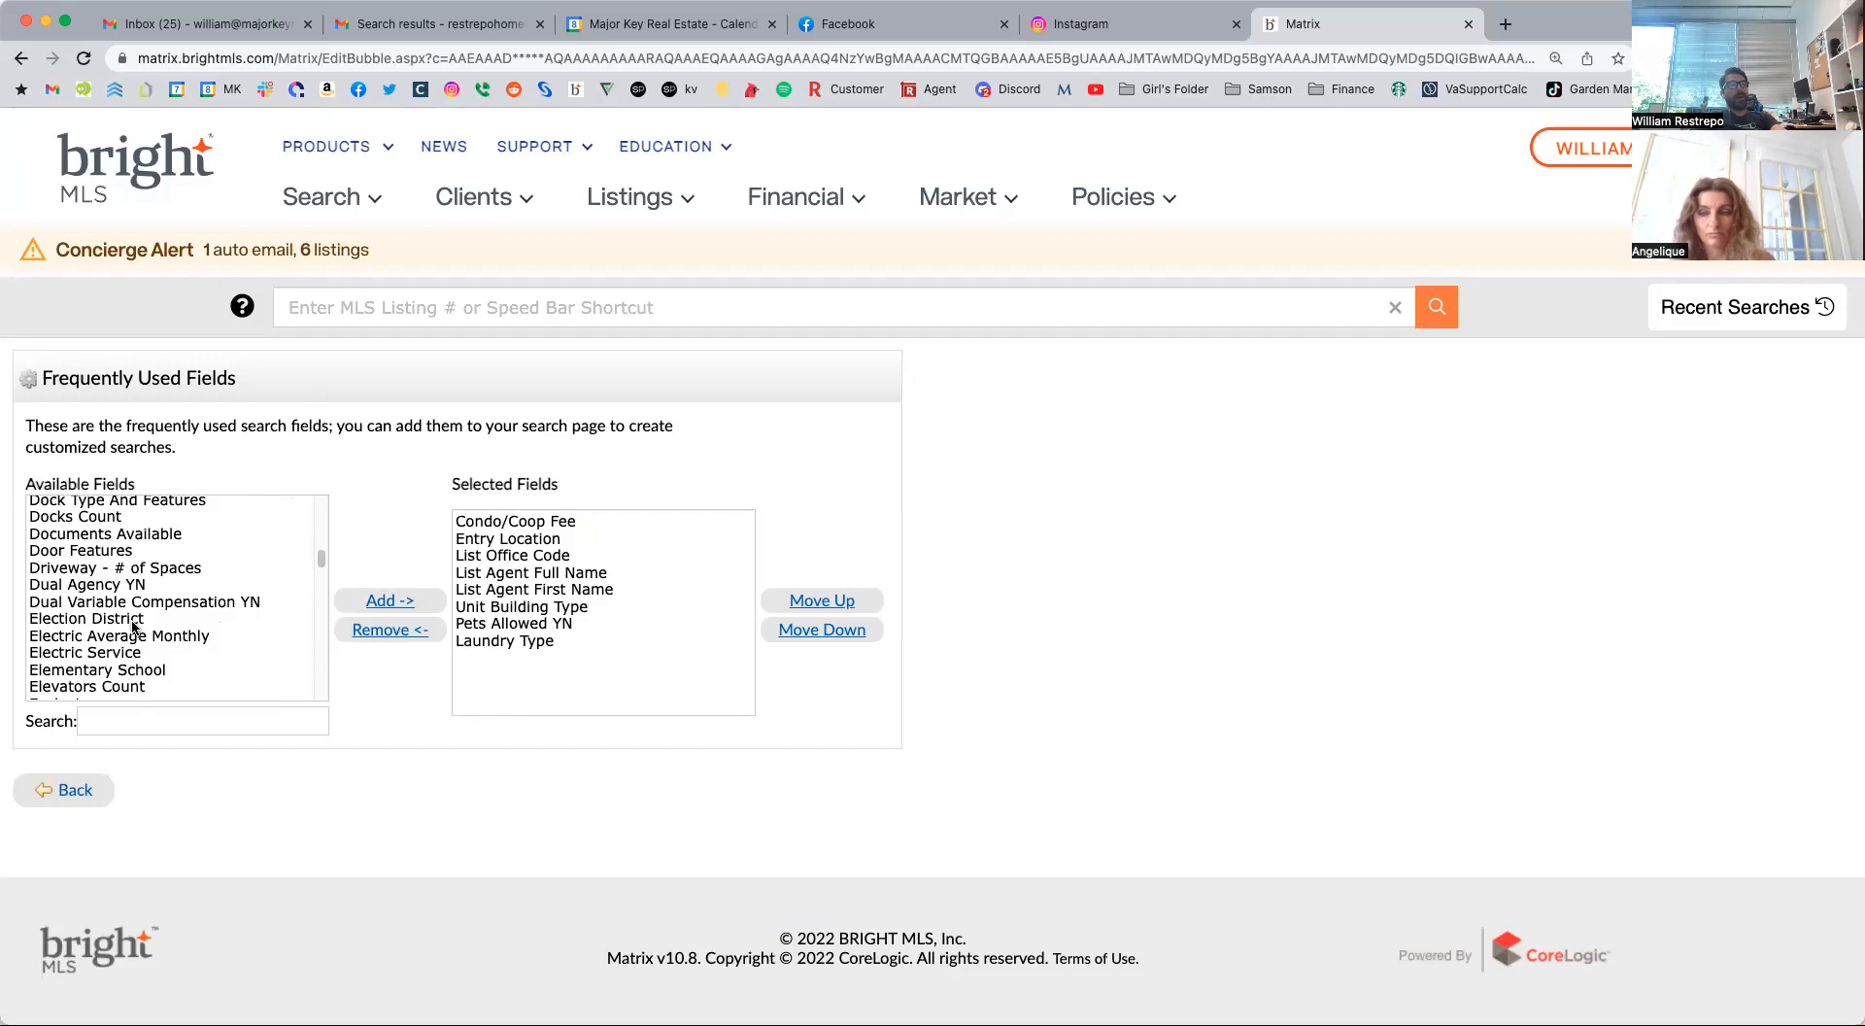
pyautogui.scroll(-15, 133, 627)
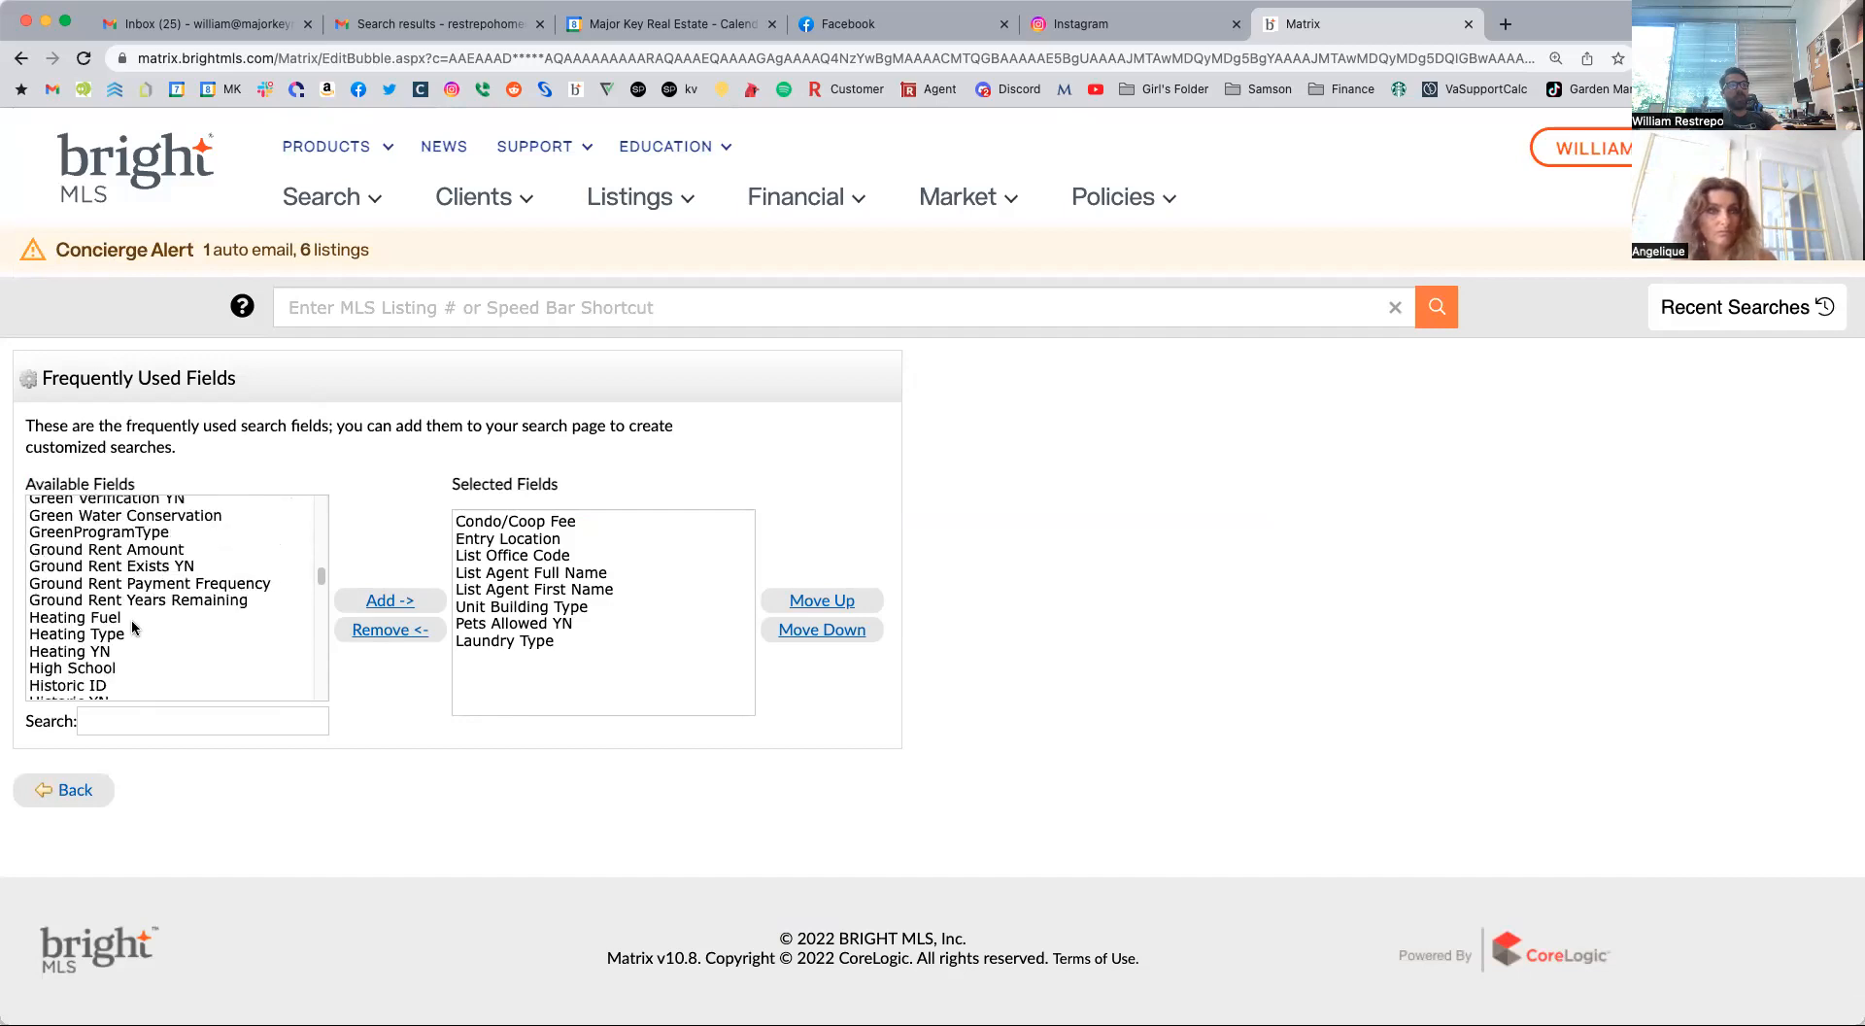
pyautogui.click(74, 791)
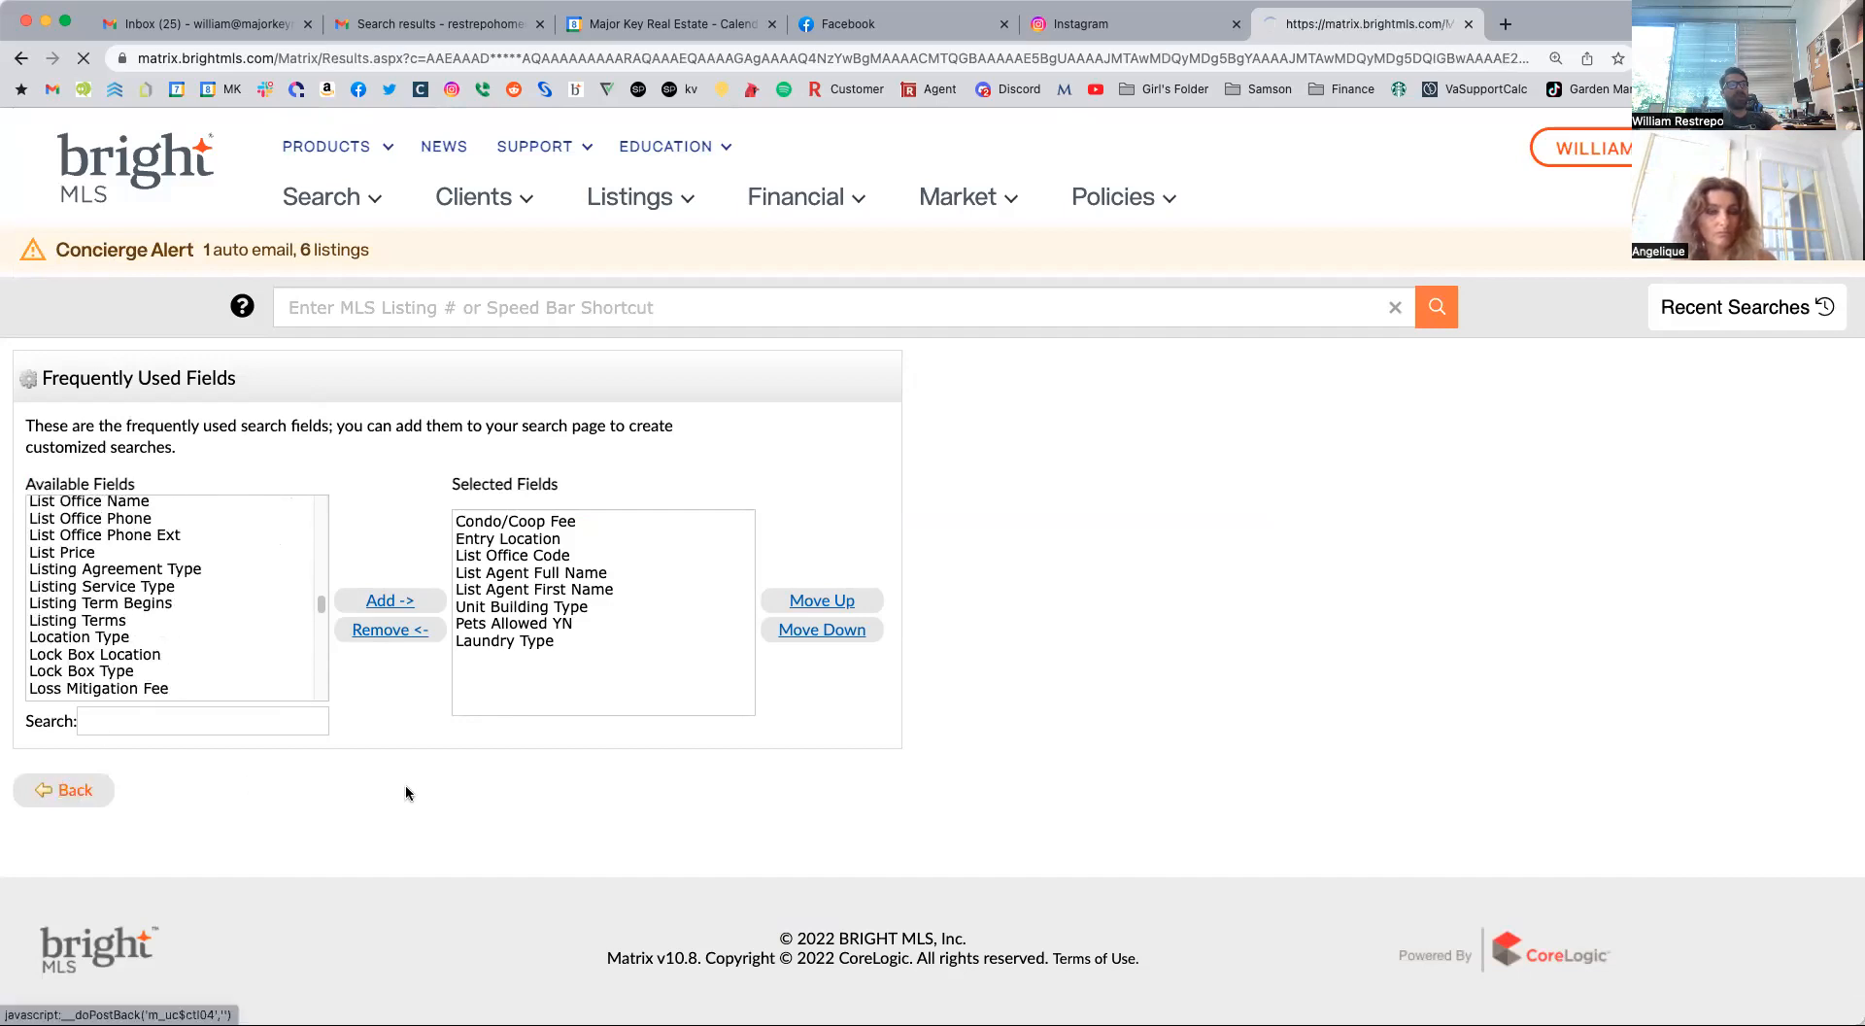
# Try a Condo/Coop Fee limit of 600- in the additional fields, and clear the value.
pyautogui.scroll(-15, 452, 581)
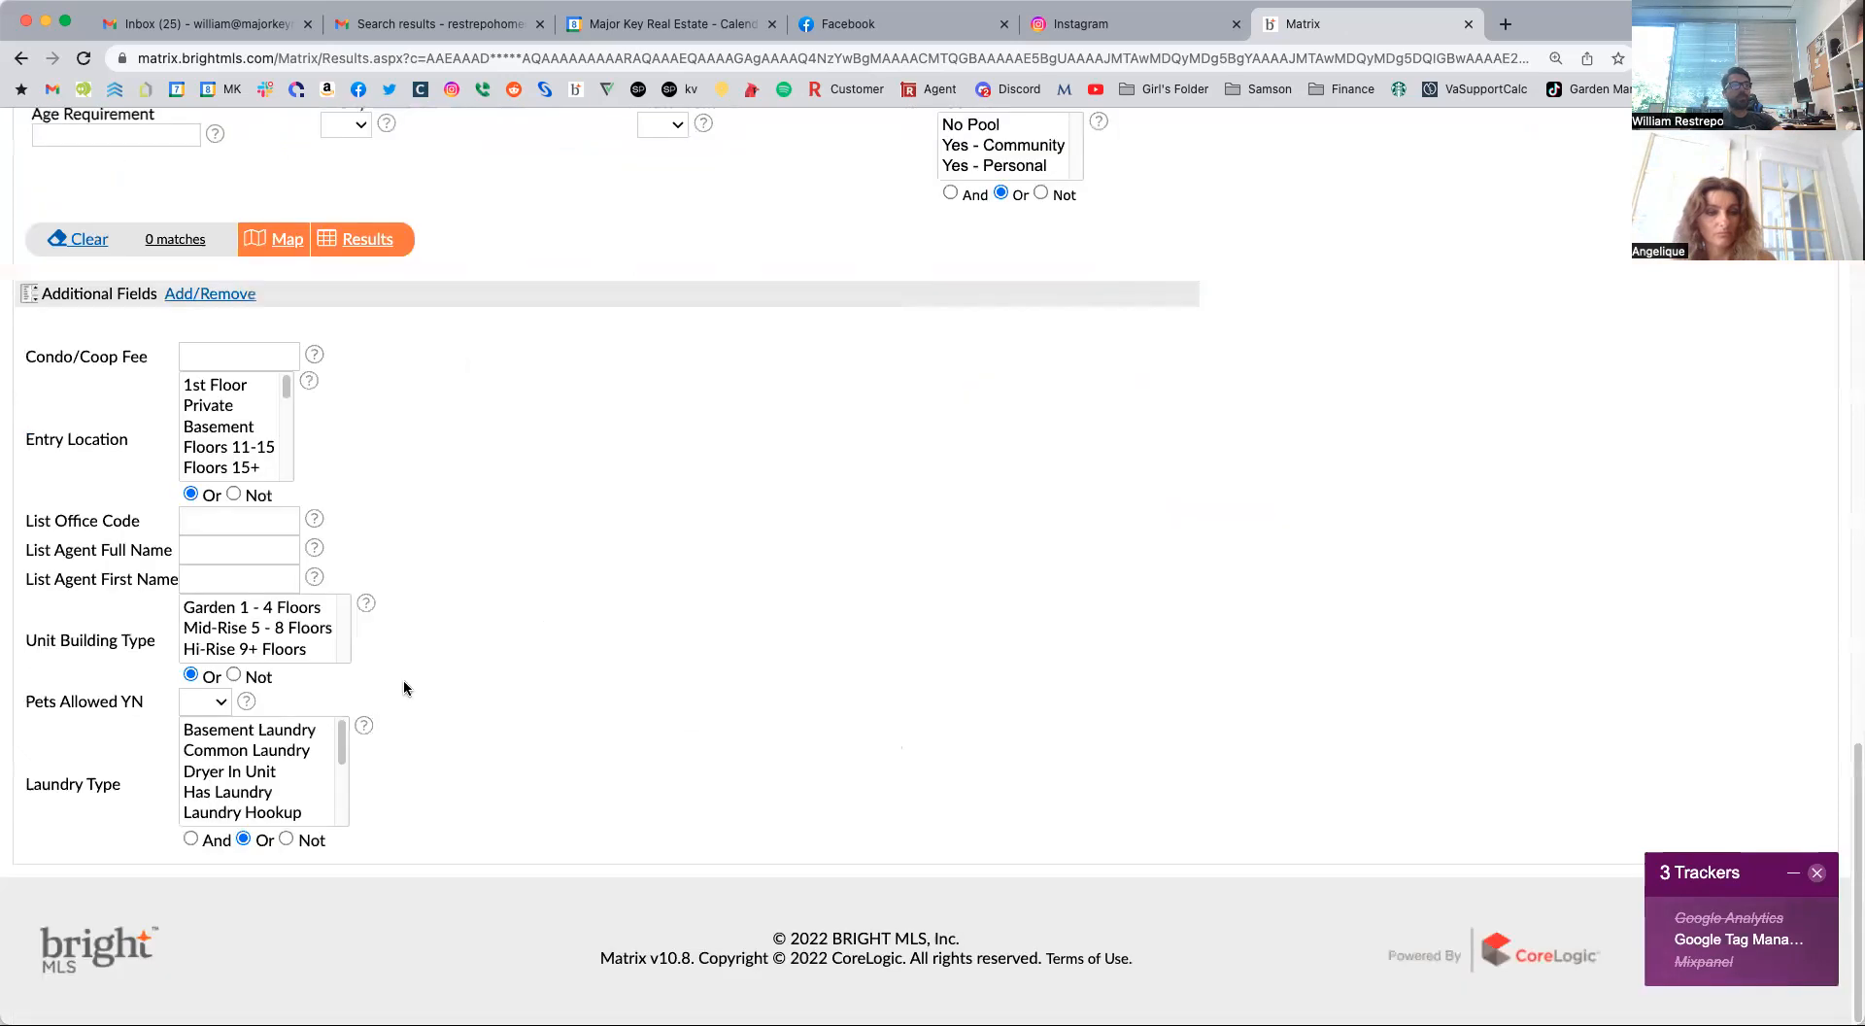
pyautogui.click(252, 355)
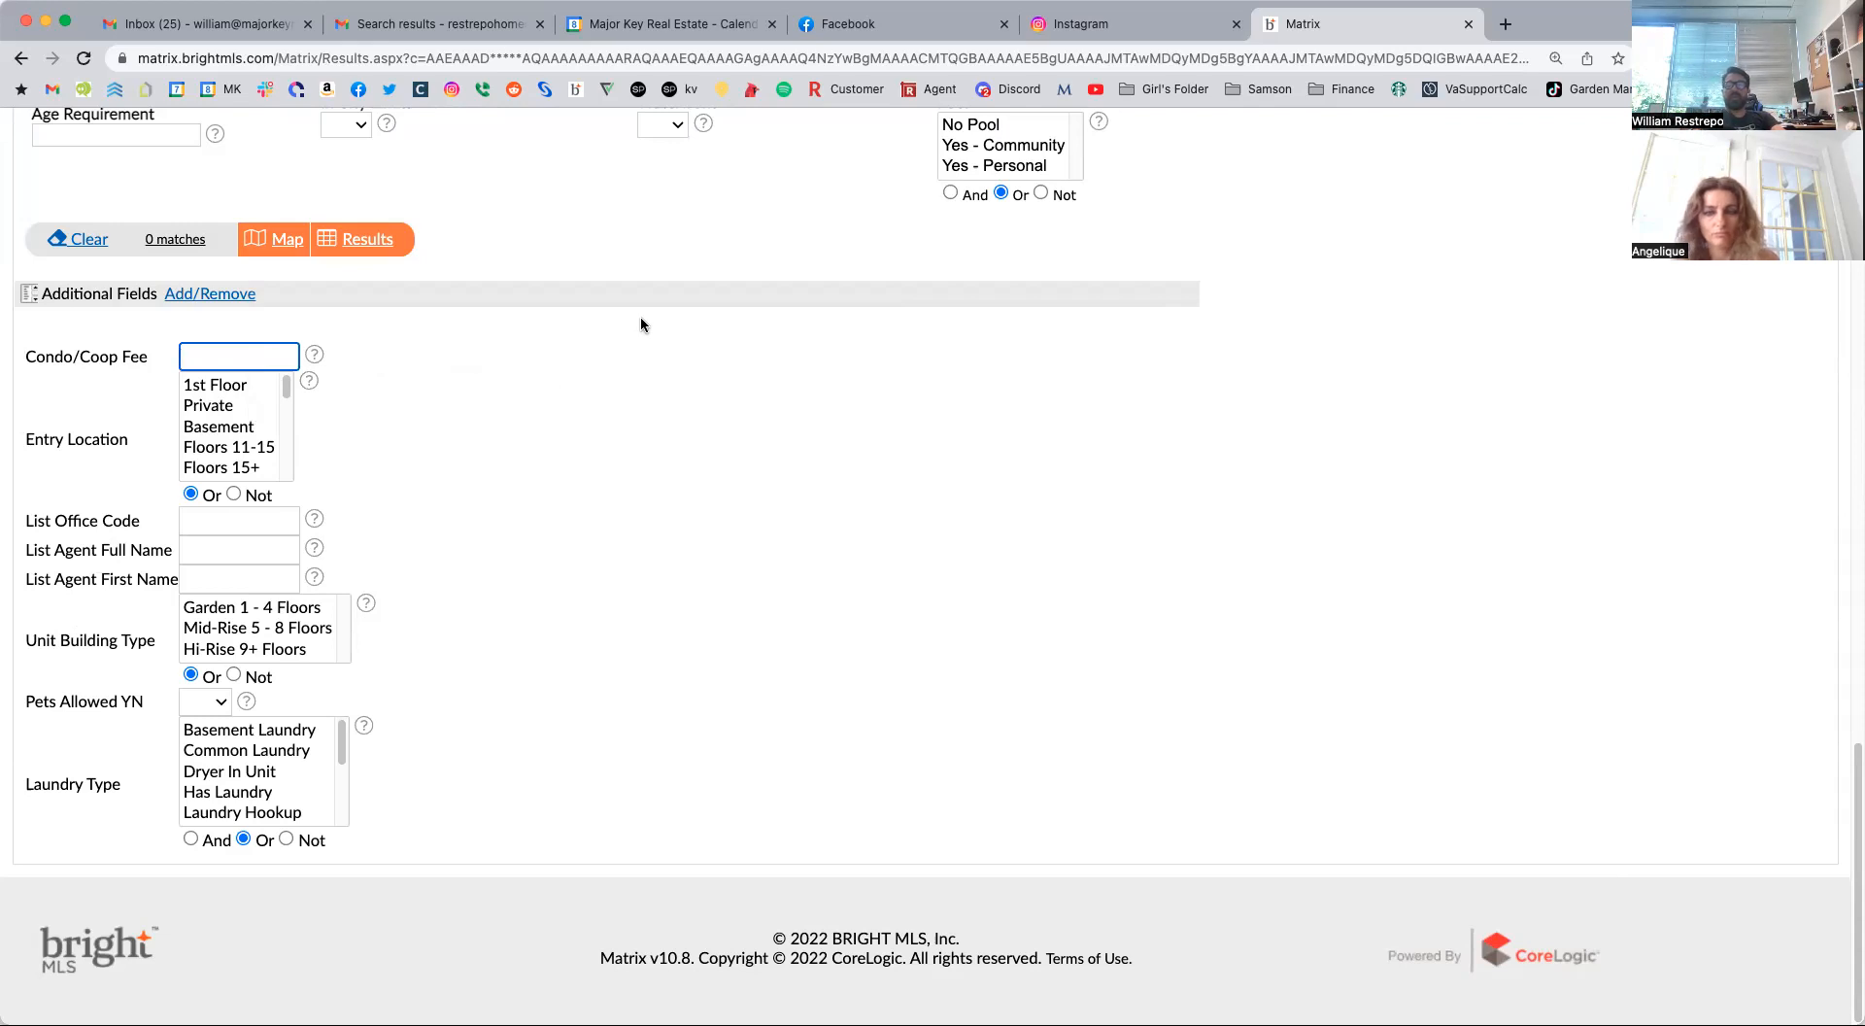
pyautogui.write('600-')
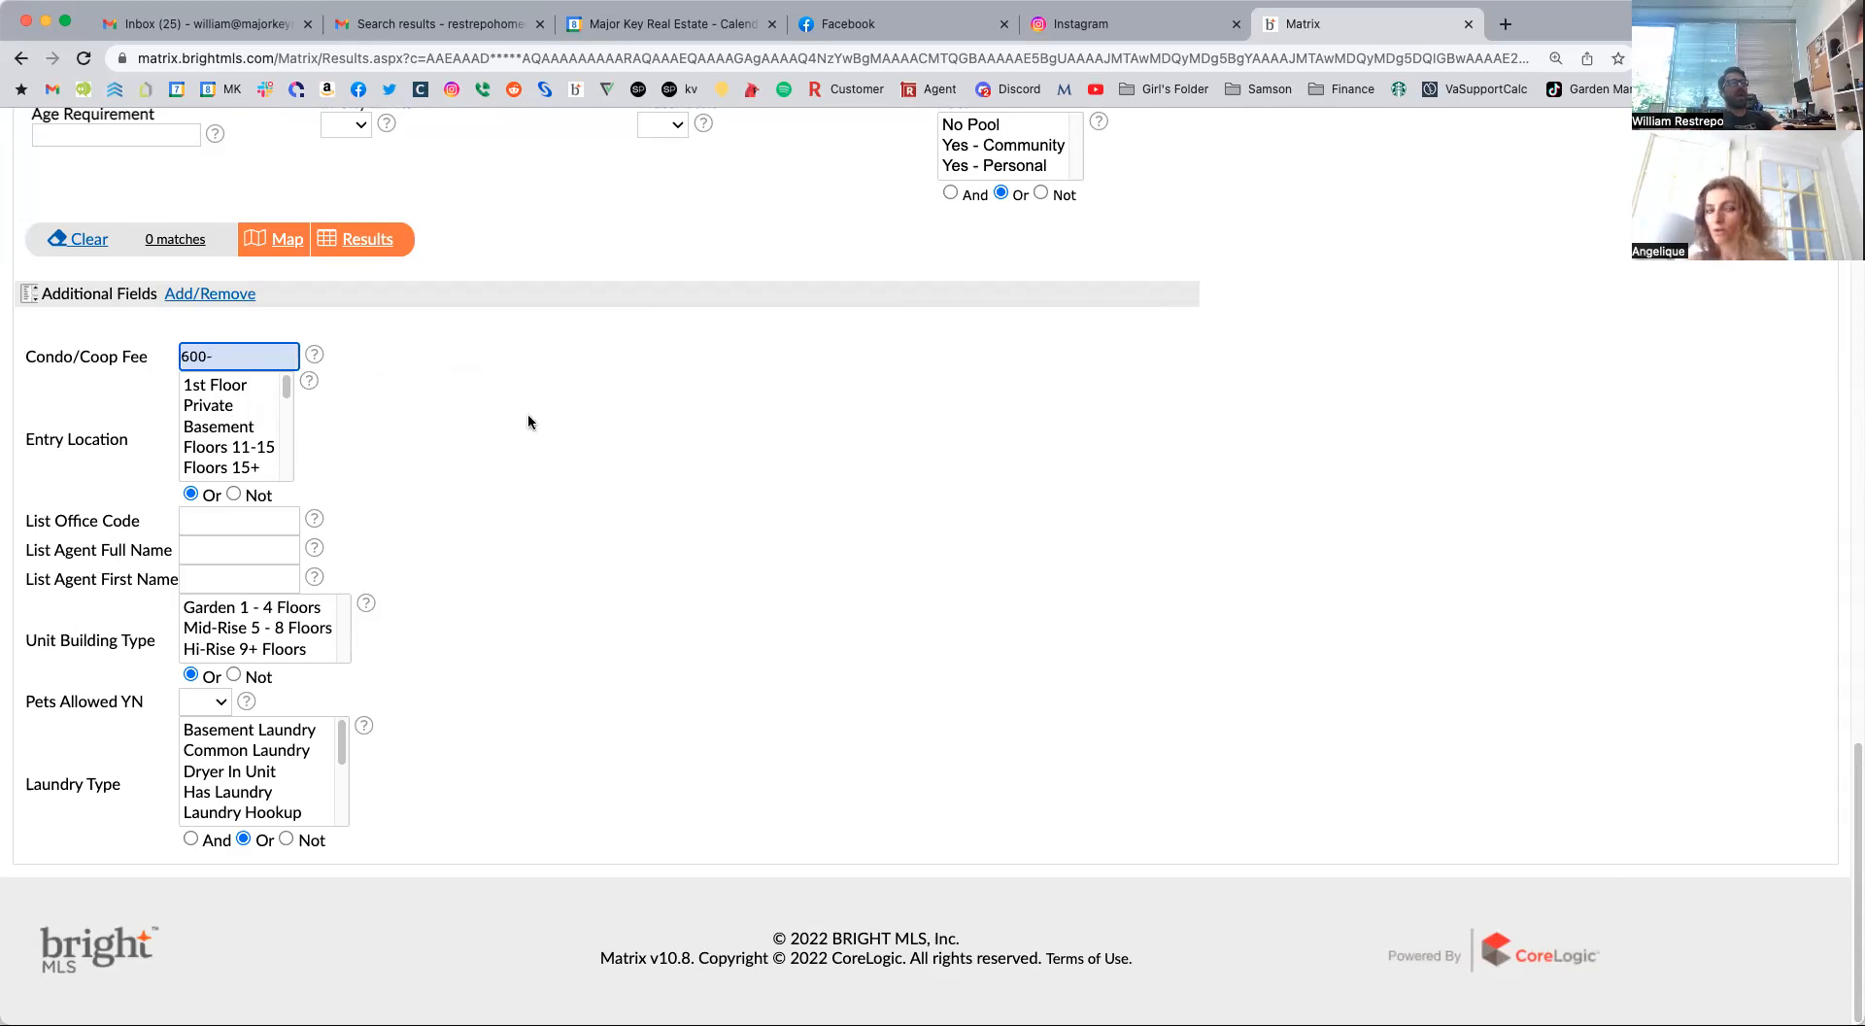
pyautogui.press('super+a')
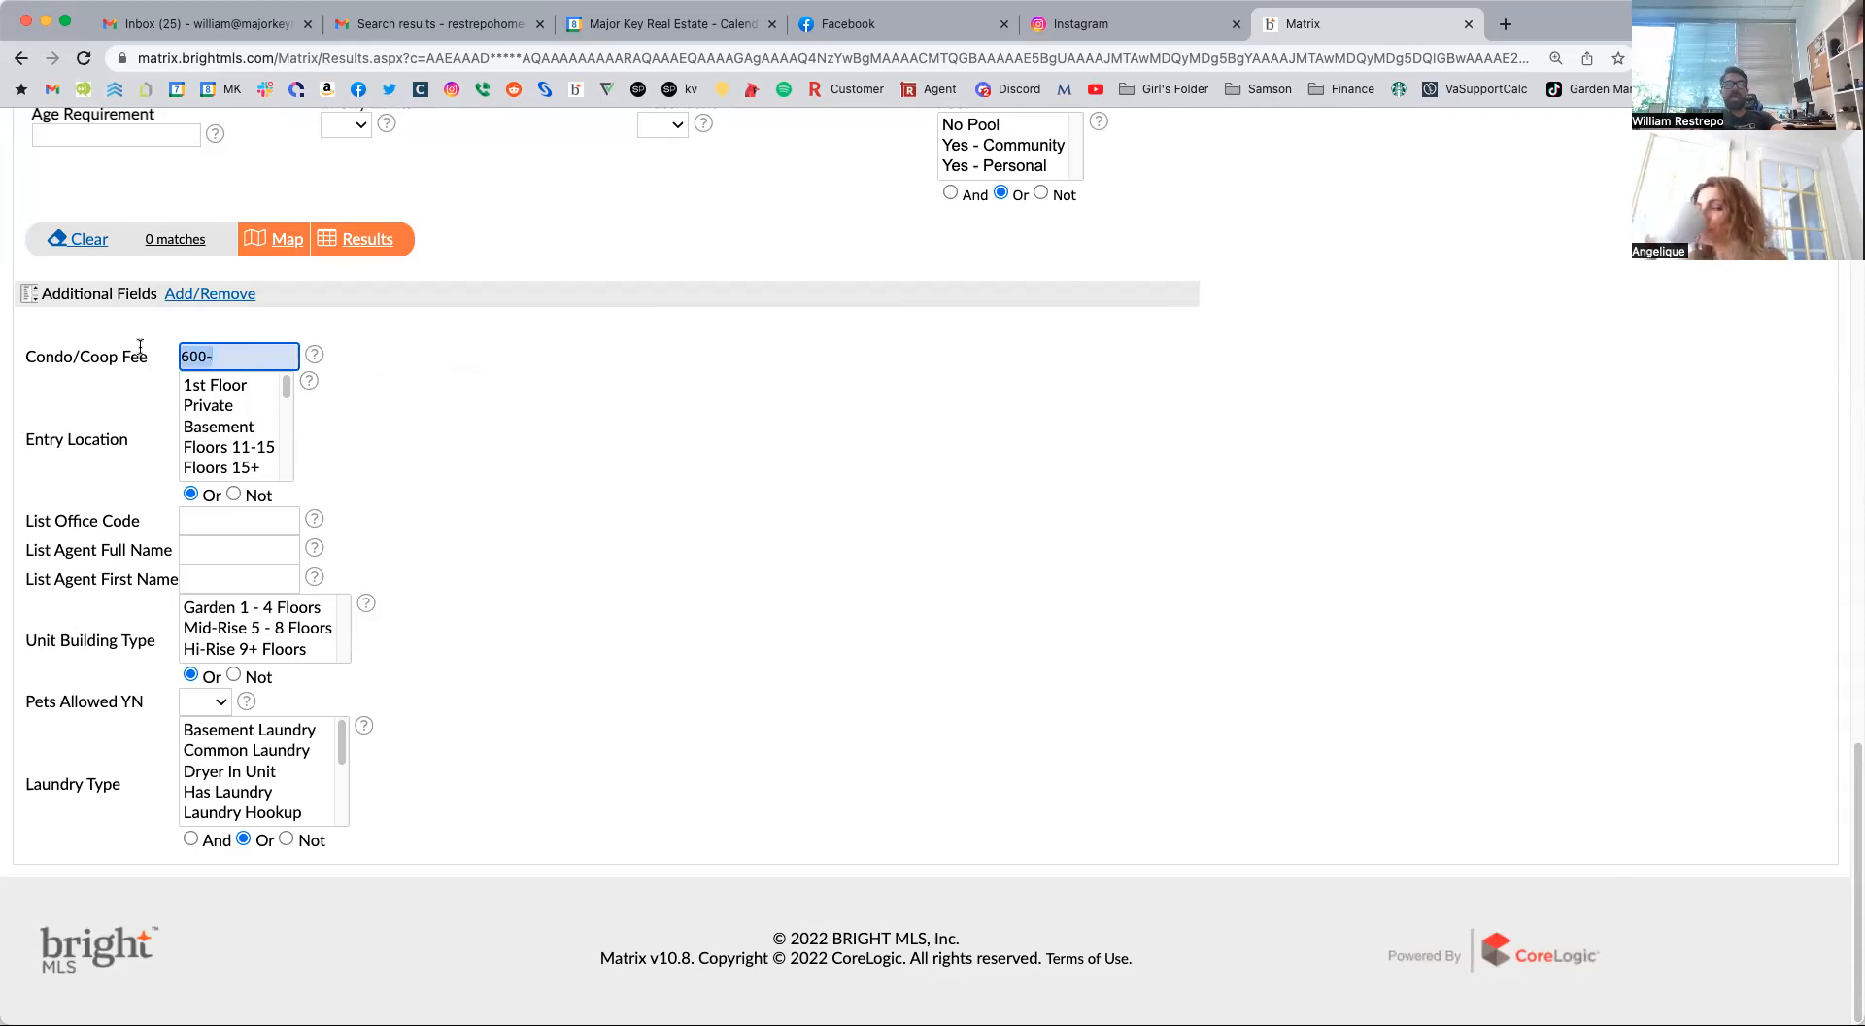
pyautogui.press('BackSpace')
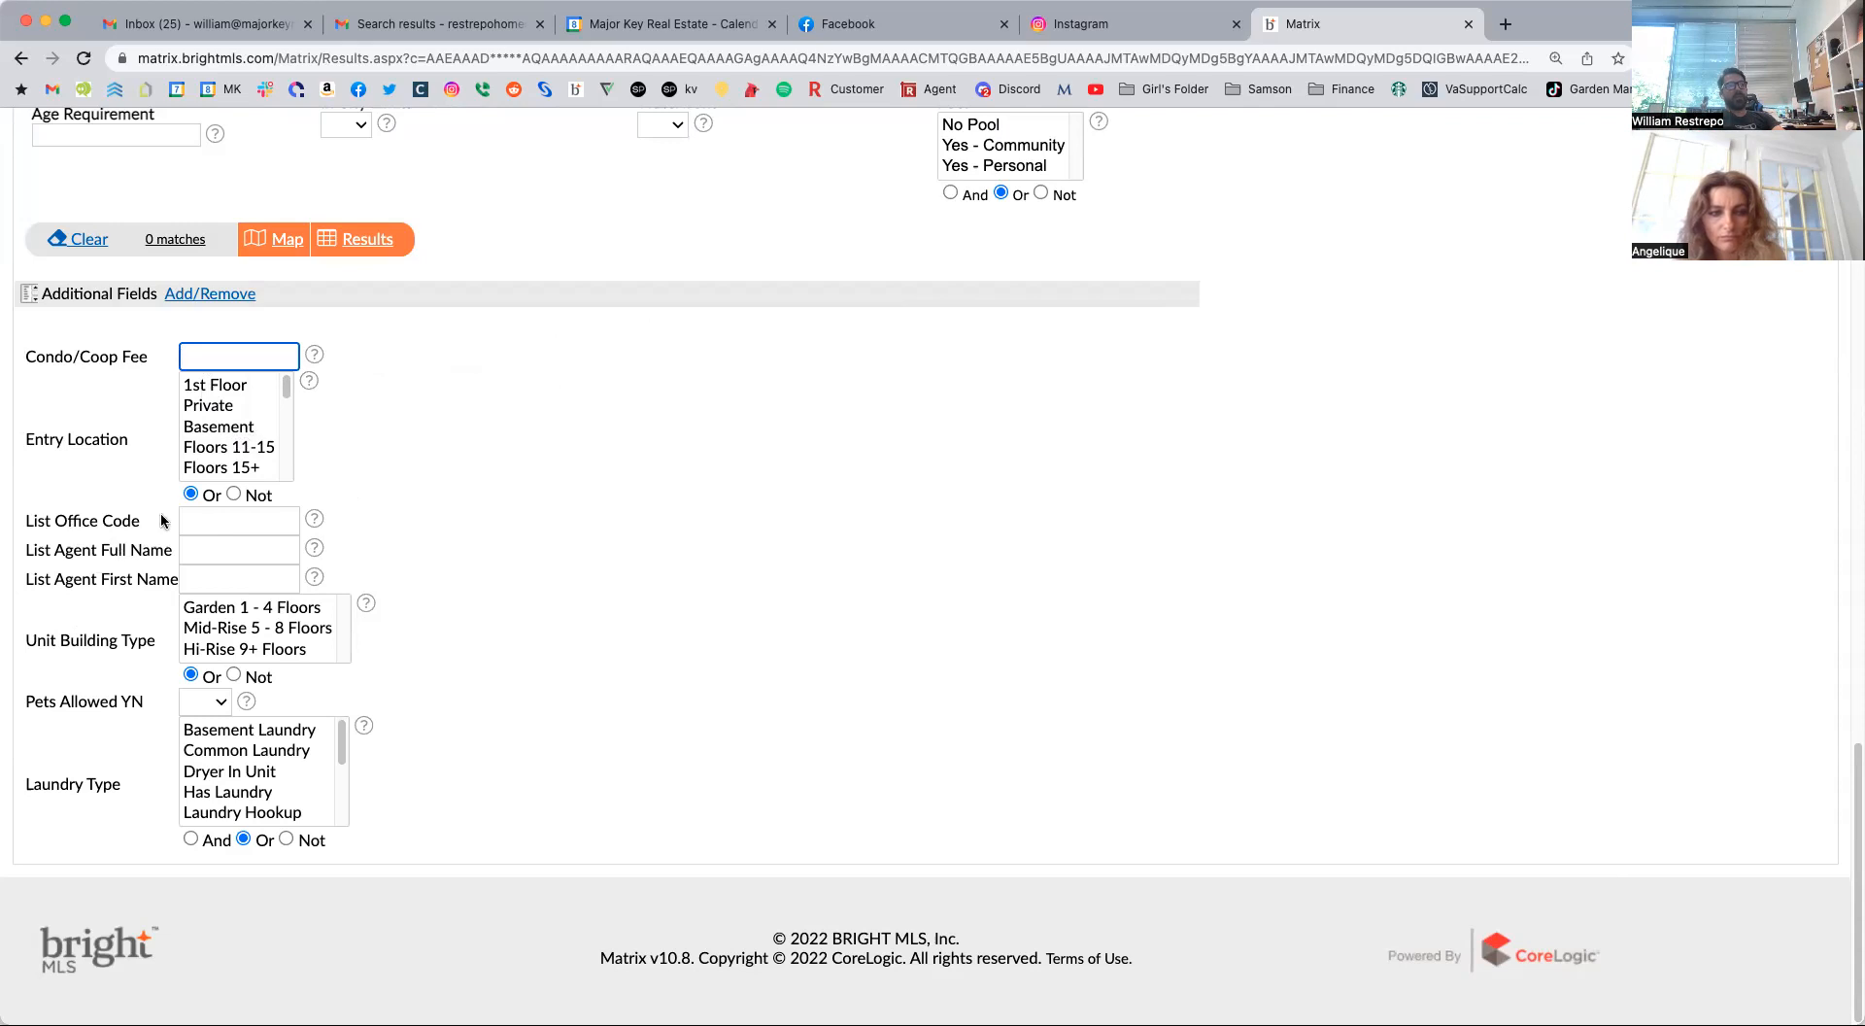
# Set the Unit Building Type criterion in the additional fields to Hi-Rise 9+ Floors, leaving the list office and agent fields empty.
pyautogui.click(255, 522)
pyautogui.click(251, 550)
pyautogui.click(243, 583)
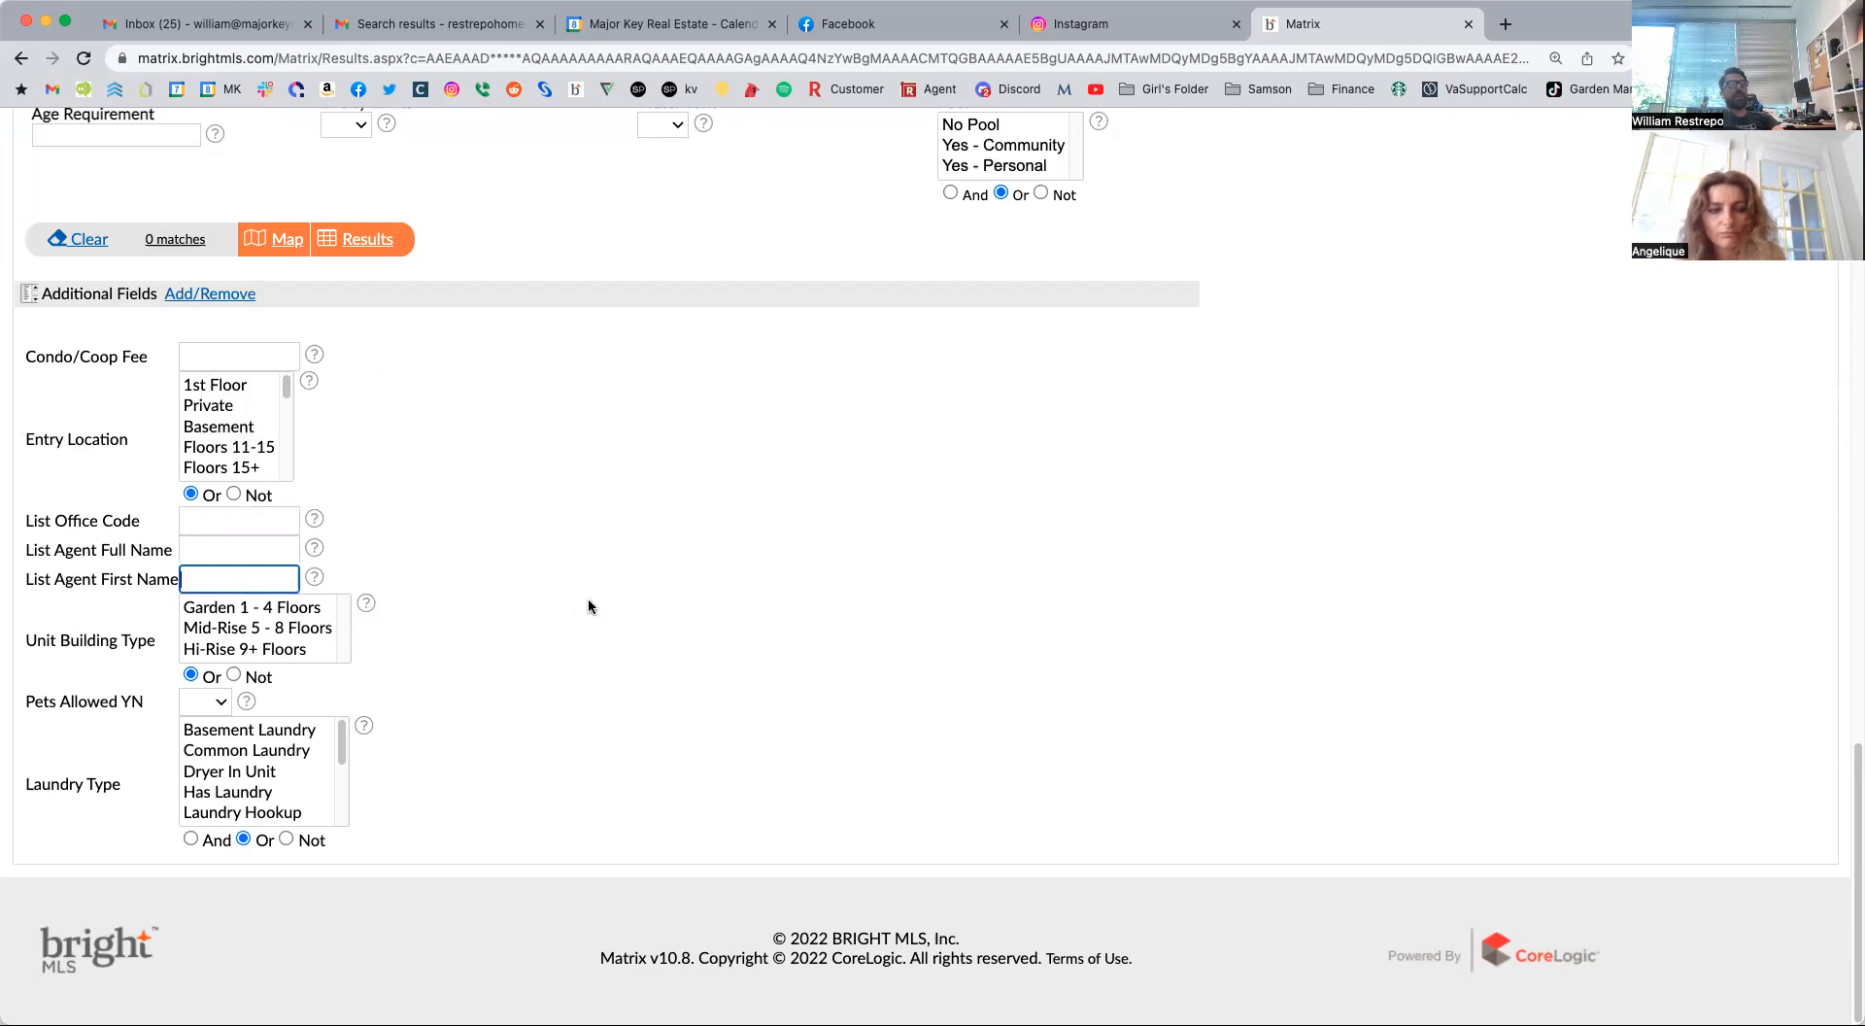
pyautogui.doubleClick(259, 611)
pyautogui.keyDown('super'); pyautogui.click(275, 627); pyautogui.keyUp('super')
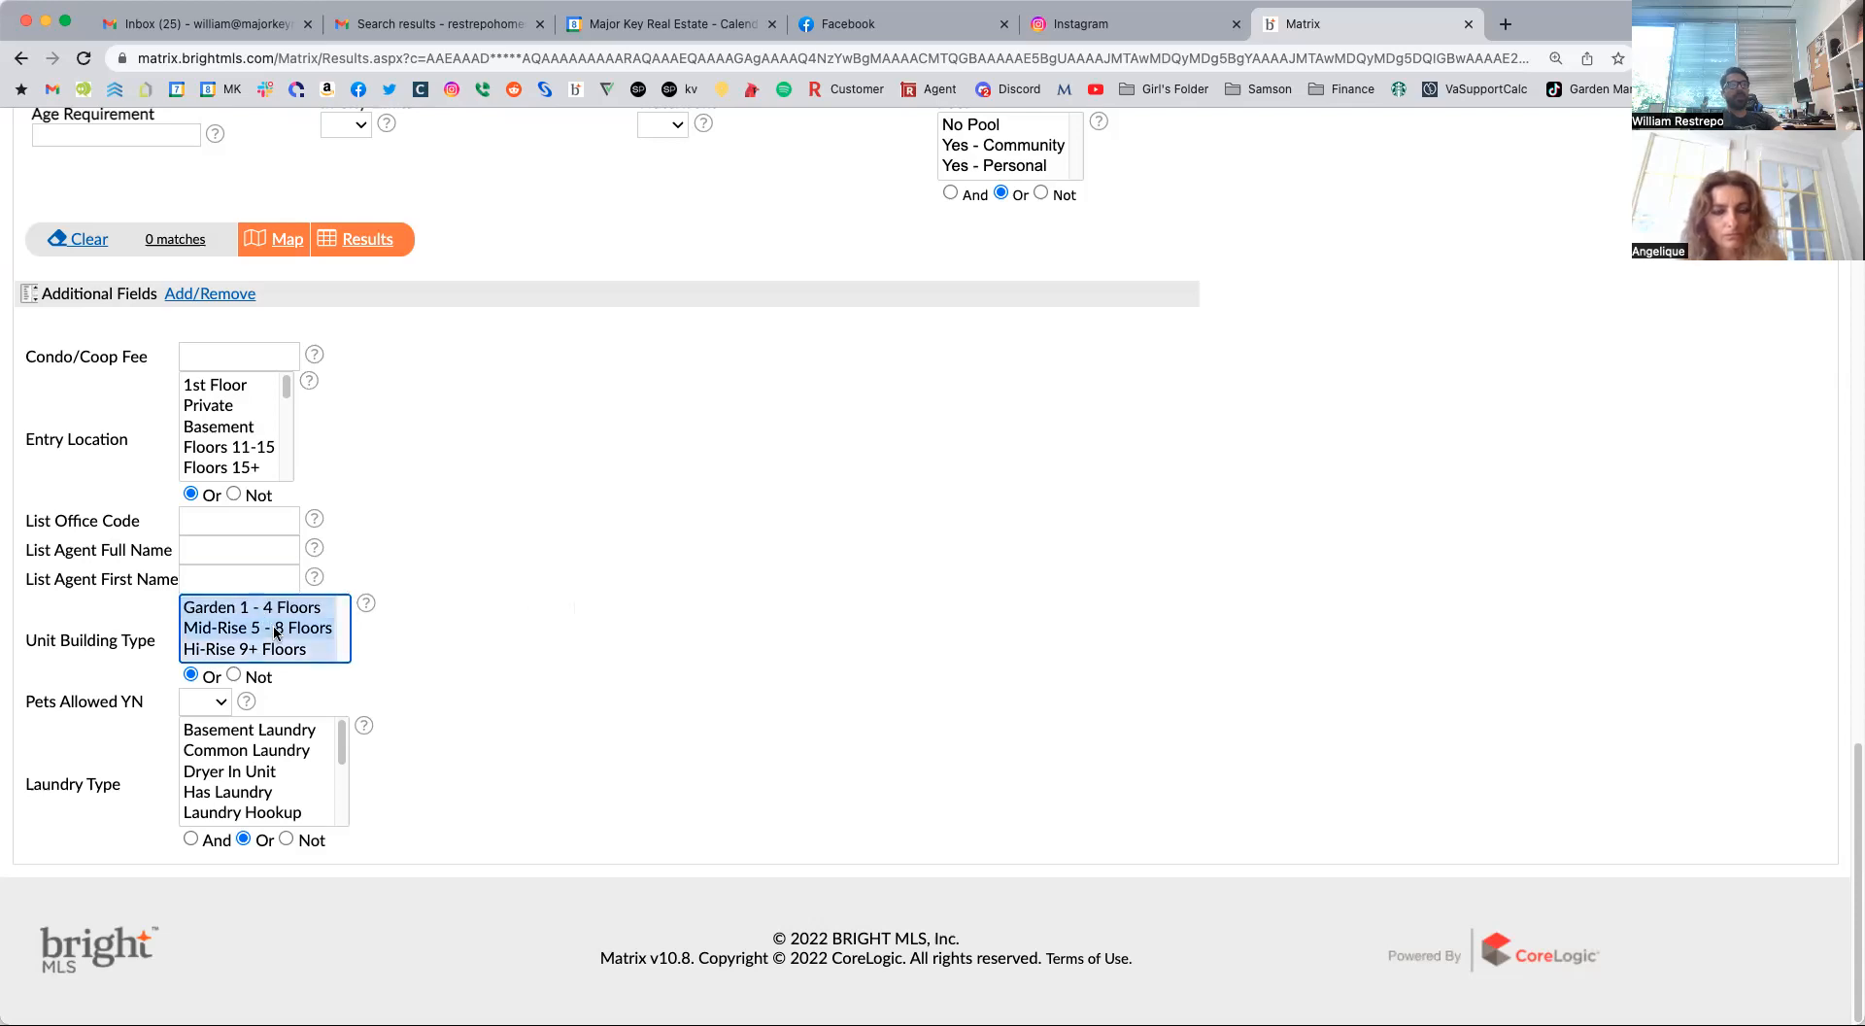
pyautogui.keyDown('super'); pyautogui.click(266, 648); pyautogui.keyUp('super')
pyautogui.click(594, 655)
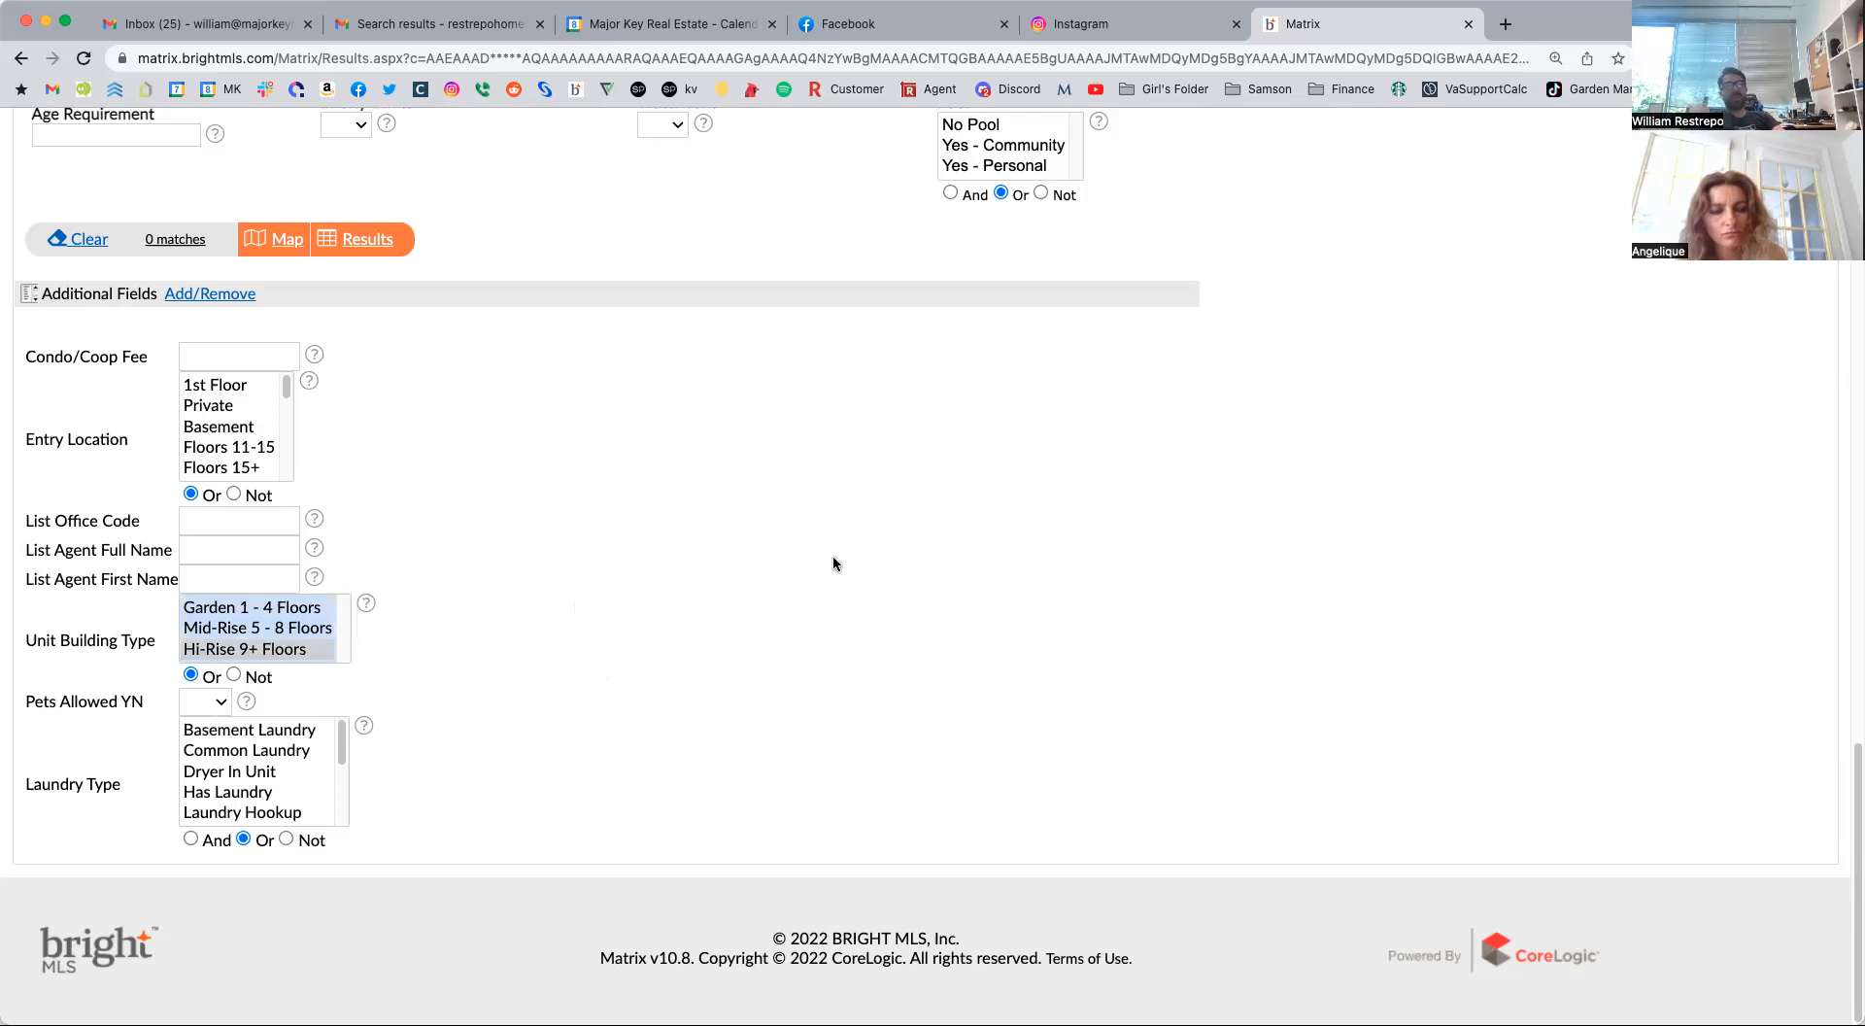
# Reopen the additional search fields setup, scan the Available Fields through to the zoning entries, and return to the criteria page.
pyautogui.click(210, 294)
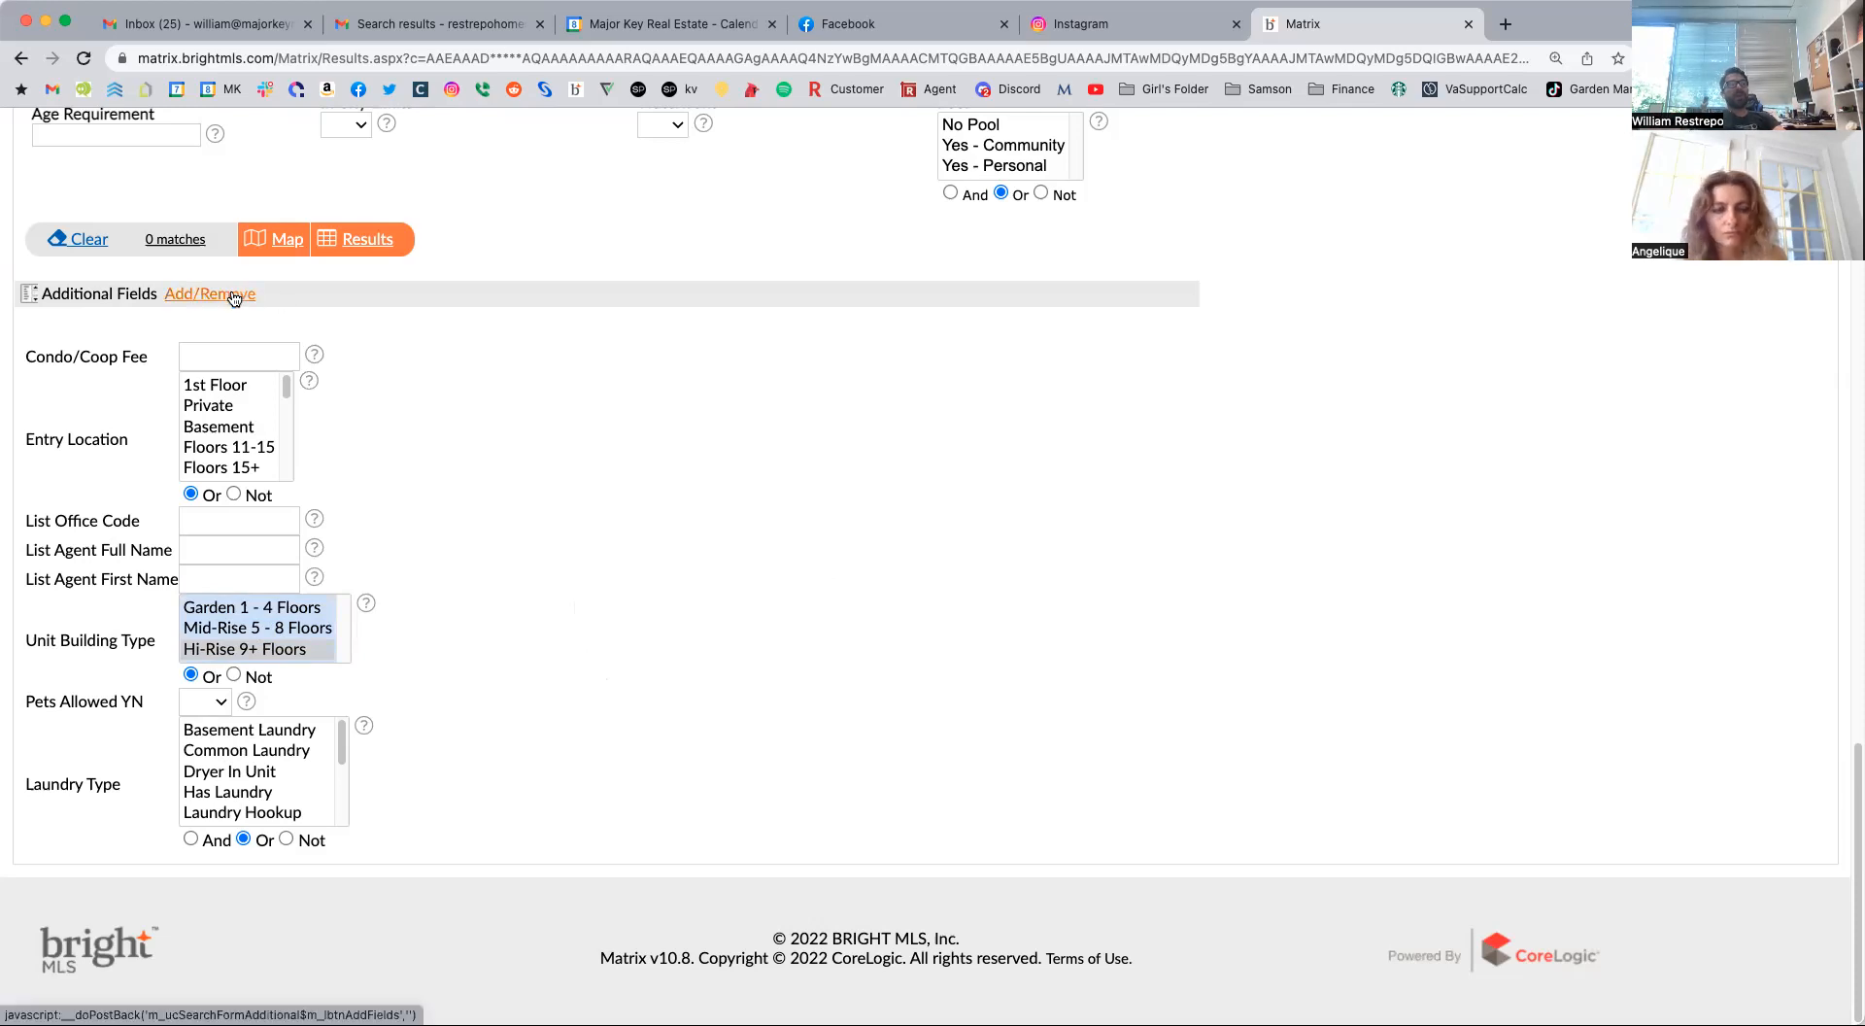
pyautogui.scroll(-7, 231, 627)
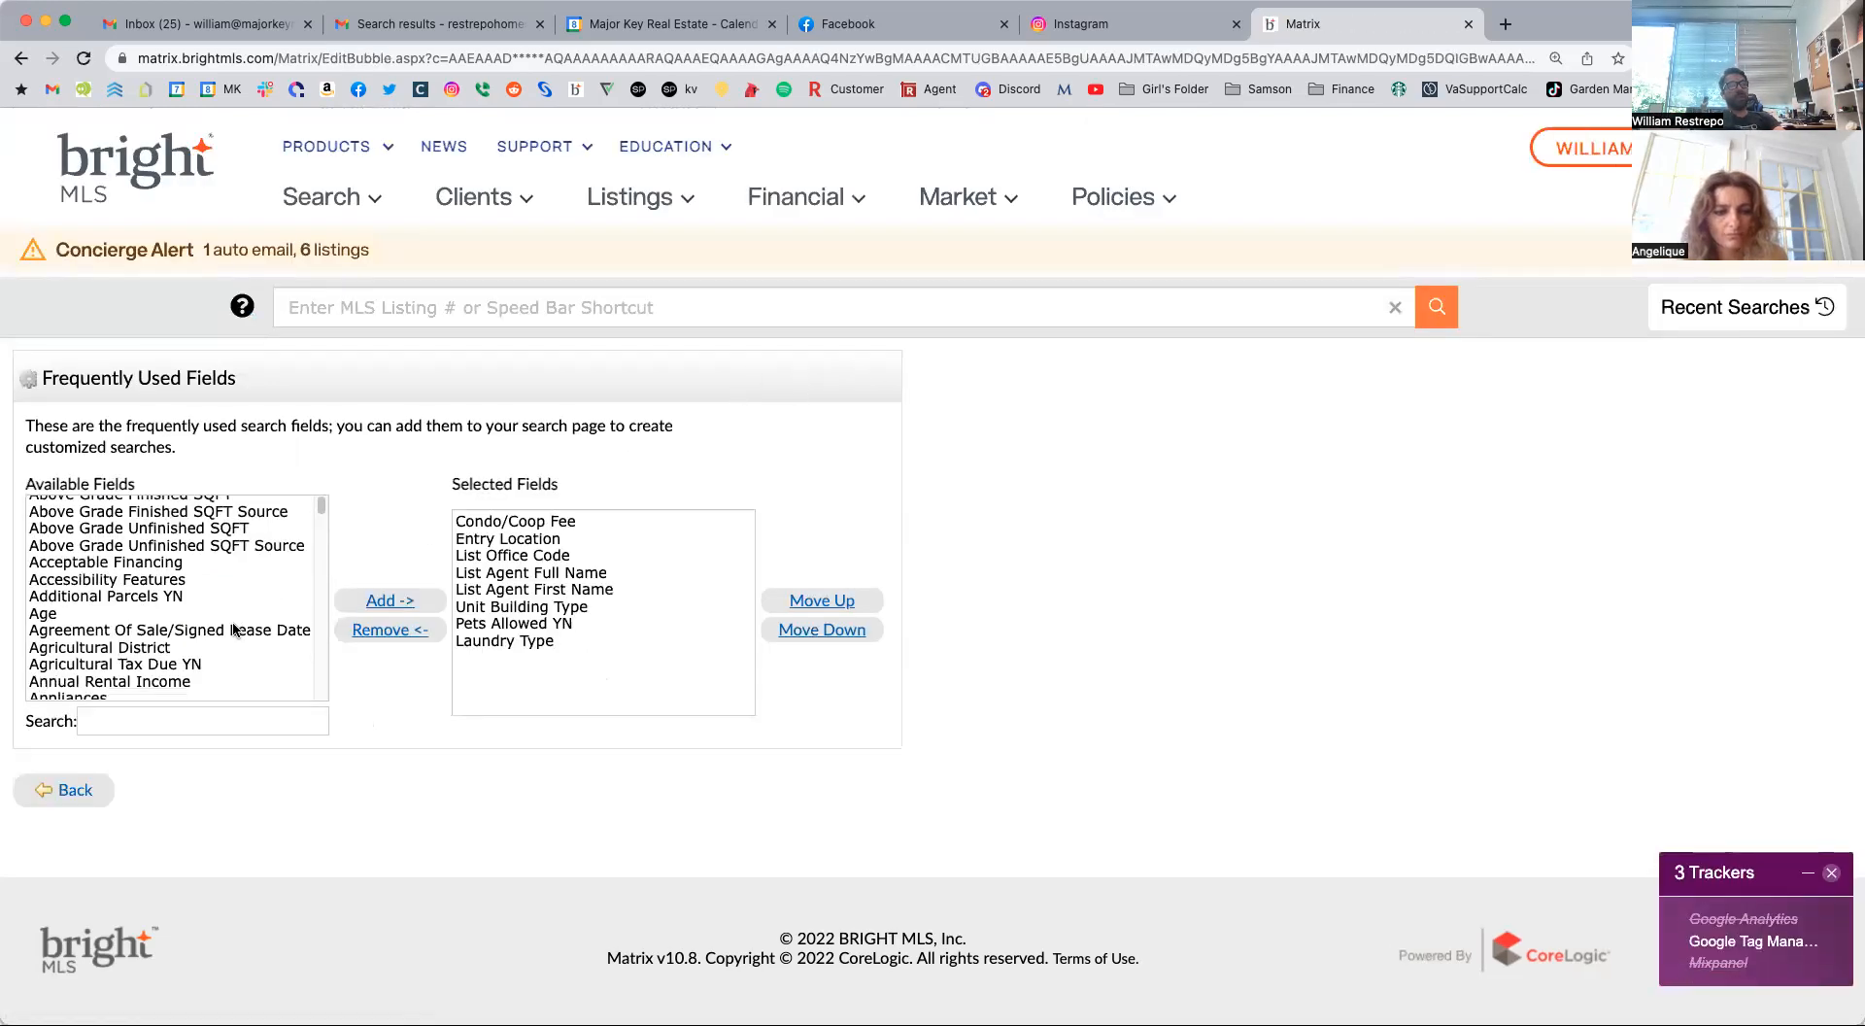
pyautogui.scroll(-20, 232, 630)
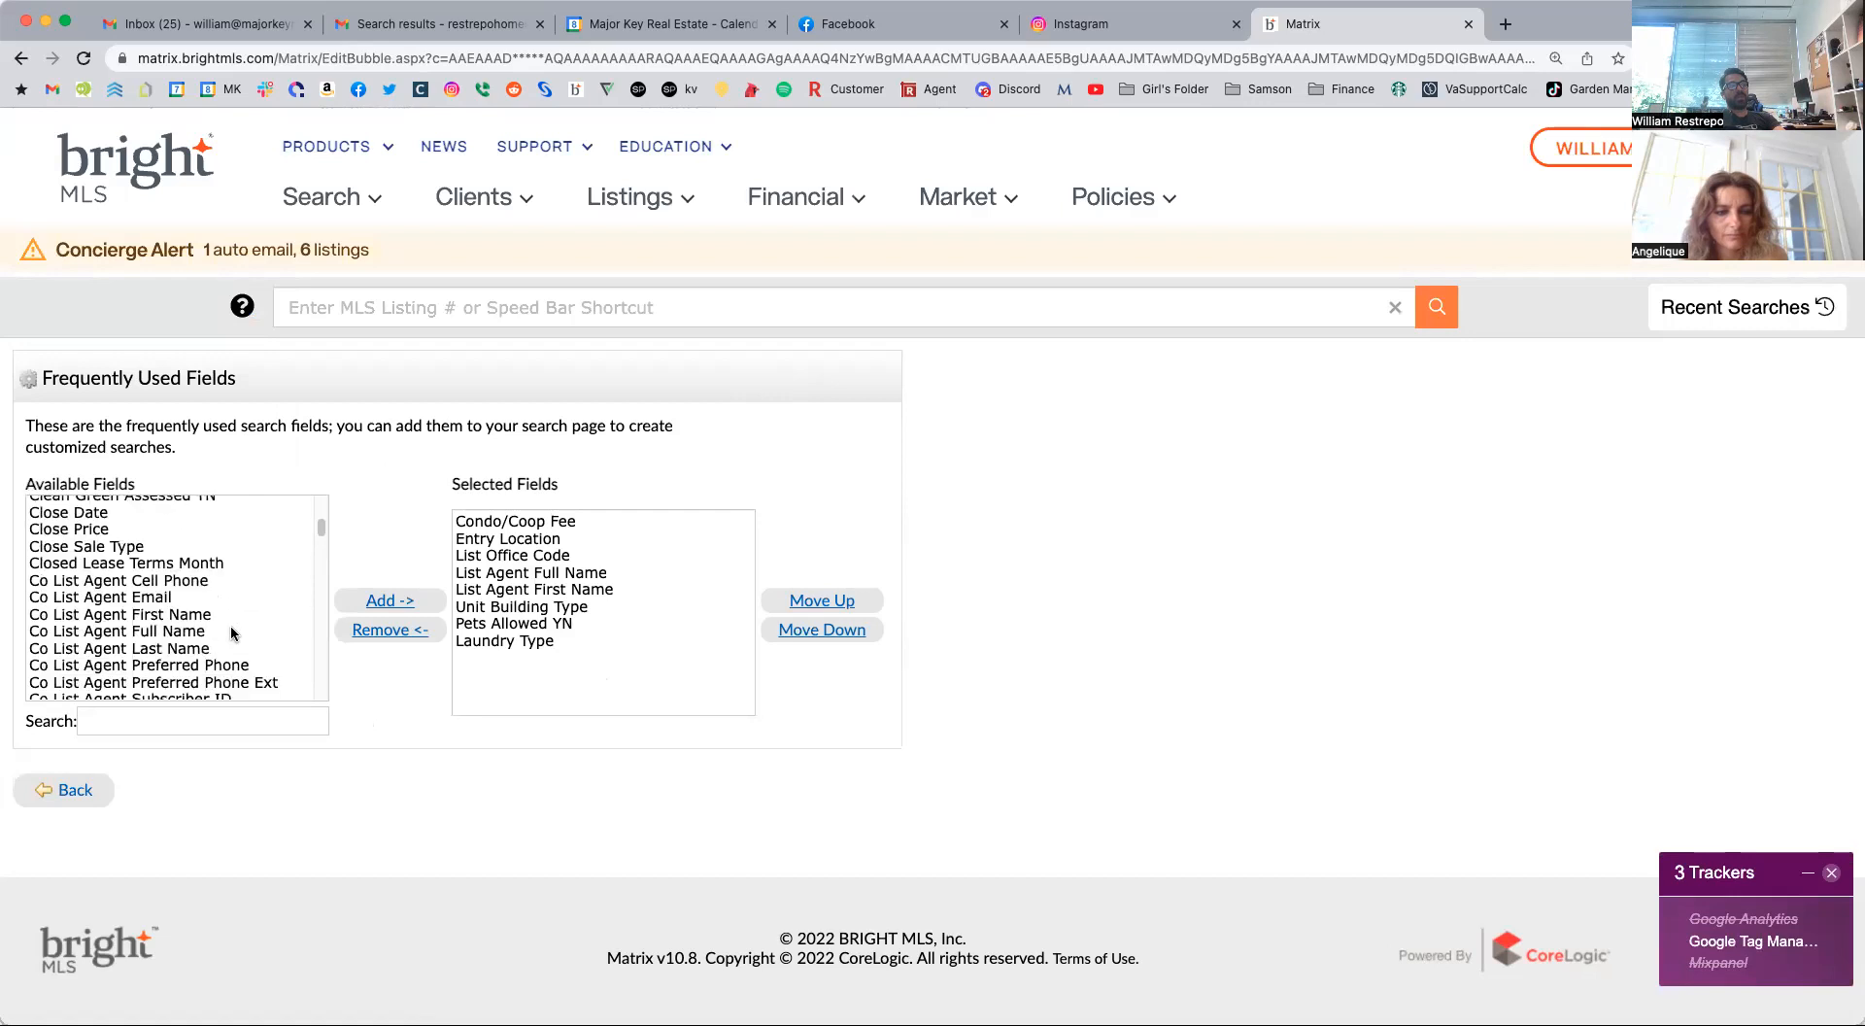
pyautogui.scroll(-20, 231, 633)
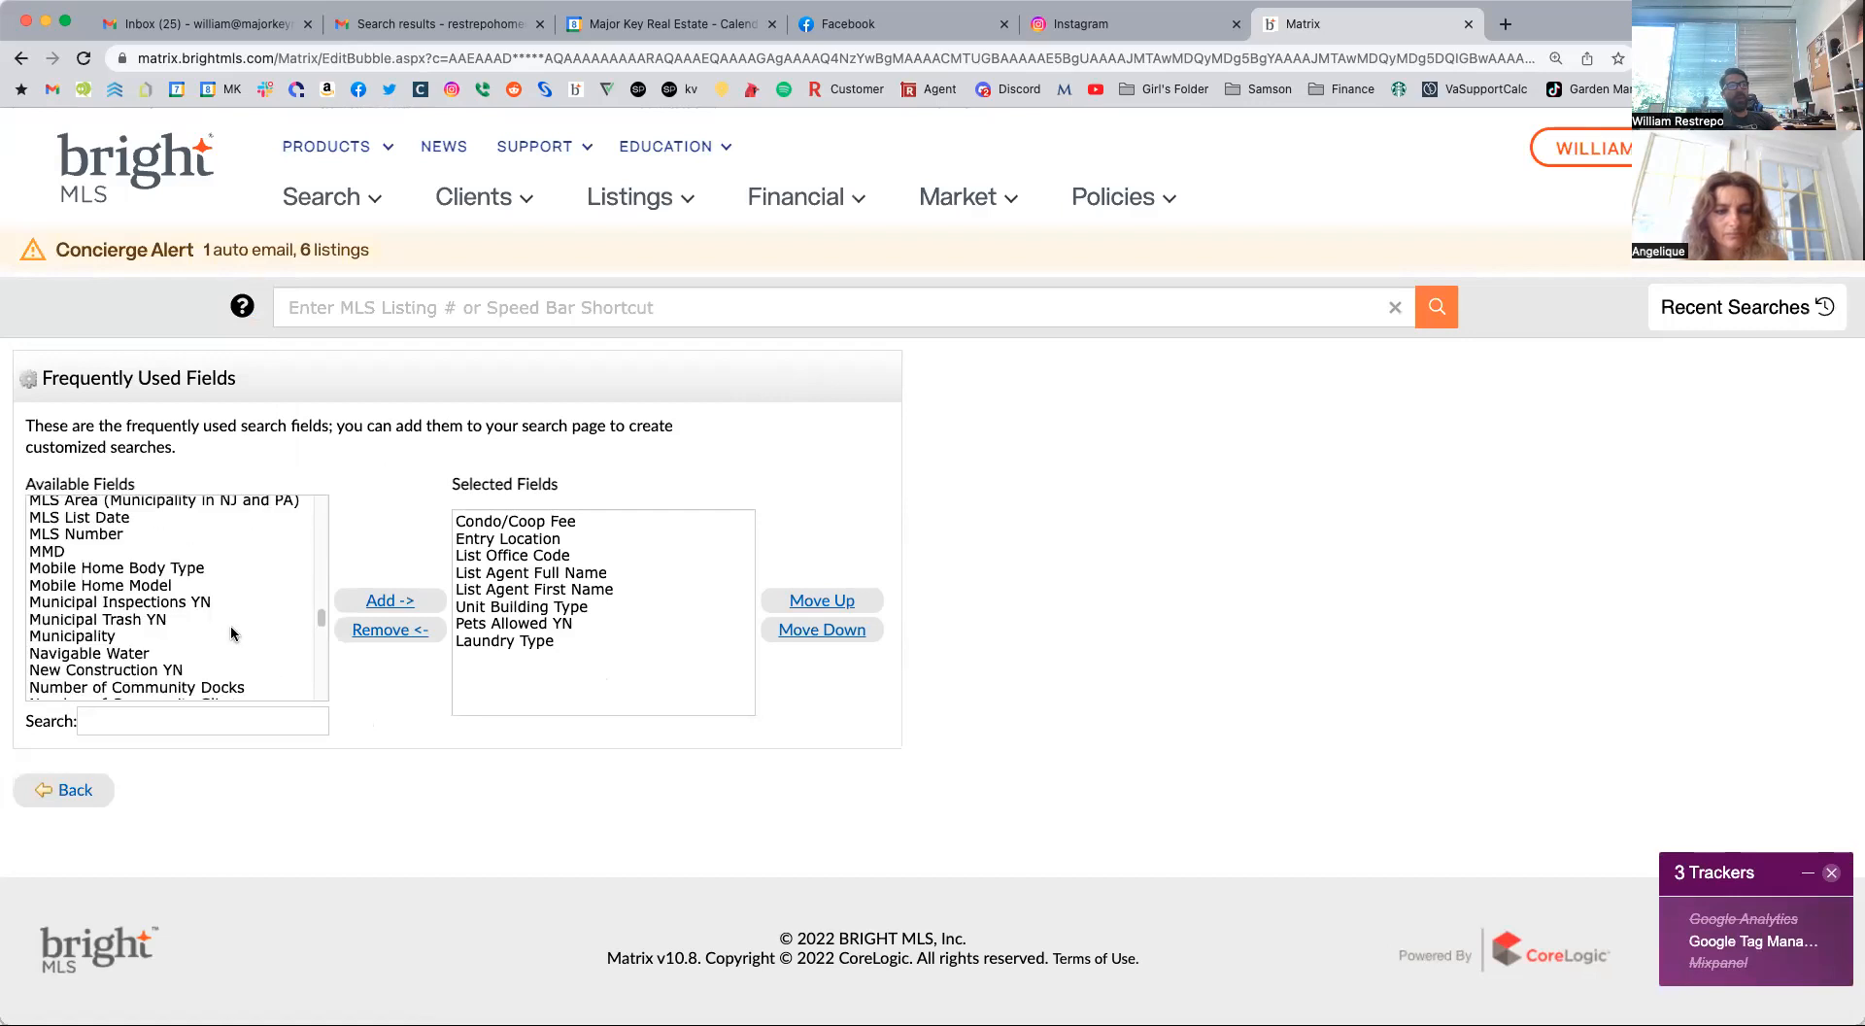
pyautogui.scroll(-20, 230, 633)
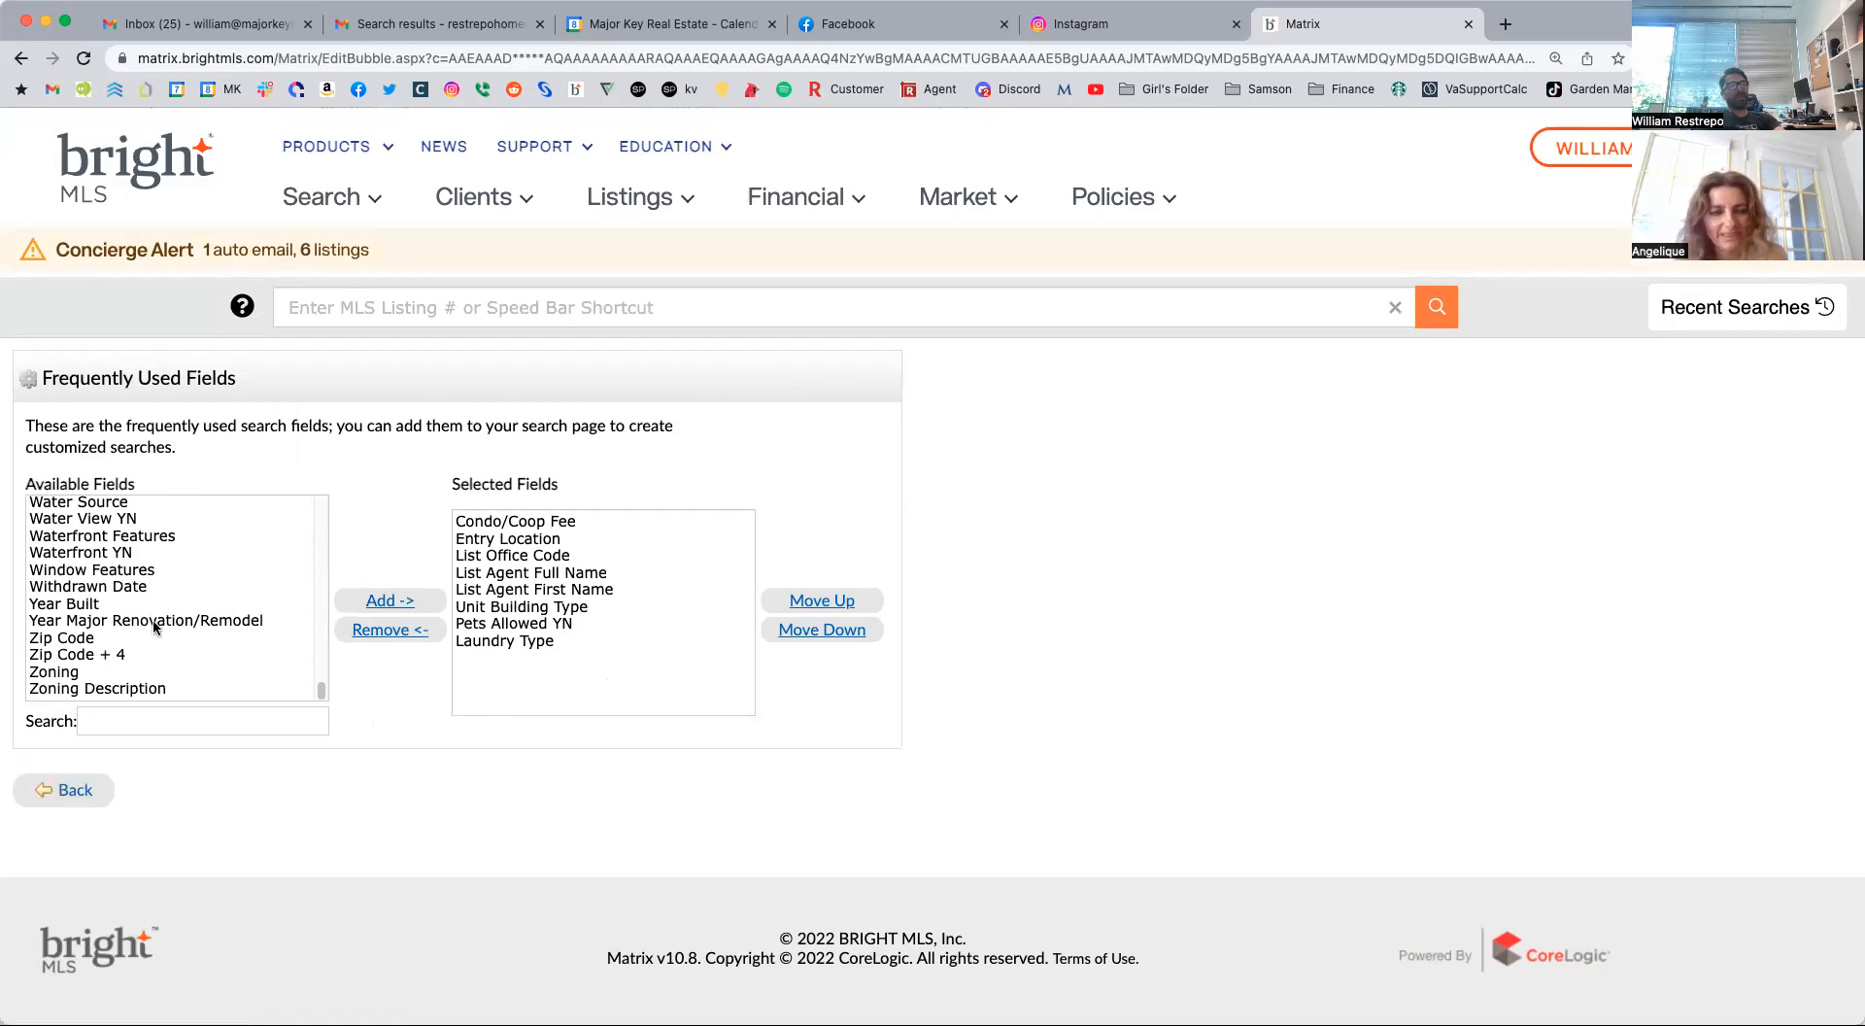
pyautogui.scroll(1, 154, 627)
pyautogui.scroll(10, 153, 626)
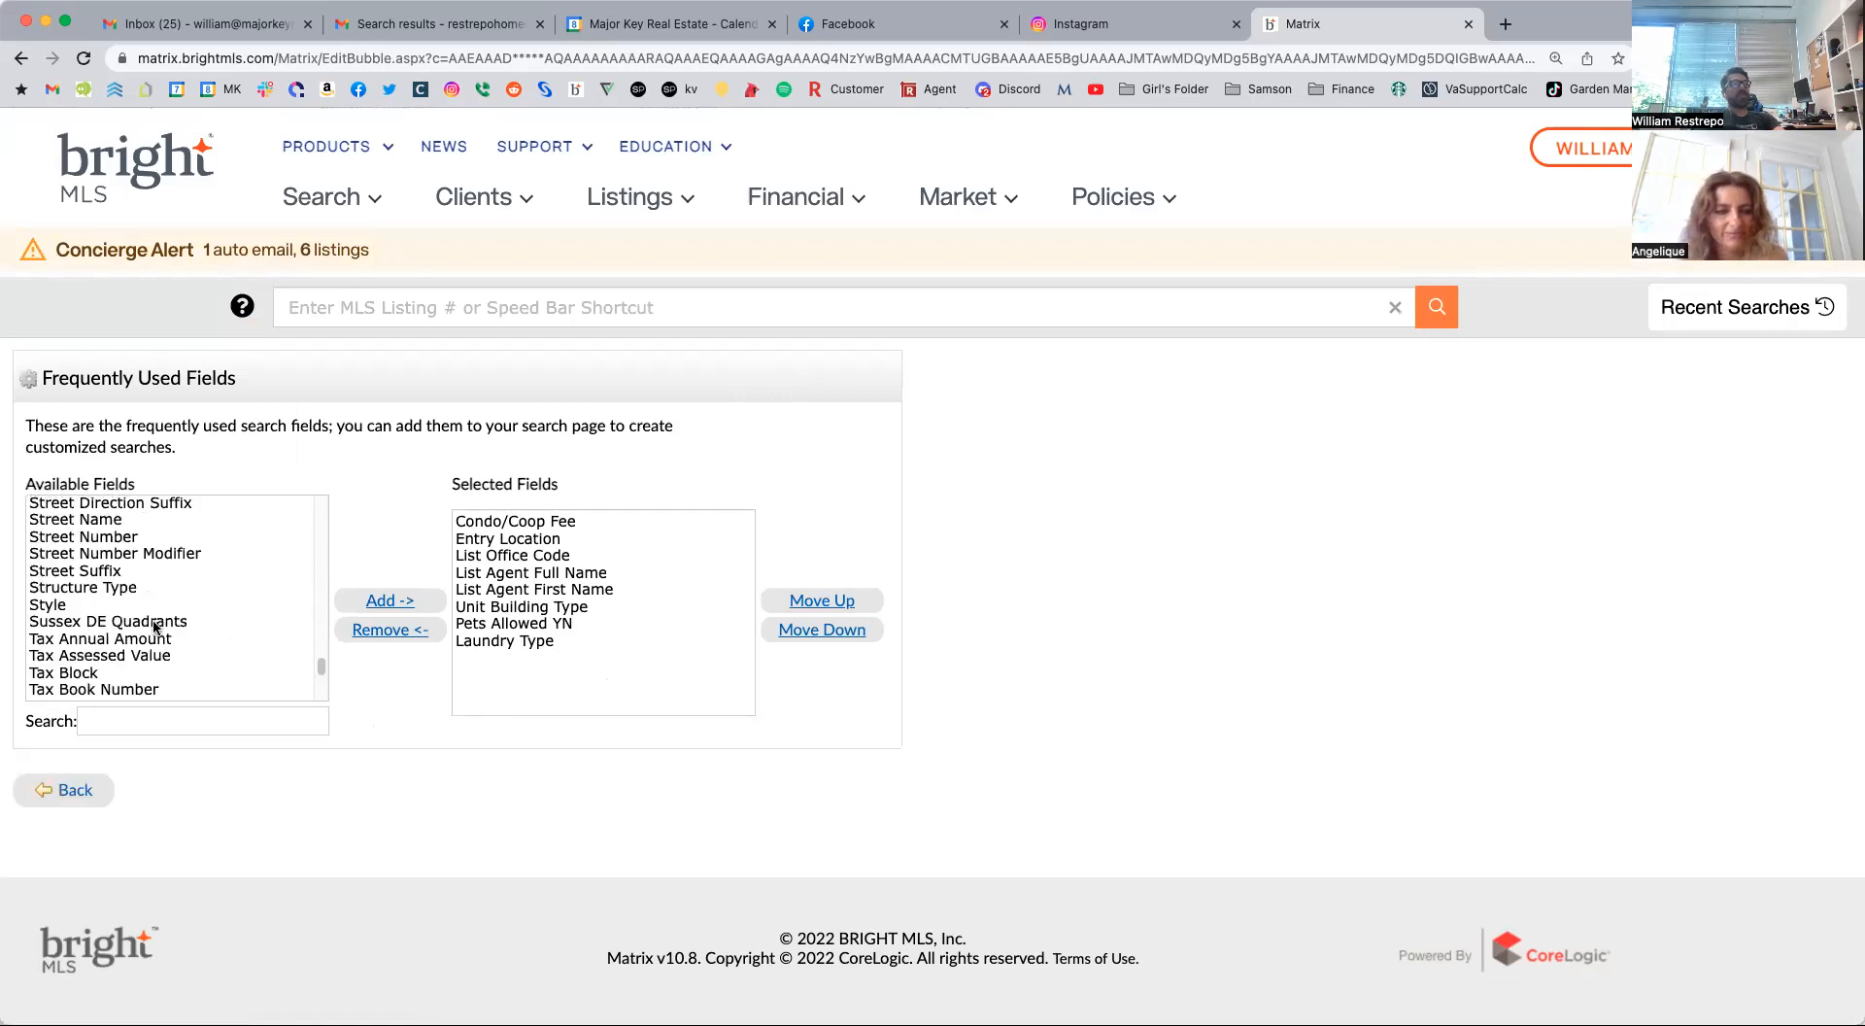
pyautogui.click(70, 788)
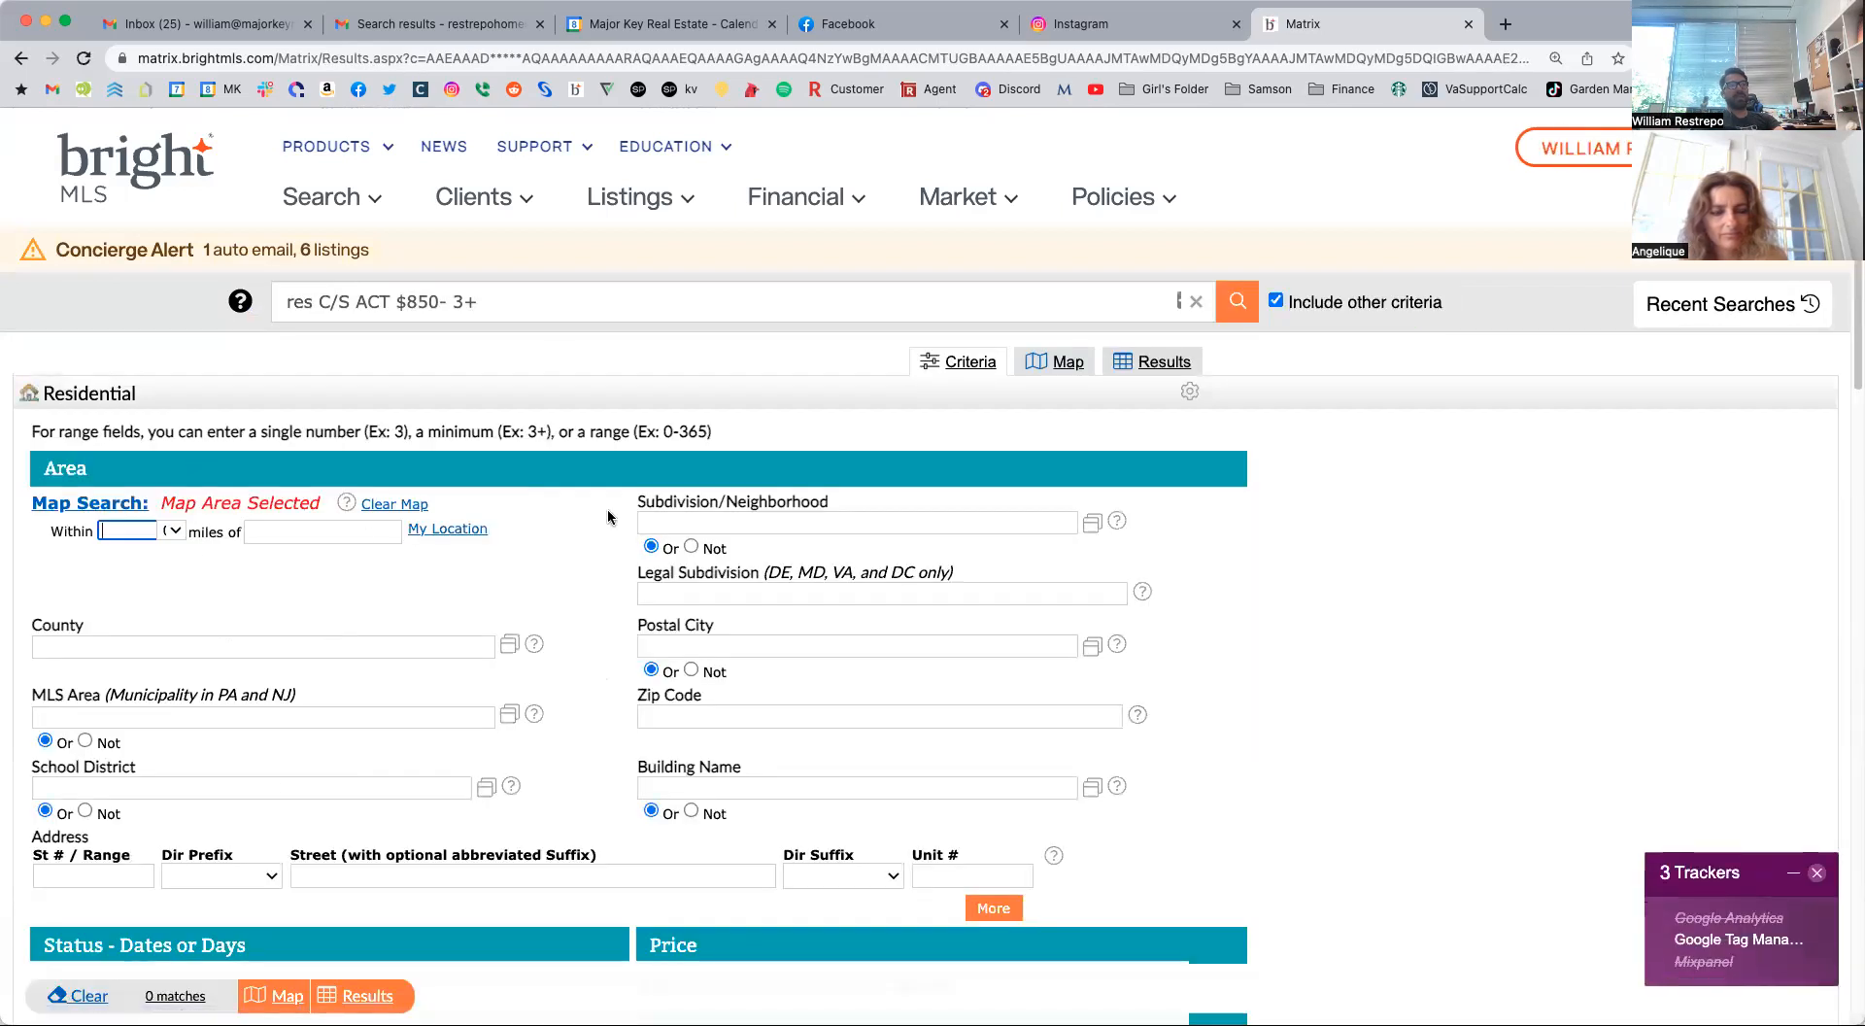
# Review the residential search criteria down to the additional fields, and clear the map area from the Area criteria.
pyautogui.scroll(-10, 547, 661)
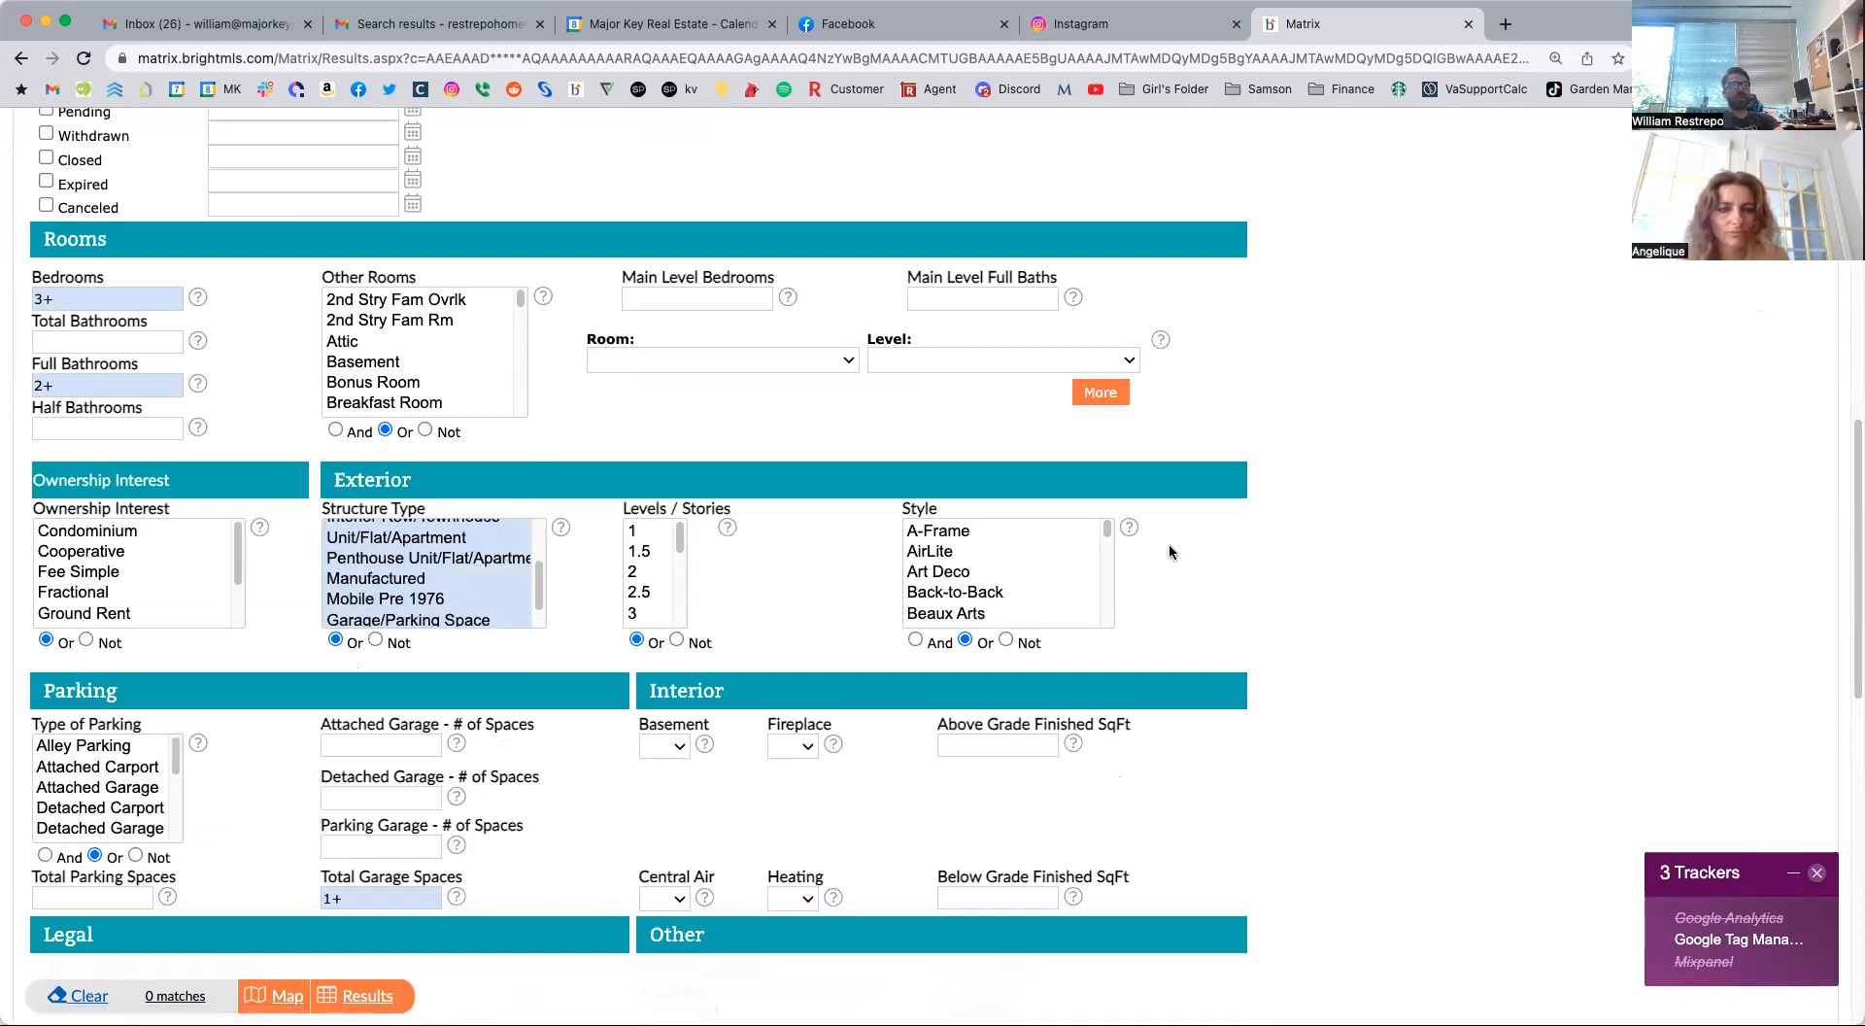
pyautogui.scroll(-3, 565, 536)
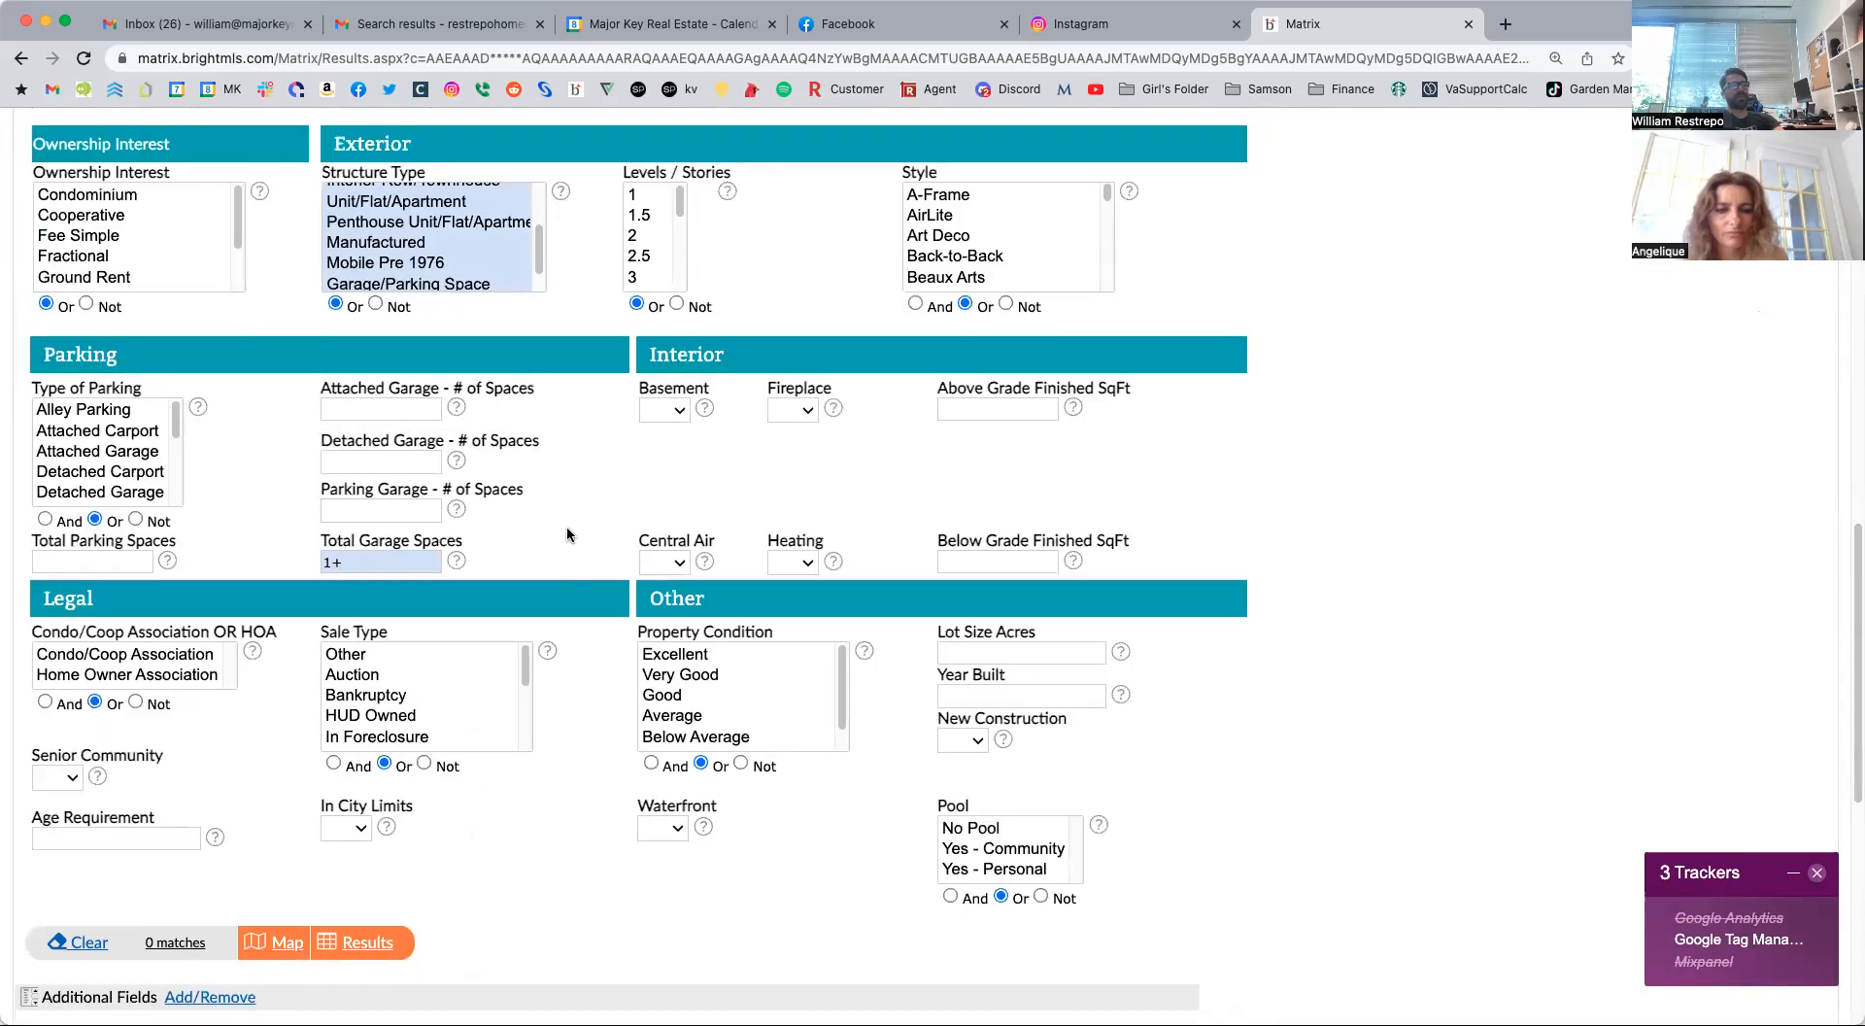
pyautogui.scroll(-6, 443, 645)
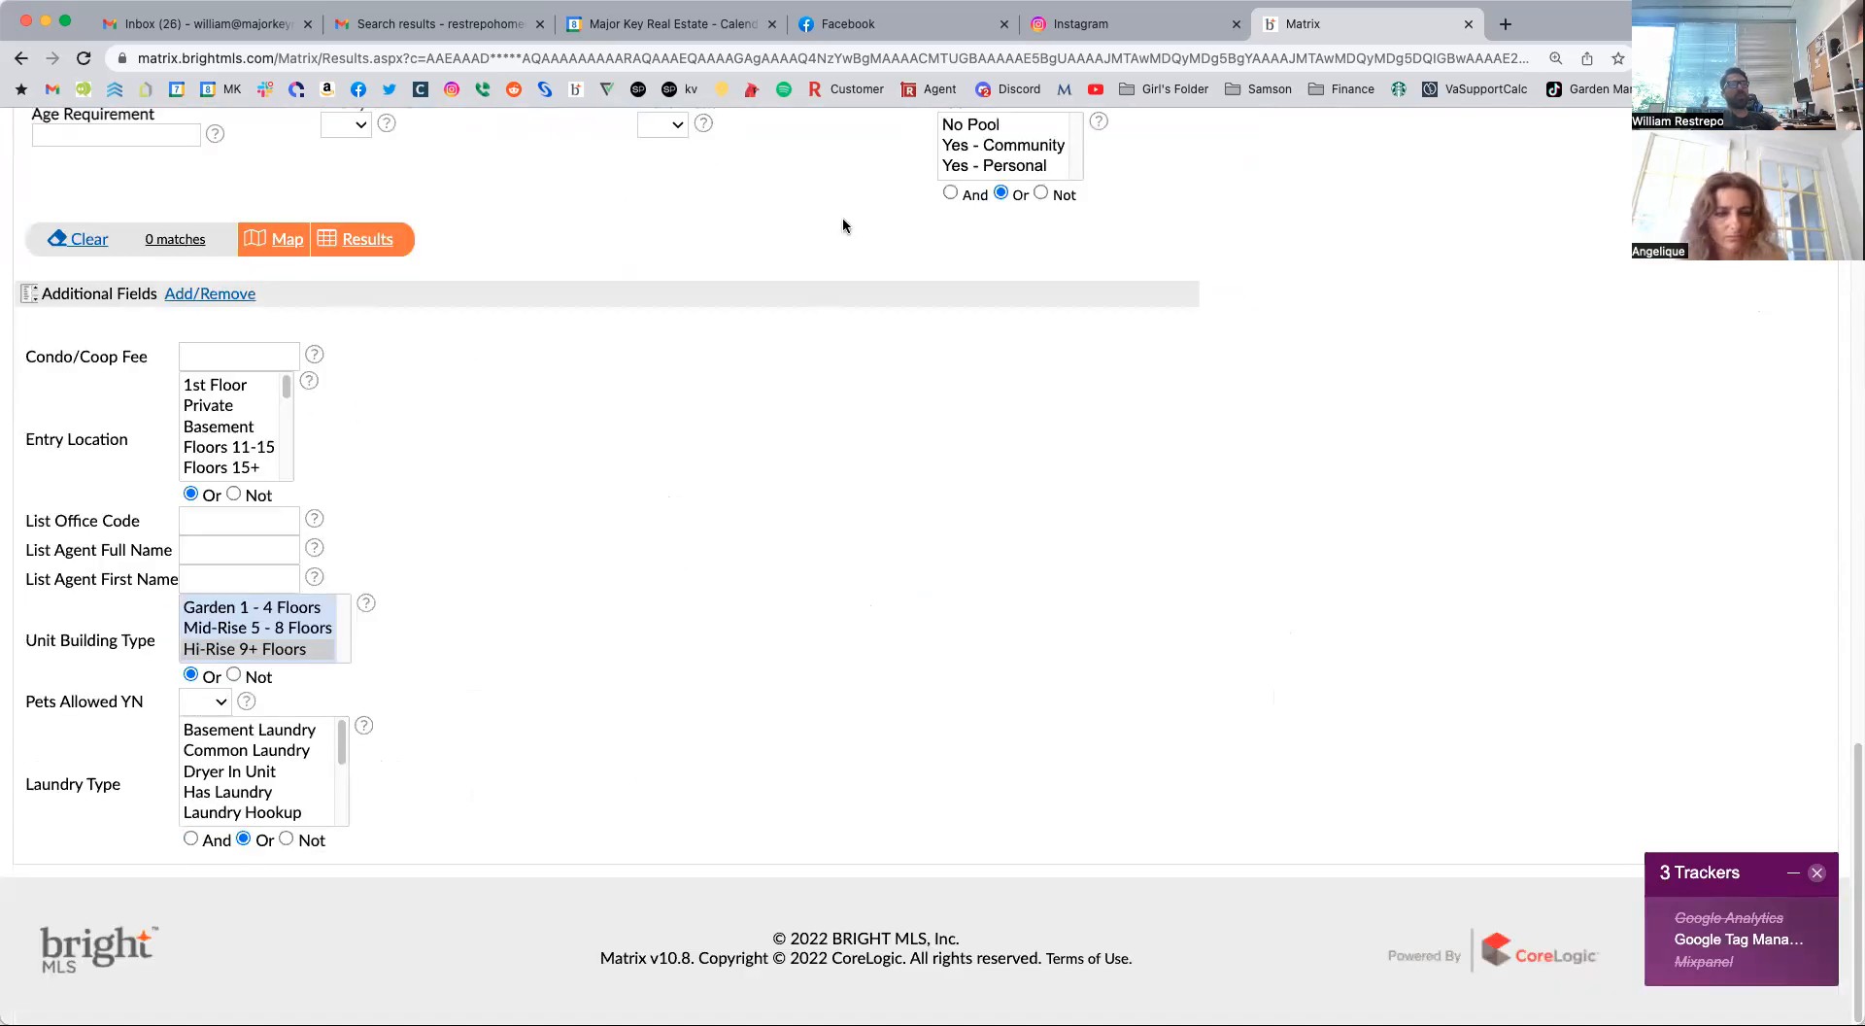
pyautogui.scroll(20, 981, 596)
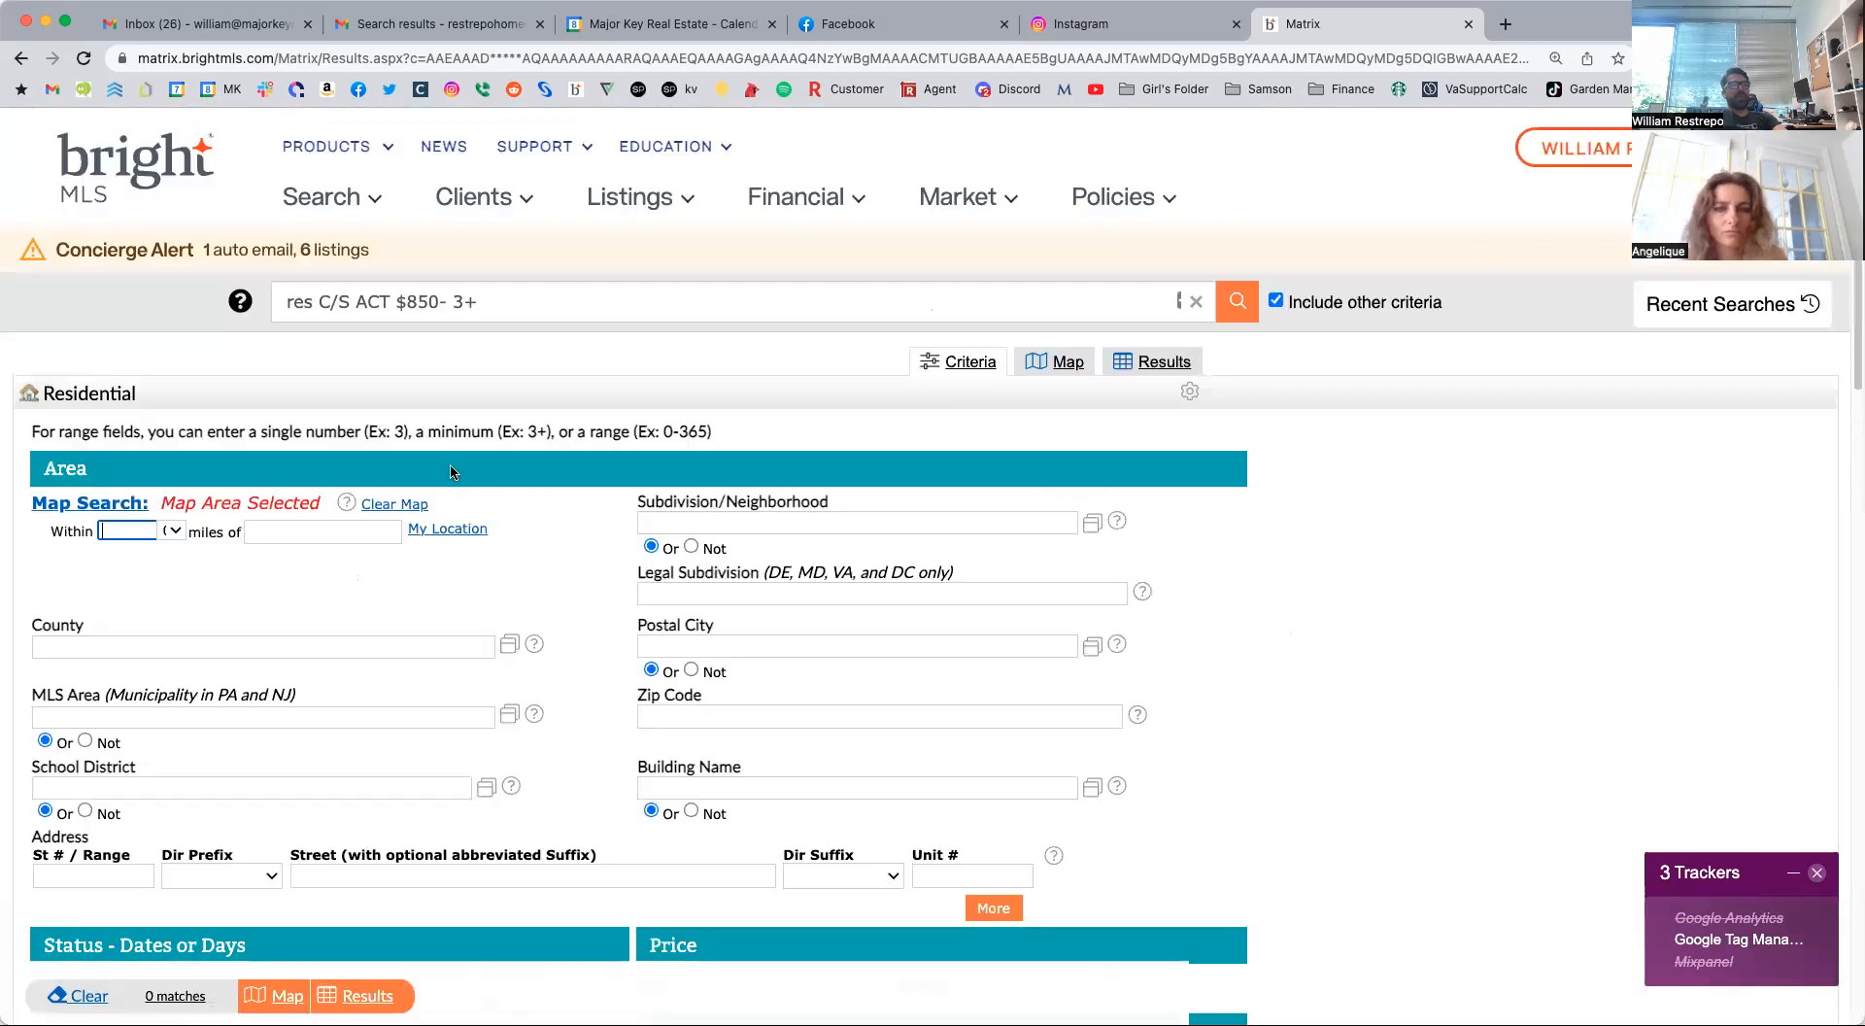
pyautogui.click(390, 504)
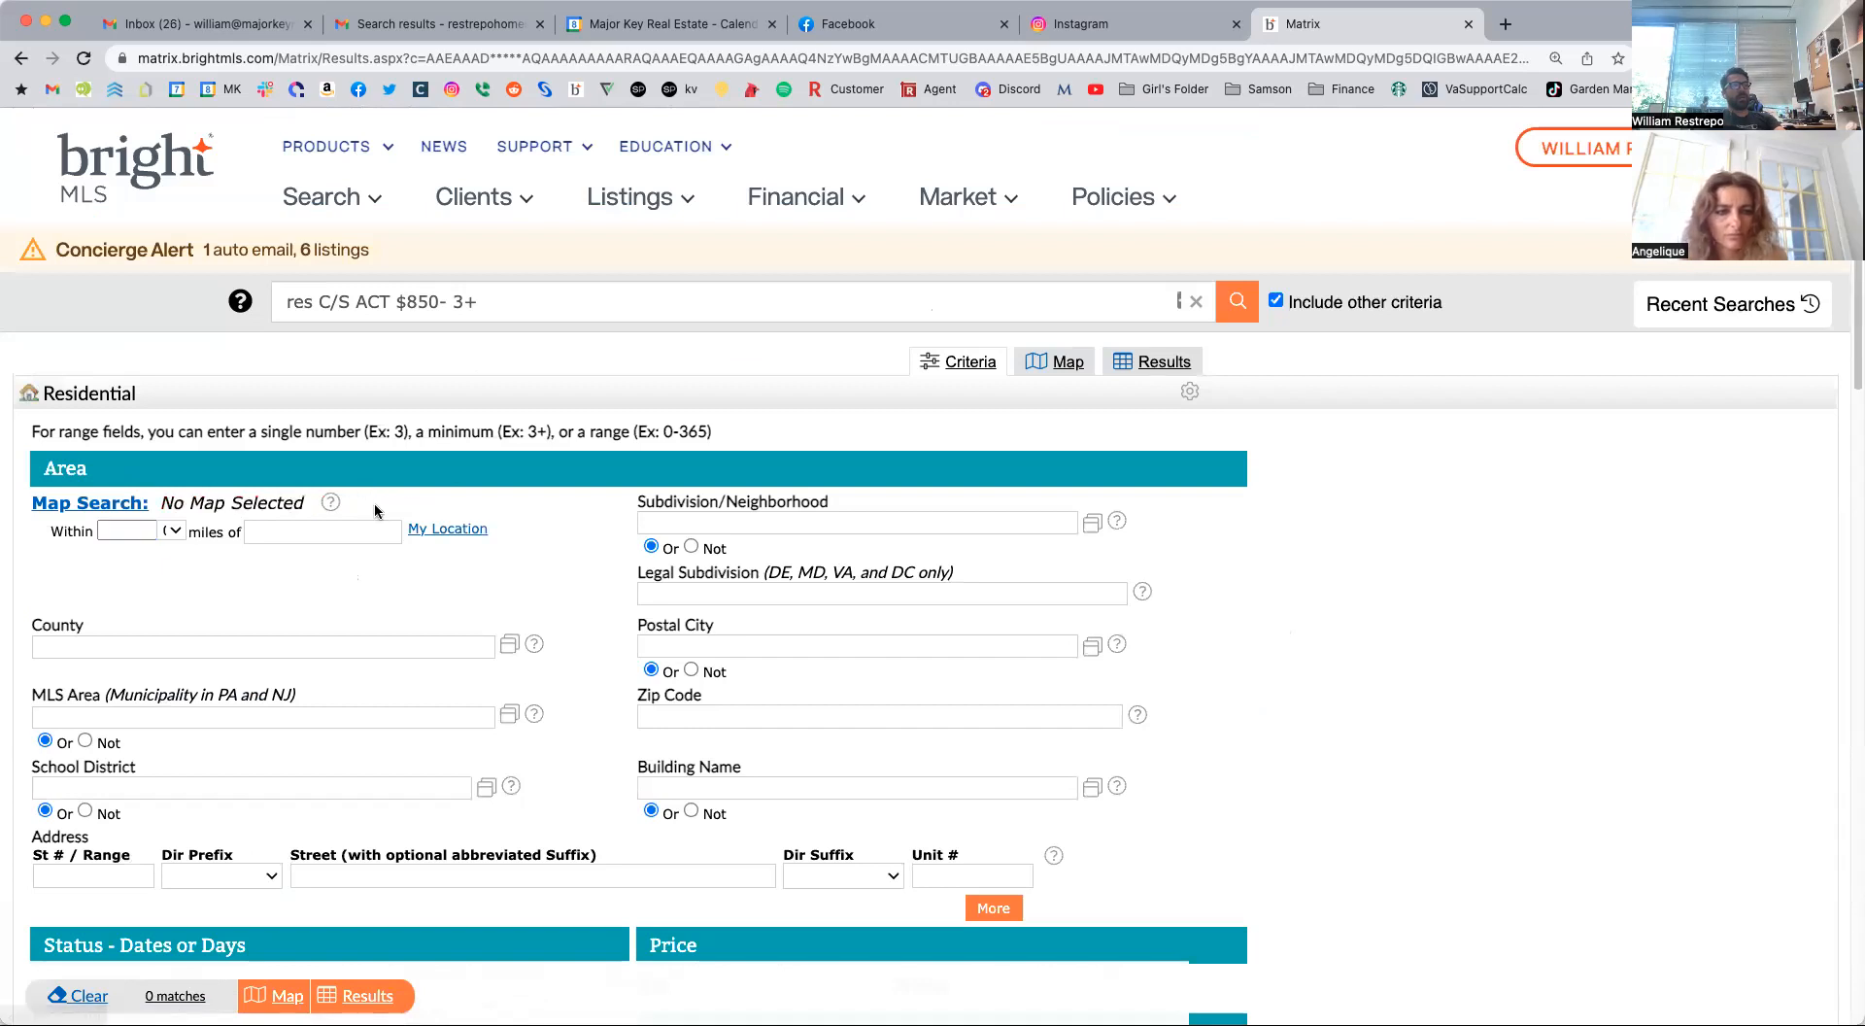
# Set the Price criterion to 800- (in thousands).
pyautogui.scroll(-4, 824, 802)
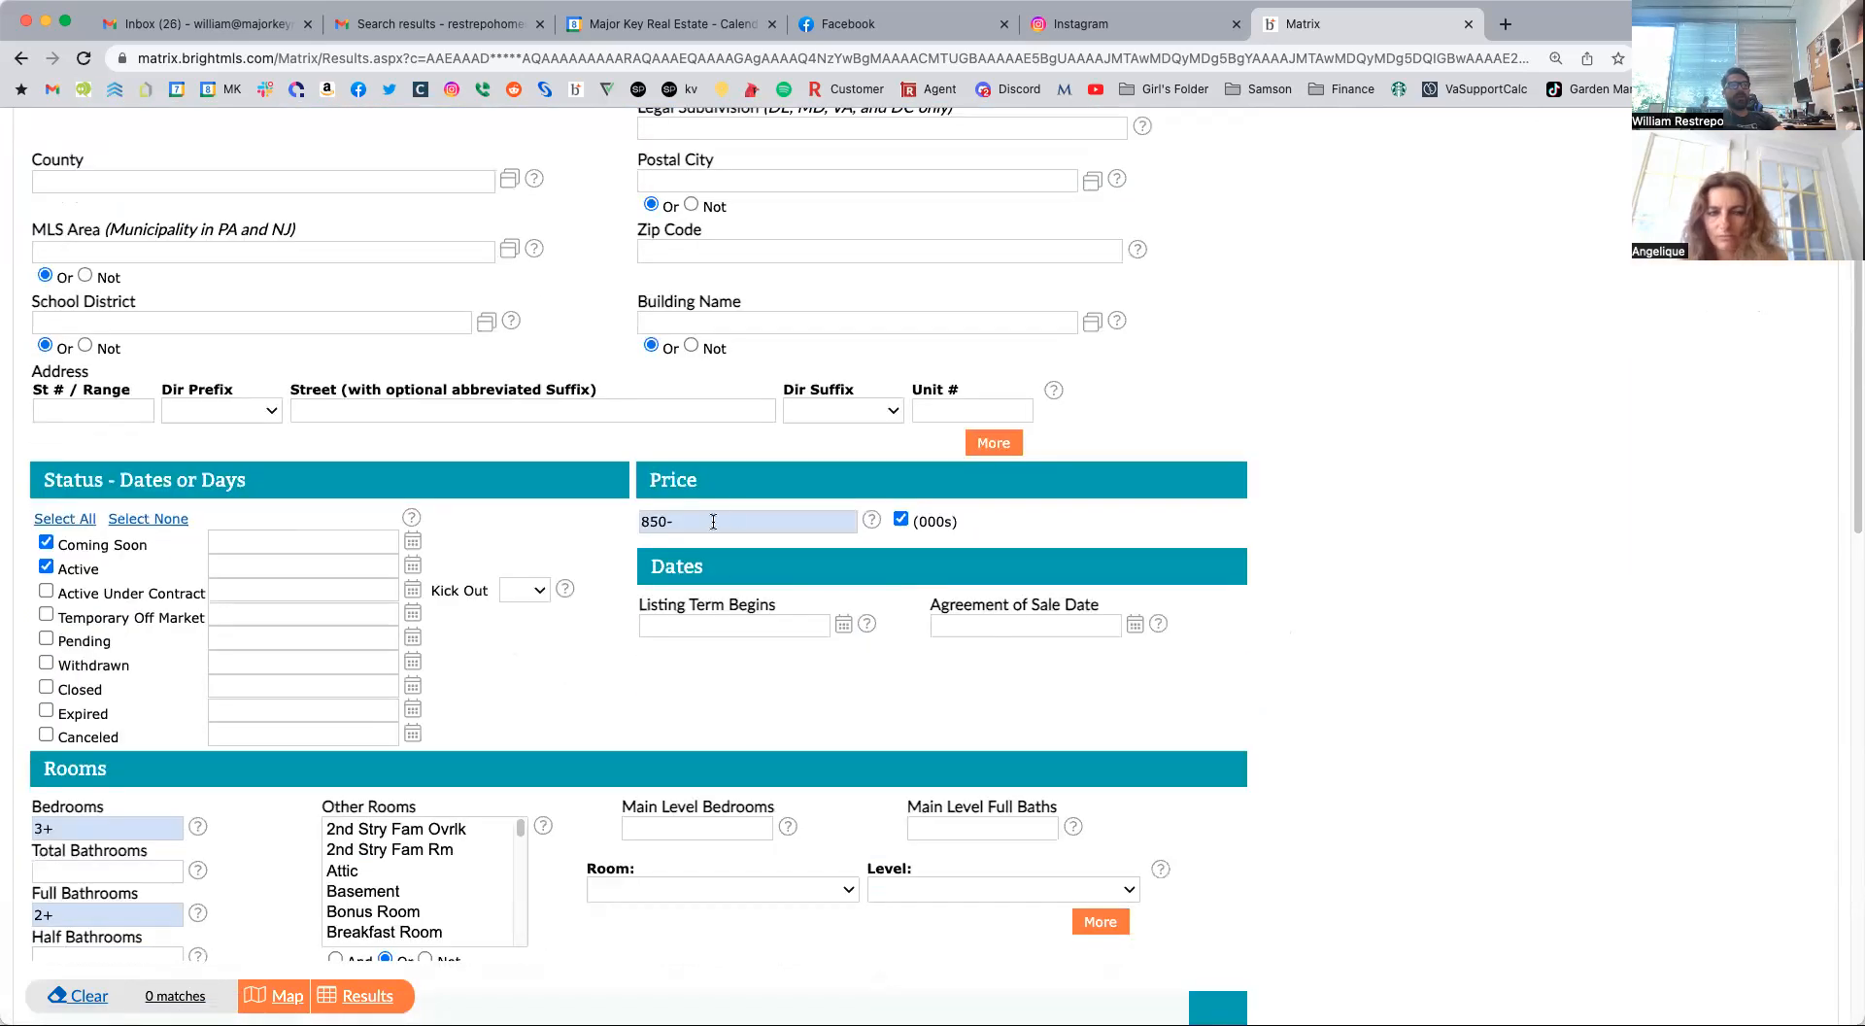
pyautogui.click(703, 521)
pyautogui.press('BackSpace')
pyautogui.press('BackSpace')
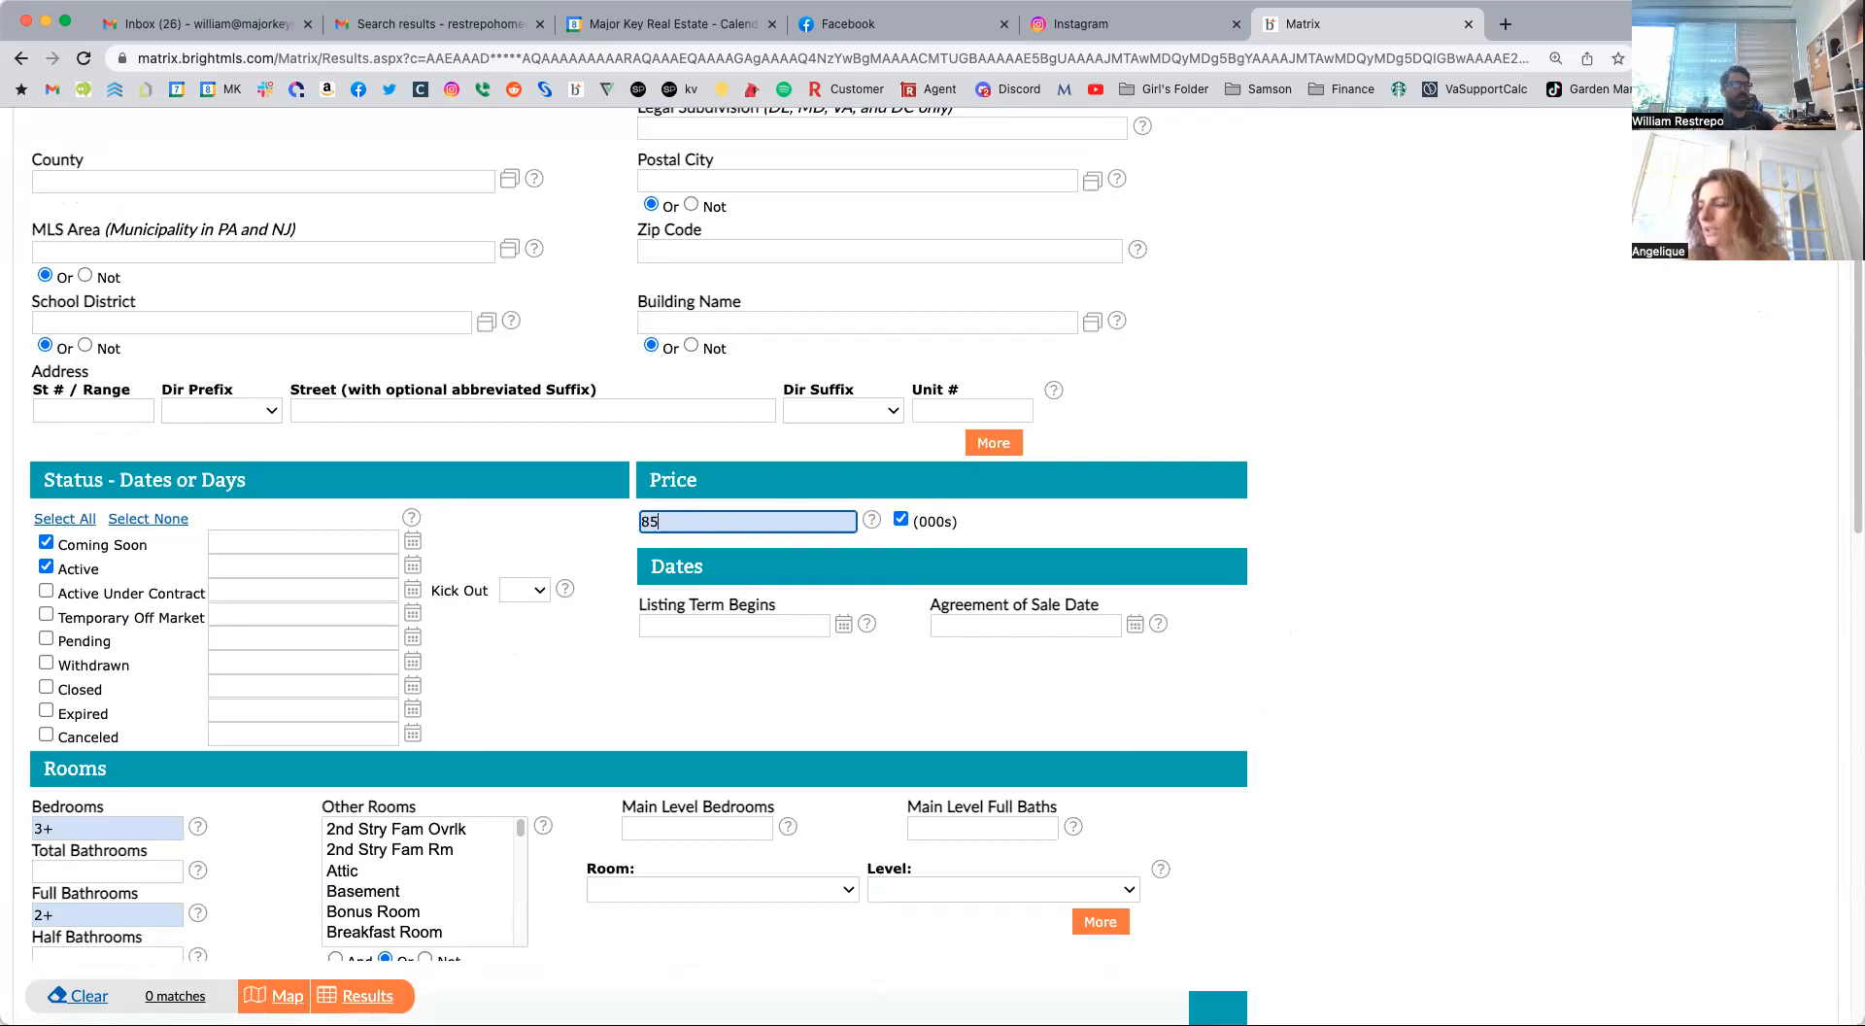
pyautogui.write('00-')
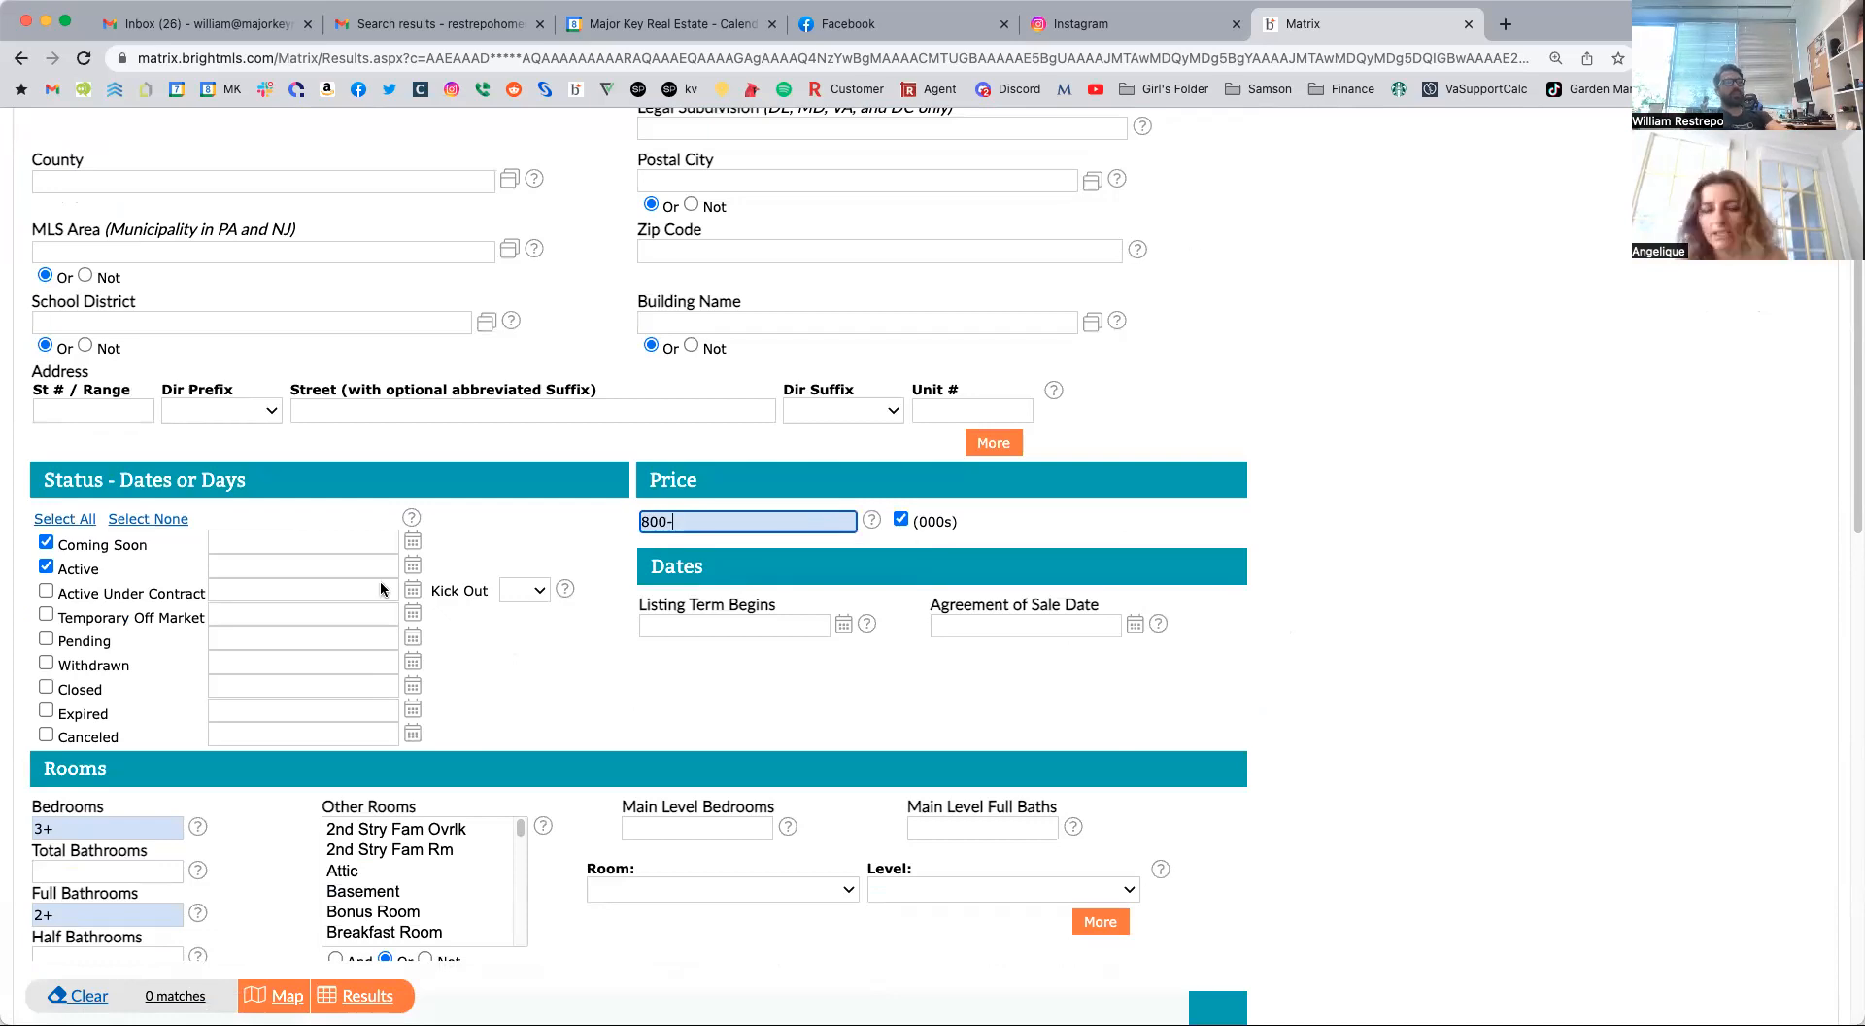
# Open the map and draw a closed polygon search area from Annandale past Alexandria, down the Potomac to Woodbridge and back via Fairfax Station.
pyautogui.click(280, 996)
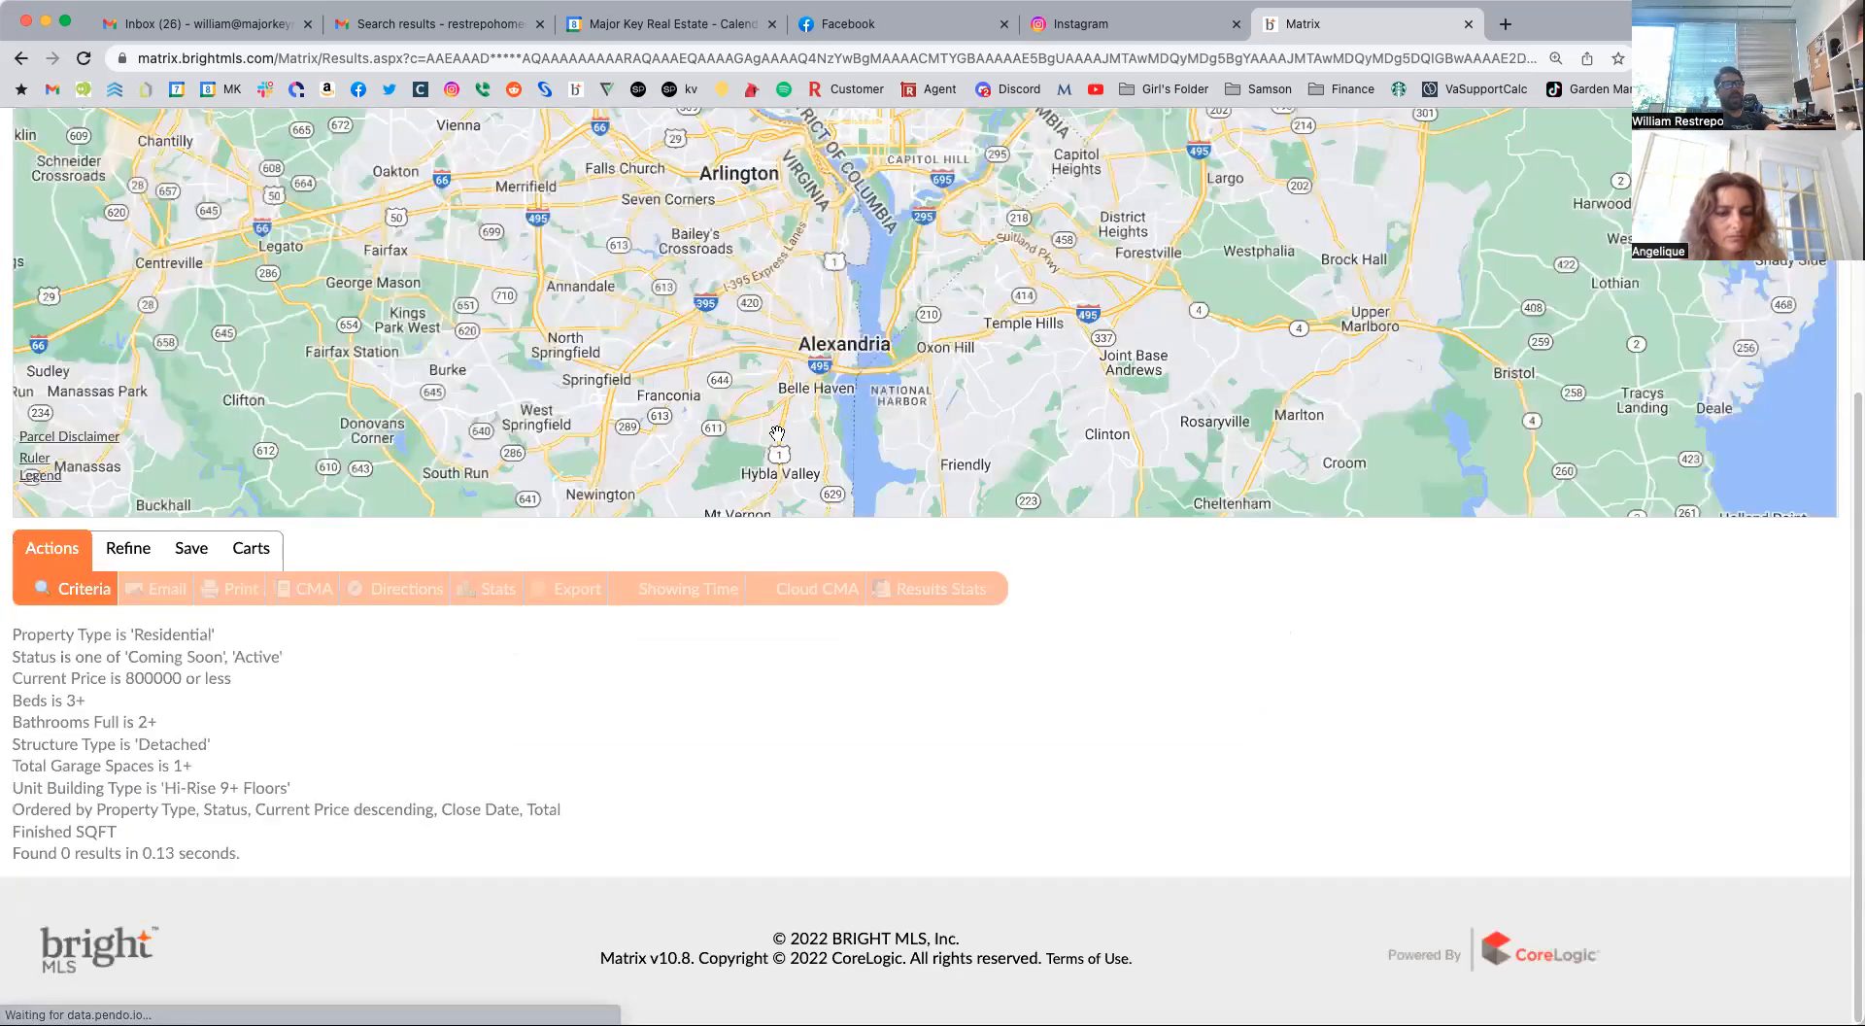
pyautogui.scroll(4, 1127, 713)
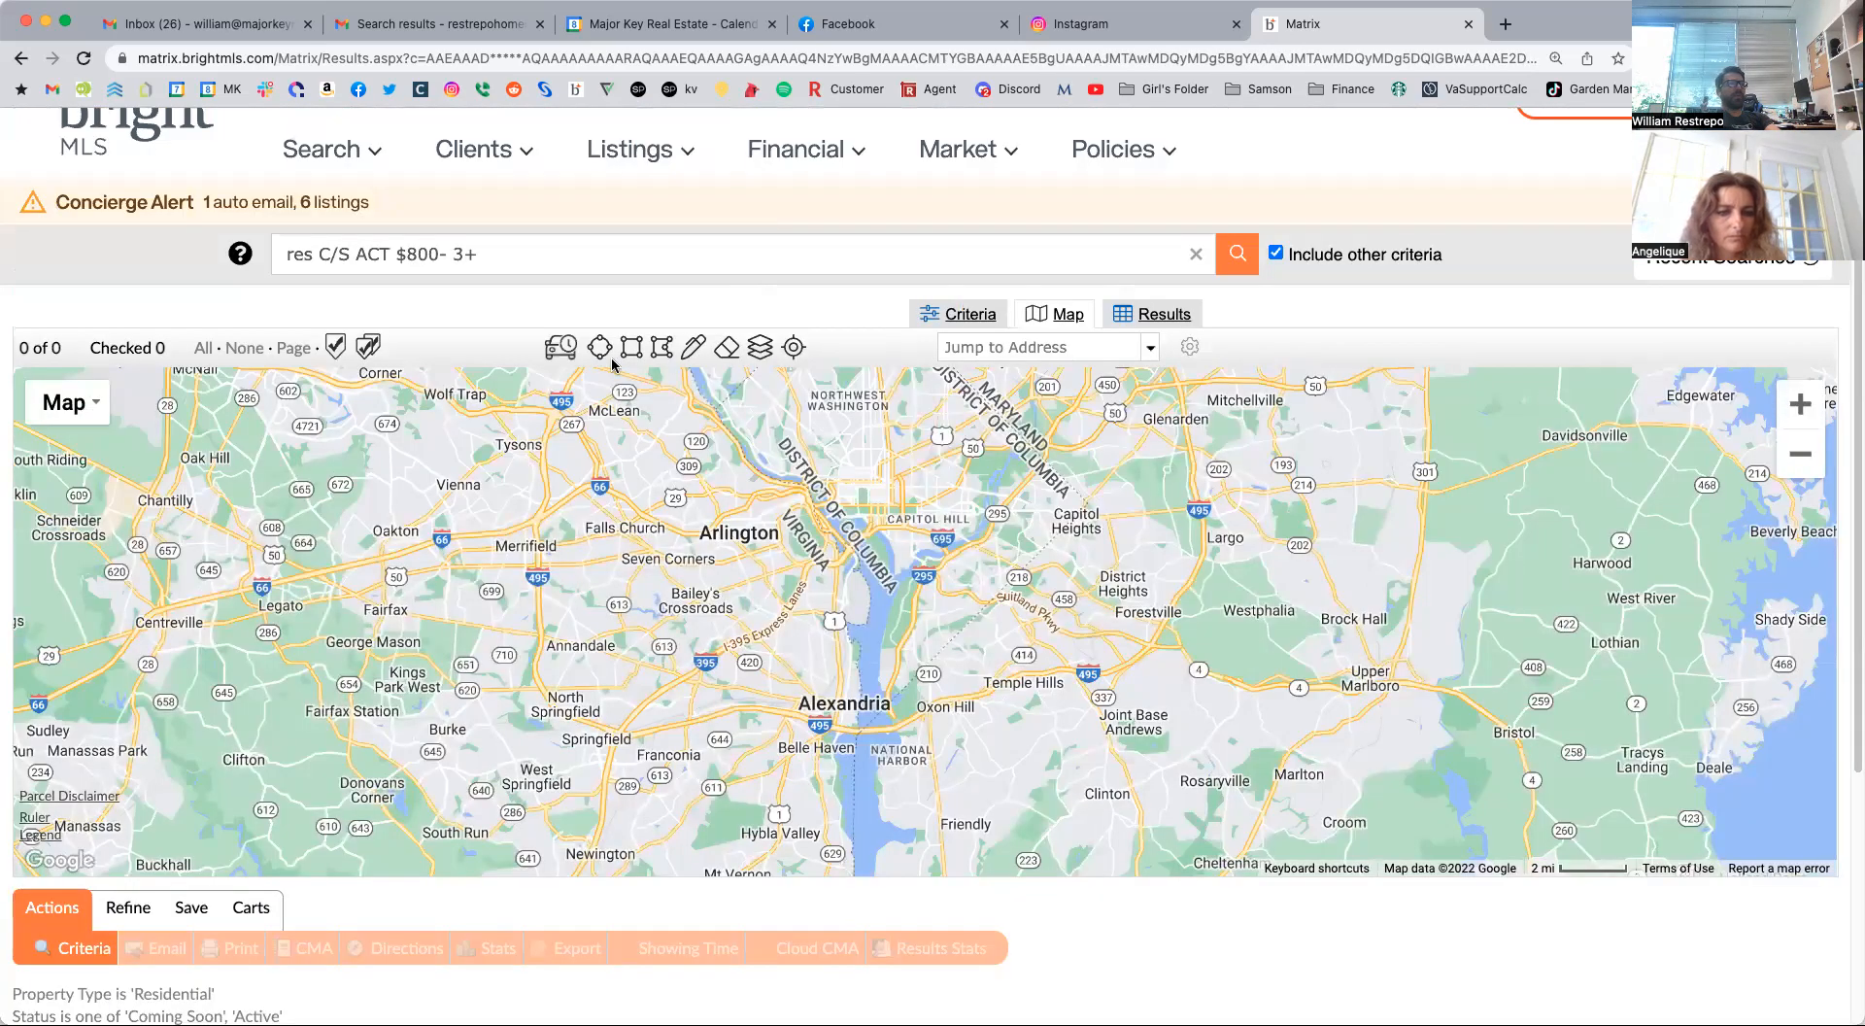
pyautogui.click(661, 349)
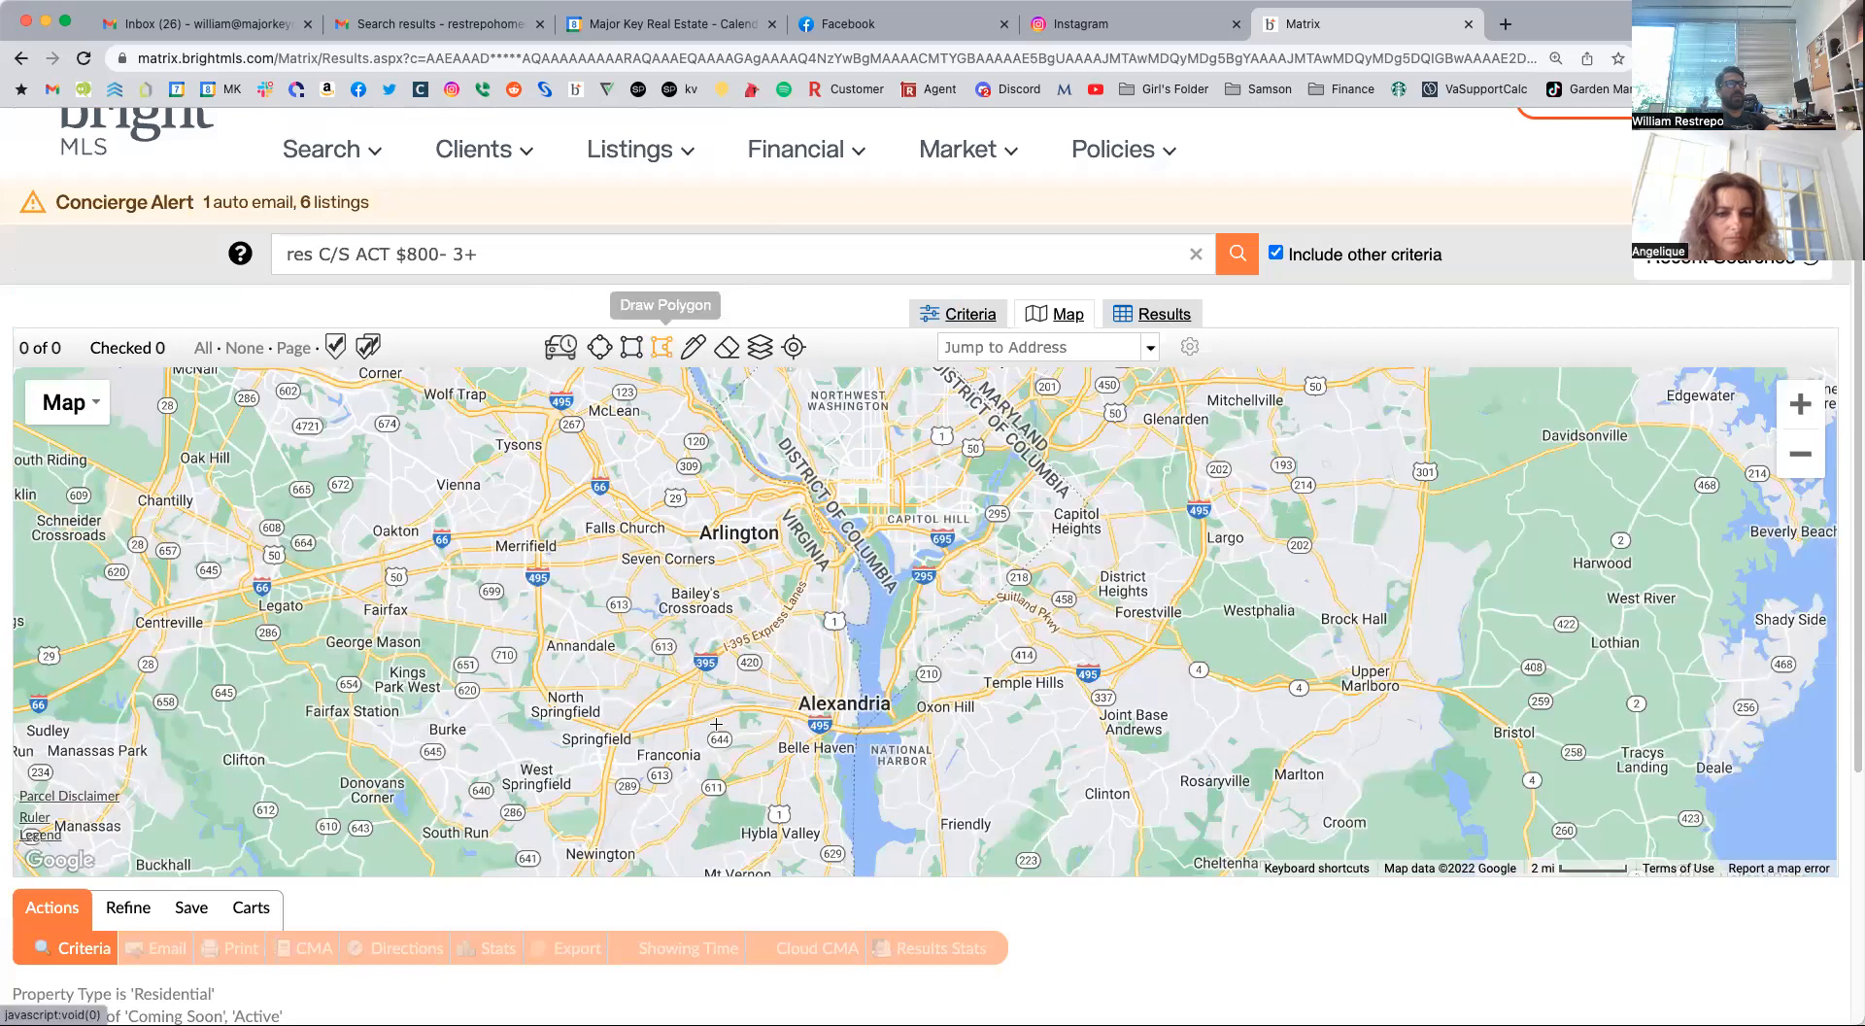
pyautogui.click(685, 662)
pyautogui.click(860, 730)
pyautogui.moveTo(843, 828); pyautogui.dragTo(854, 550)
pyautogui.click(838, 654)
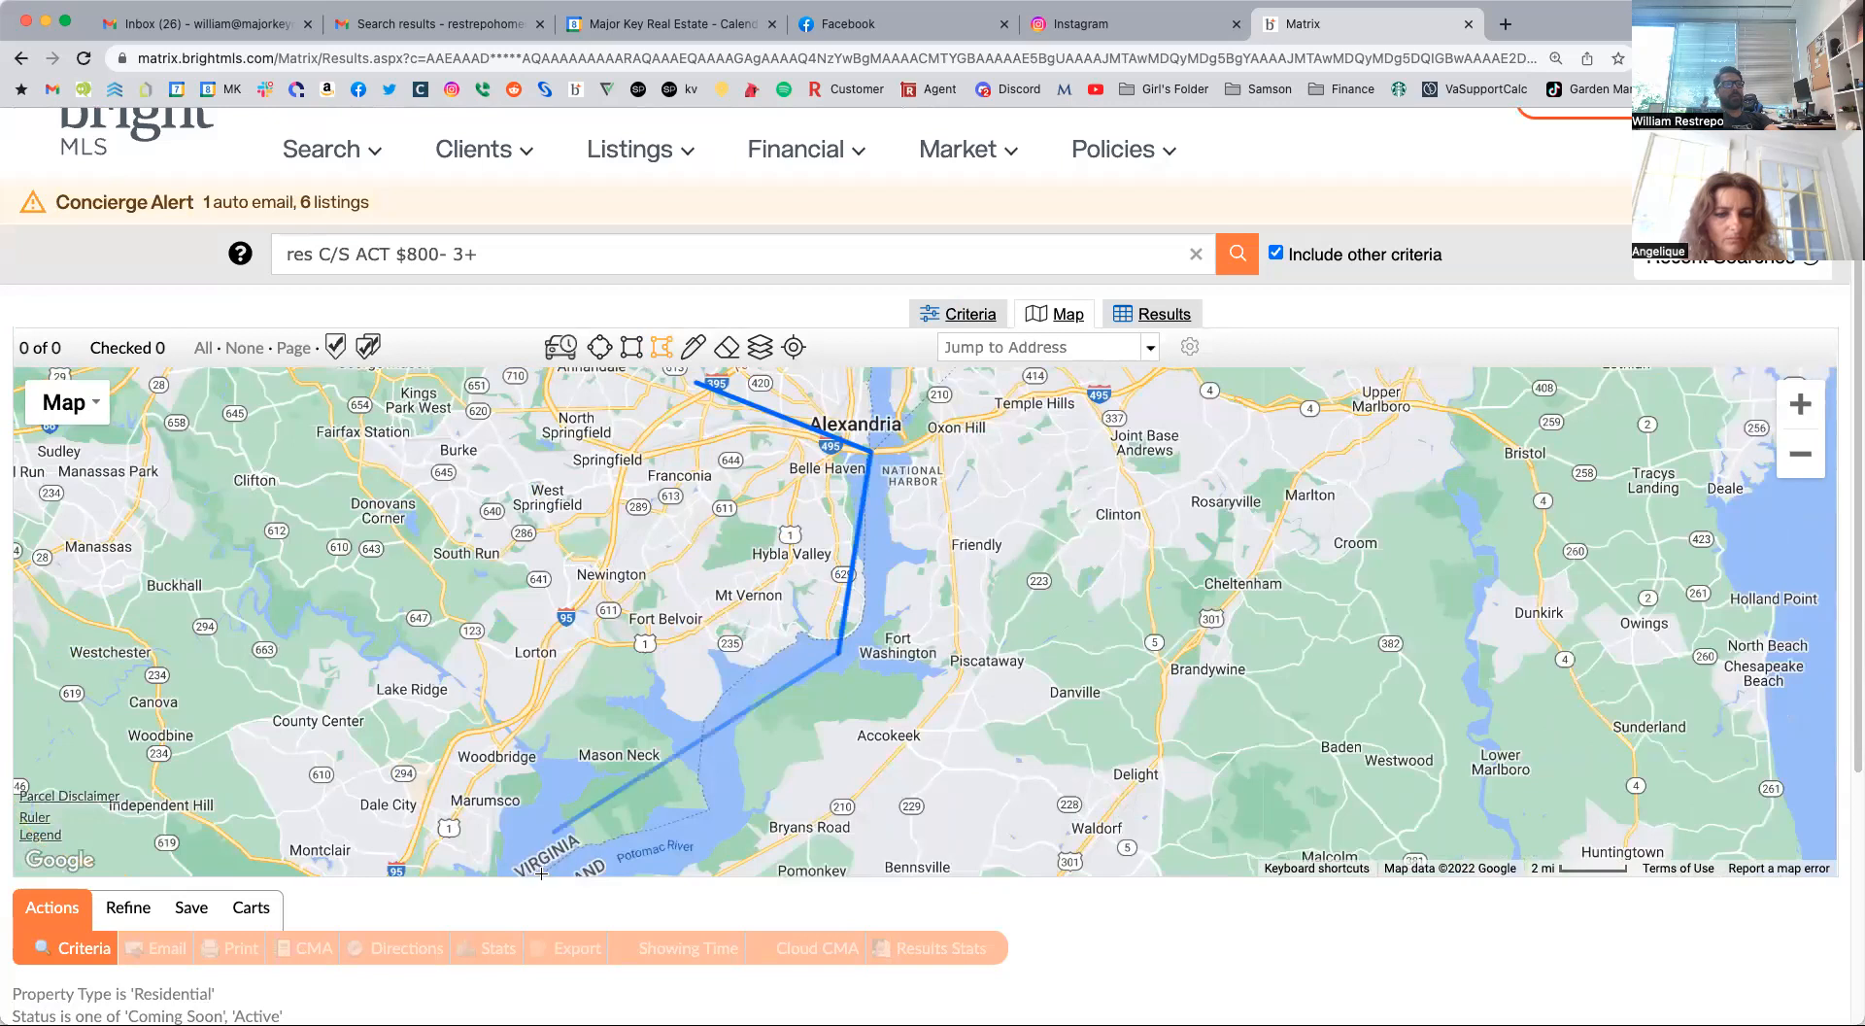
pyautogui.click(522, 863)
pyautogui.click(276, 782)
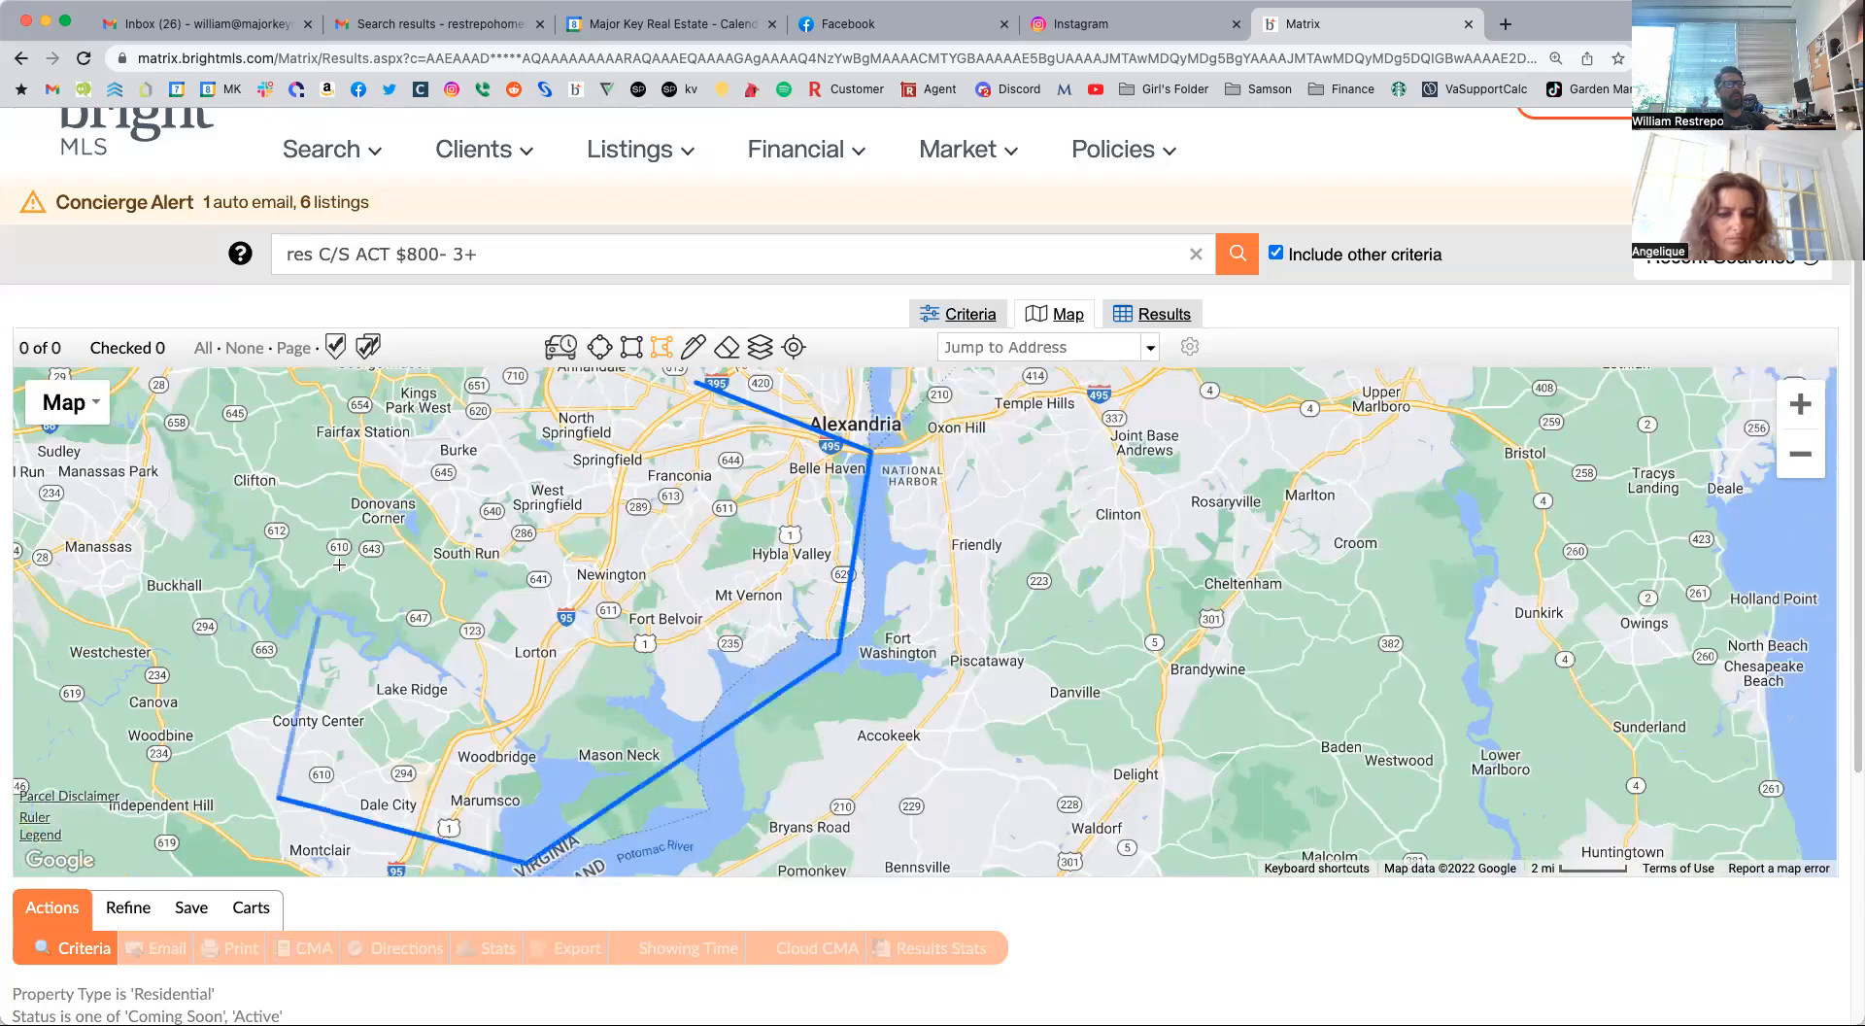
pyautogui.scroll(5, 297, 707)
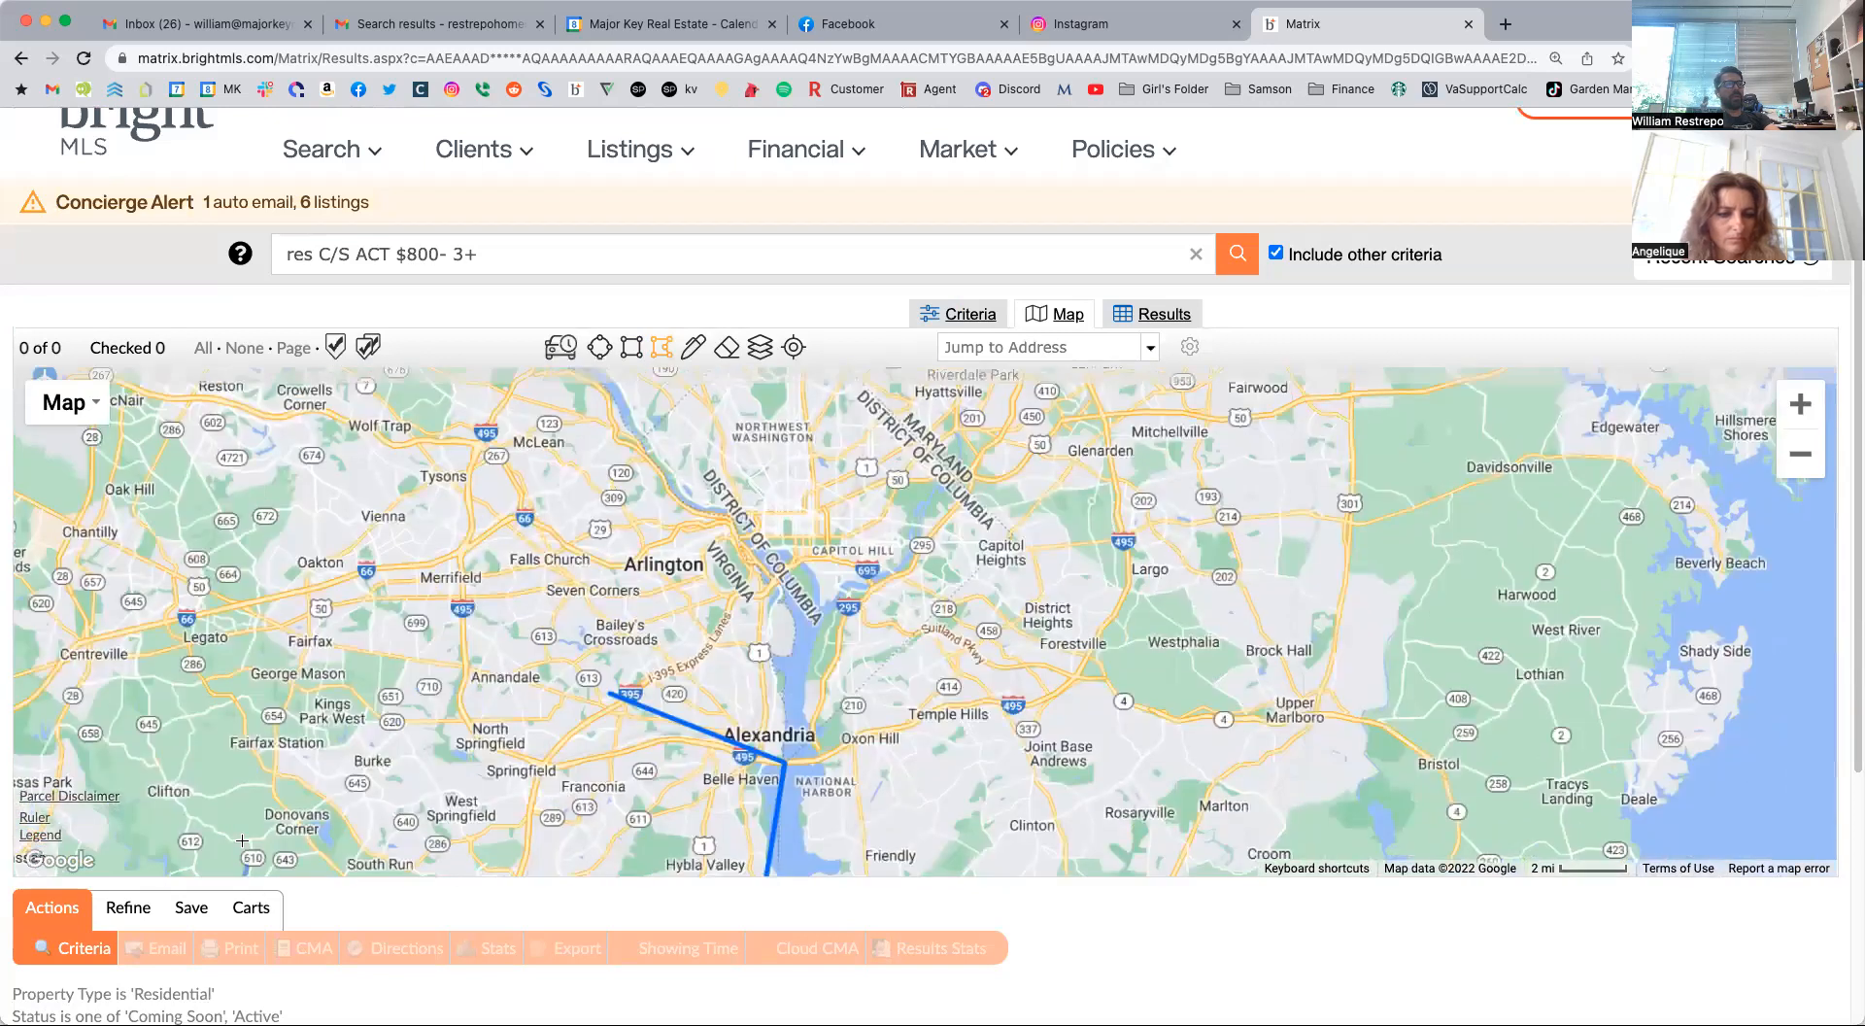
pyautogui.click(609, 693)
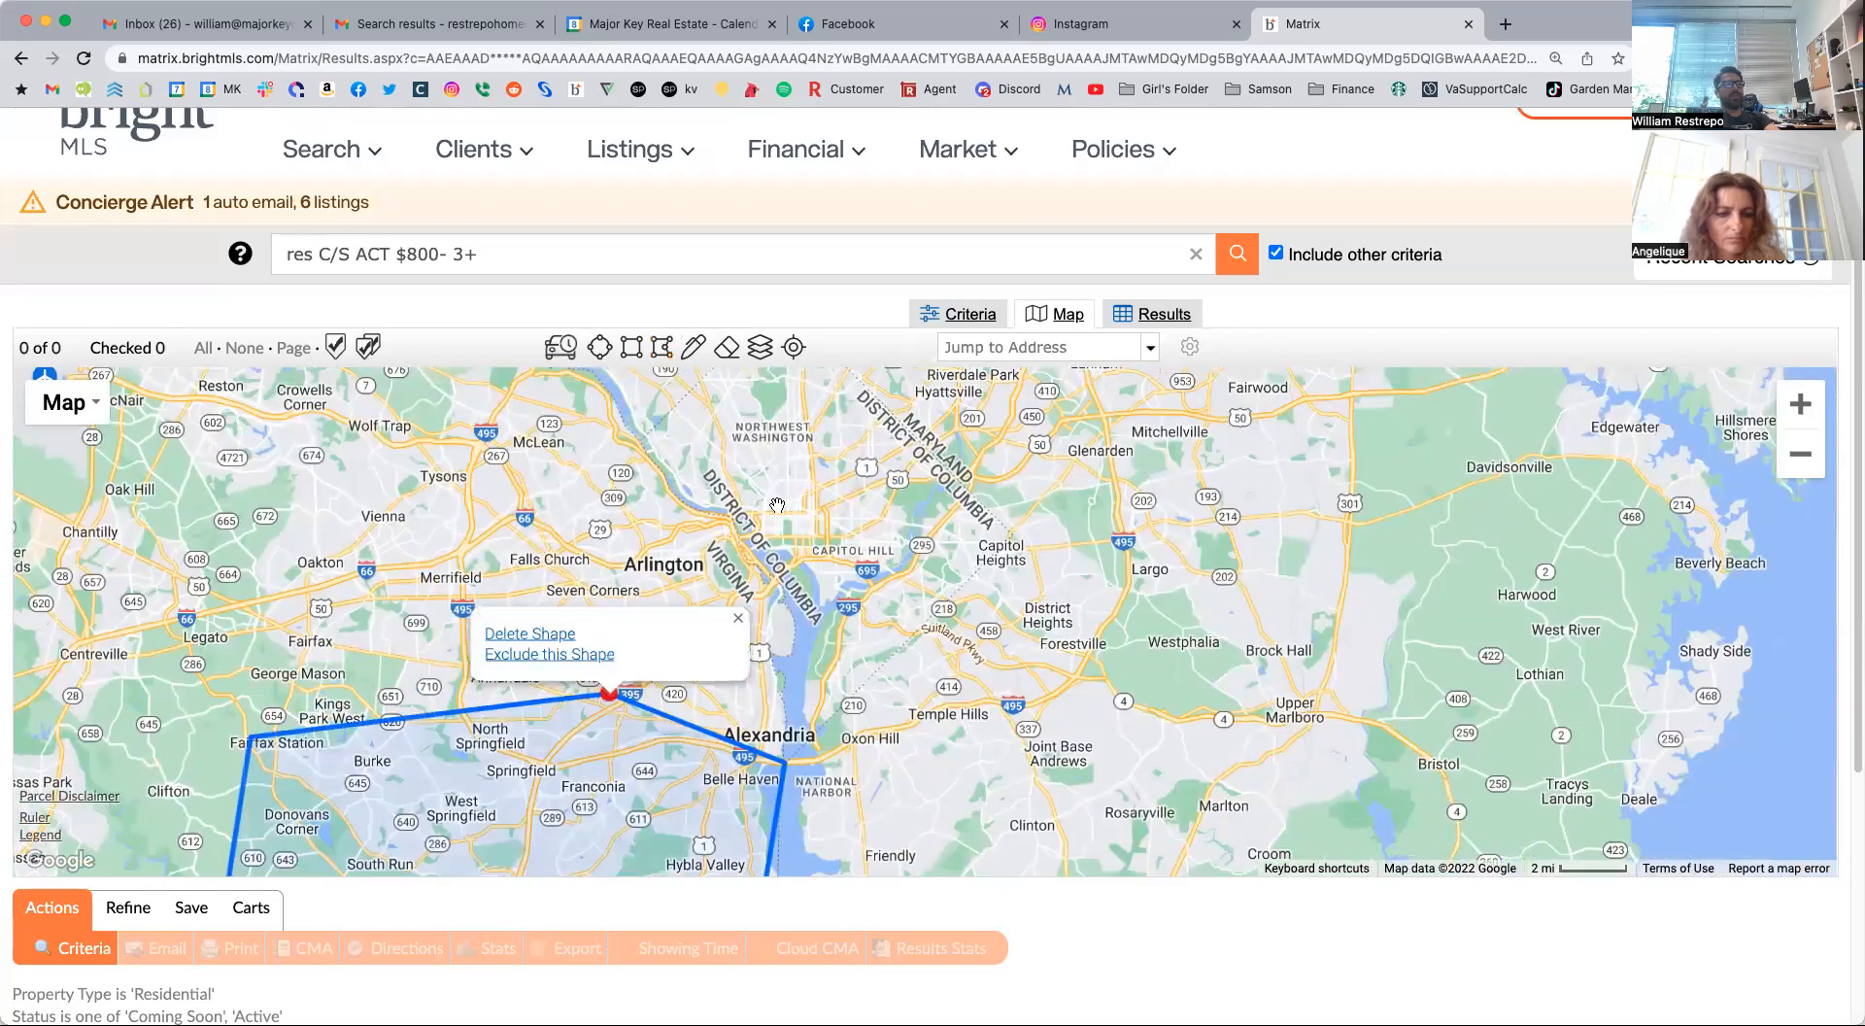
# Return to the search criteria, keep Structure Type on Detached, and clear the Total Garage Spaces value.
pyautogui.click(935, 315)
pyautogui.scroll(-7, 866, 685)
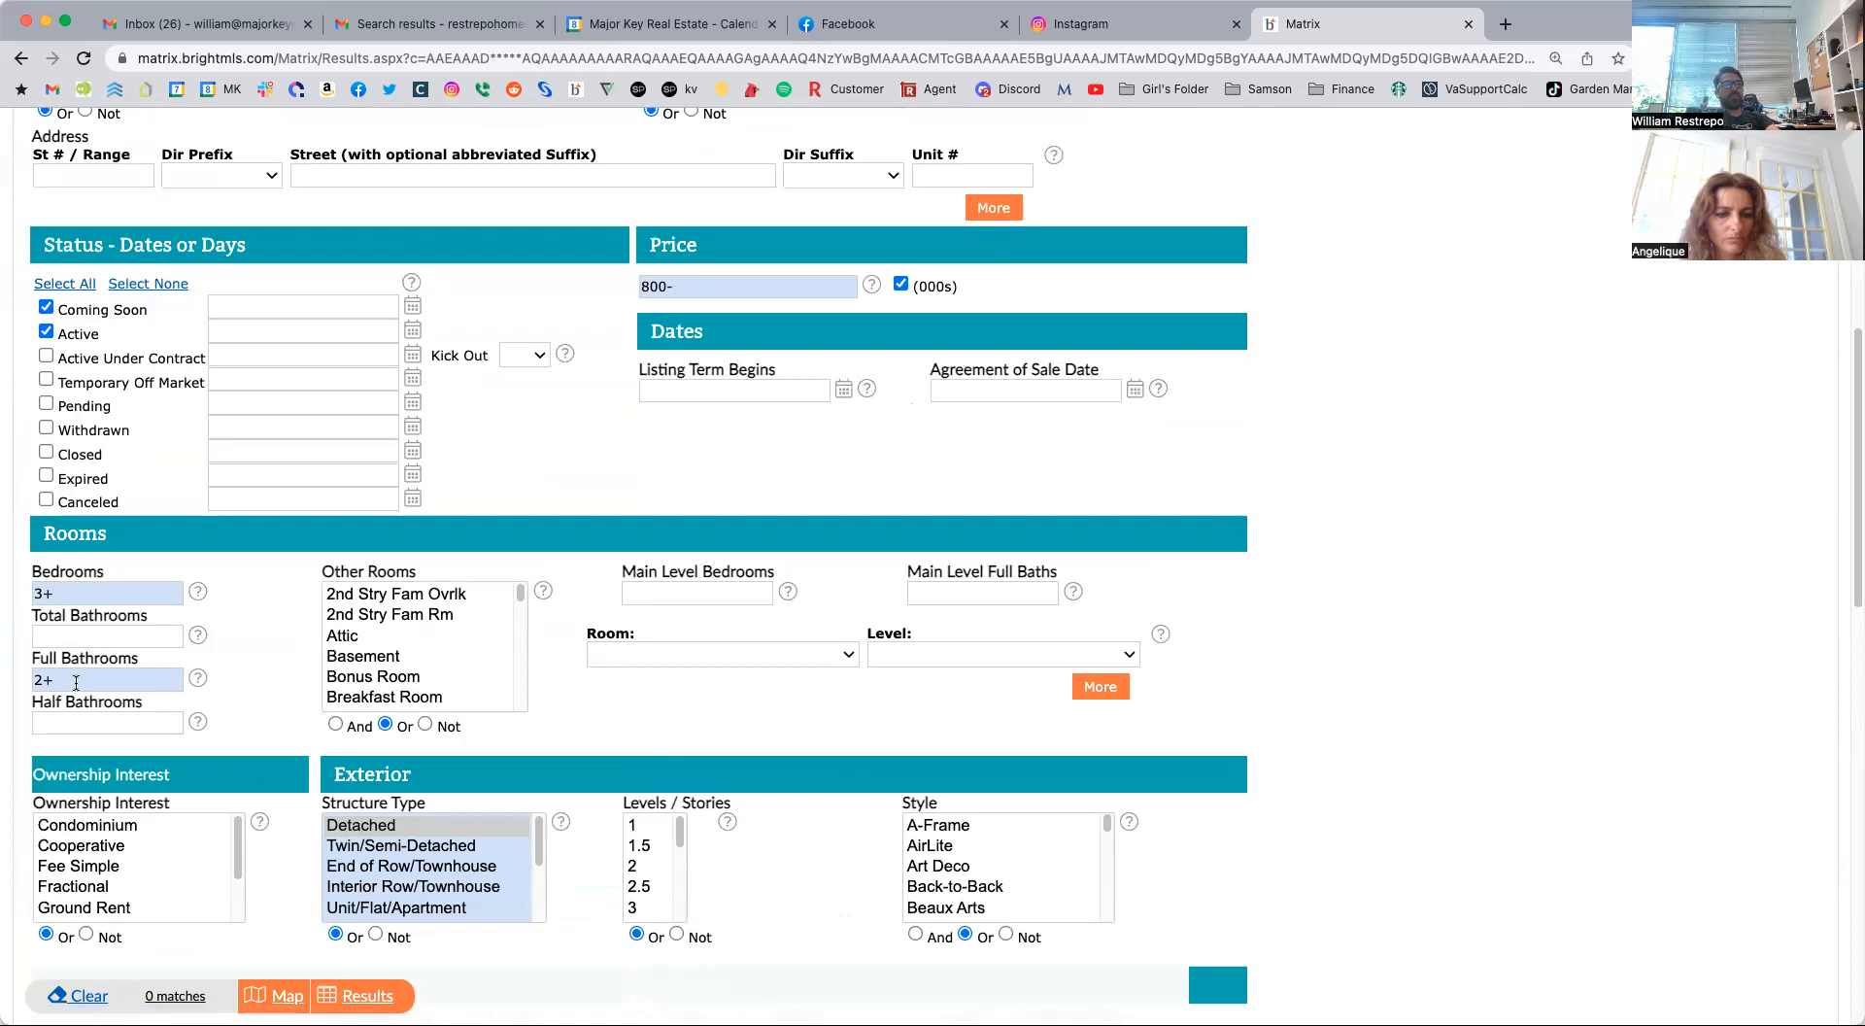
pyautogui.click(367, 833)
pyautogui.scroll(8, 1296, 546)
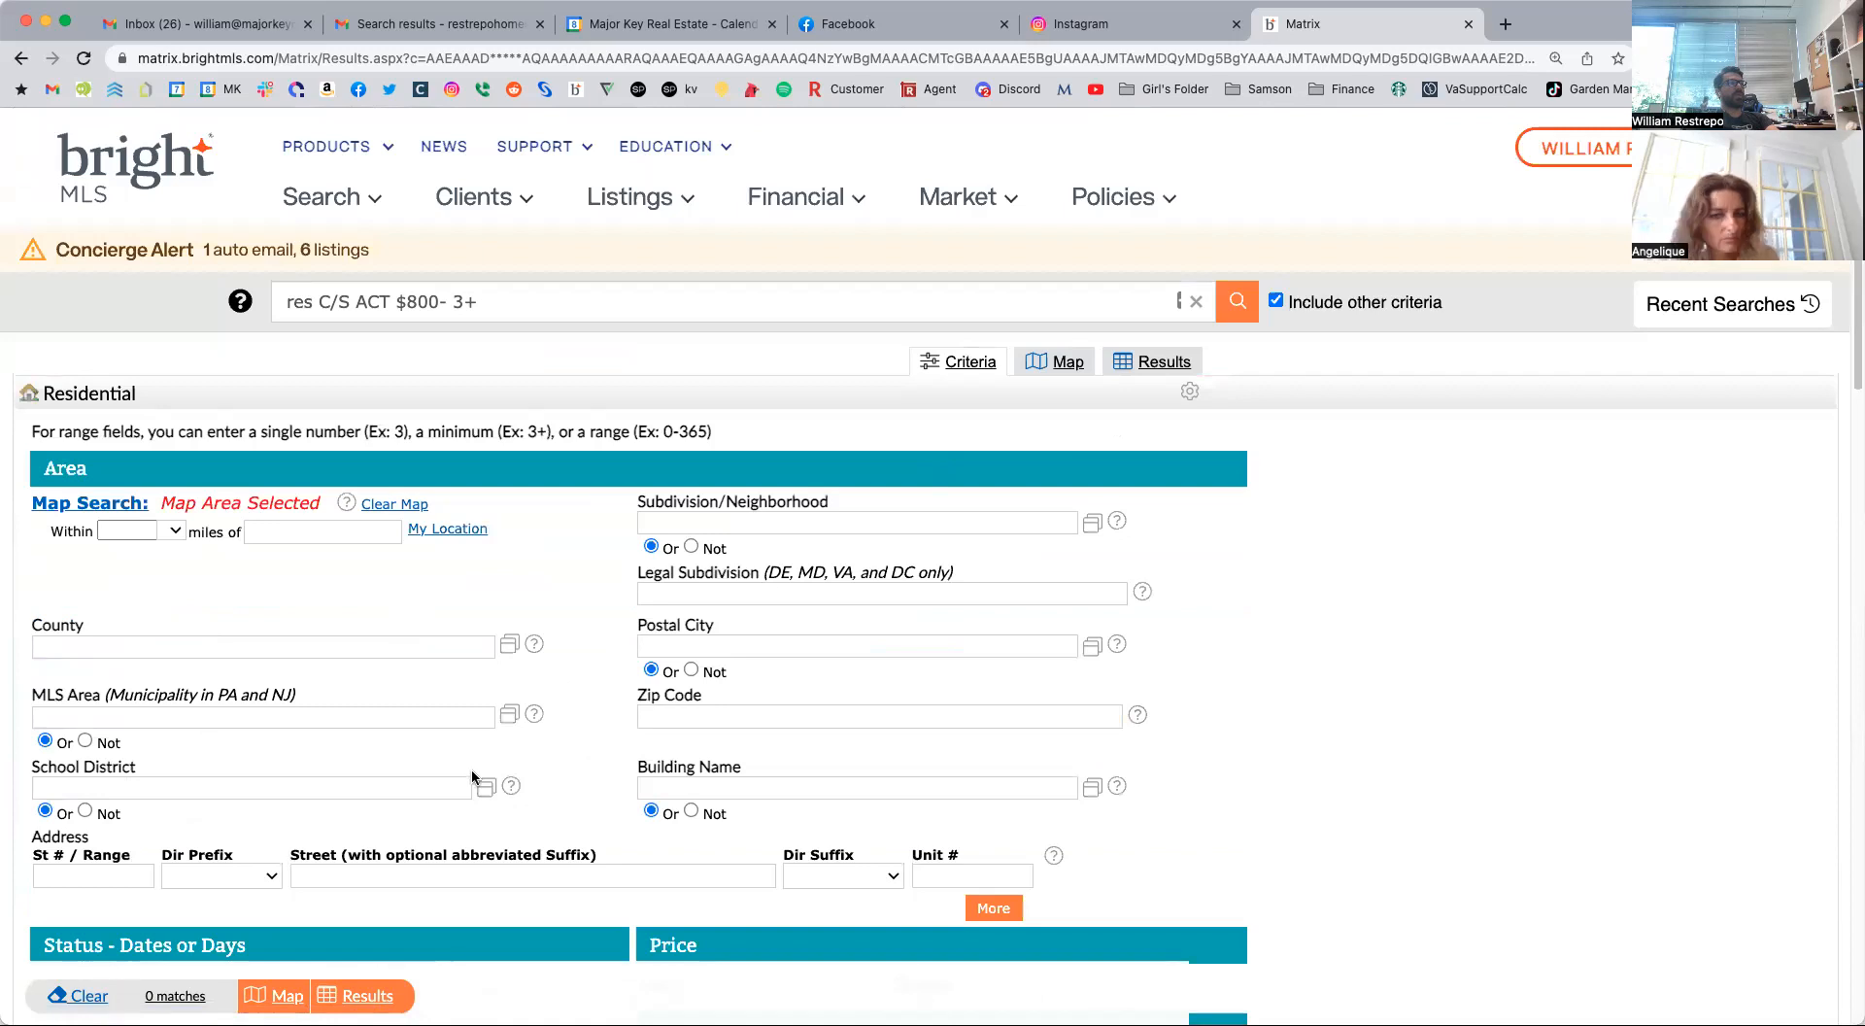
pyautogui.scroll(-10, 470, 767)
pyautogui.click(335, 726)
pyautogui.press('BackSpace')
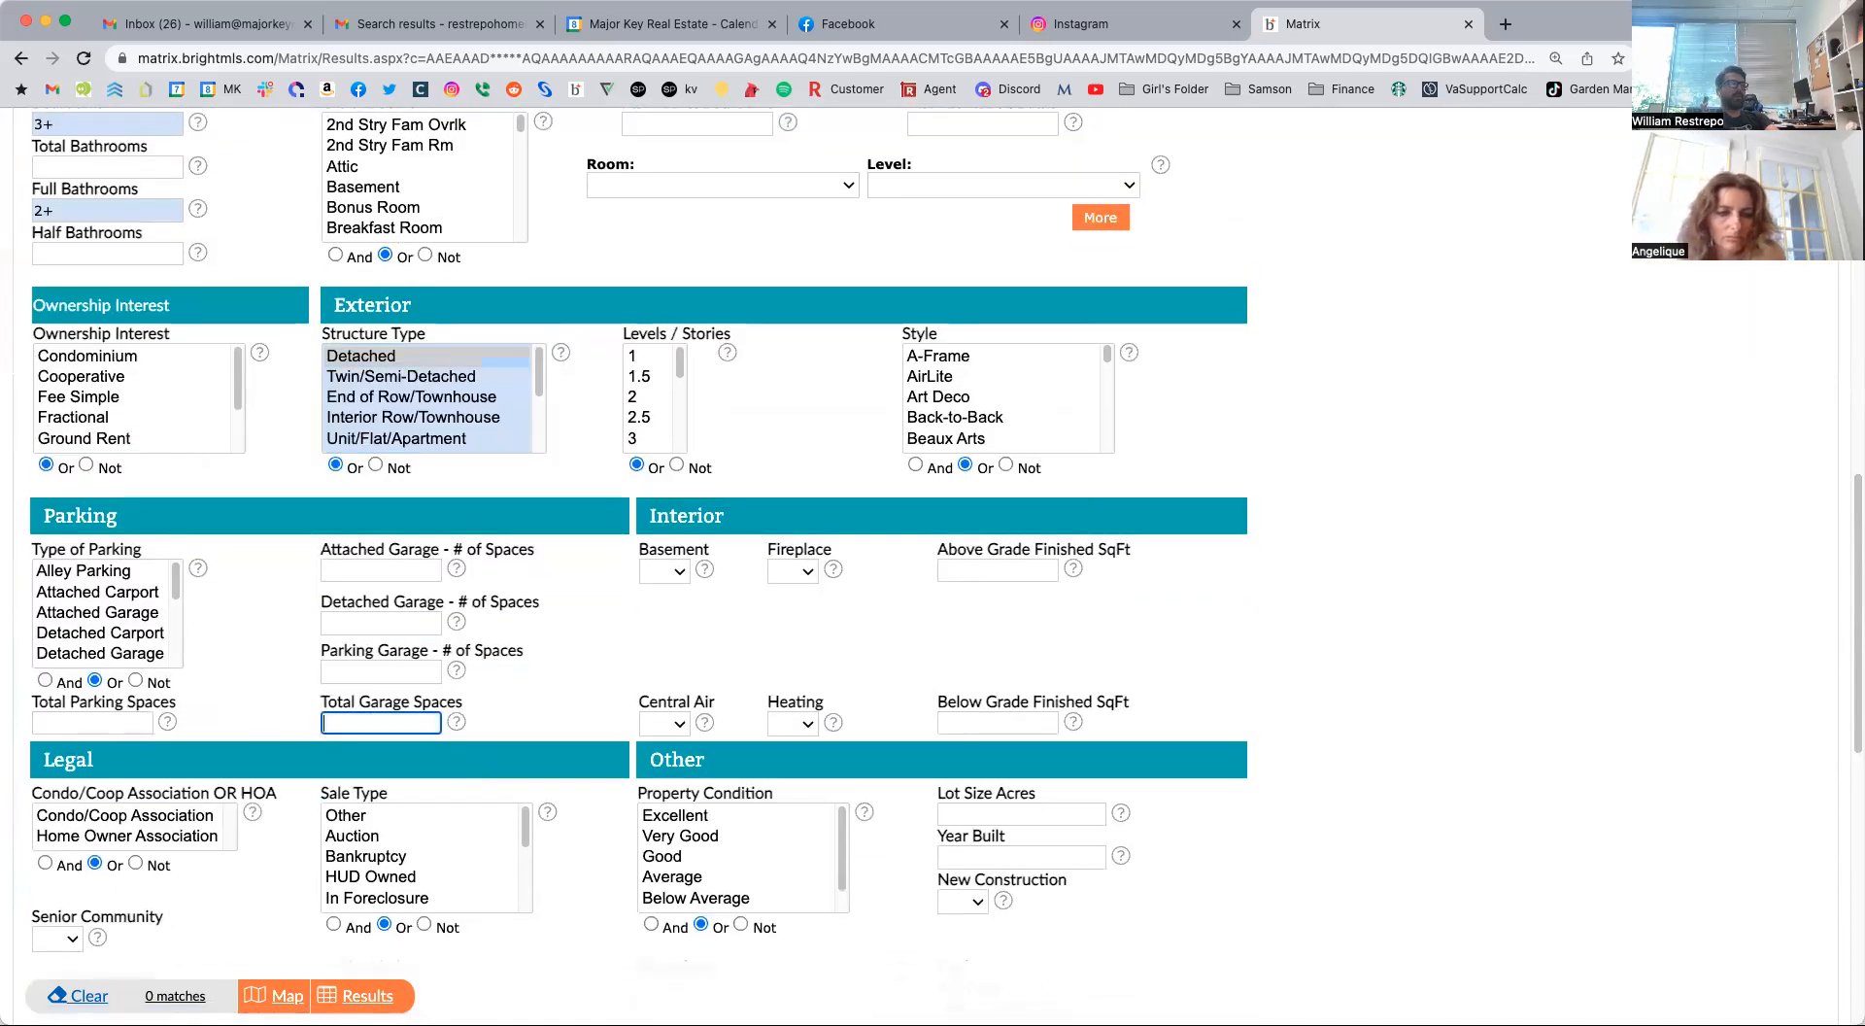
# Deselect Hi-Rise 9+ Floors from Unit Building Type in the additional fields.
pyautogui.scroll(-5, 535, 691)
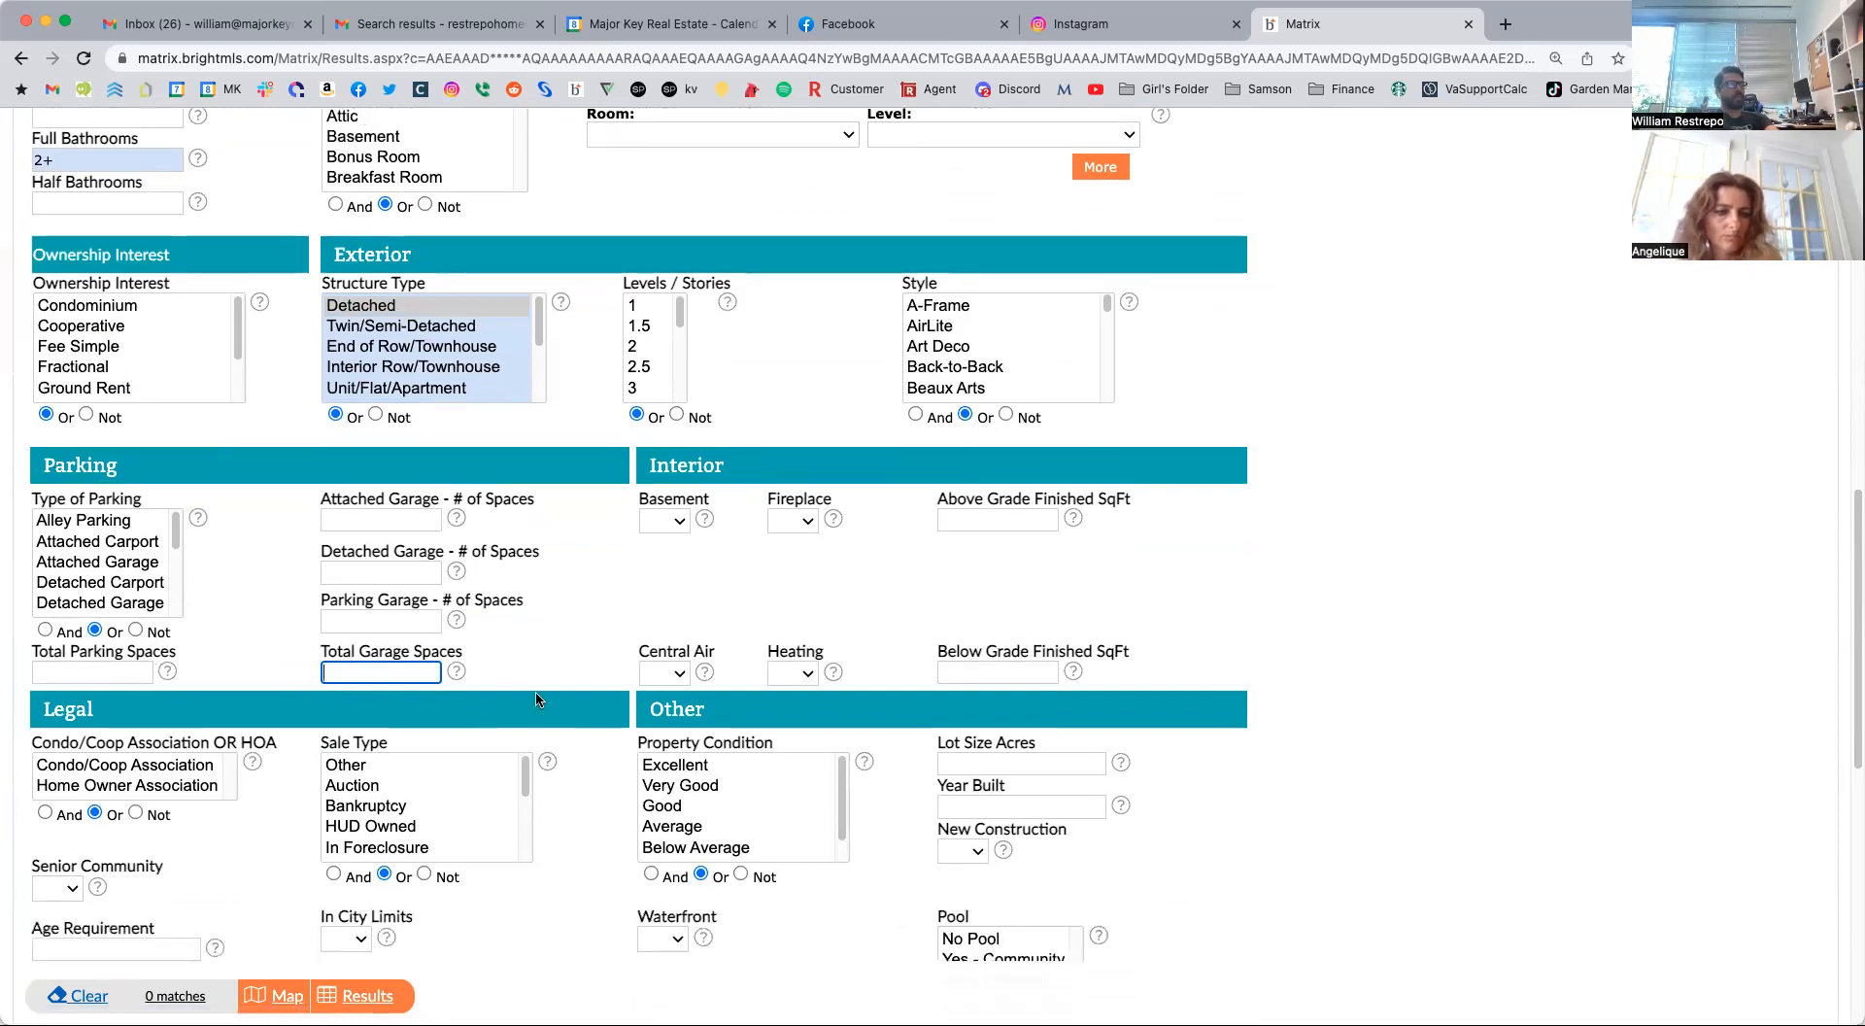
pyautogui.scroll(-4, 534, 691)
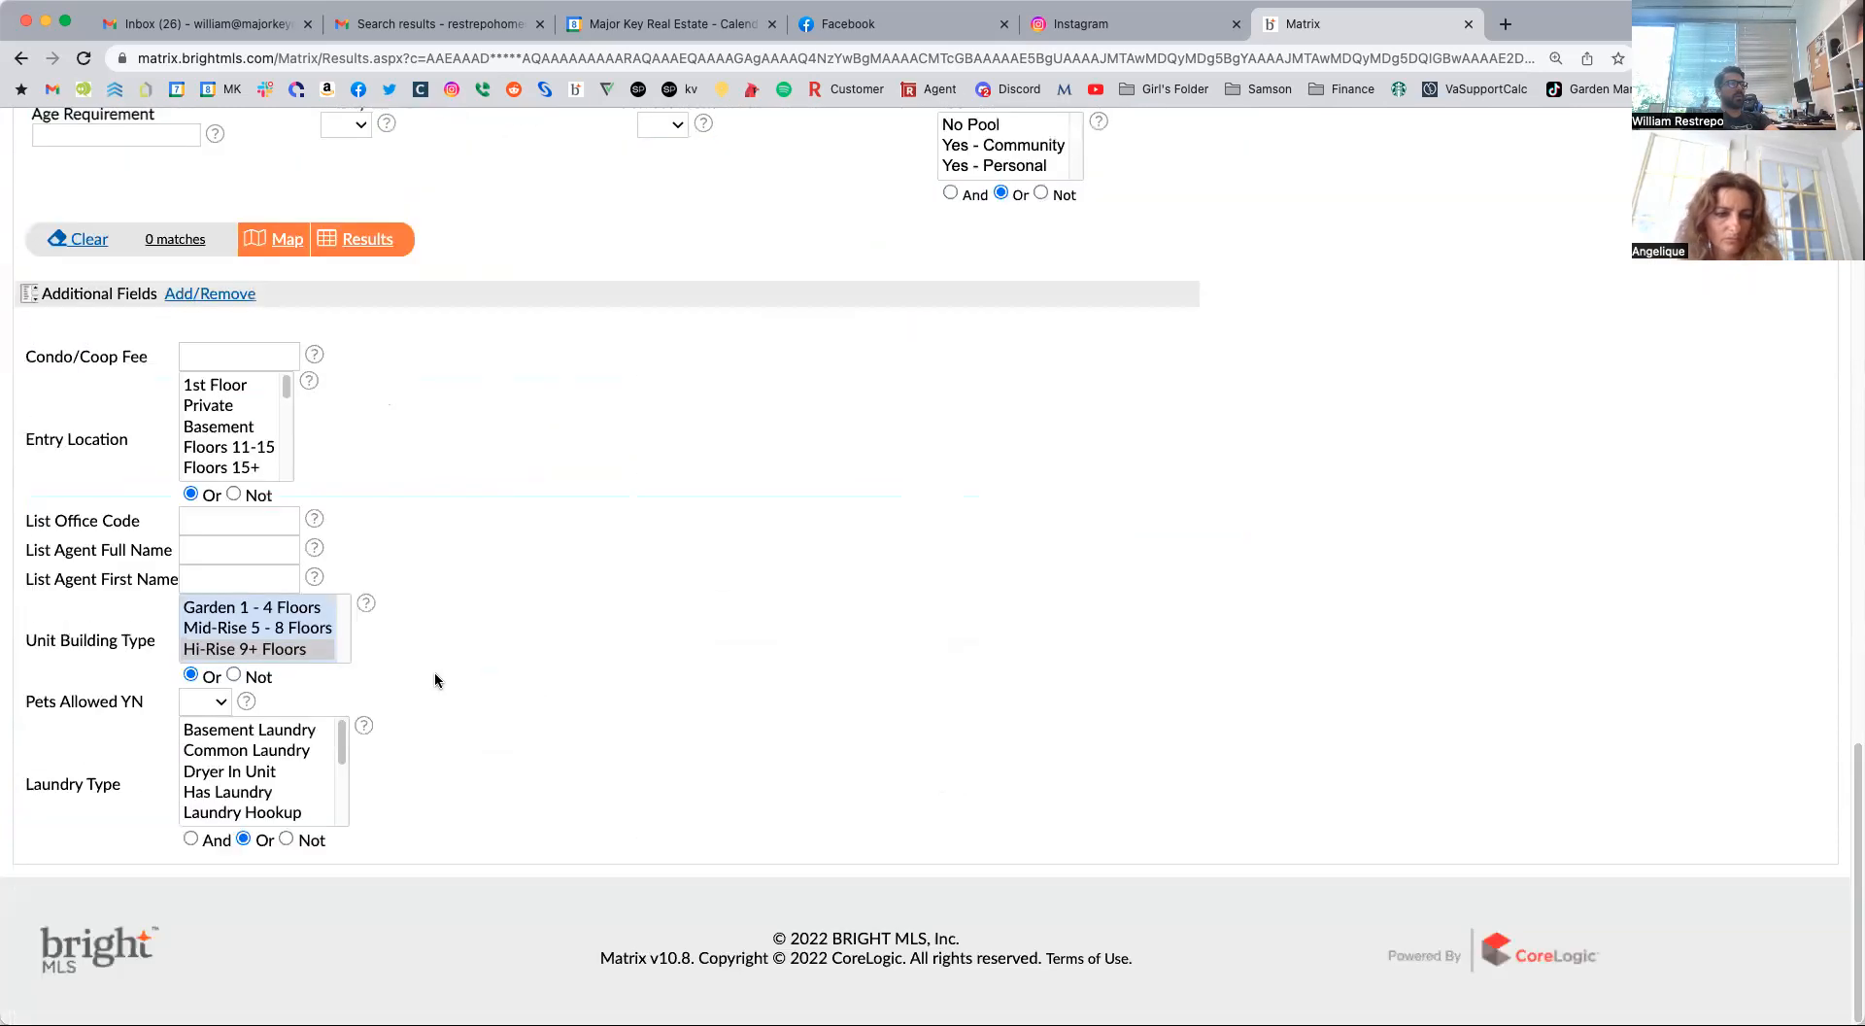
pyautogui.keyDown('super'); pyautogui.click(251, 652); pyautogui.keyUp('super')
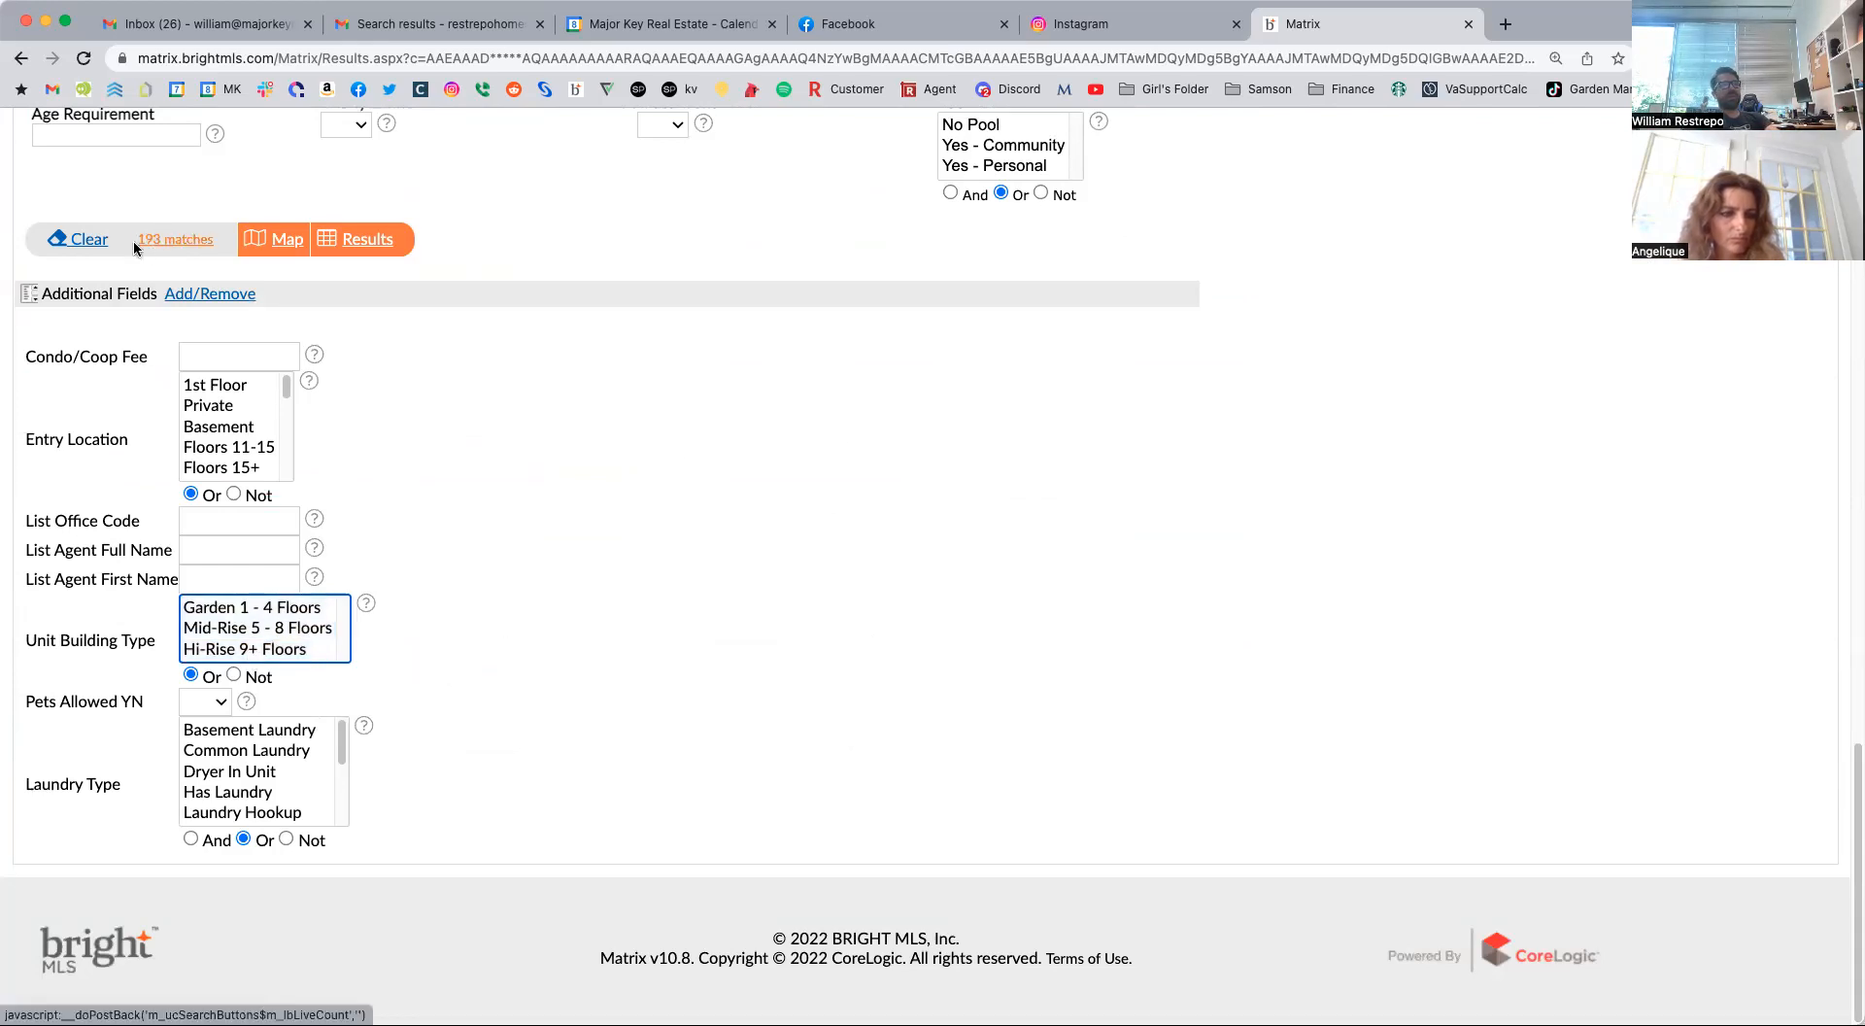
# Set Total Garage Spaces to 2+ in the Parking criteria.
pyautogui.scroll(10, 687, 557)
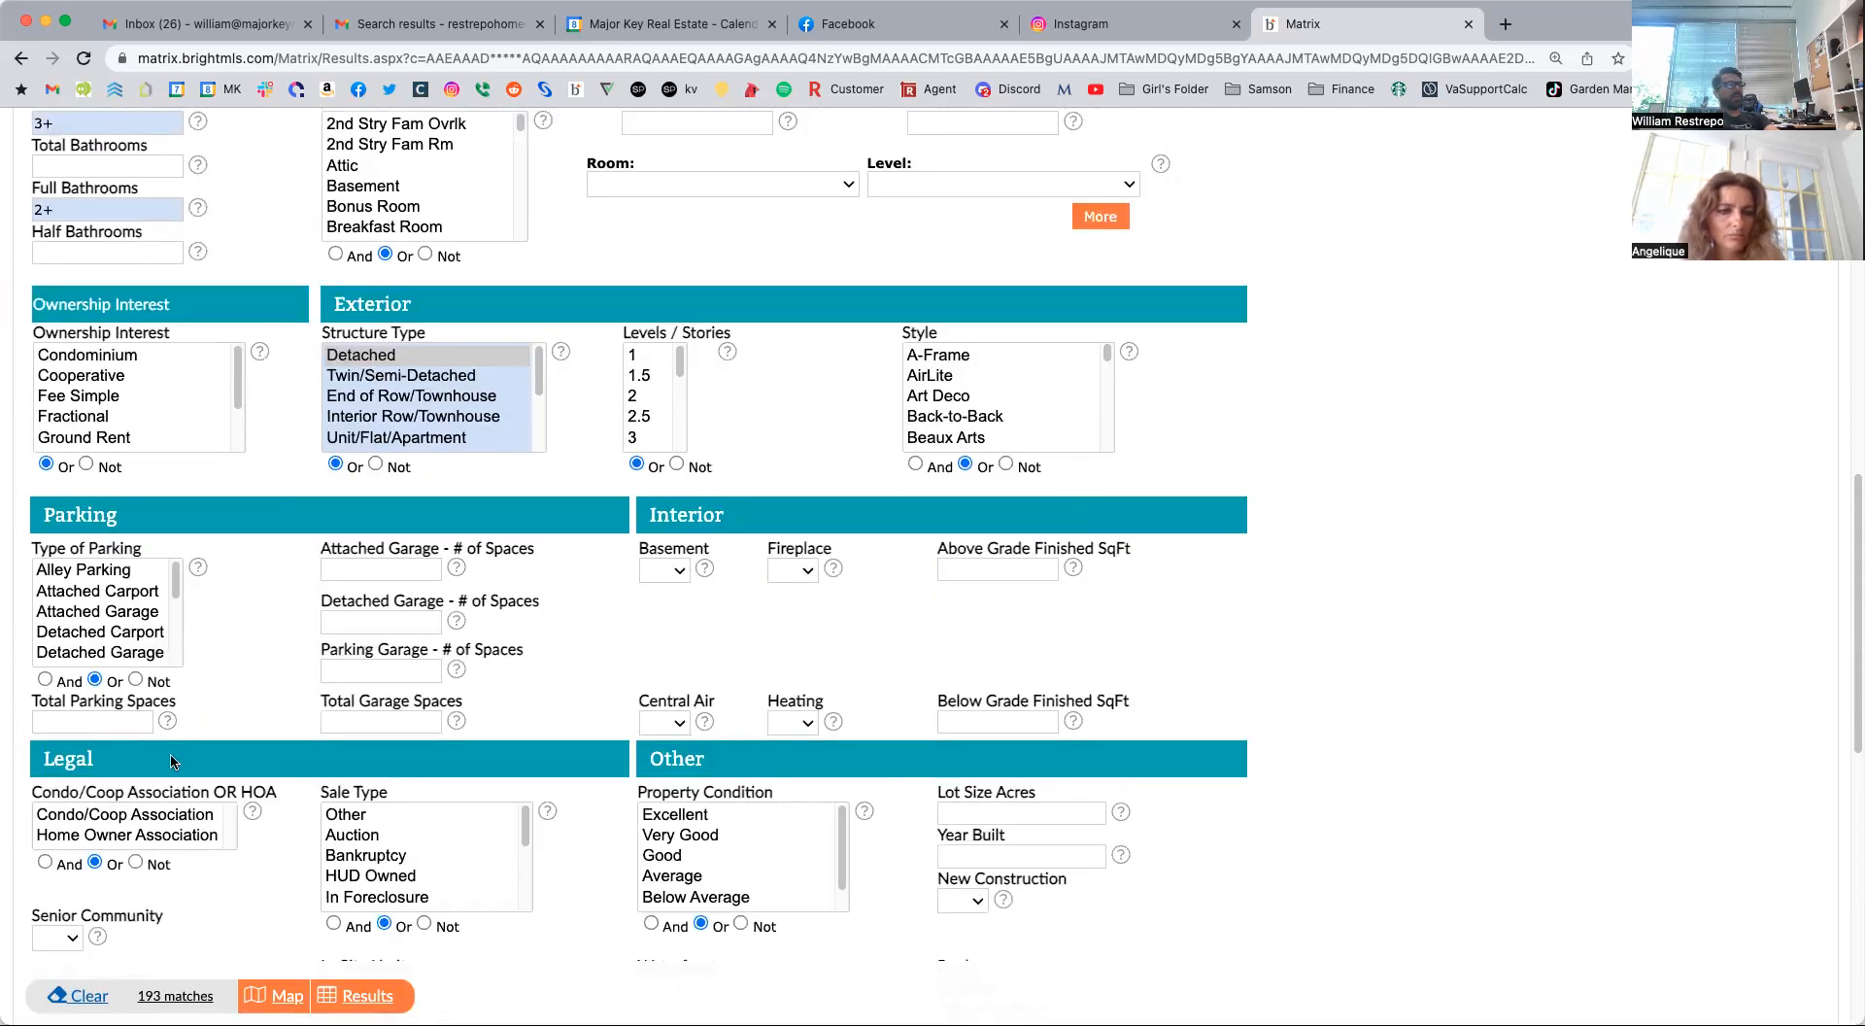
pyautogui.click(414, 720)
pyautogui.write('1')
pyautogui.write('+')
pyautogui.press('BackSpace')
pyautogui.press('BackSpace')
pyautogui.write('2+')
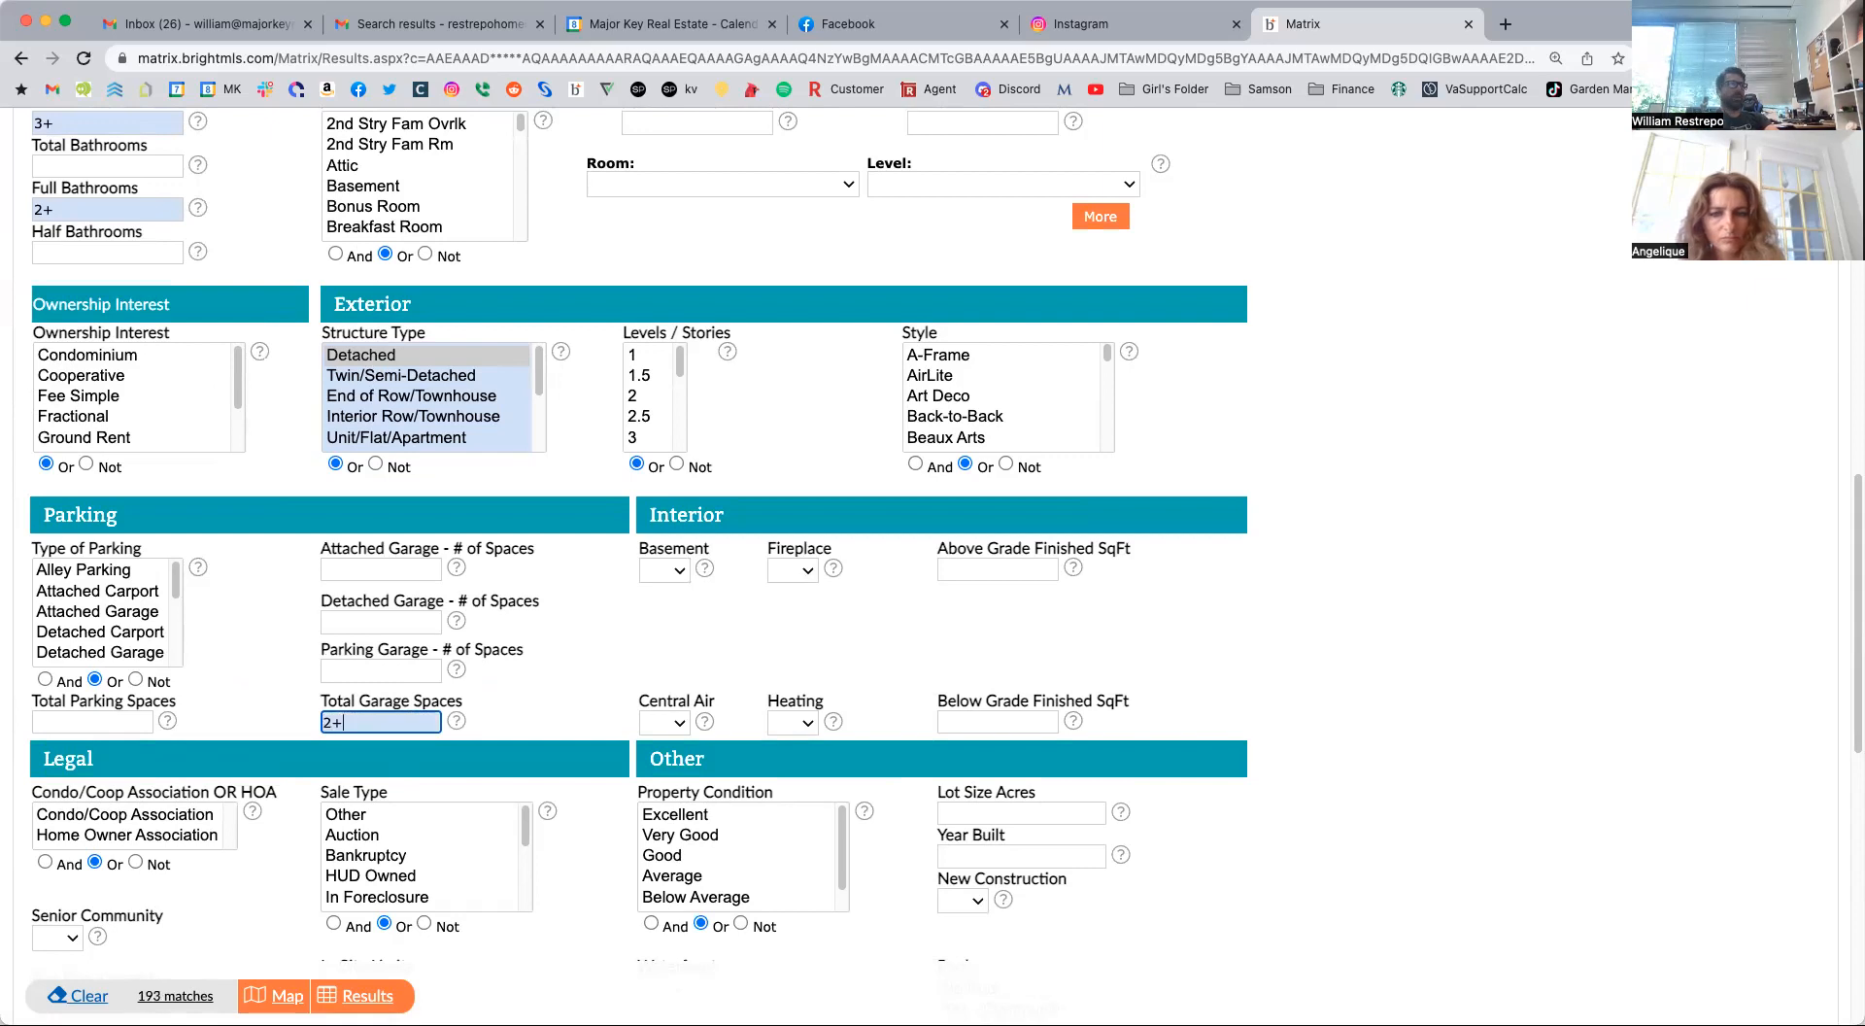
# Run the search and look through the list of matching listings.
pyautogui.click(367, 1000)
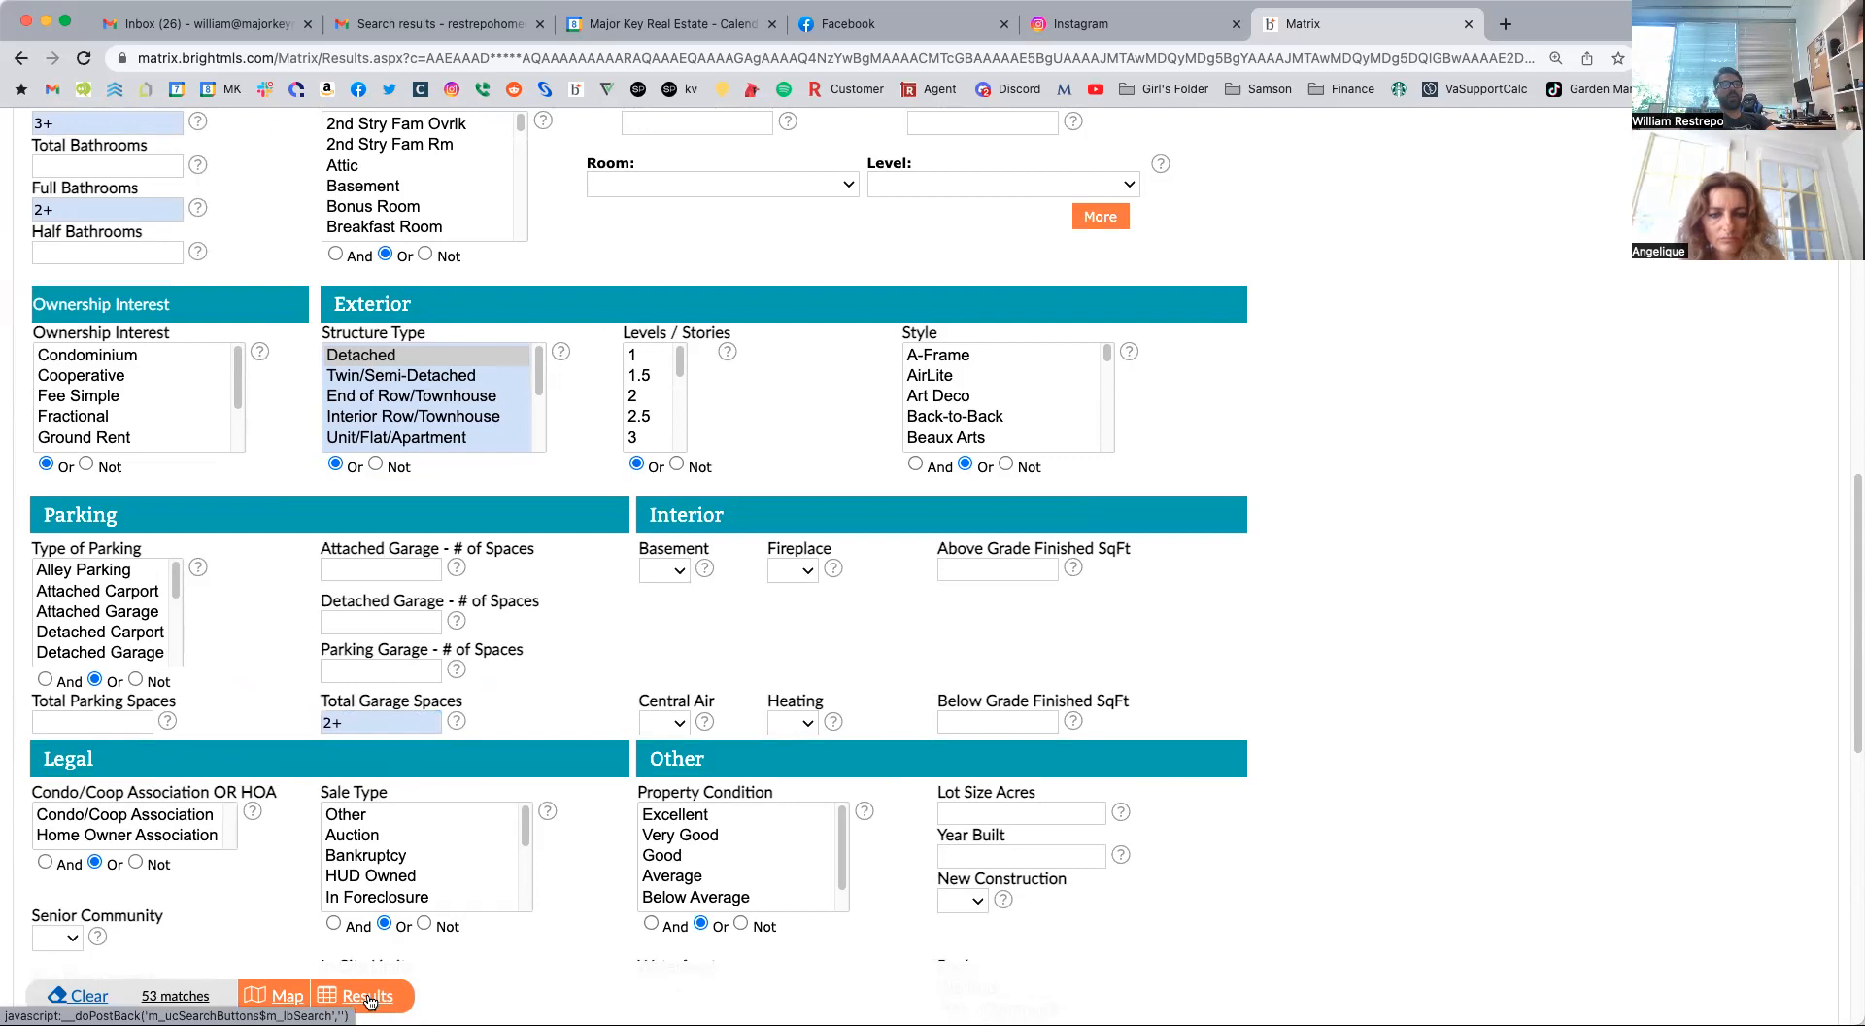
pyautogui.scroll(-3, 491, 540)
pyautogui.scroll(6, 715, 403)
pyautogui.scroll(10, 715, 403)
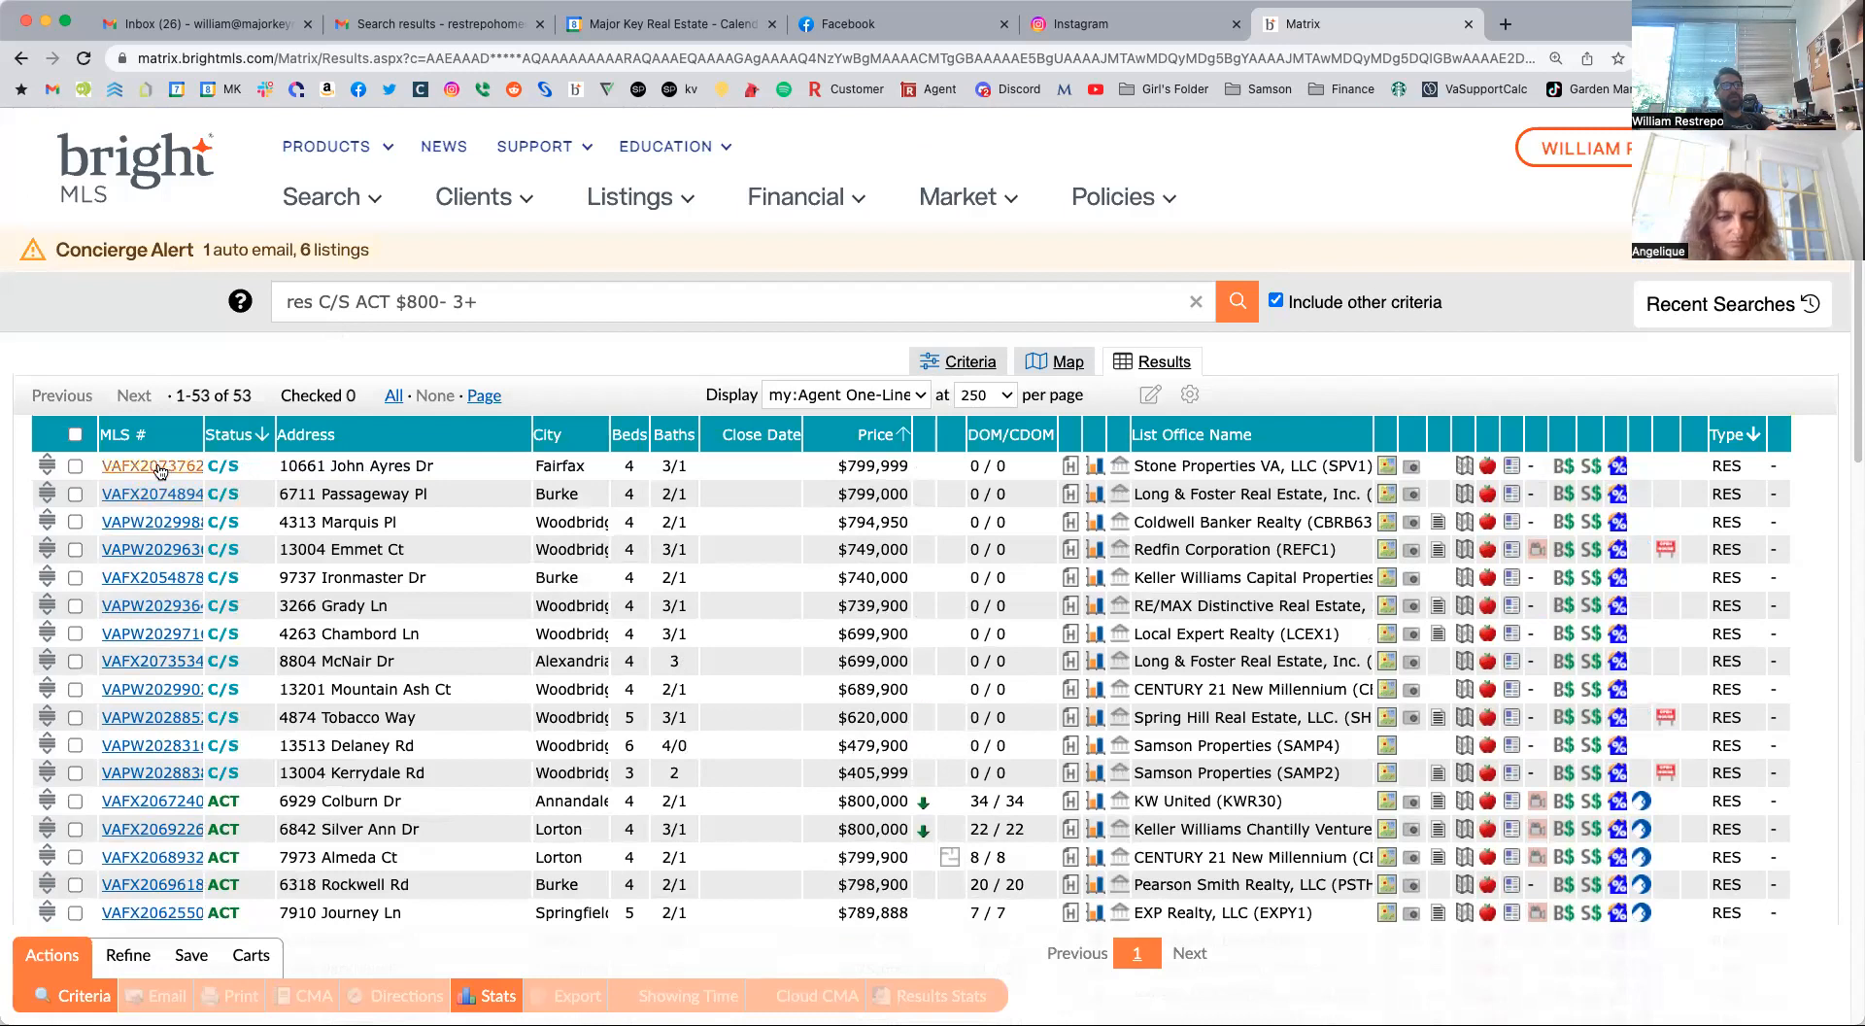
# Open the first Coming Soon listing, review its expected on-market date, listing office and property details, and return to the results list.
pyautogui.click(158, 467)
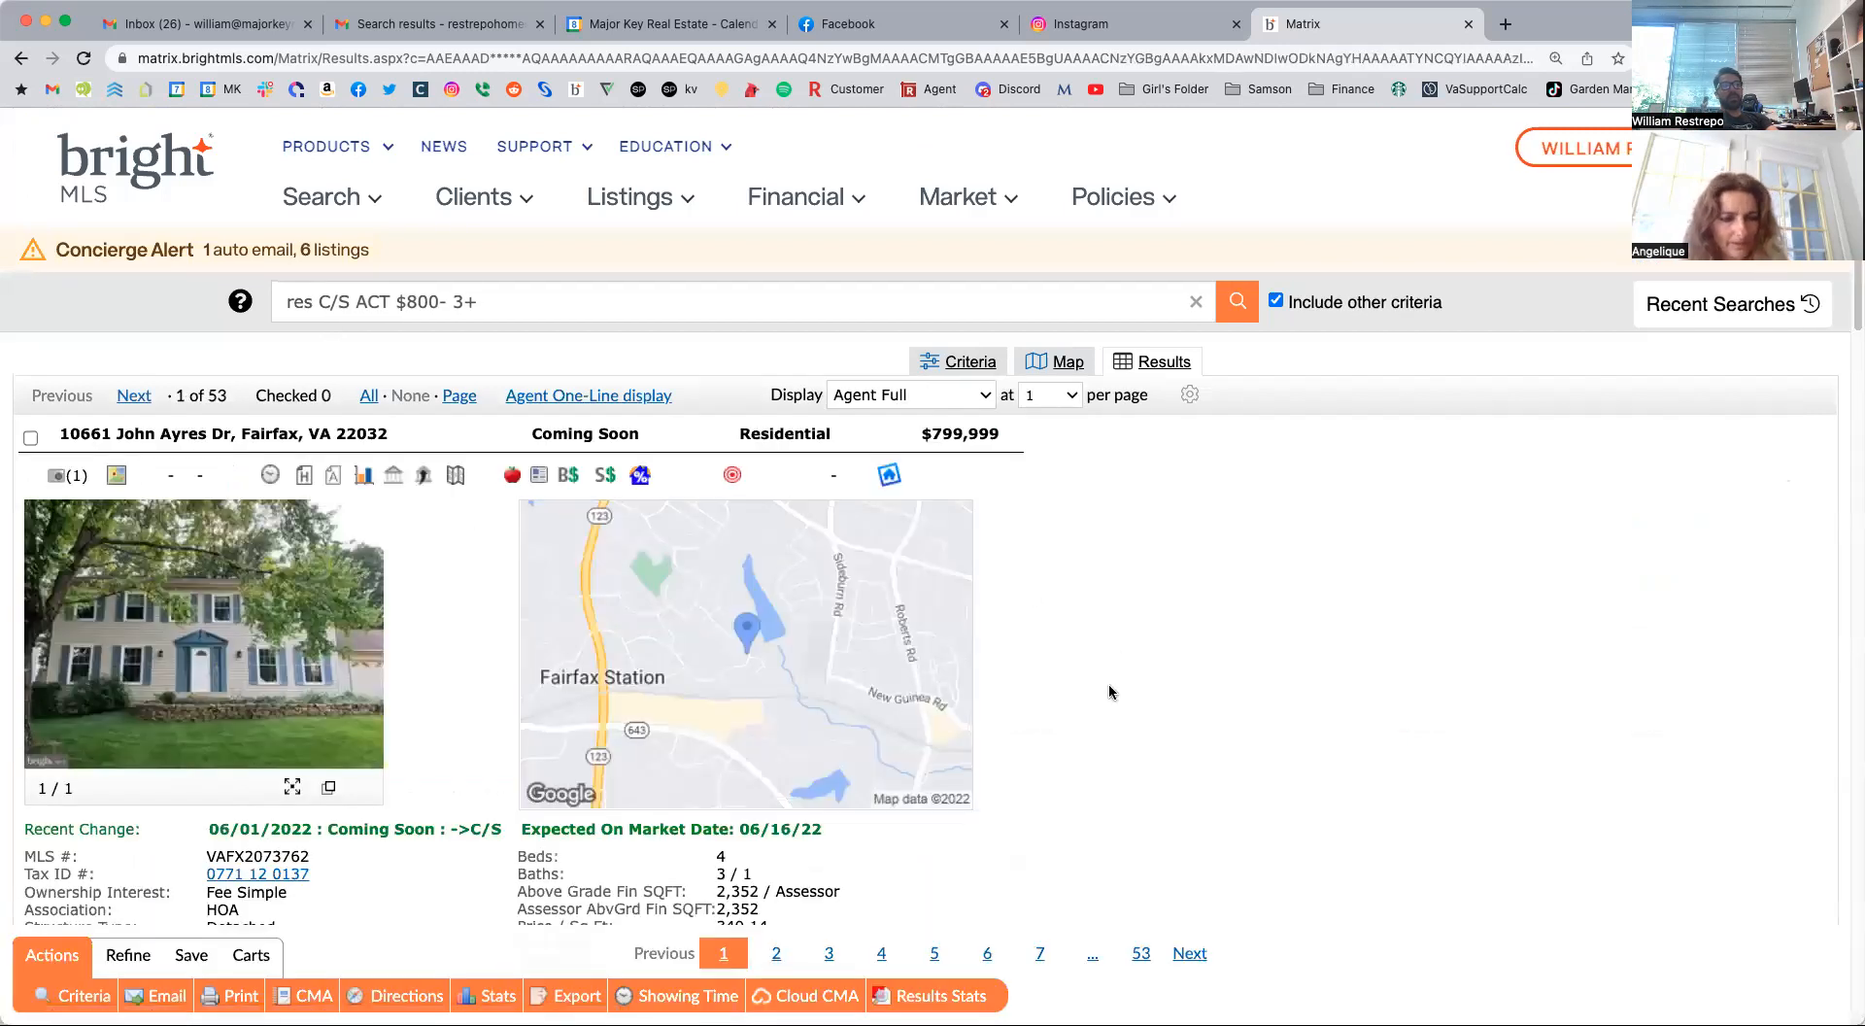
pyautogui.scroll(-15, 1109, 690)
pyautogui.scroll(-10, 1107, 686)
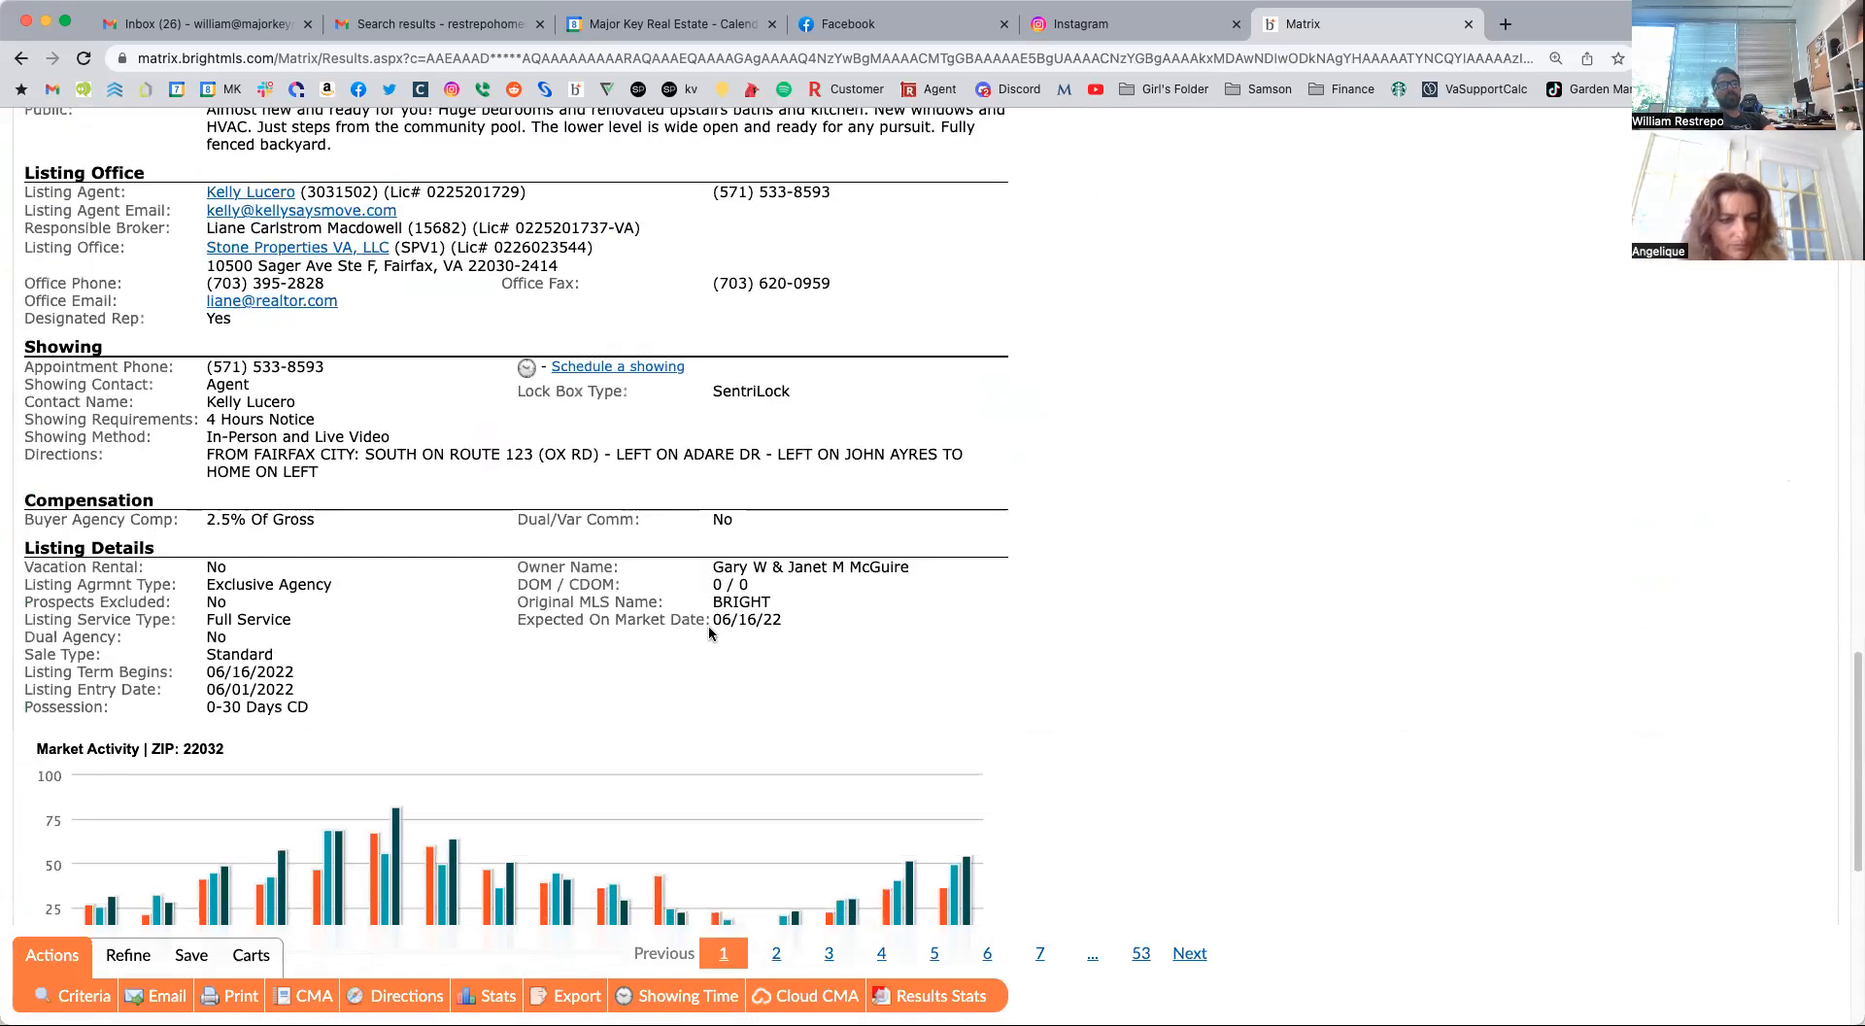
pyautogui.moveTo(712, 621); pyautogui.dragTo(777, 620)
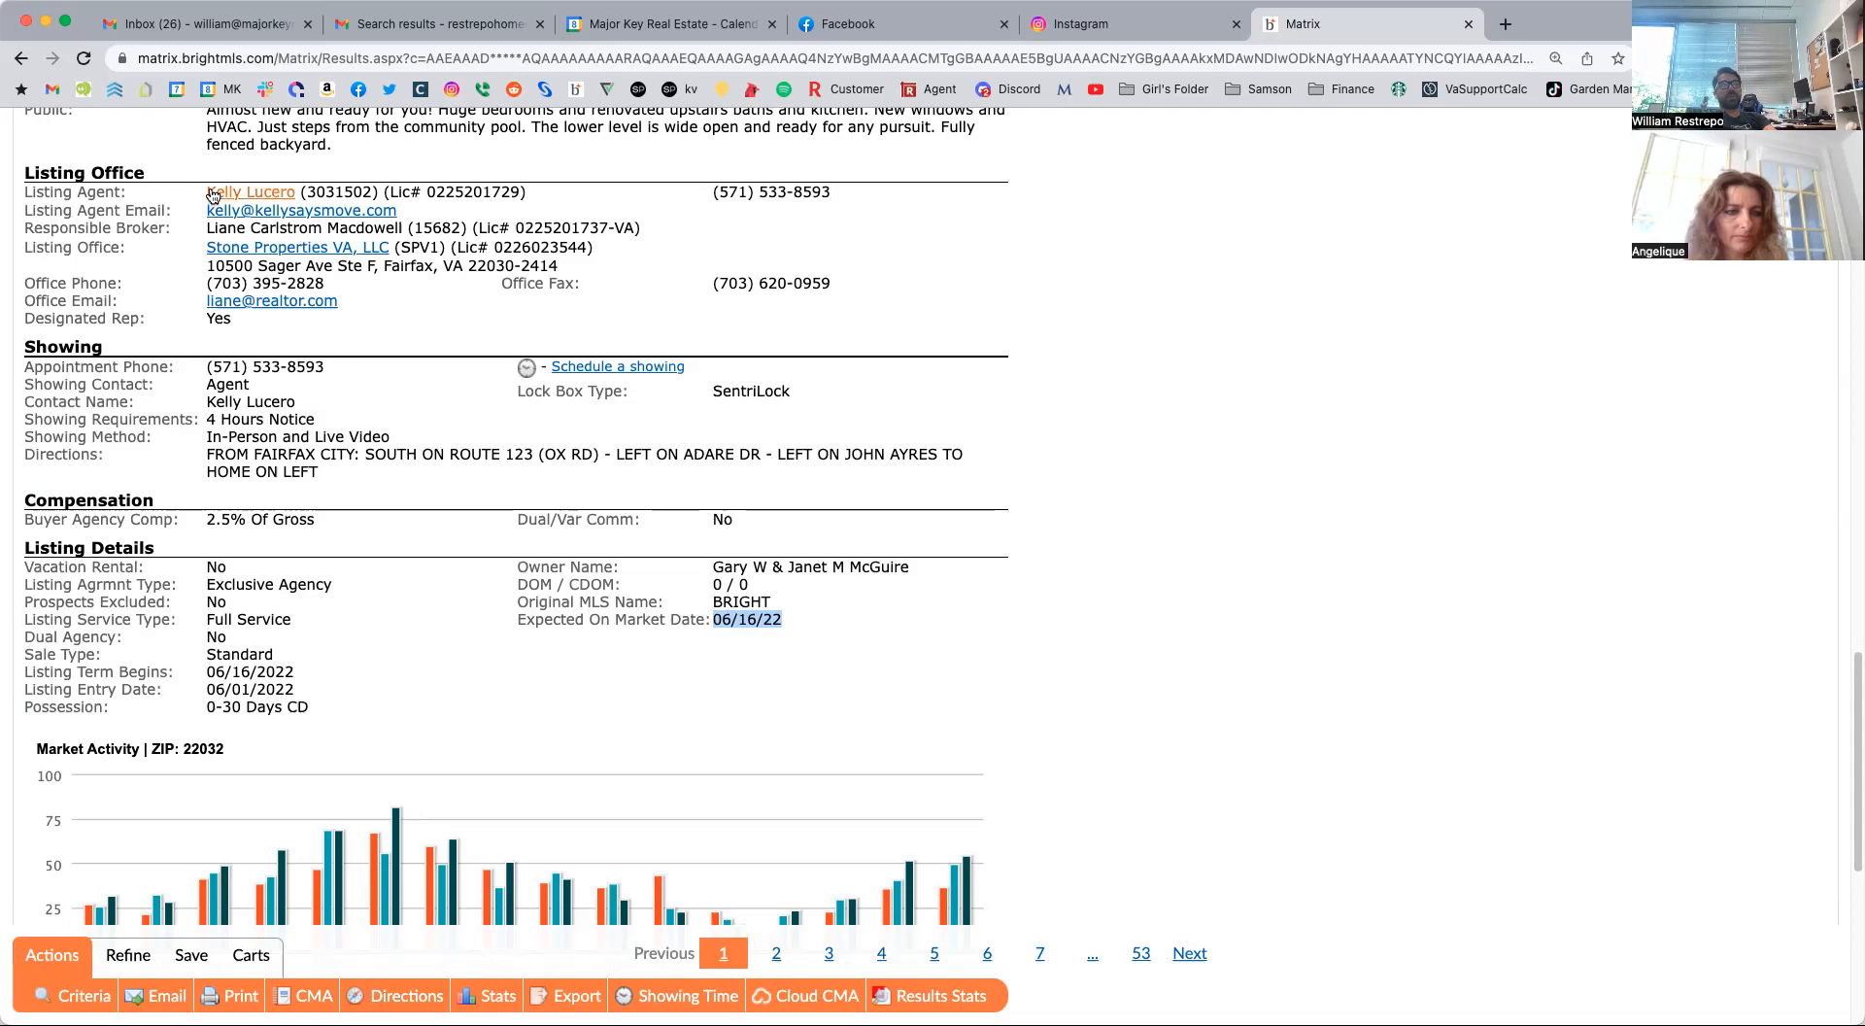
pyautogui.scroll(8, 358, 193)
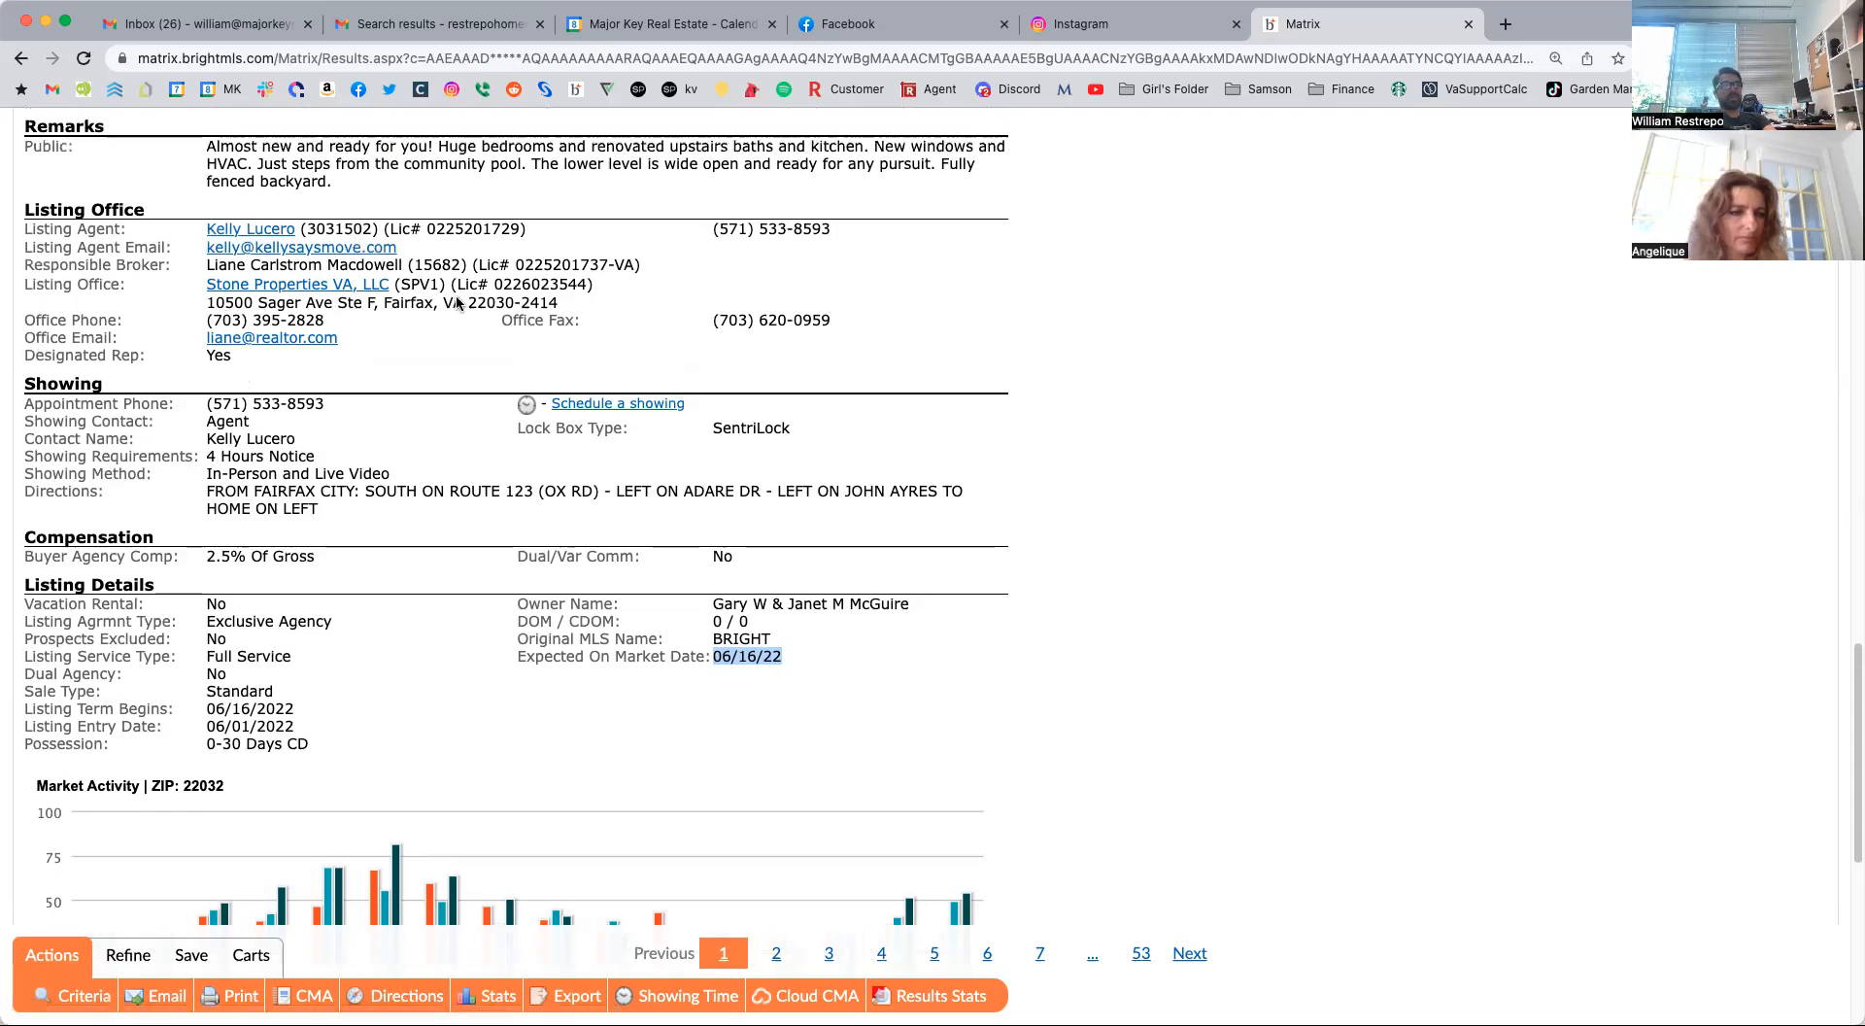
pyautogui.scroll(2, 456, 298)
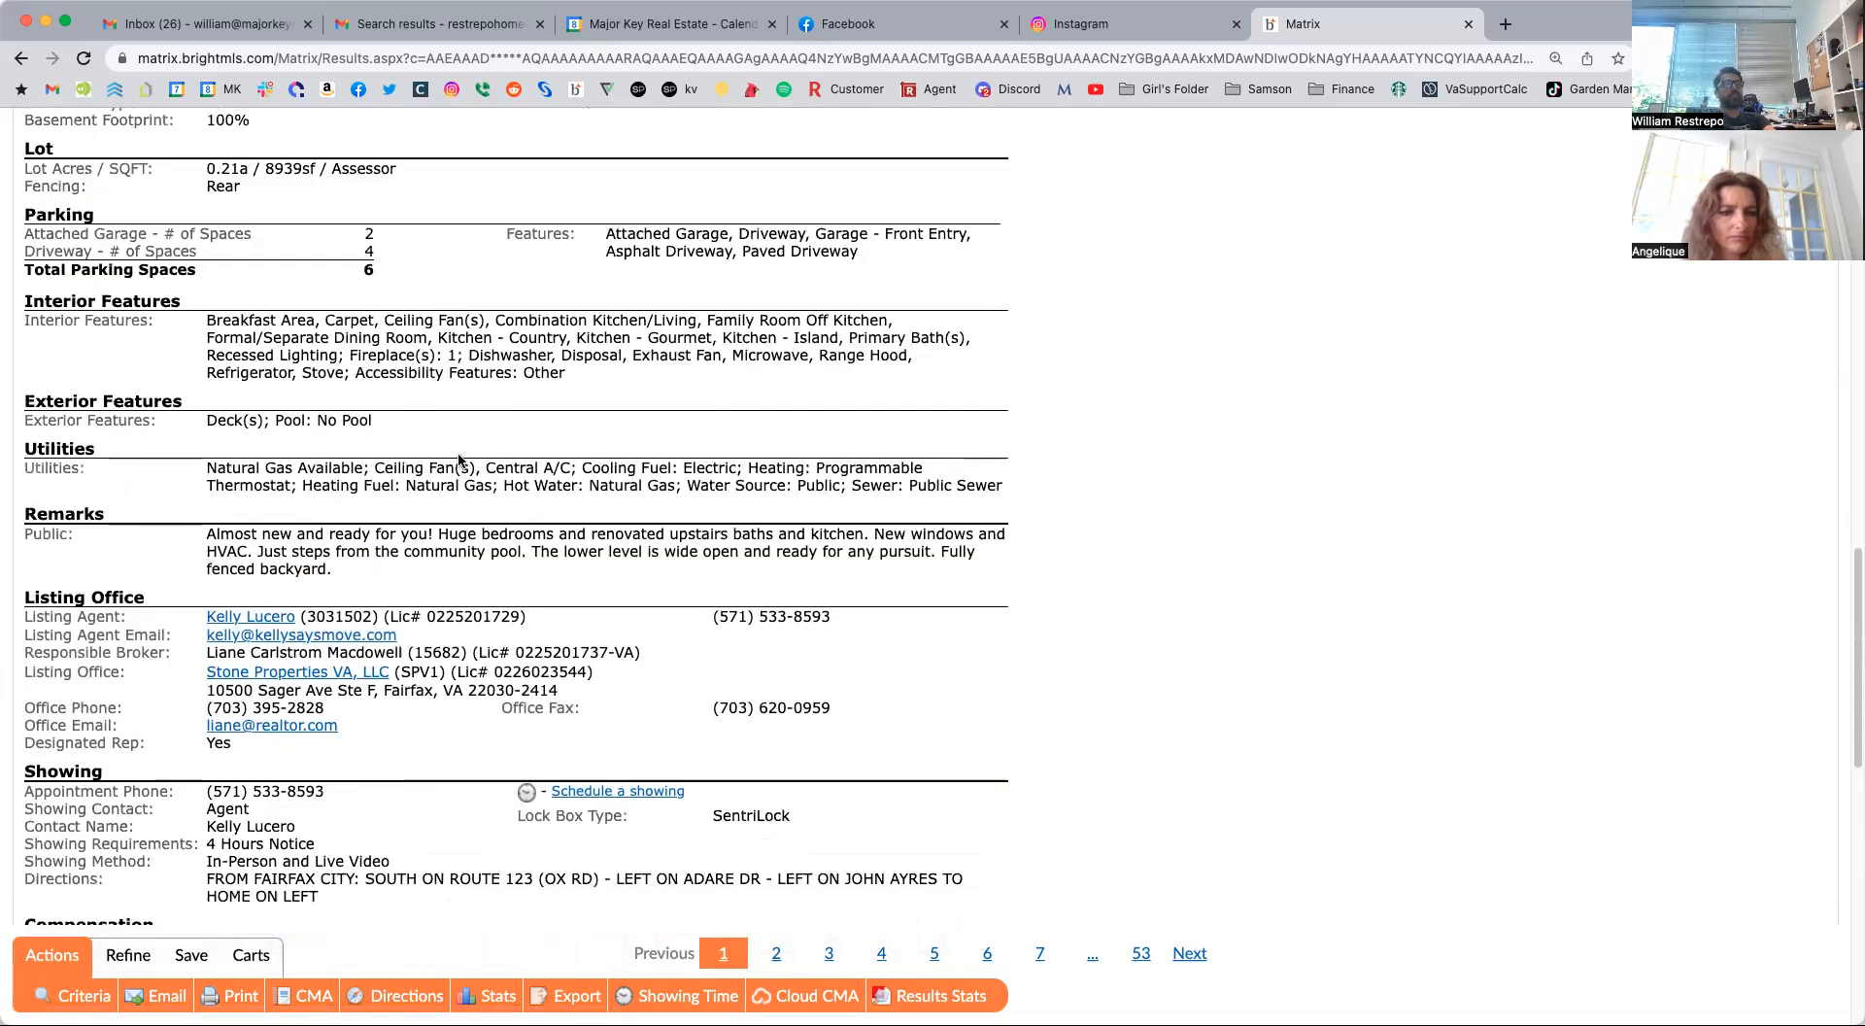
pyautogui.press('super+Left')
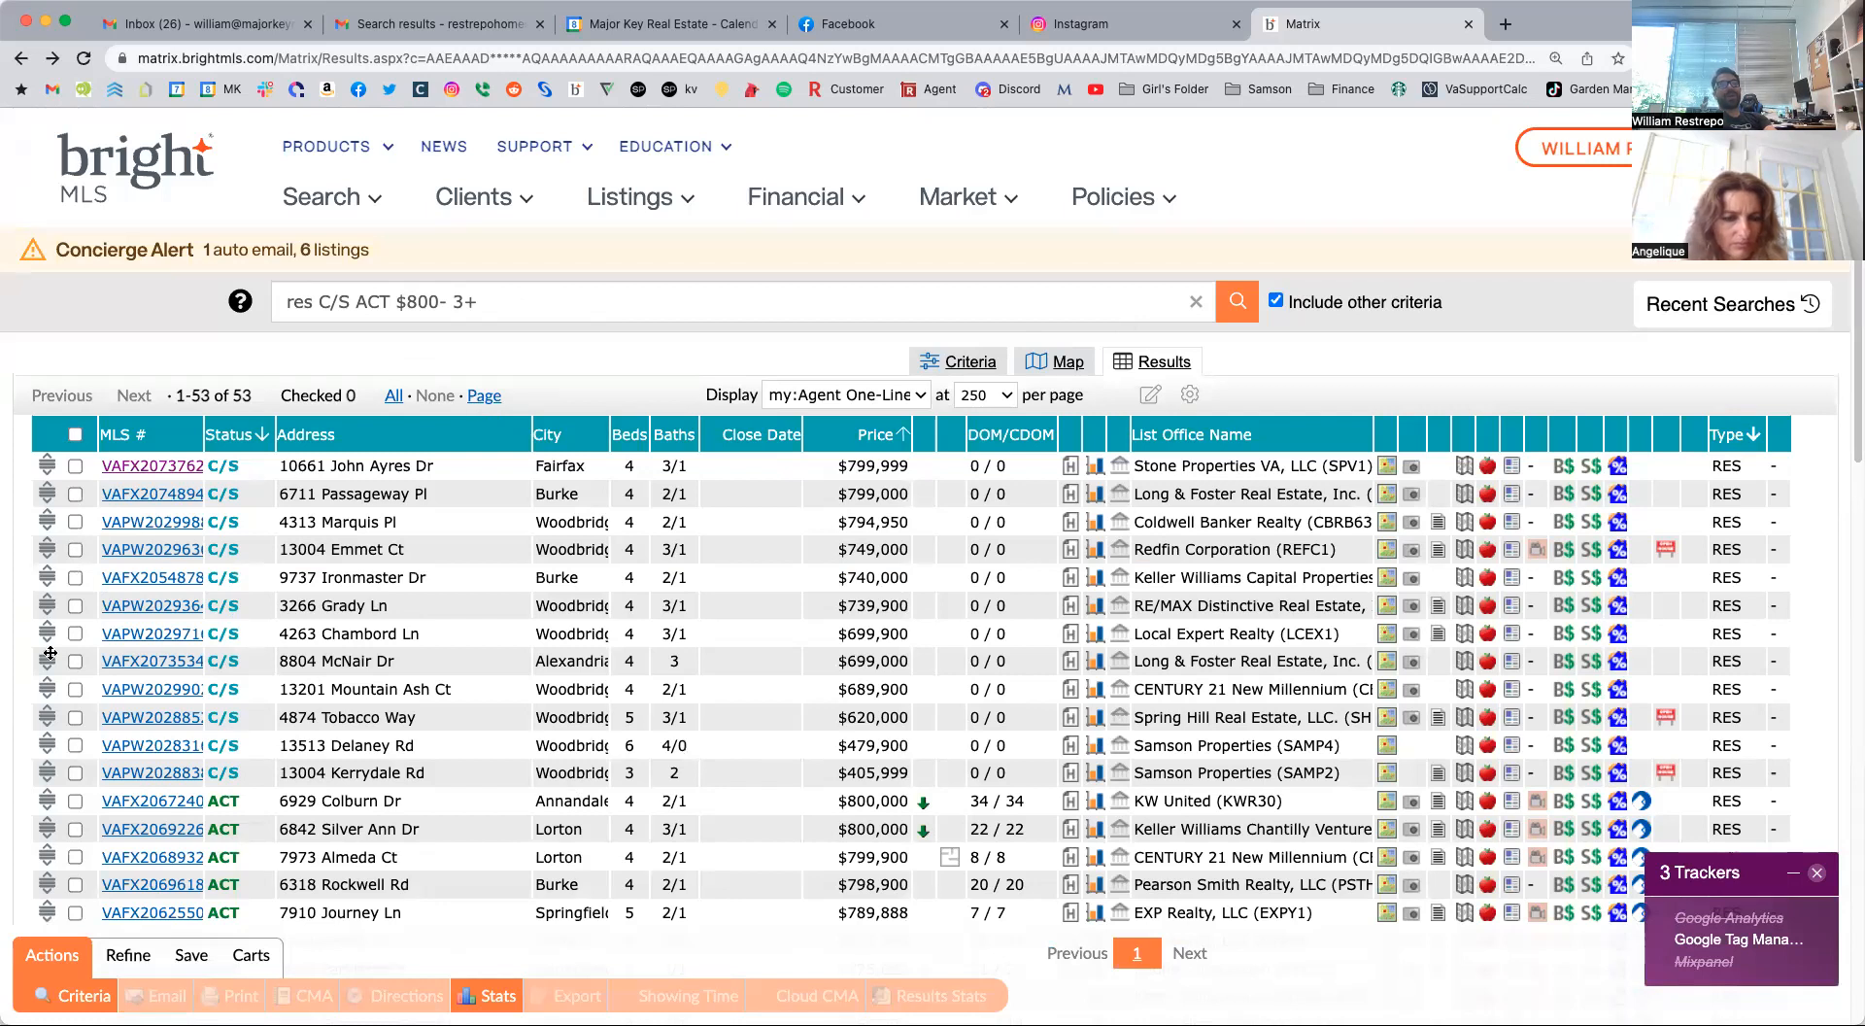
# Start a new Auto Email from the search results and review its recipient and message sections.
pyautogui.scroll(-5, 199, 960)
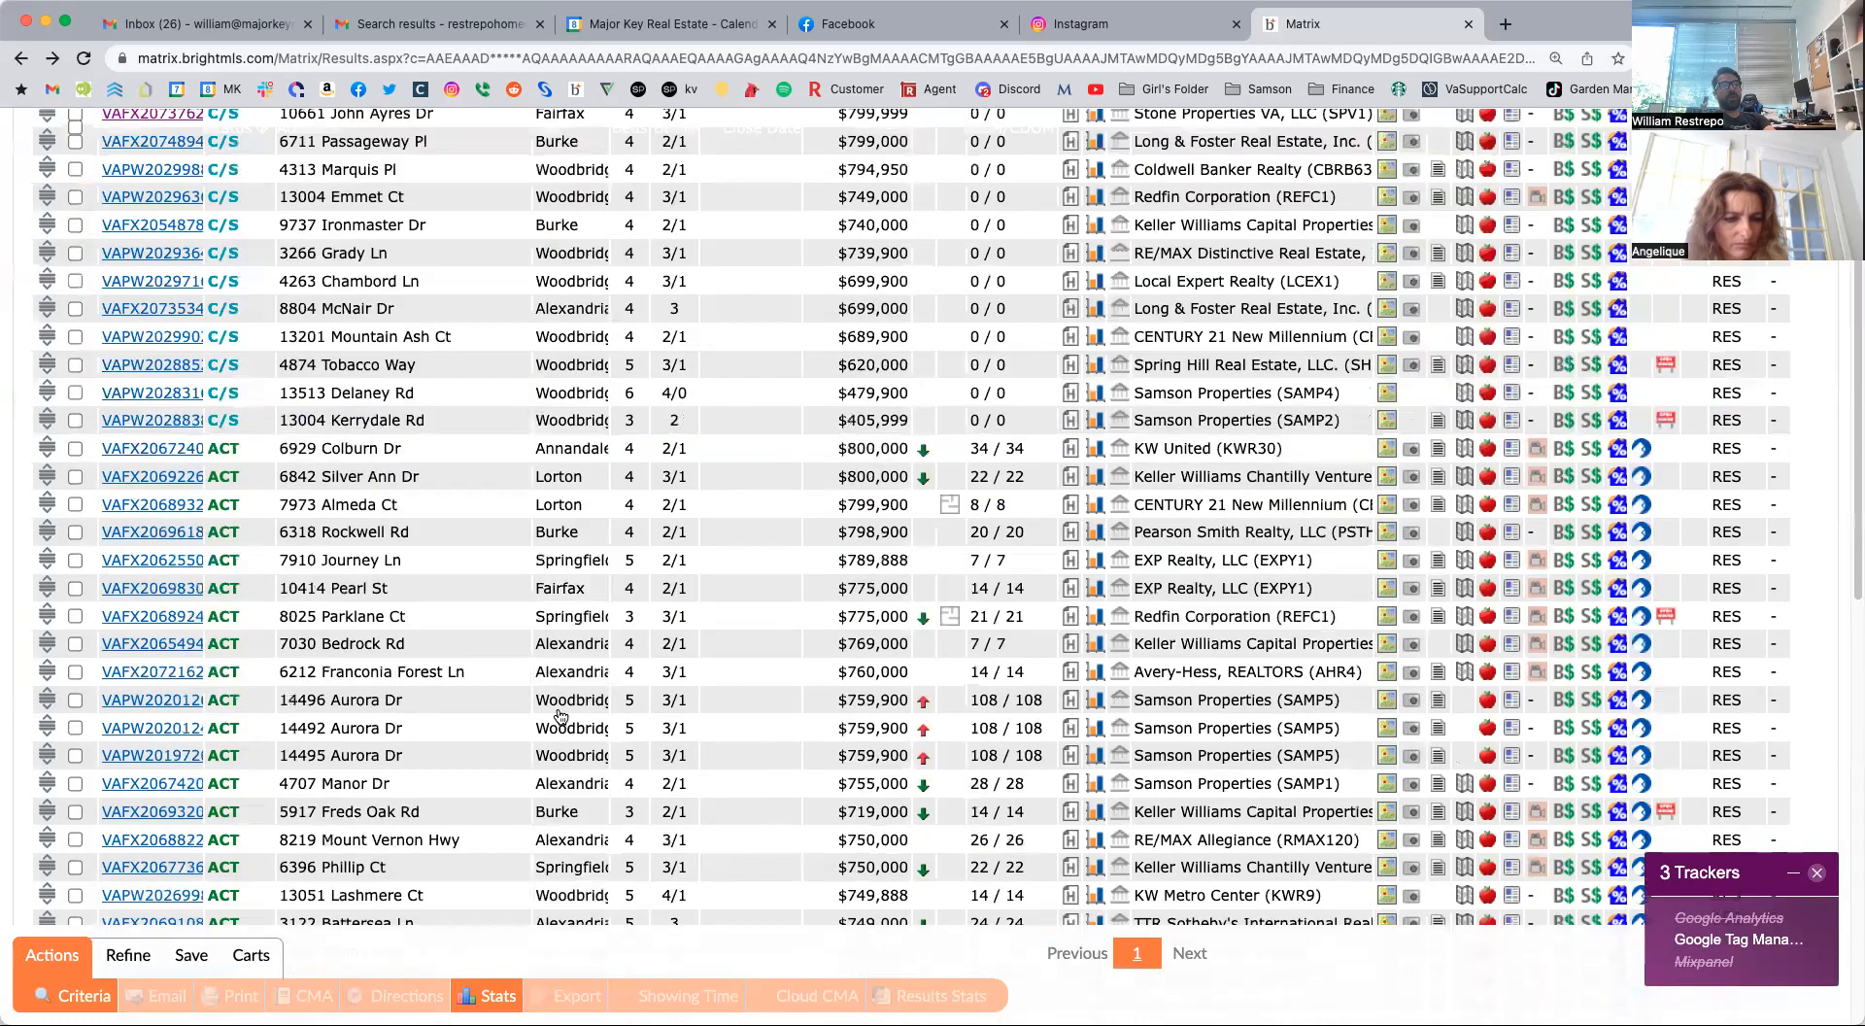
pyautogui.click(190, 956)
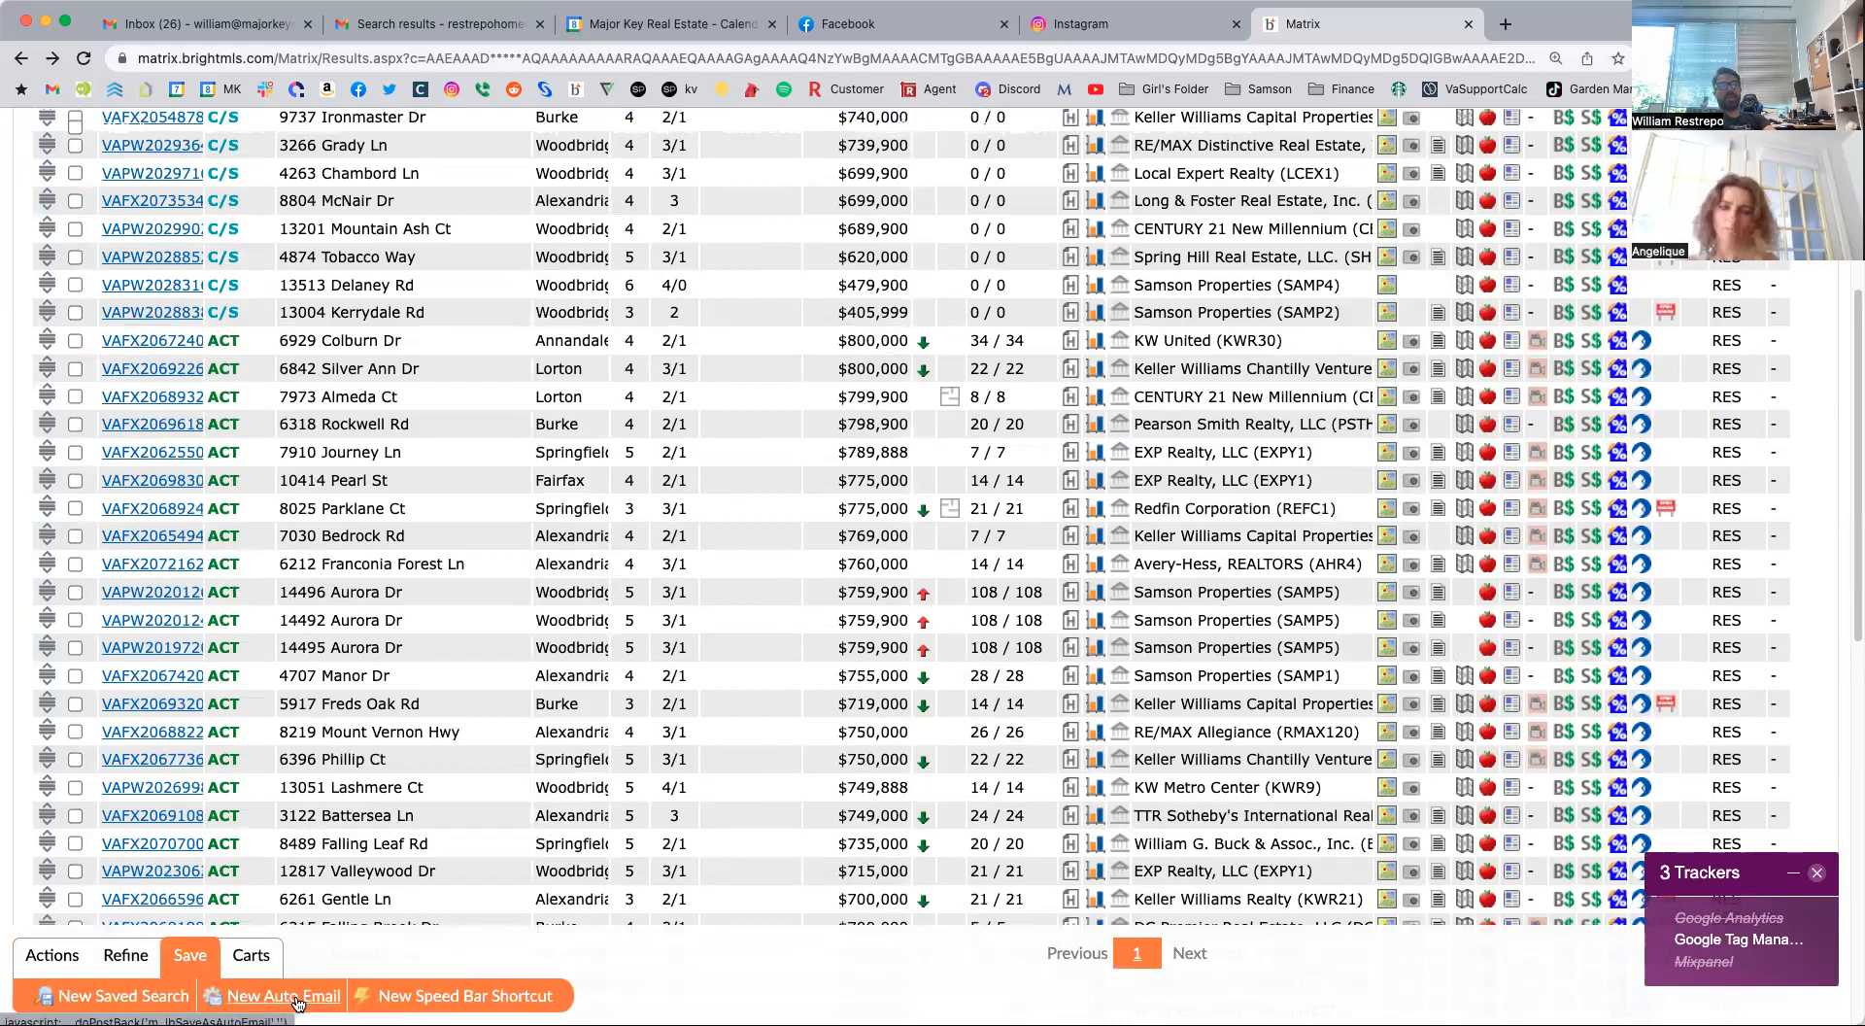
pyautogui.click(297, 1001)
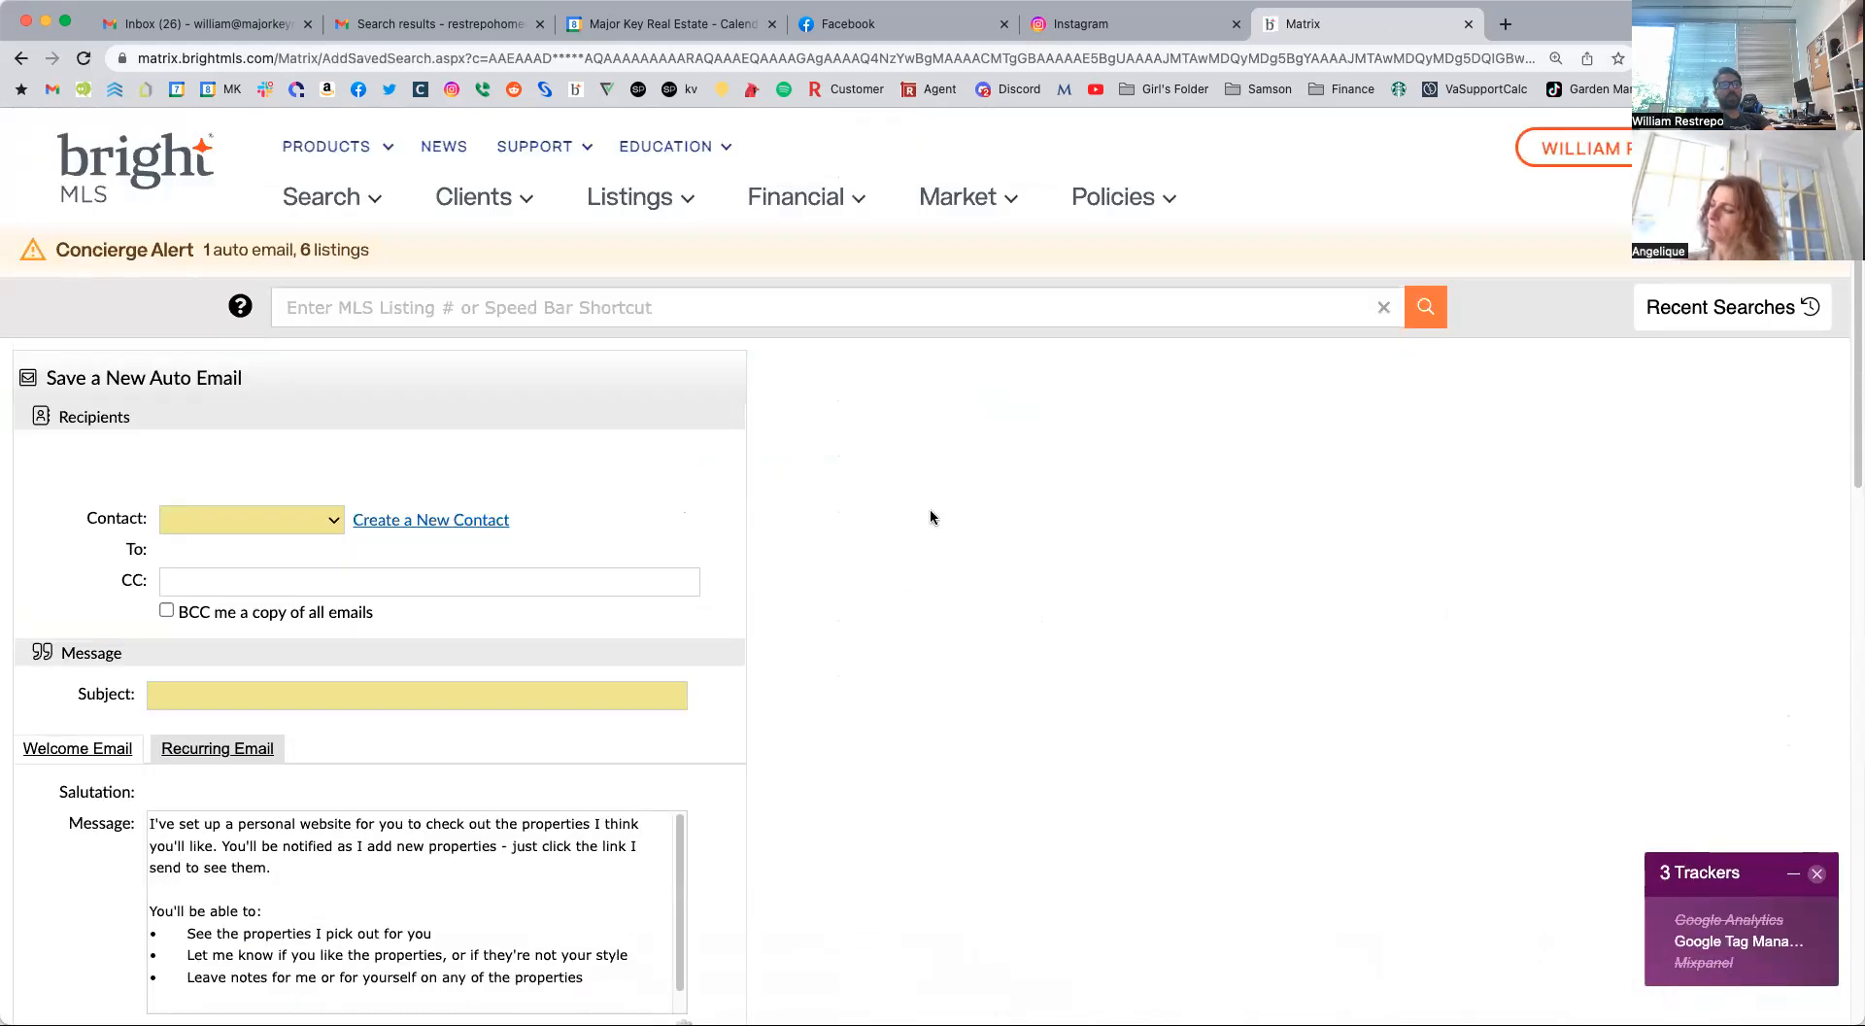
pyautogui.scroll(-1, 1074, 665)
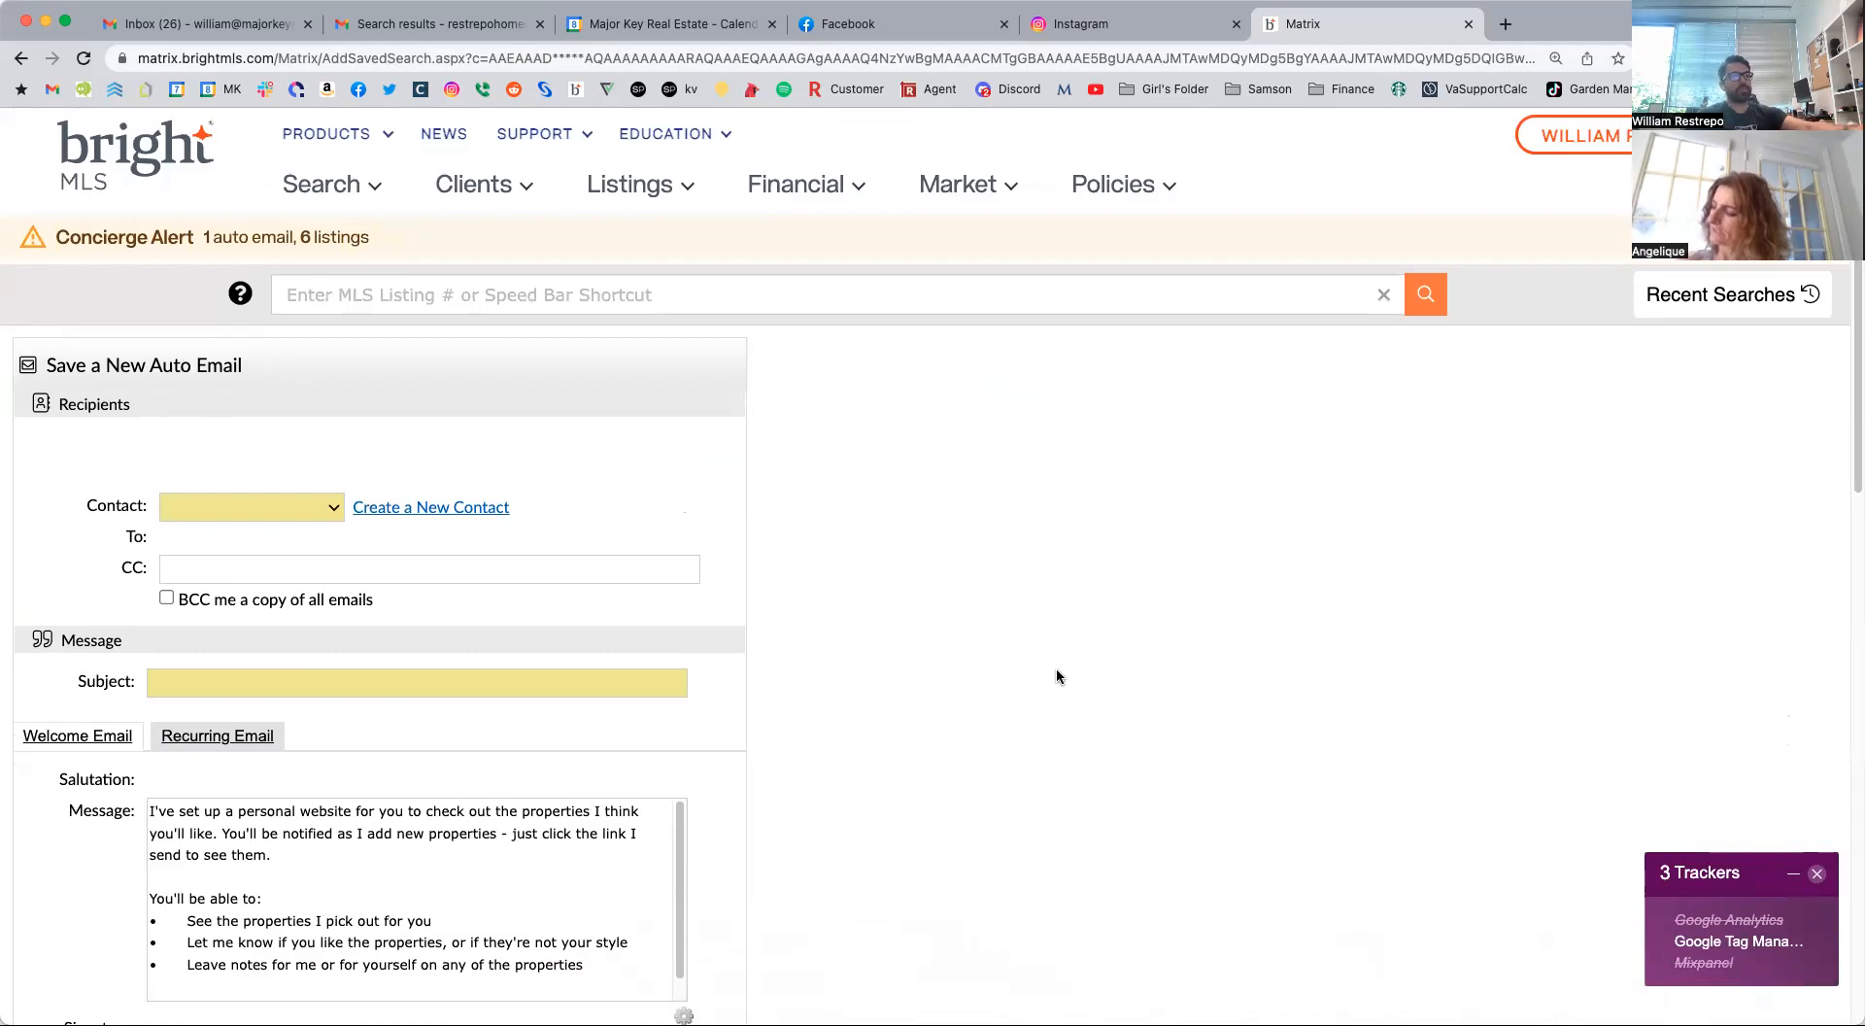
pyautogui.scroll(-3, 1046, 661)
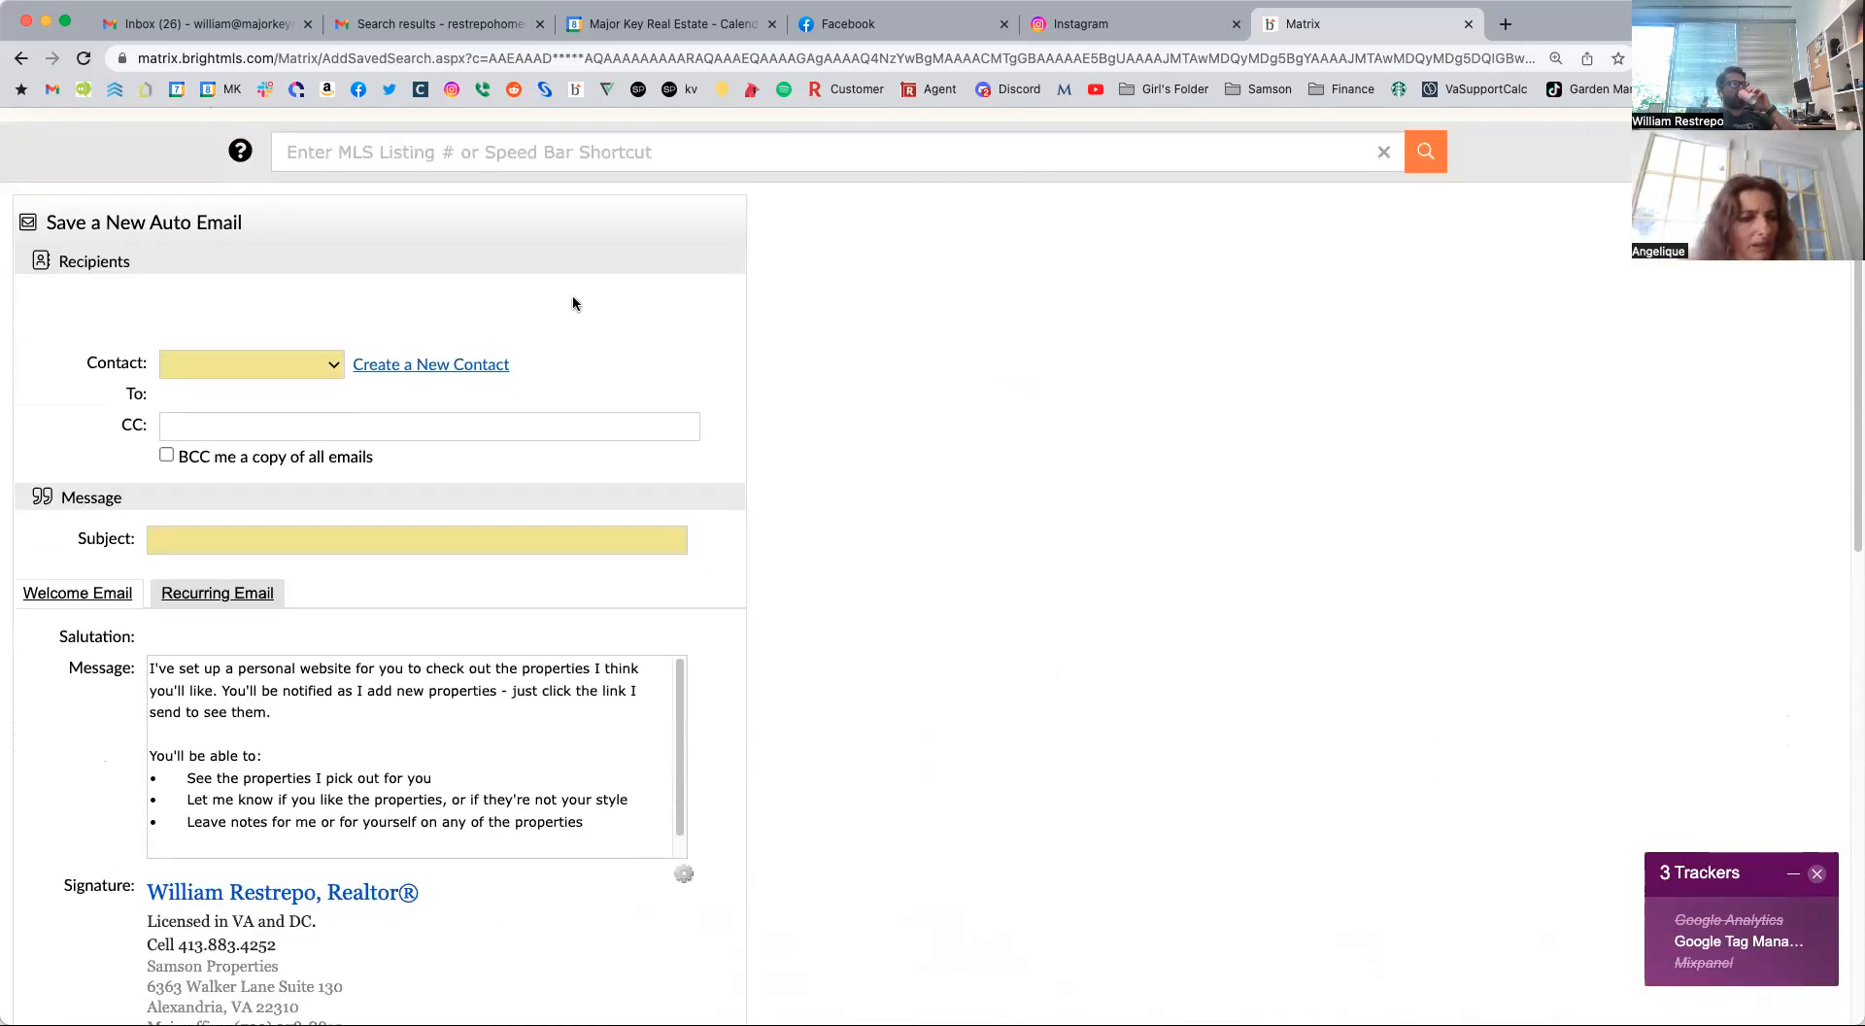
# Examine the new contact form's required name and email address fields, leaving them empty, and cancel the form.
pyautogui.click(482, 365)
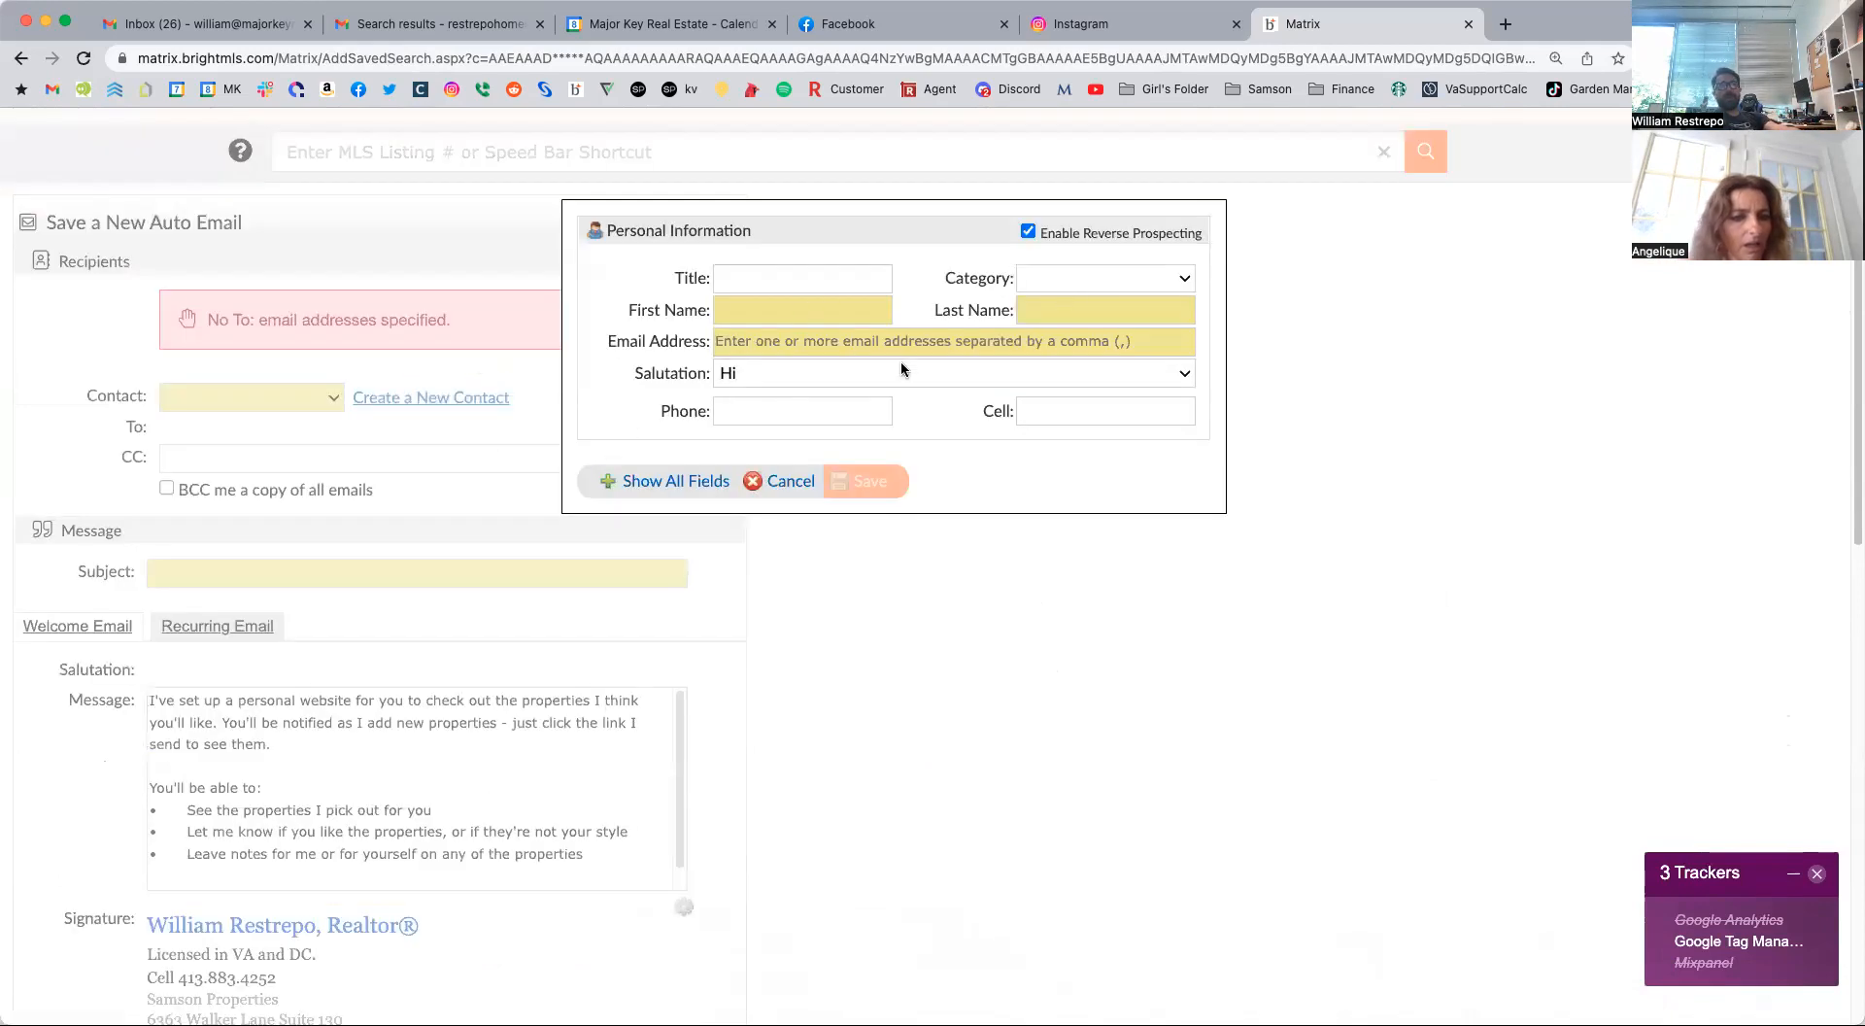
pyautogui.click(790, 482)
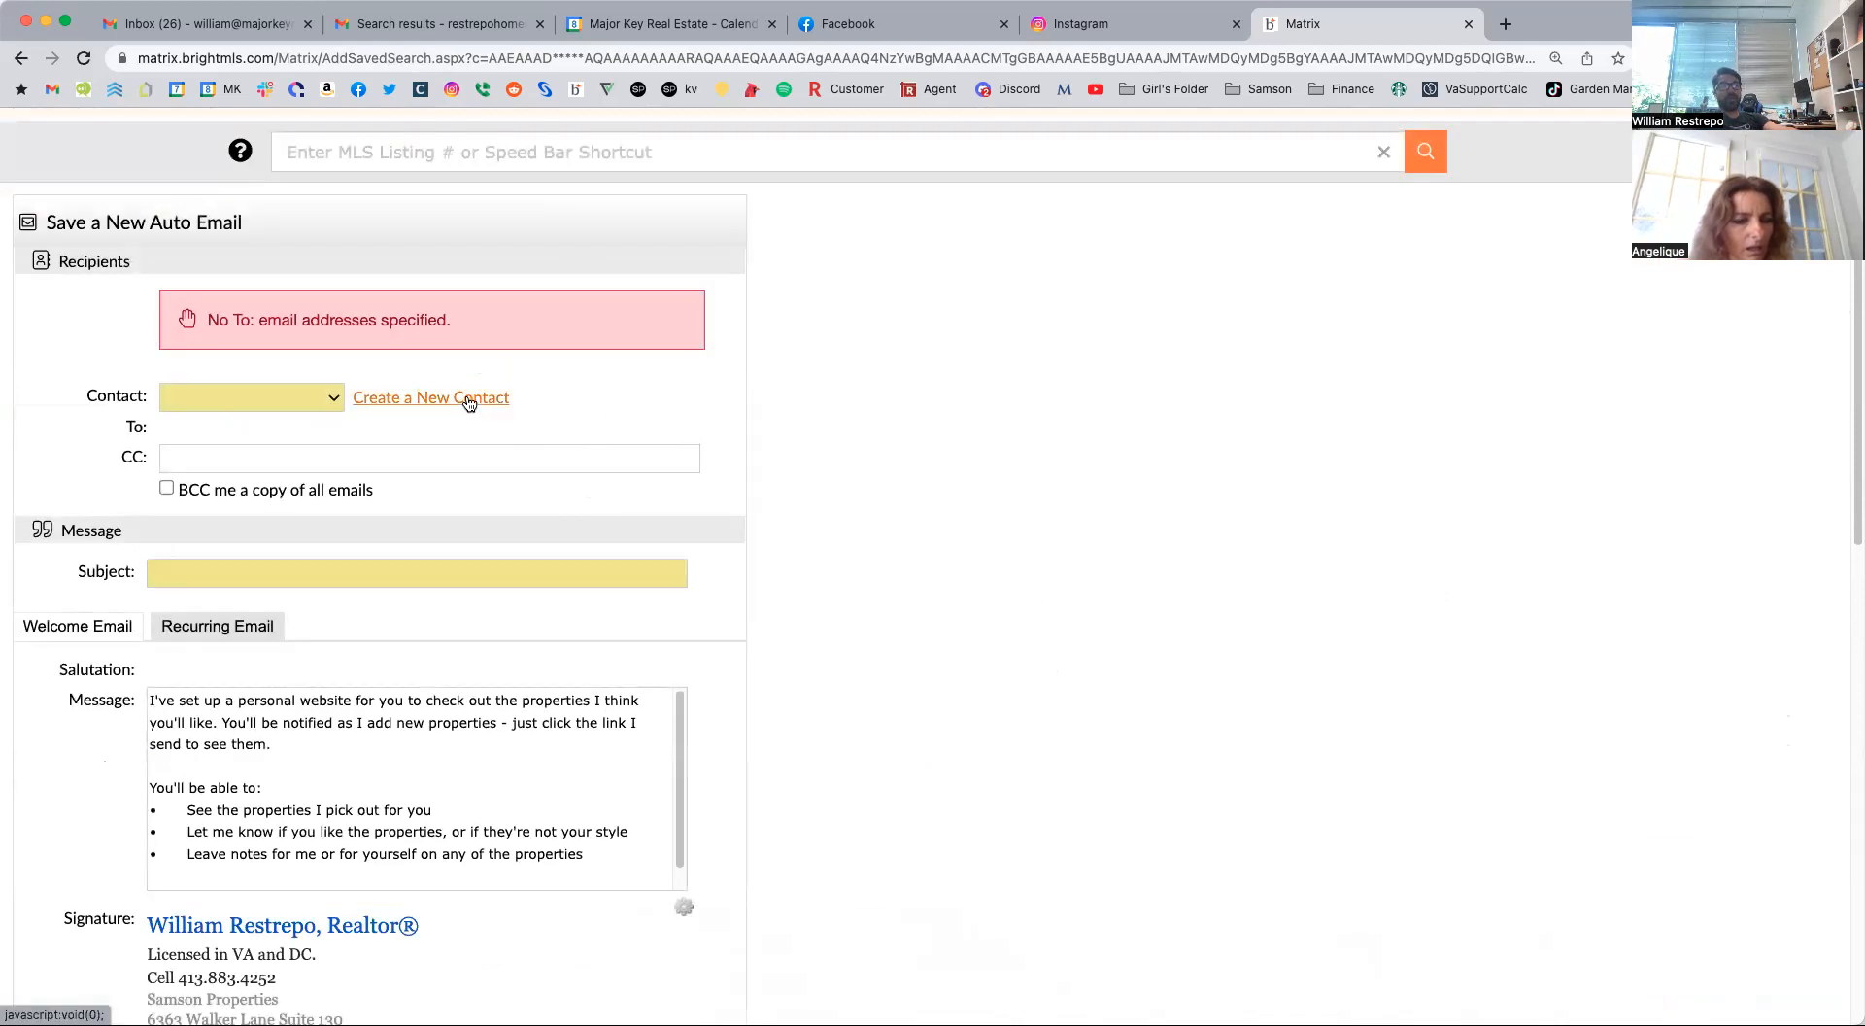
pyautogui.click(407, 406)
pyautogui.click(792, 315)
pyautogui.click(1030, 313)
pyautogui.click(1015, 342)
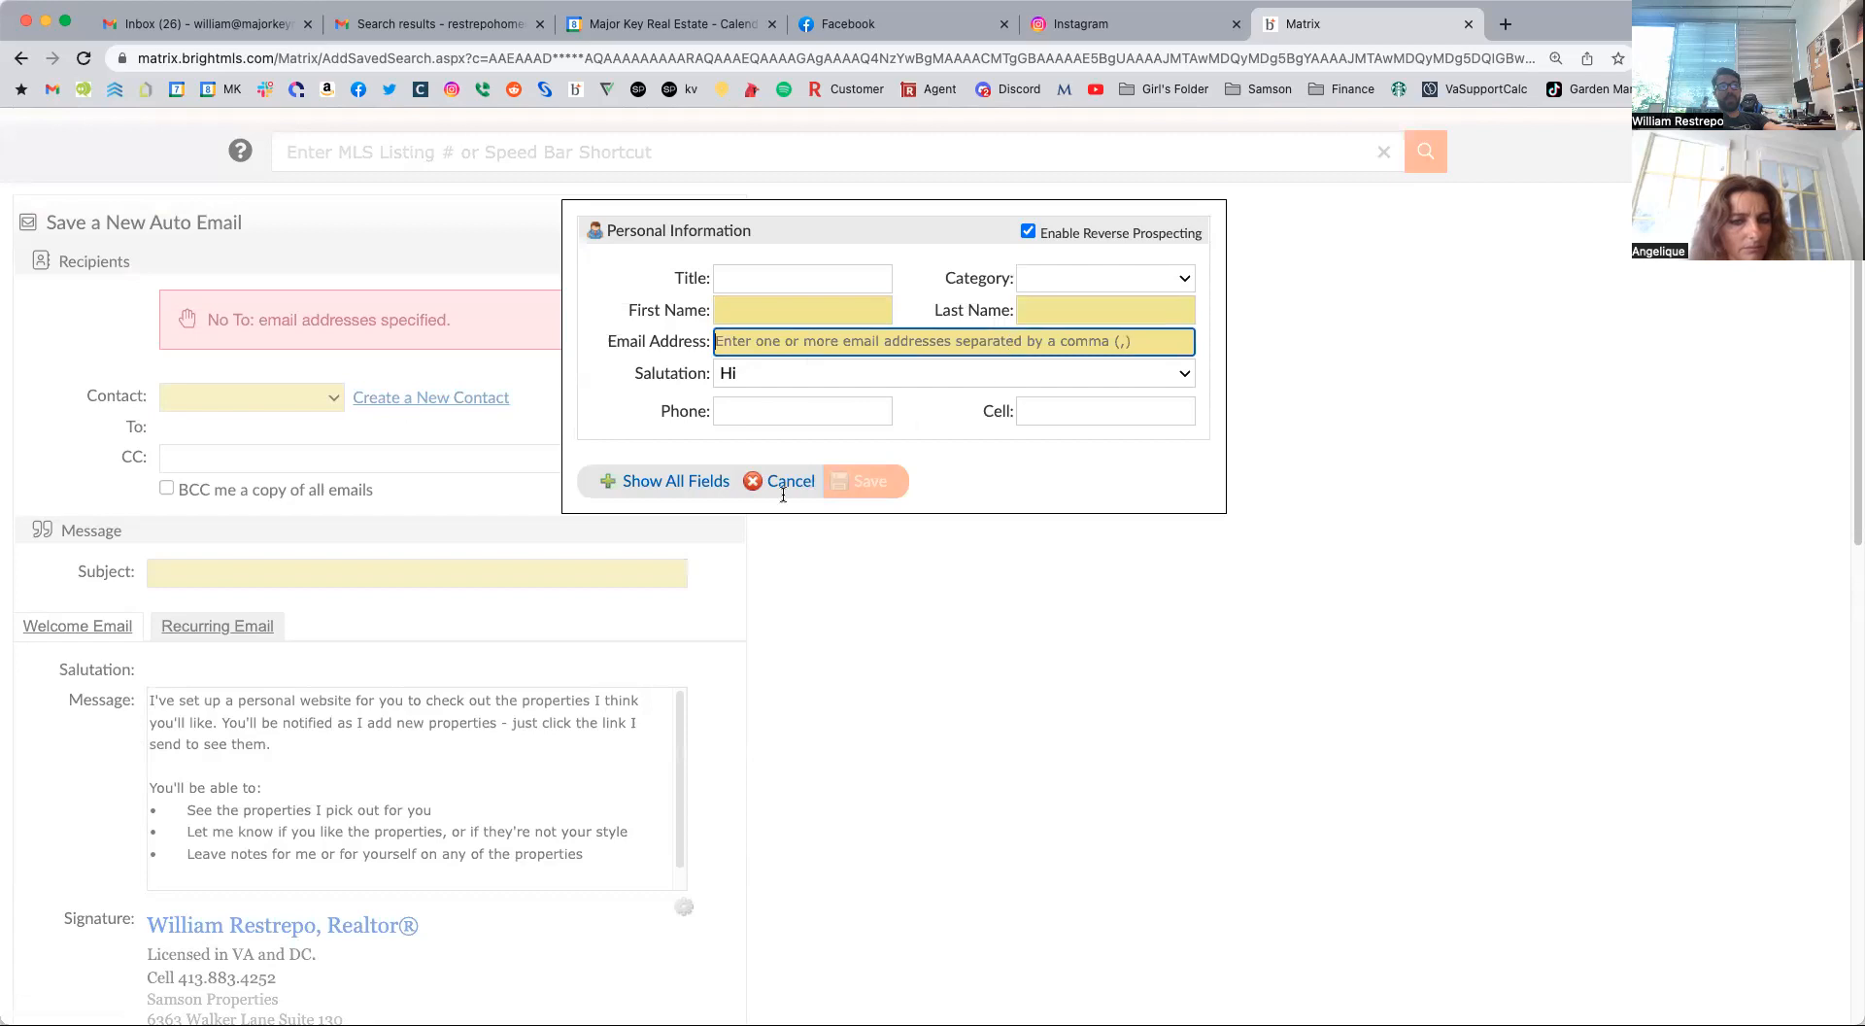
pyautogui.click(778, 483)
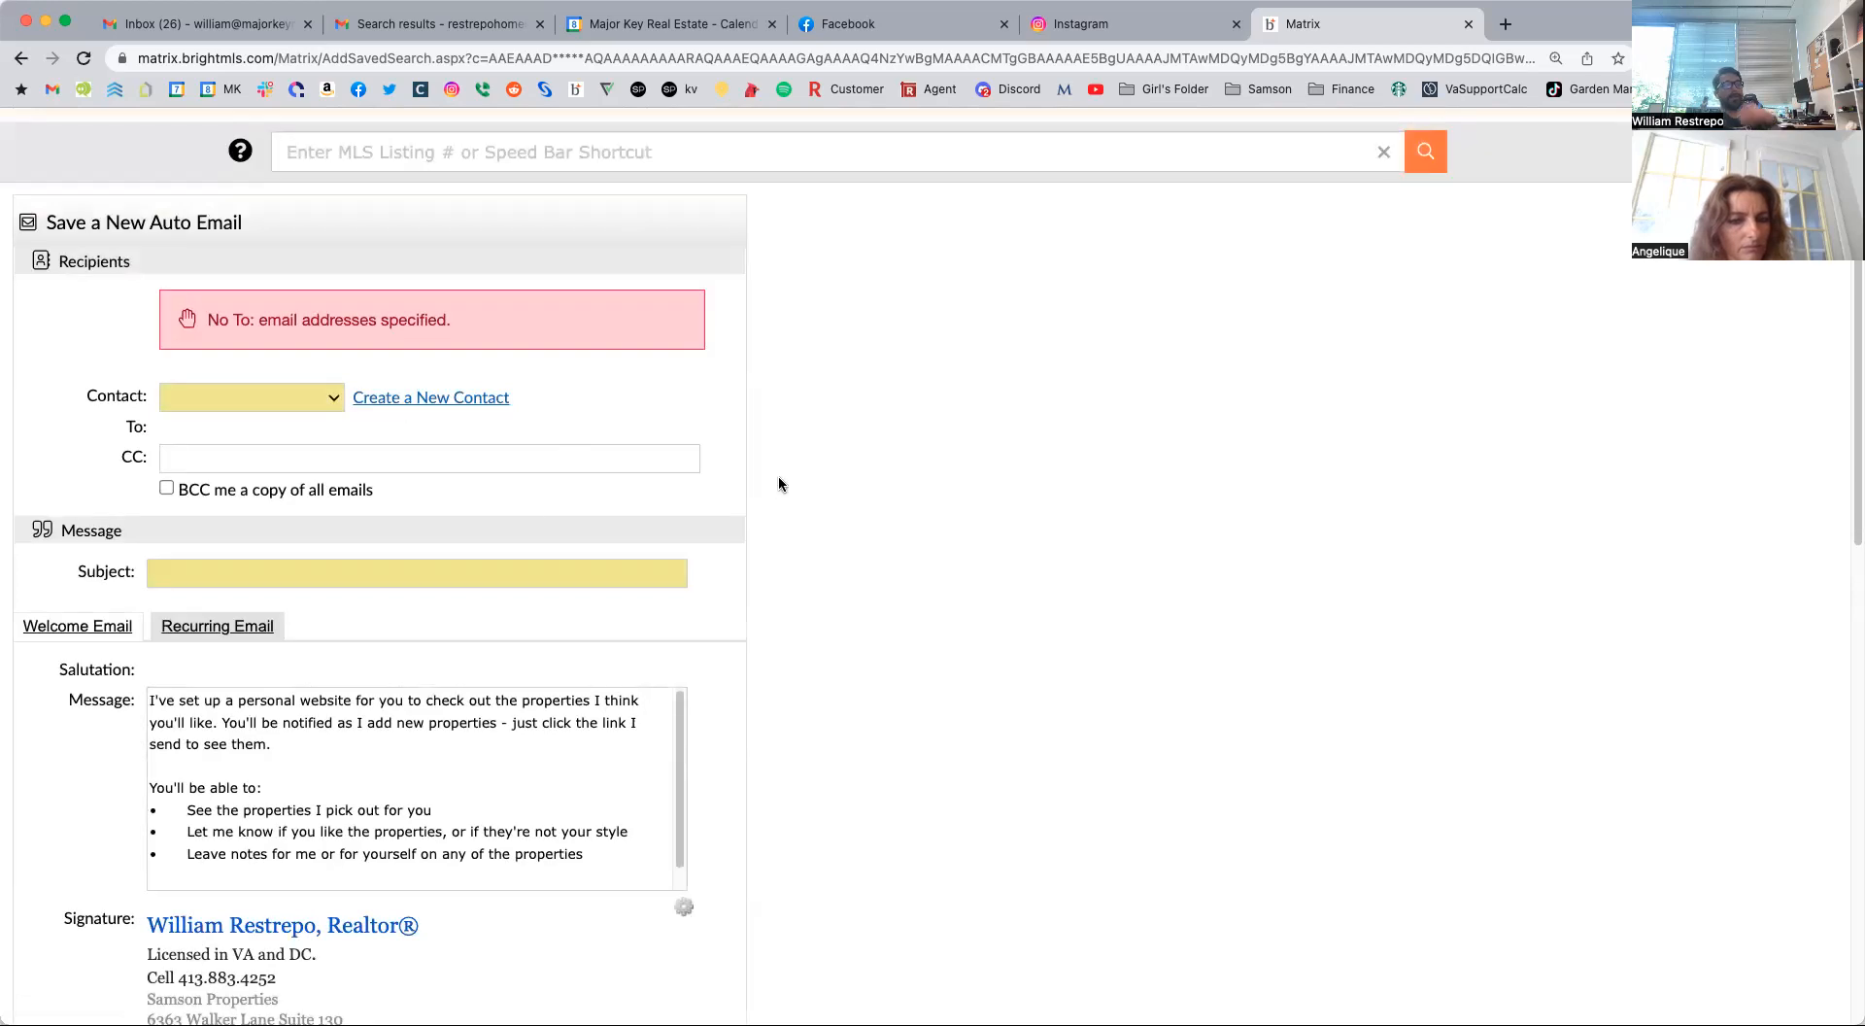
# Enter the auto email's subject as the client's first name followed by ", here are some properties that match your criteria".
pyautogui.click(229, 569)
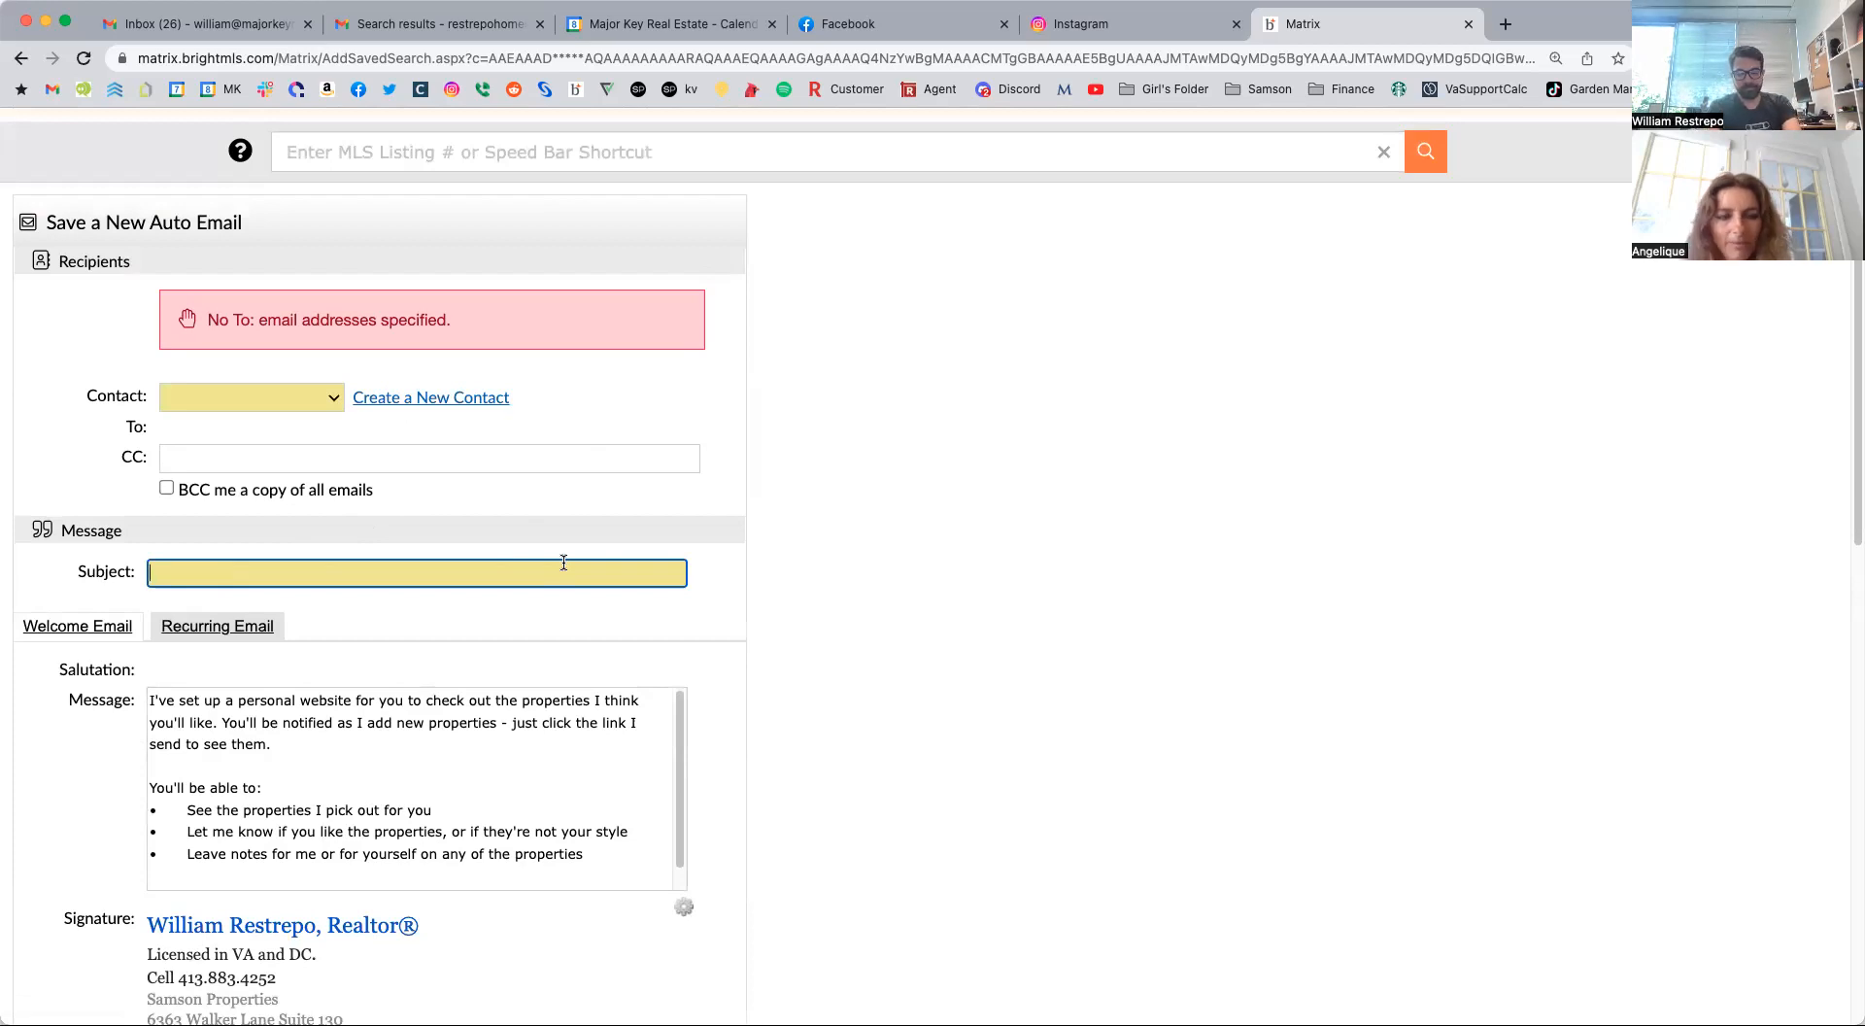
pyautogui.write('Macedoni8a, h')
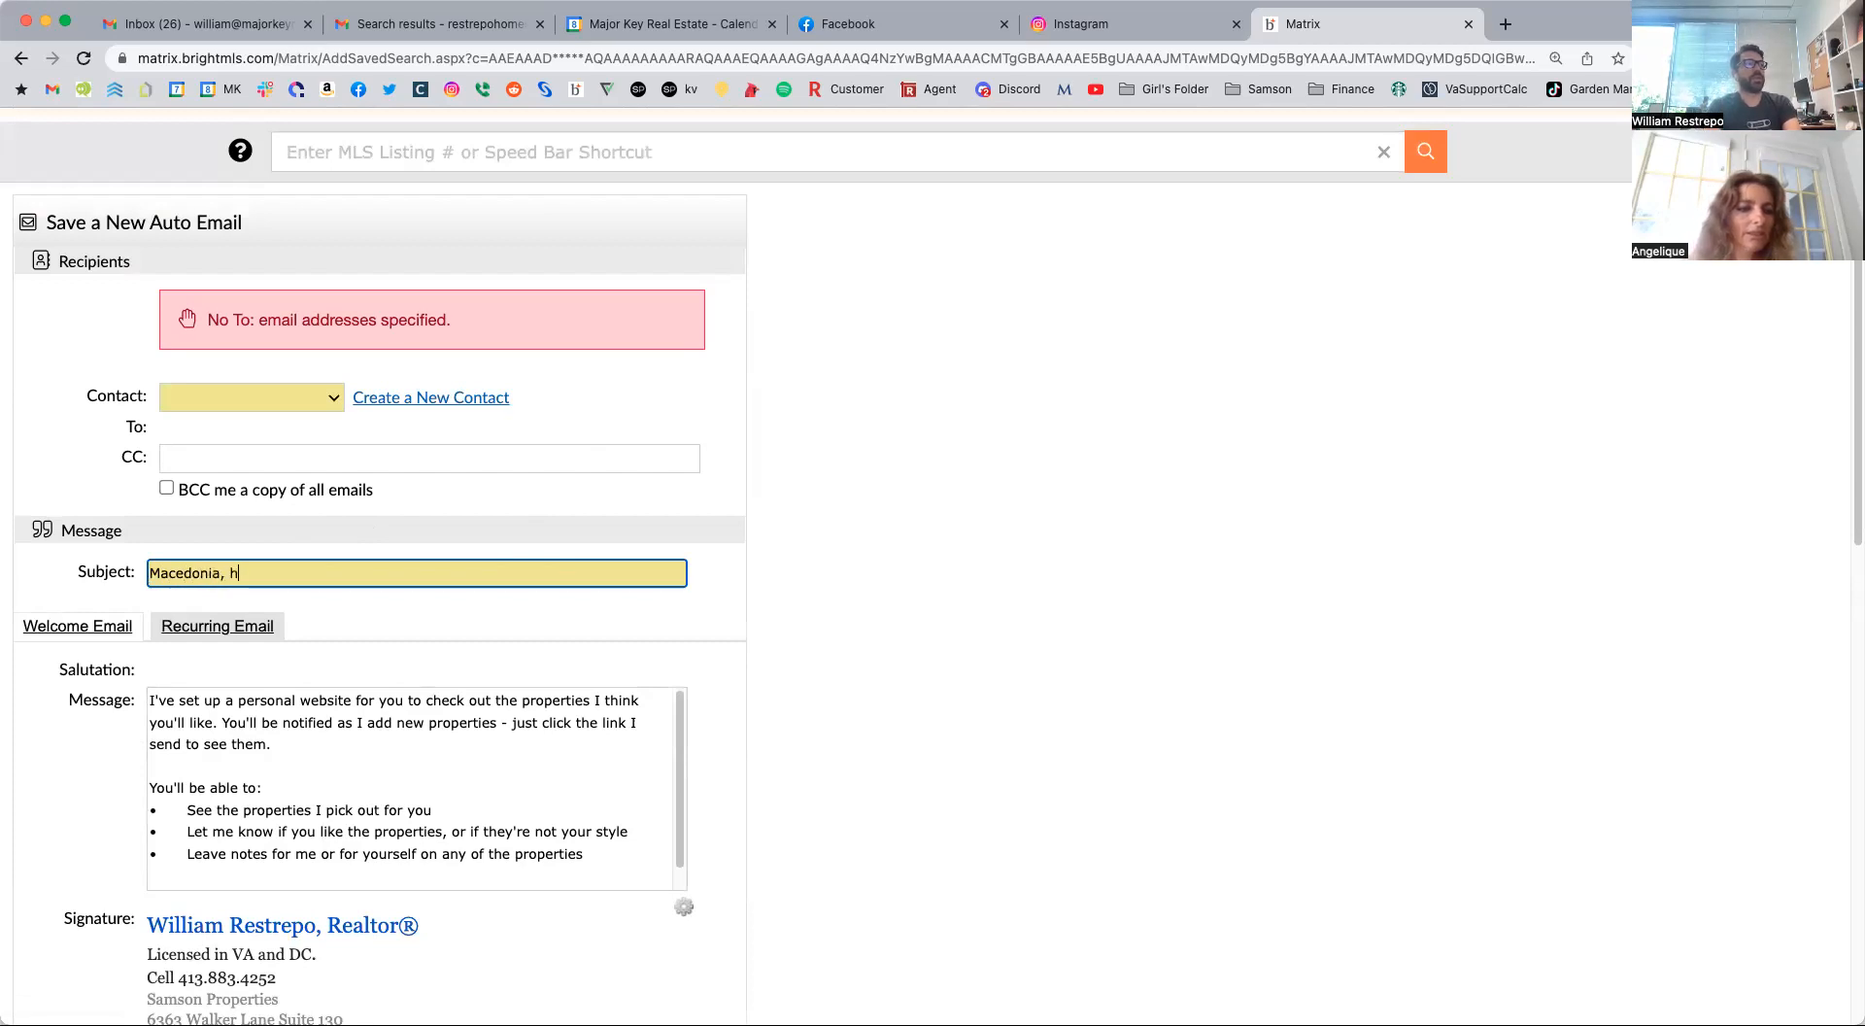
pyautogui.write('ere are some properties that match your criteria')
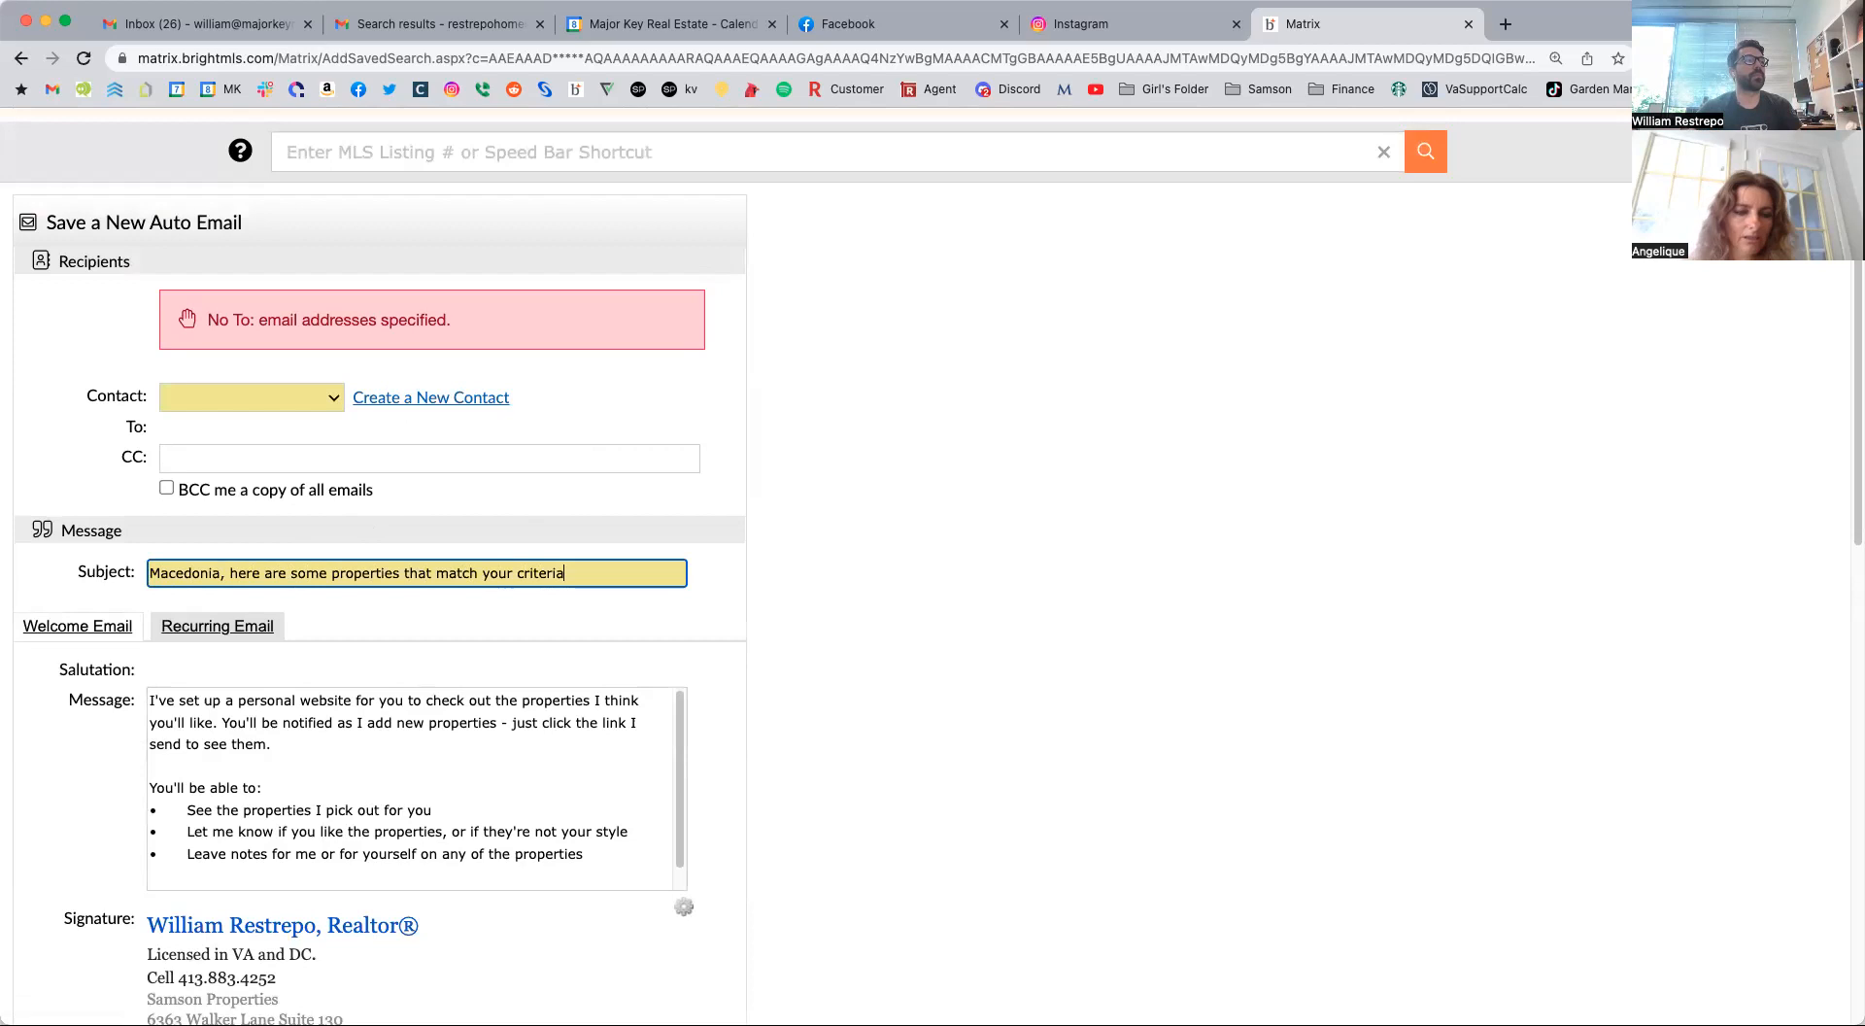
# Read through the default welcome email message, covering the personal website description and the list of what the client can do there.
pyautogui.scroll(-1, 216, 788)
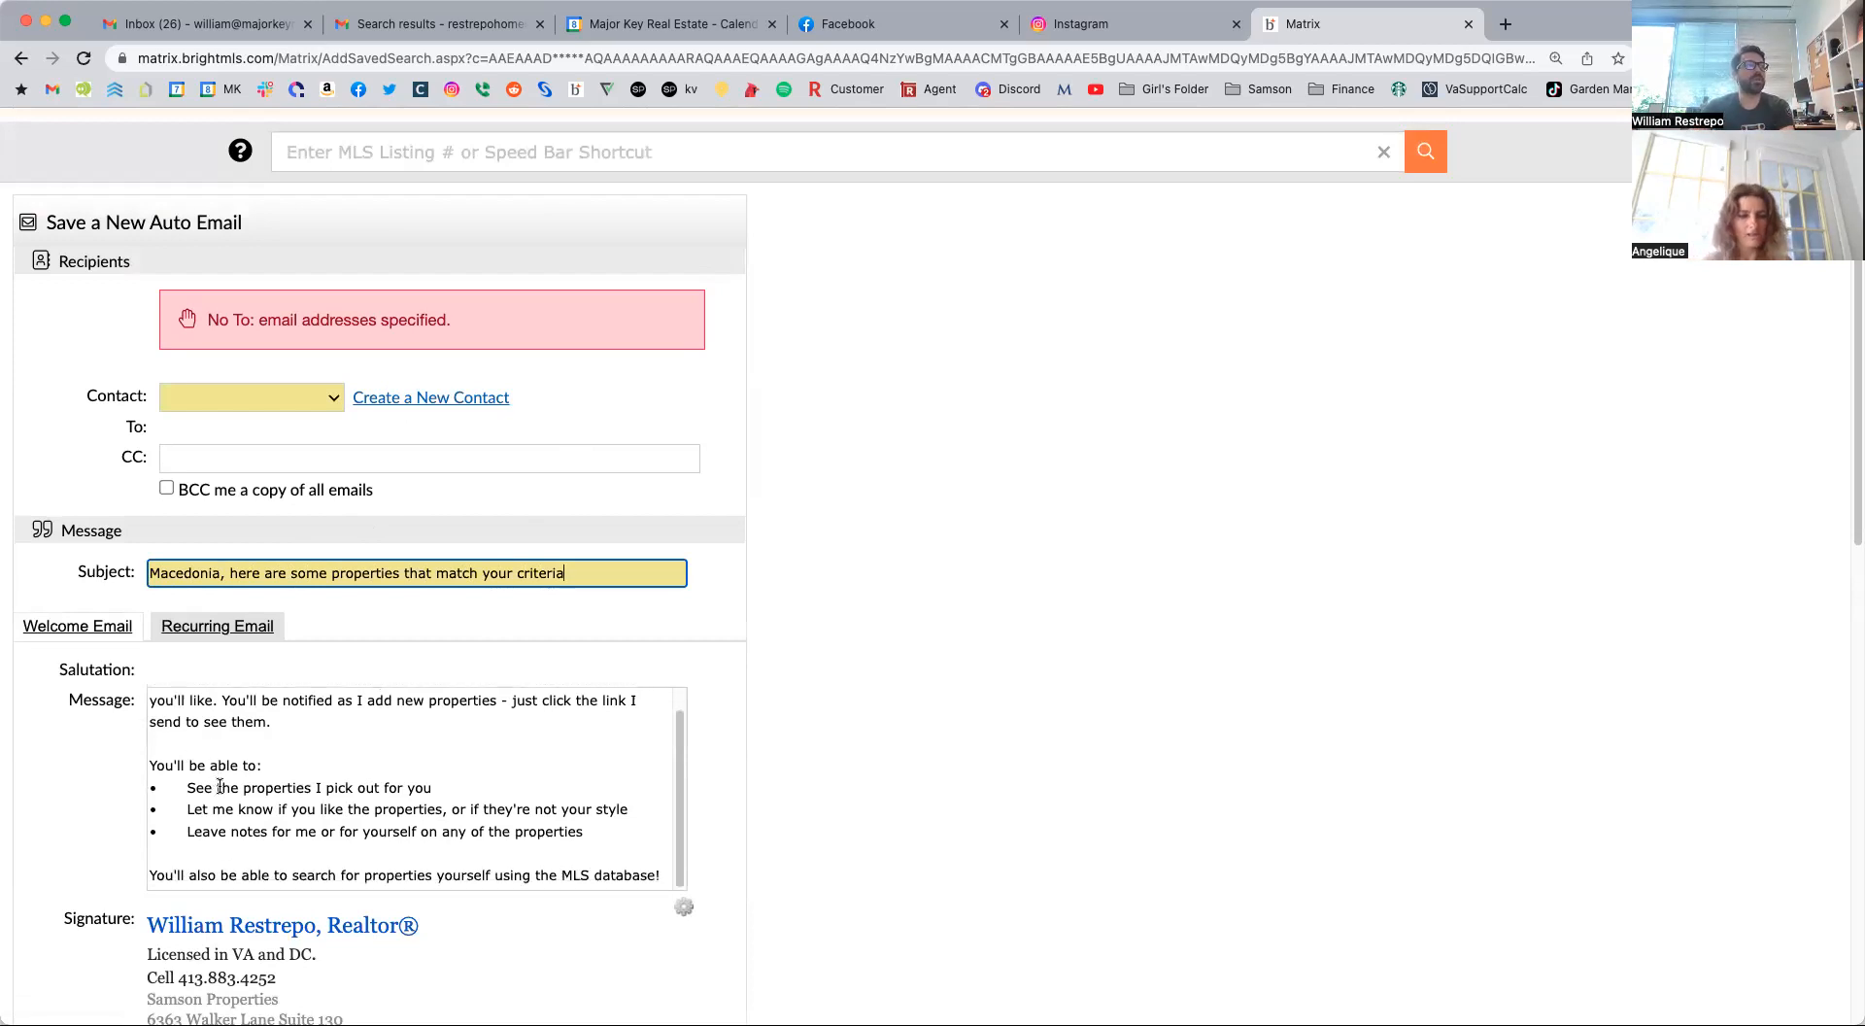
pyautogui.scroll(-5, 948, 706)
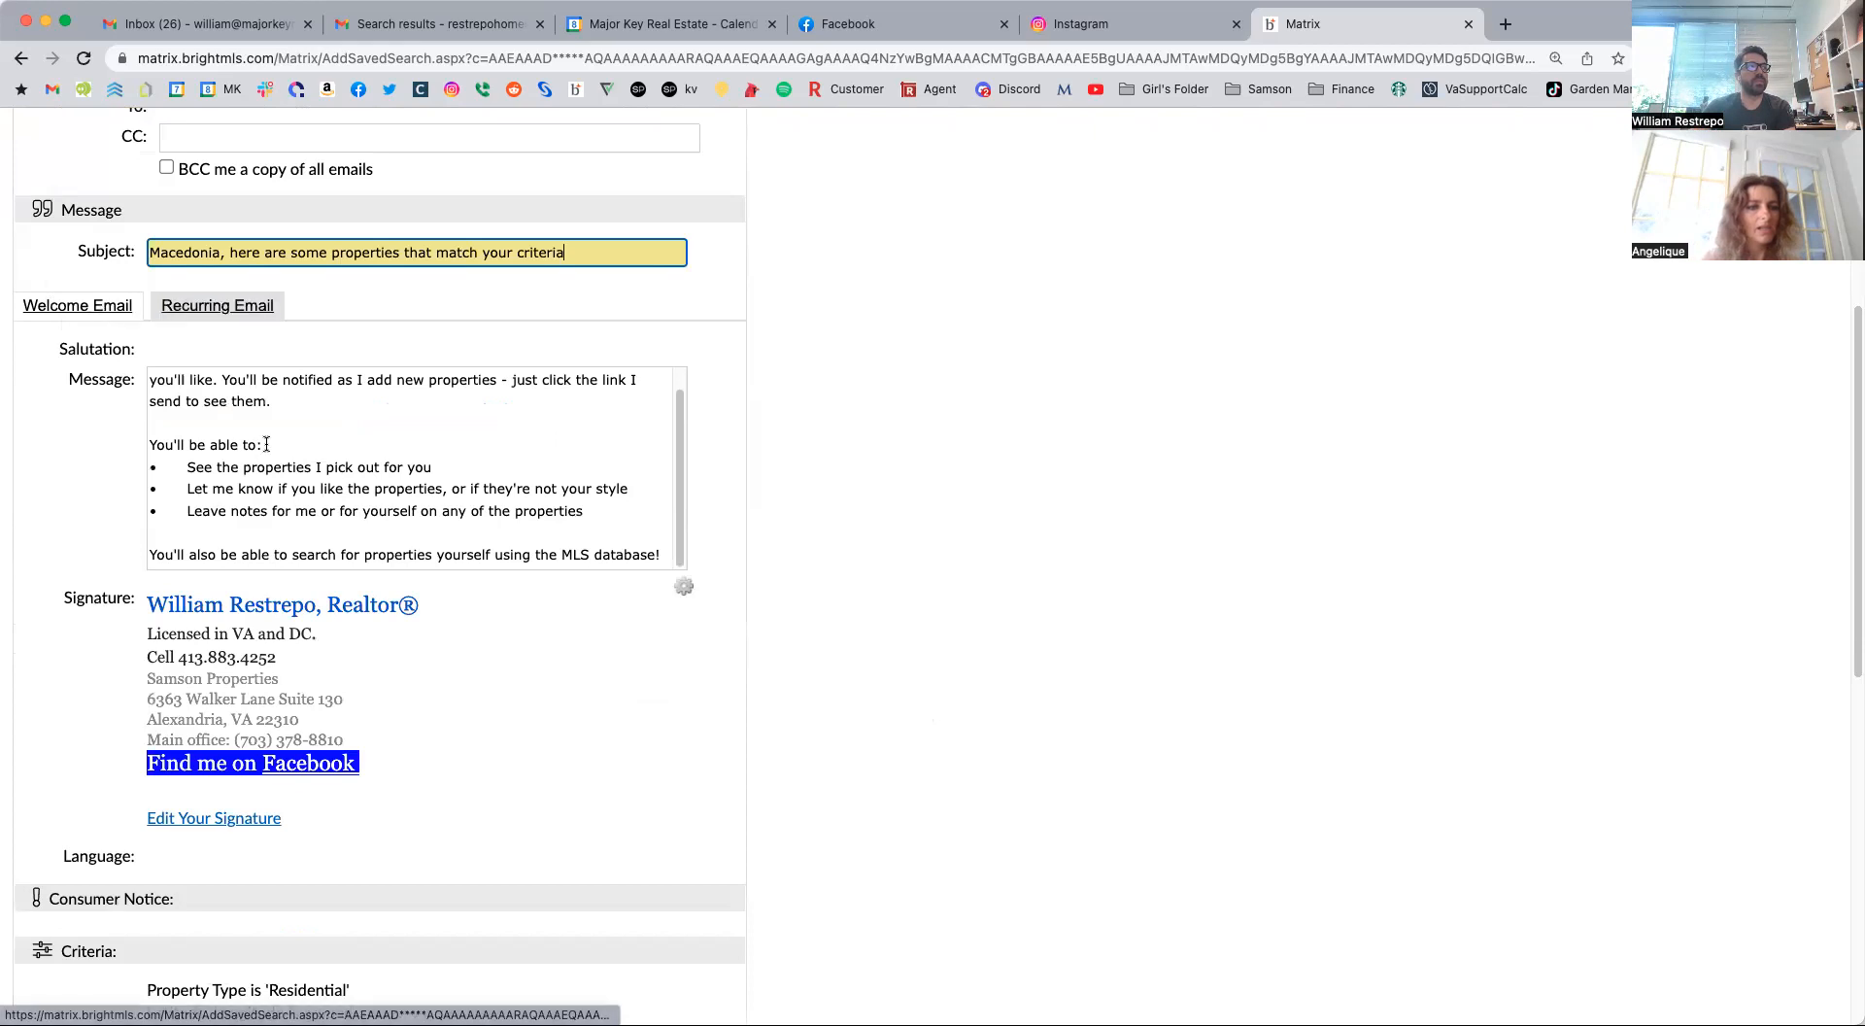
pyautogui.scroll(1, 497, 479)
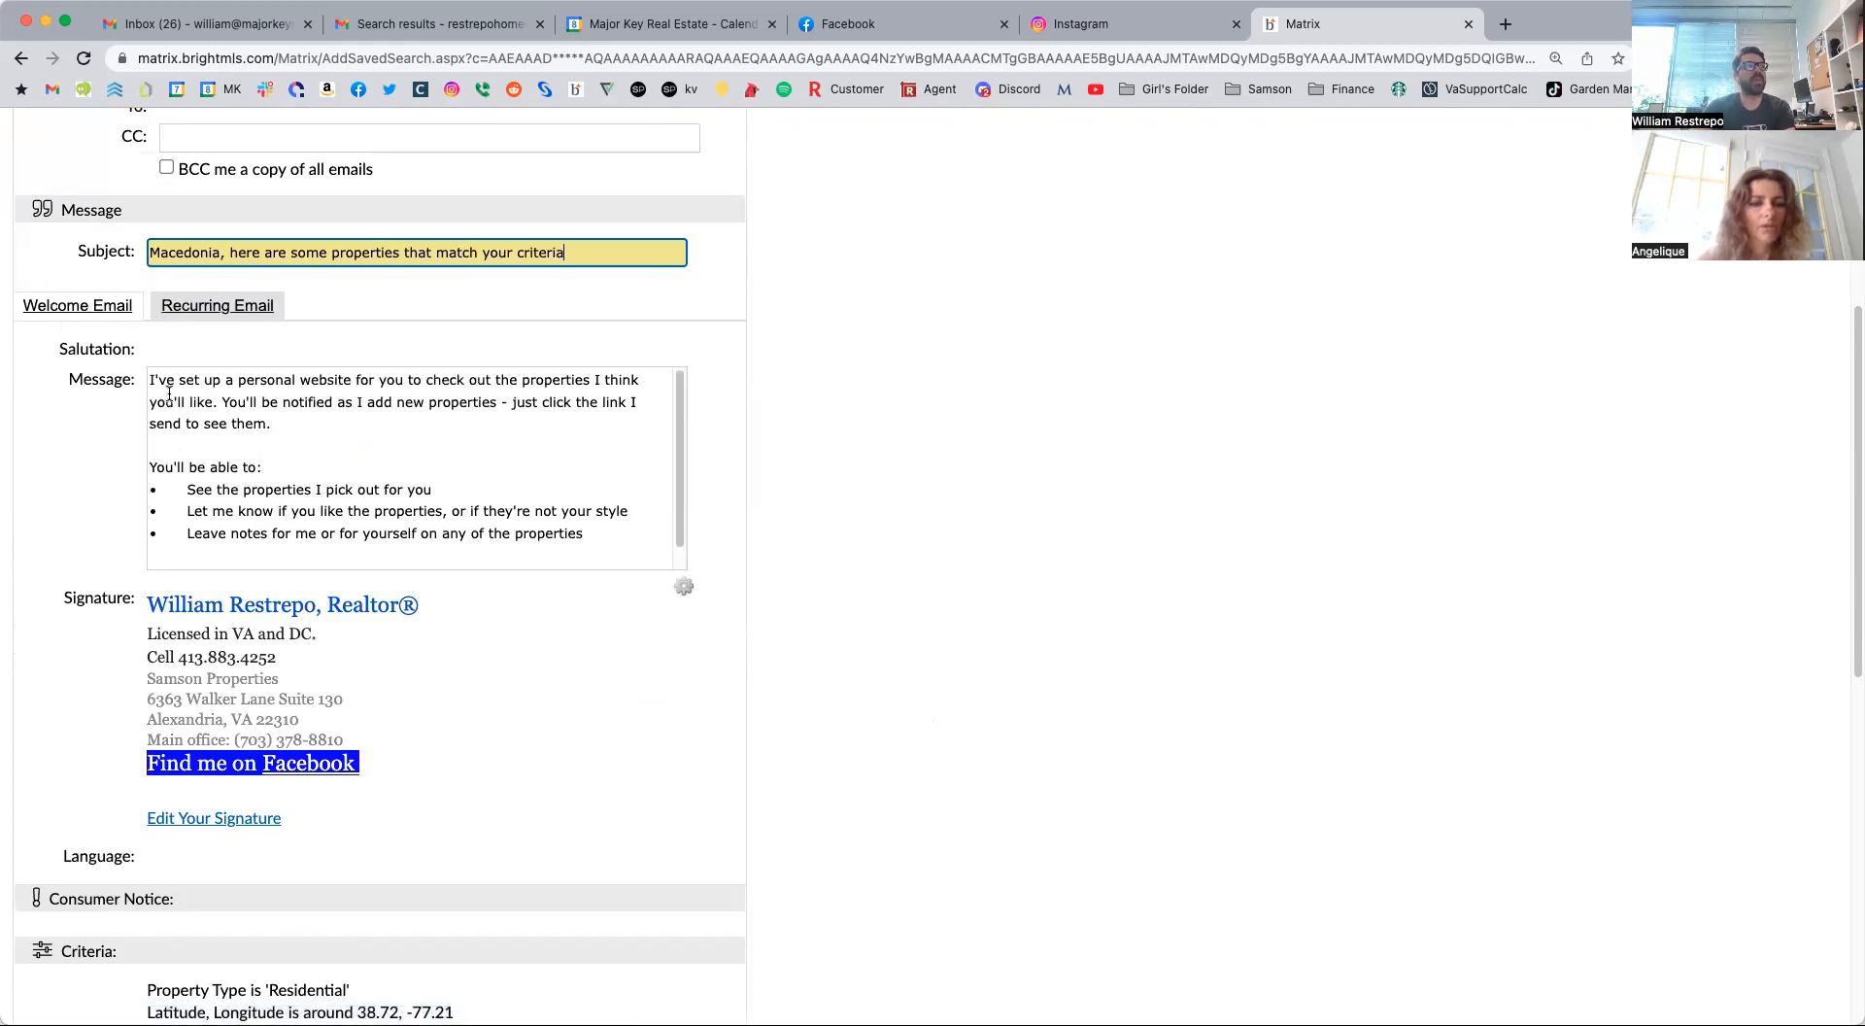
pyautogui.scroll(-1, 435, 458)
pyautogui.scroll(1, 245, 476)
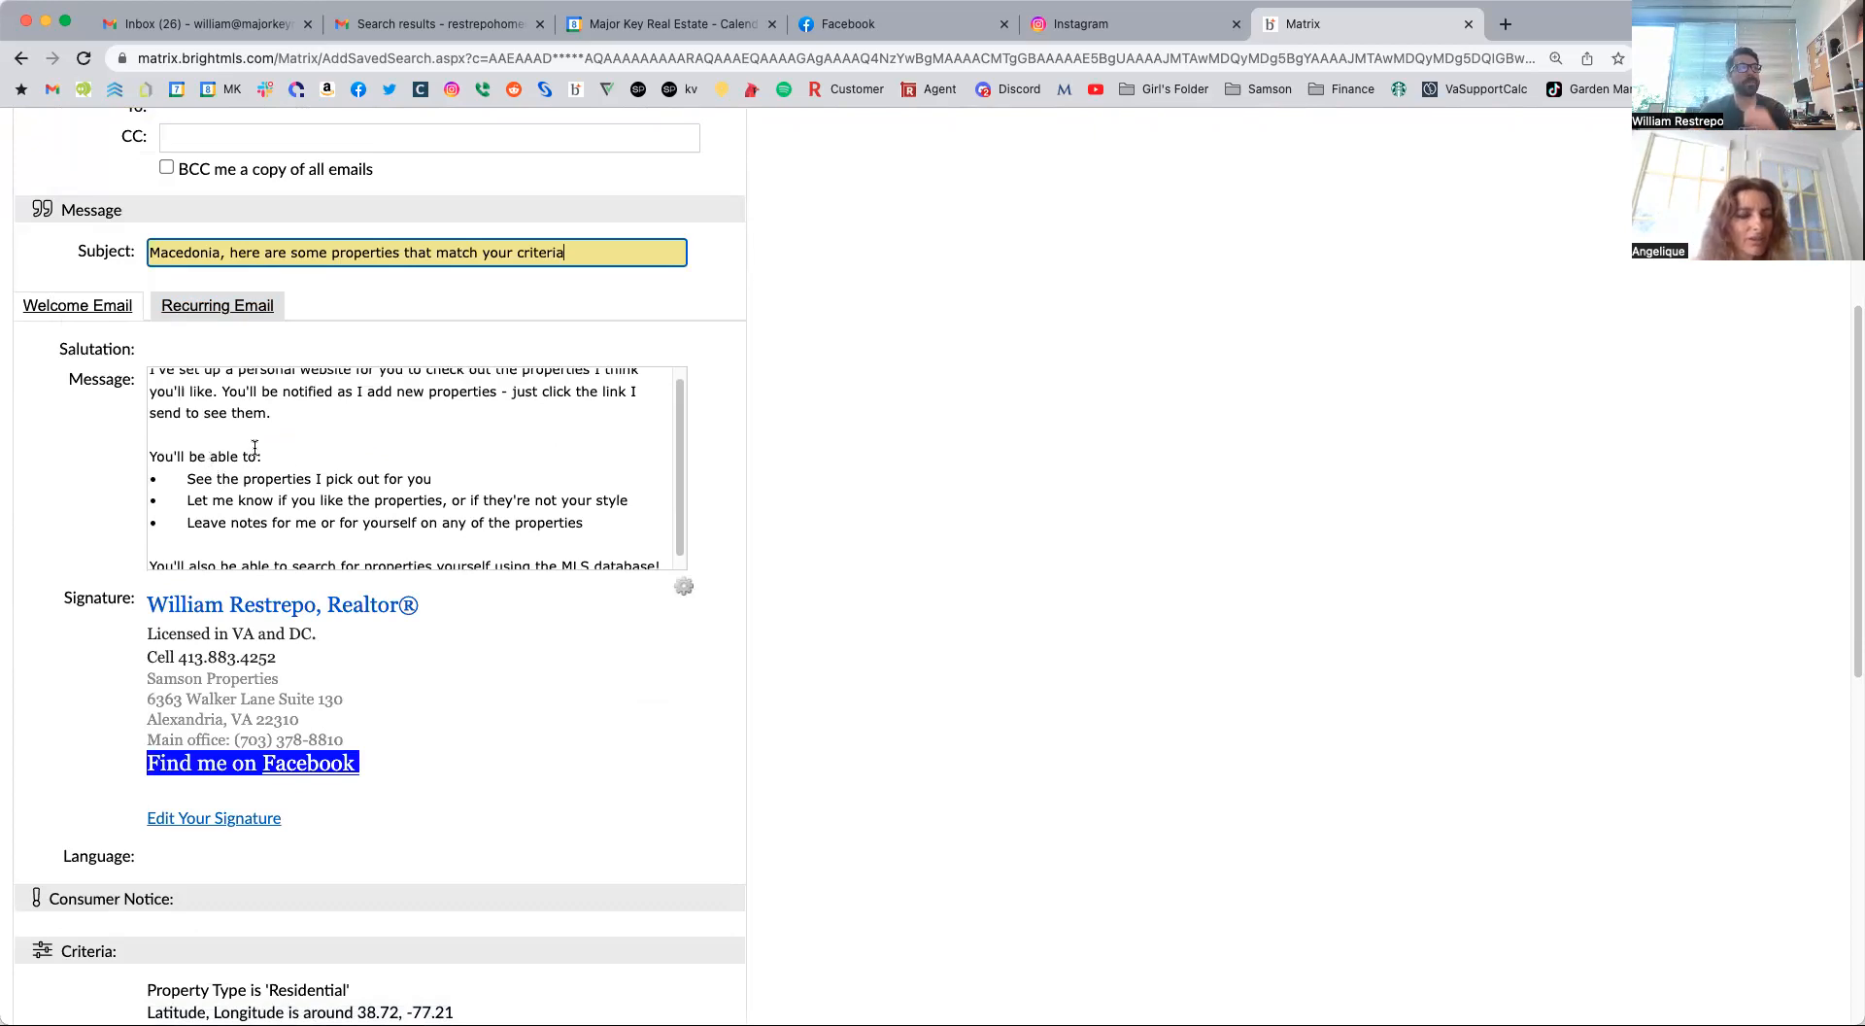
pyautogui.scroll(1, 198, 461)
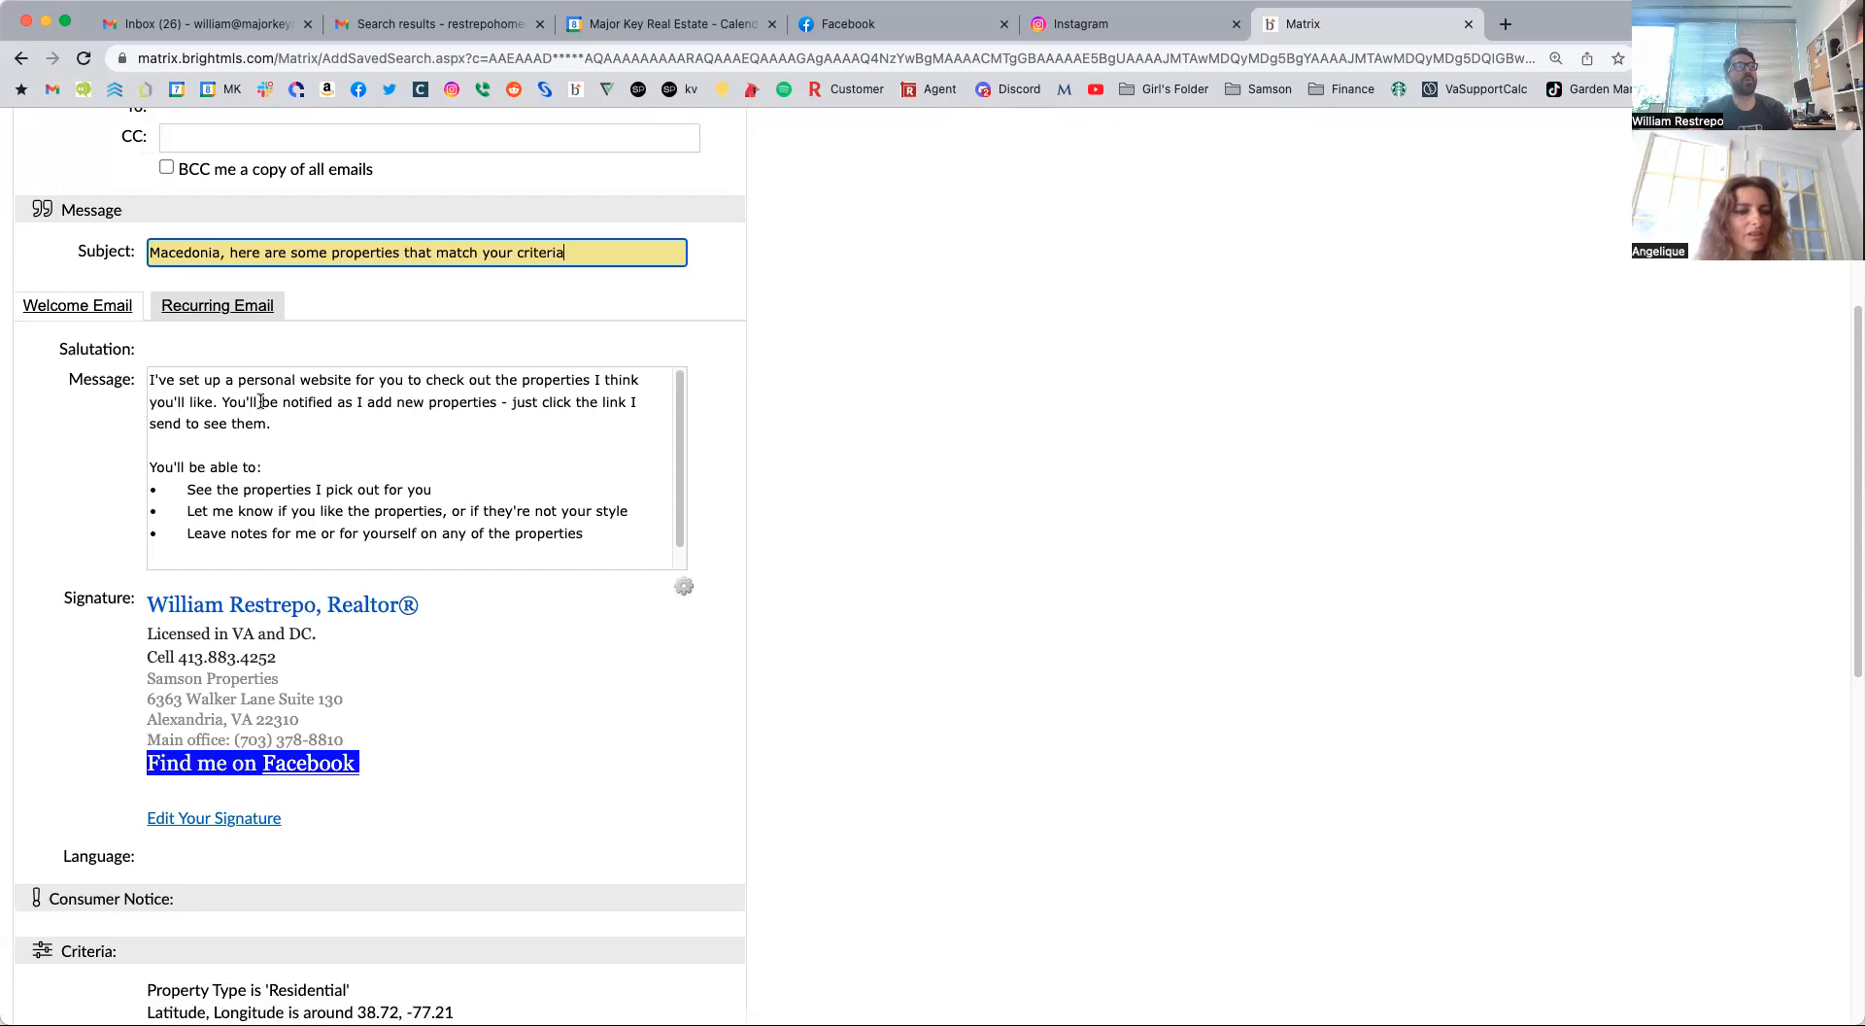
pyautogui.scroll(-1, 580, 493)
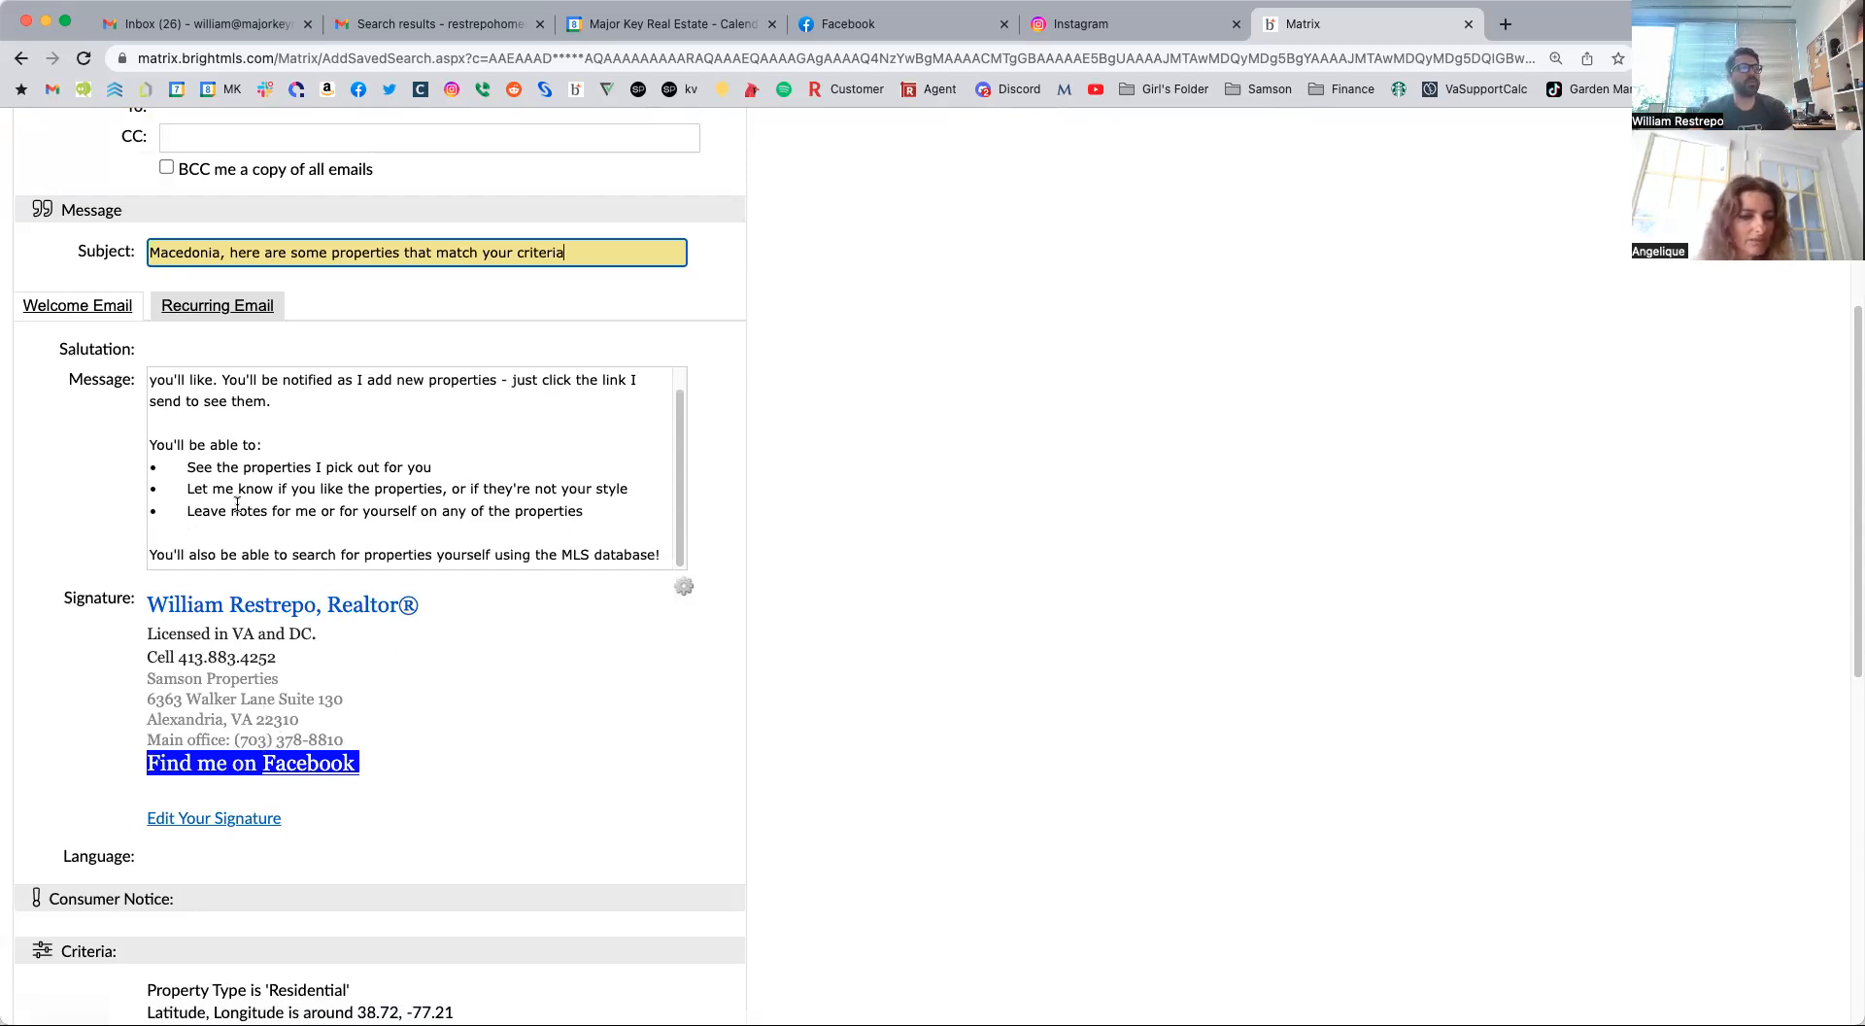
# Turn off showing the contact in Reverse Prospecting results and set the email schedule to ASAP.
pyautogui.scroll(-5, 437, 848)
pyautogui.scroll(-2, 435, 847)
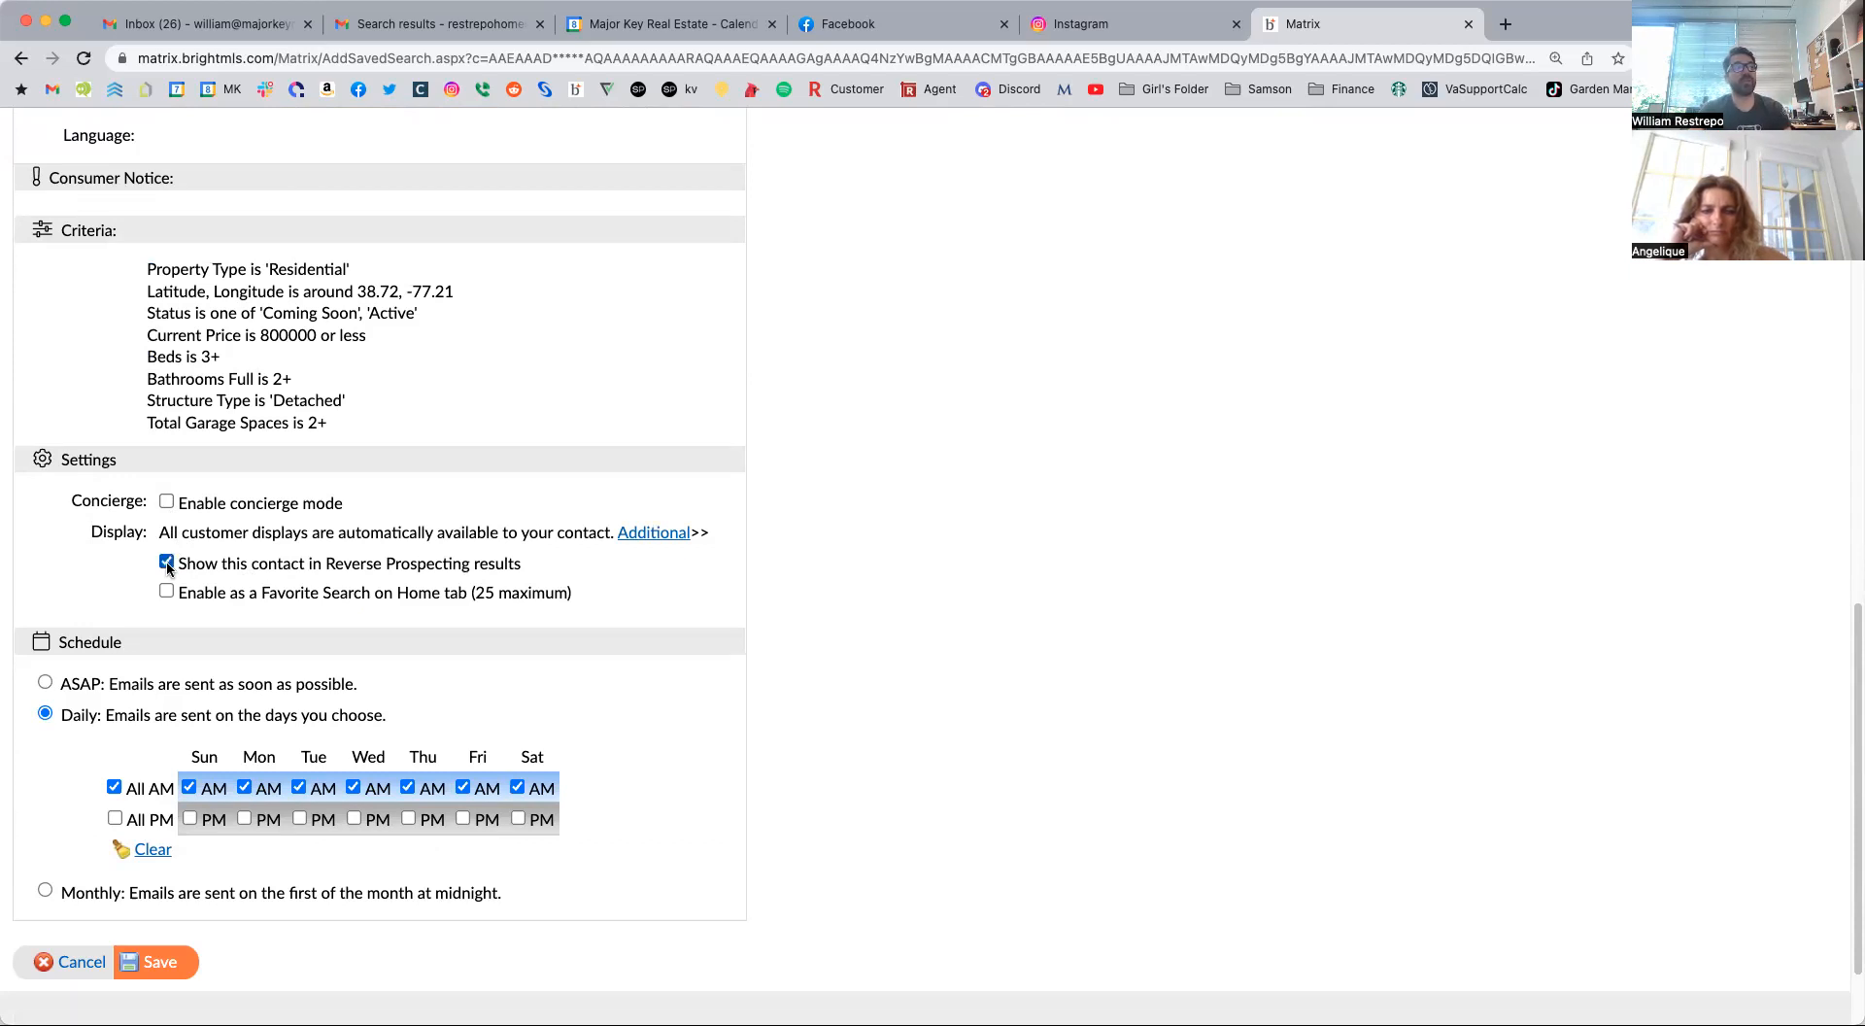
pyautogui.click(166, 563)
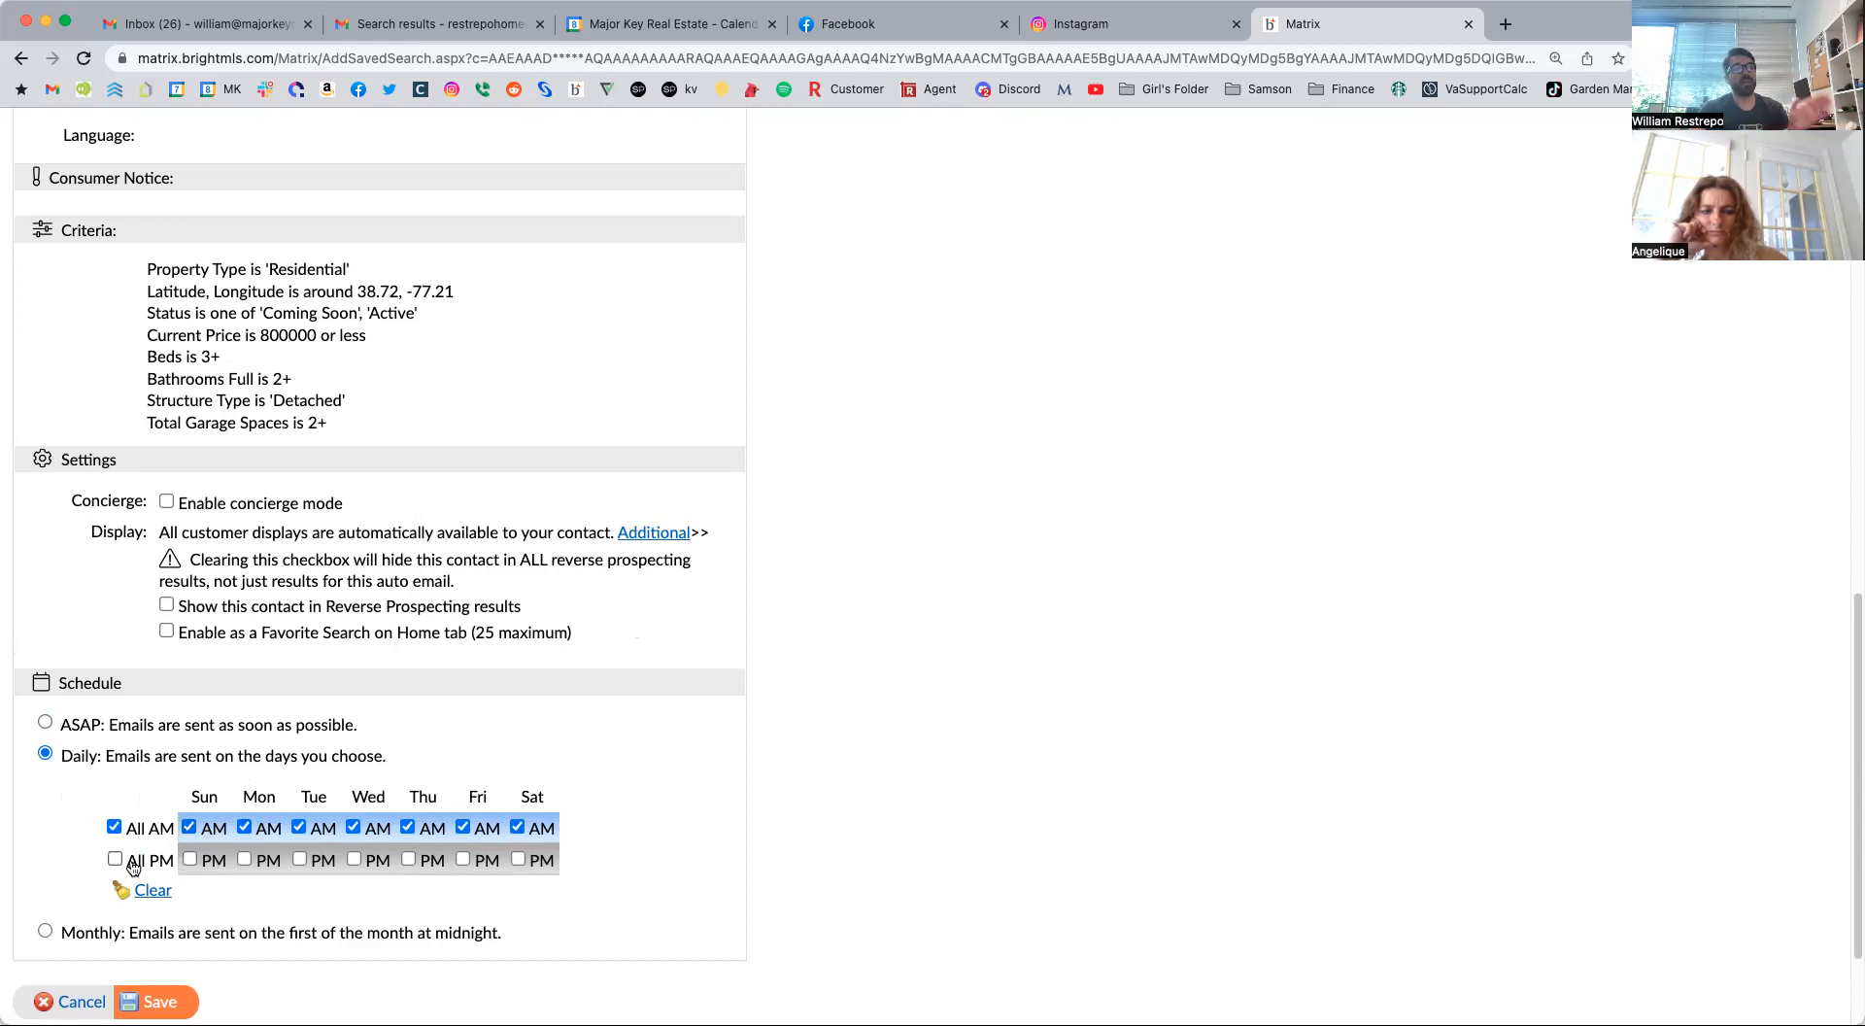
pyautogui.click(45, 723)
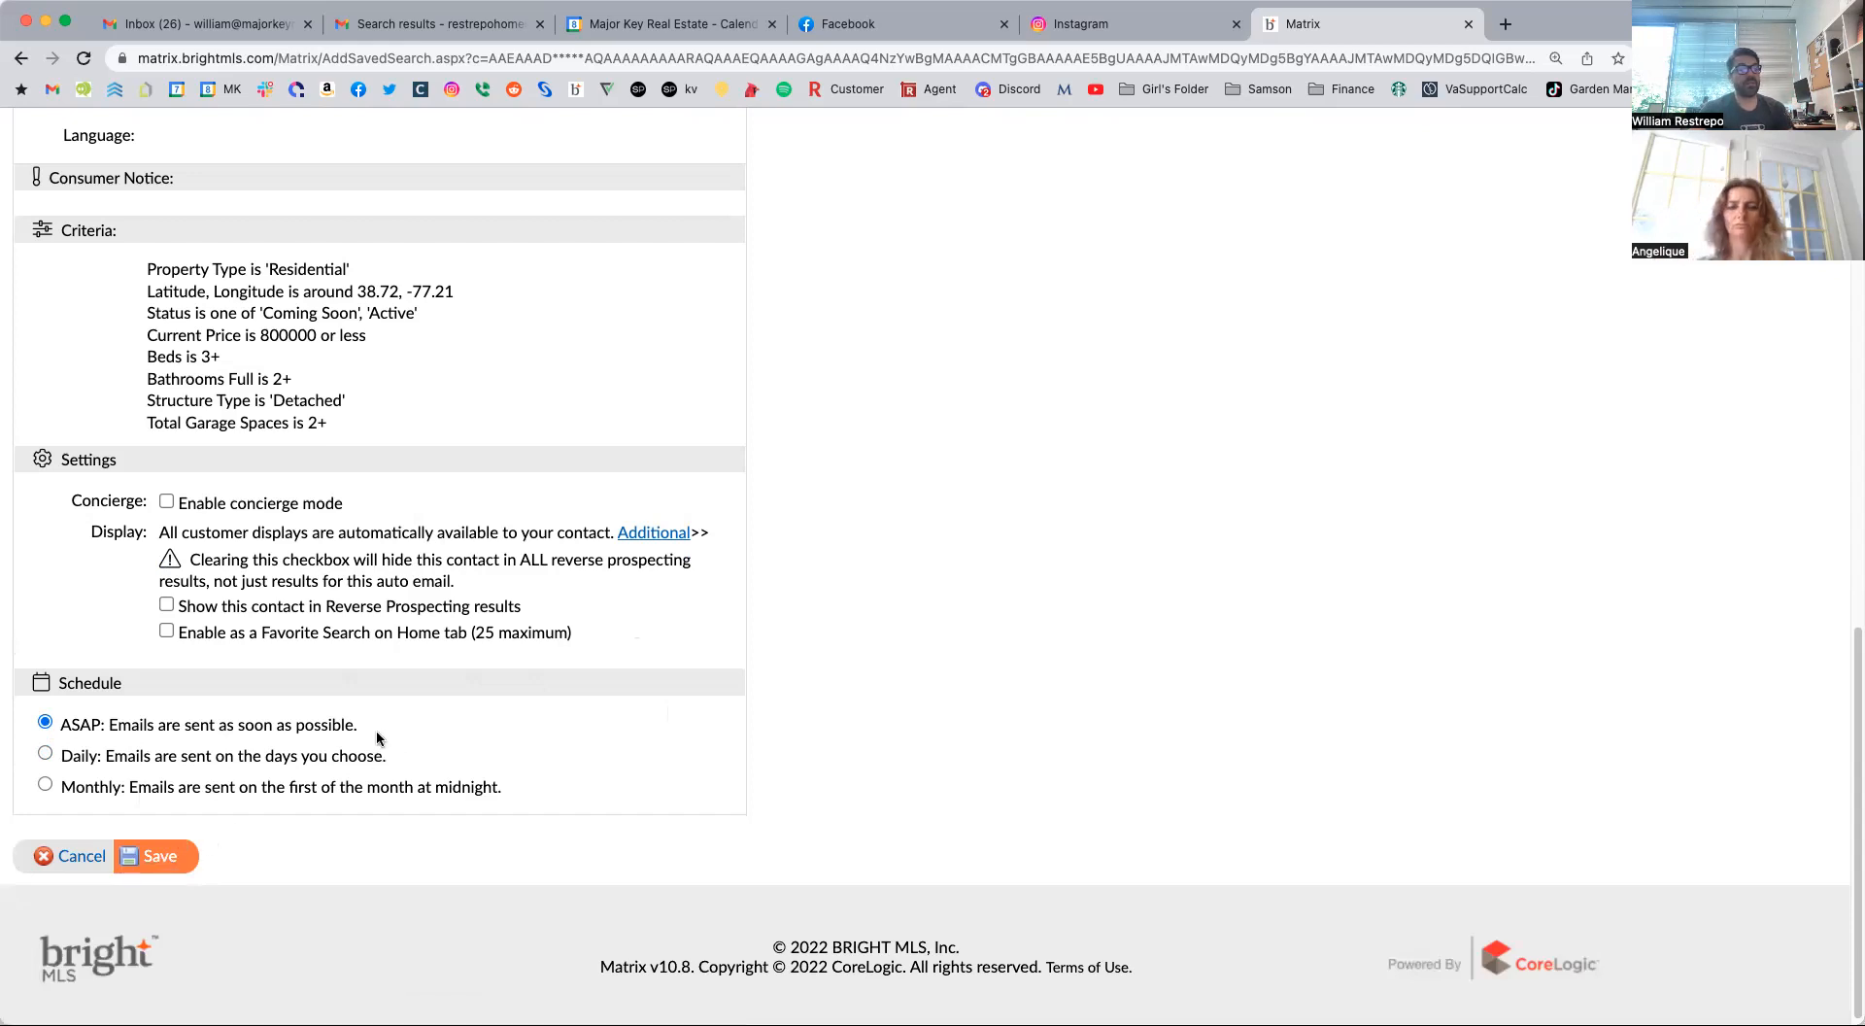
# Switch the auto email's message section to the Recurring Email and review its default message.
pyautogui.scroll(4, 377, 734)
pyautogui.scroll(5, 376, 730)
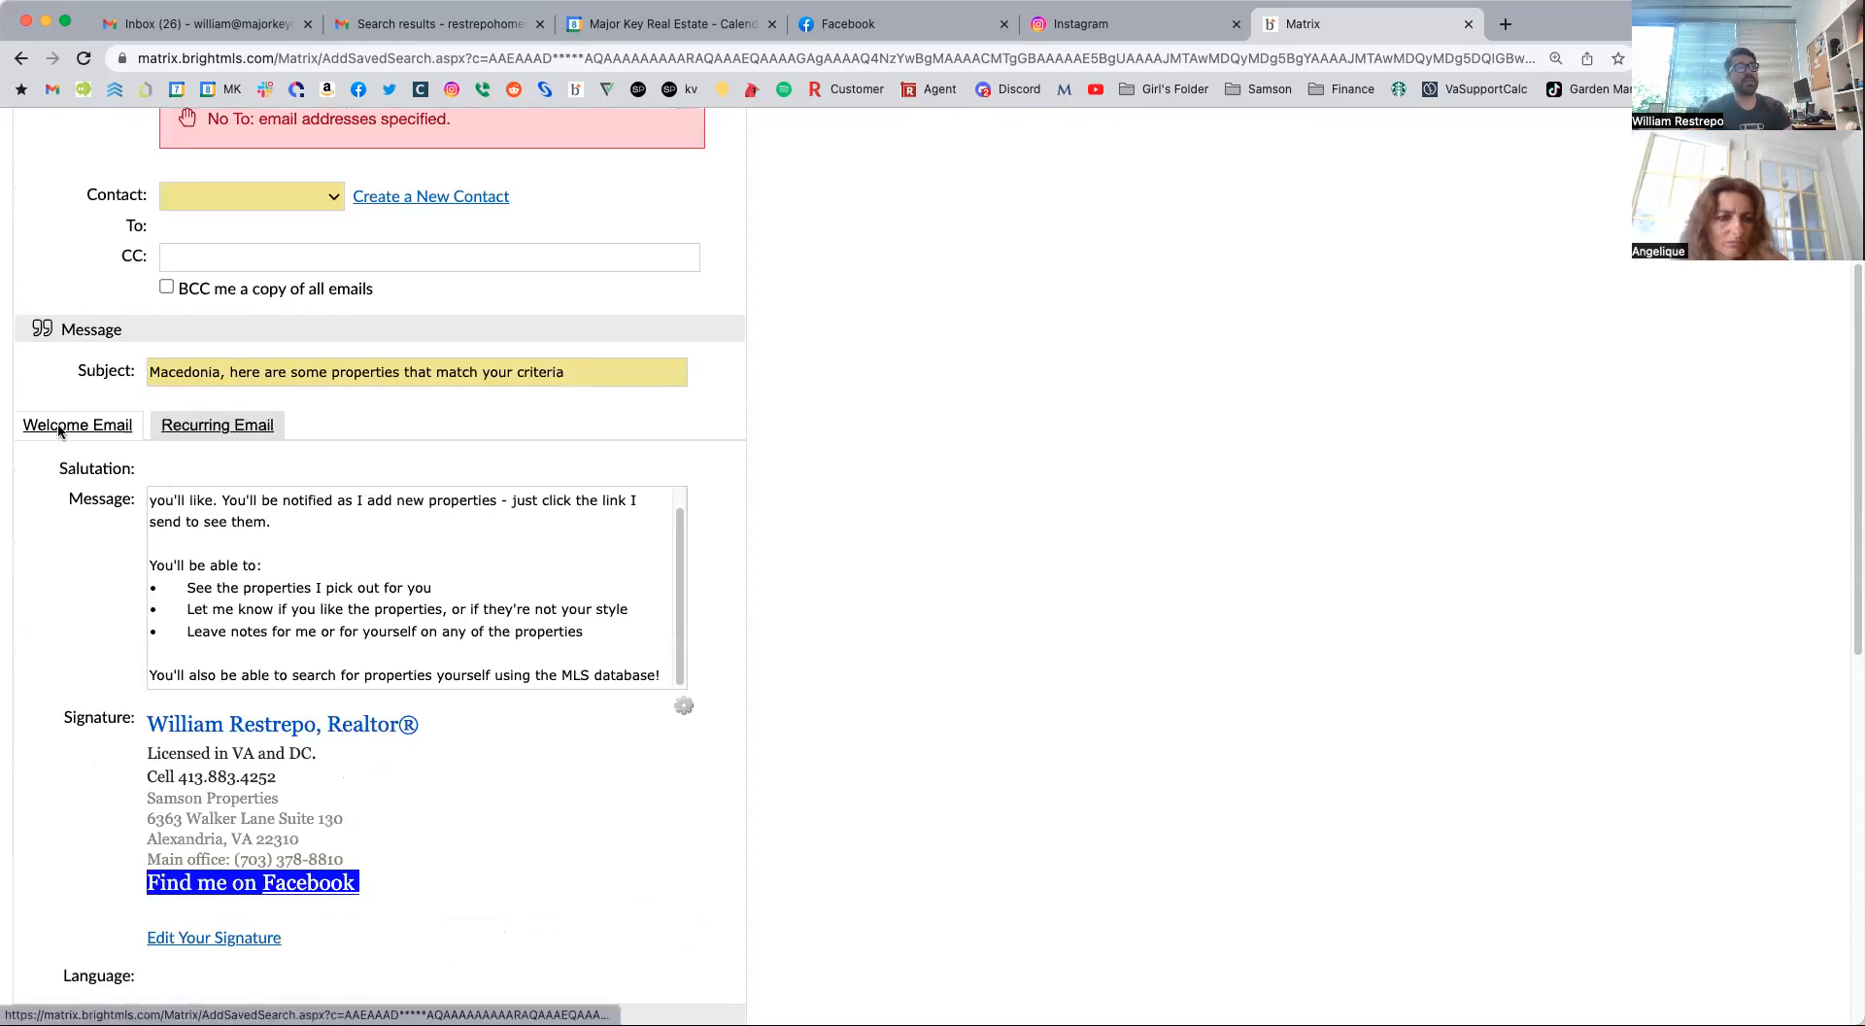
pyautogui.click(200, 427)
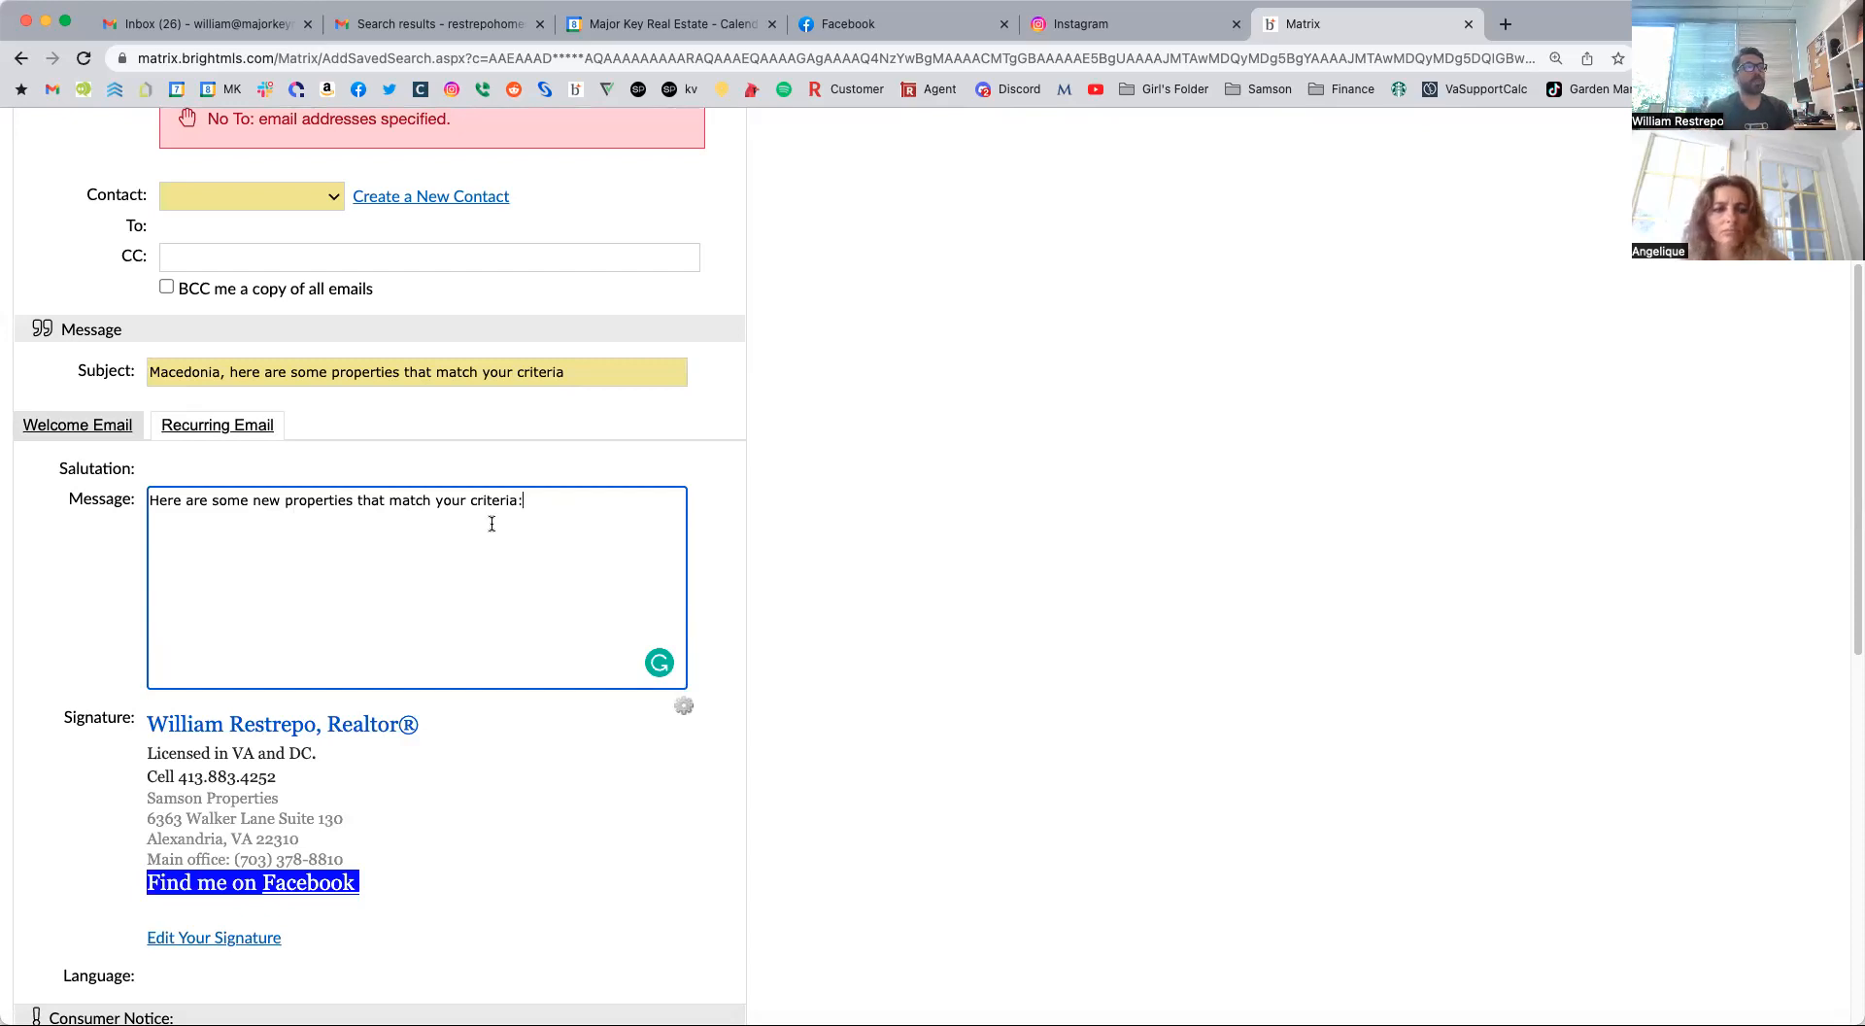
# Choose the agent's own contact entry as the auto email's recipient.
pyautogui.scroll(-10, 561, 826)
pyautogui.scroll(15, 545, 790)
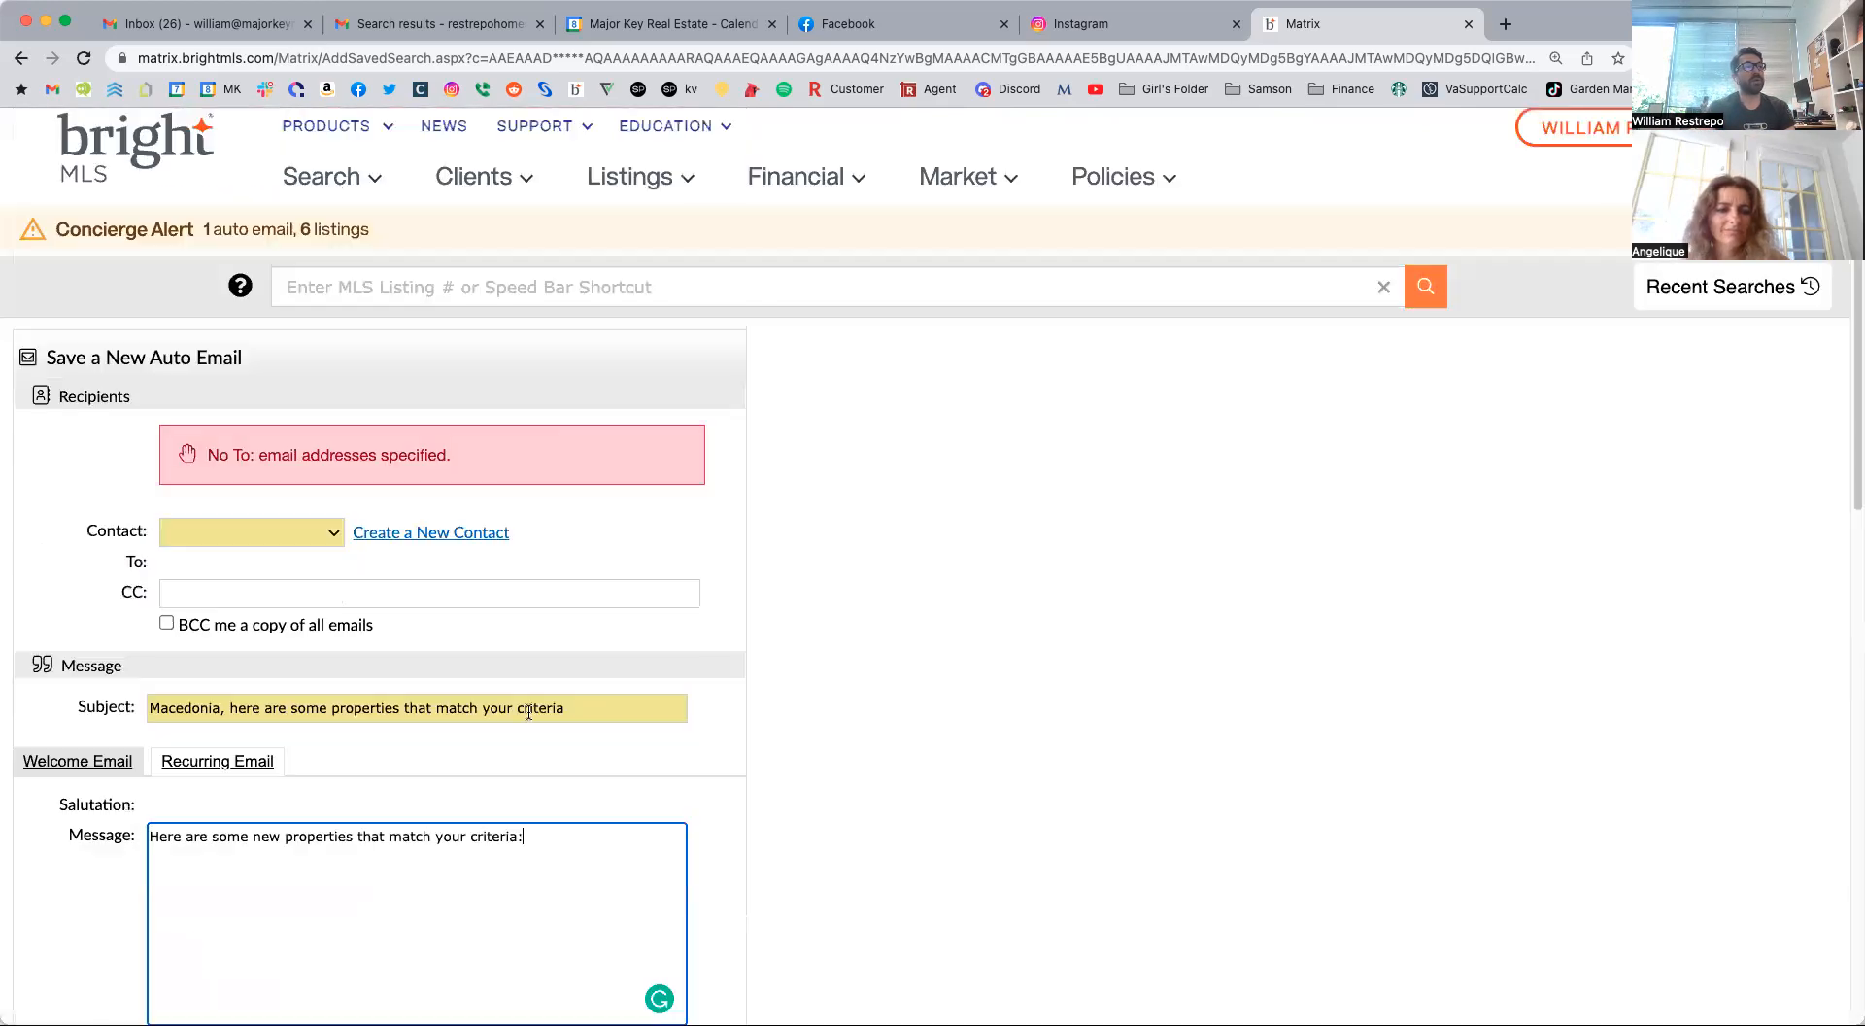
pyautogui.click(245, 520)
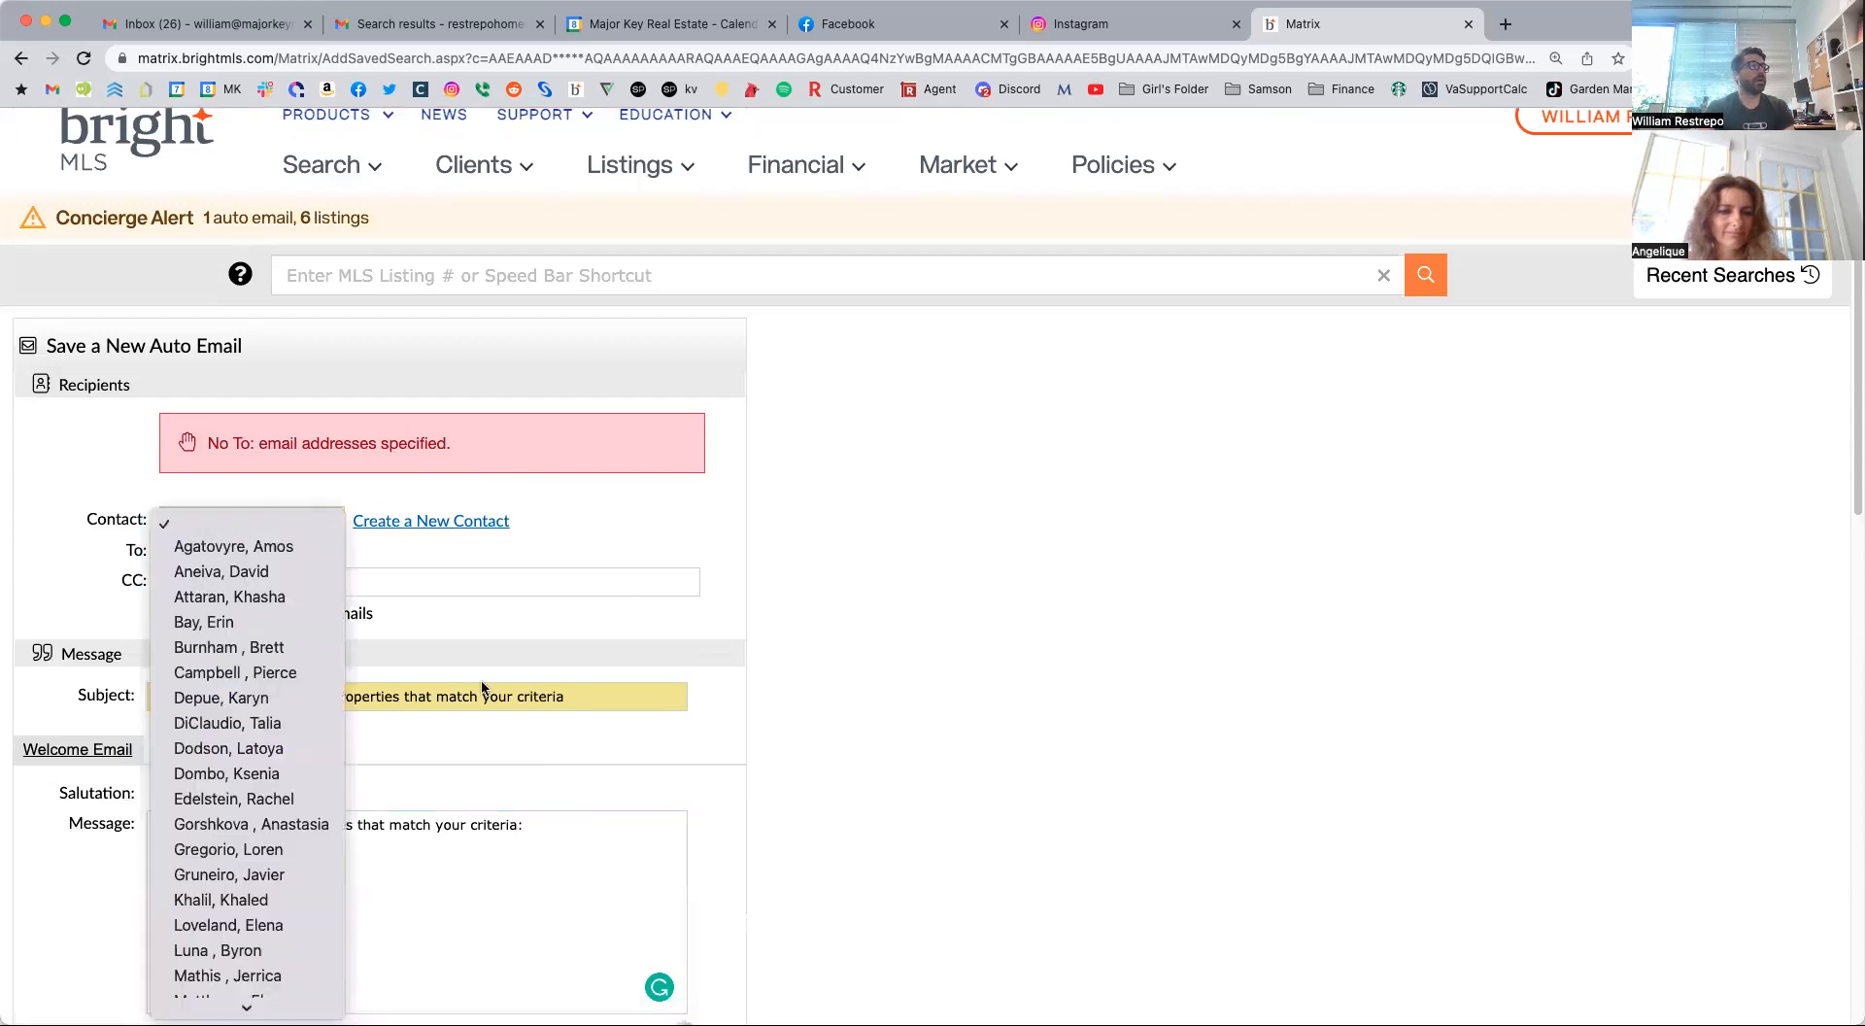
pyautogui.scroll(-3, 262, 826)
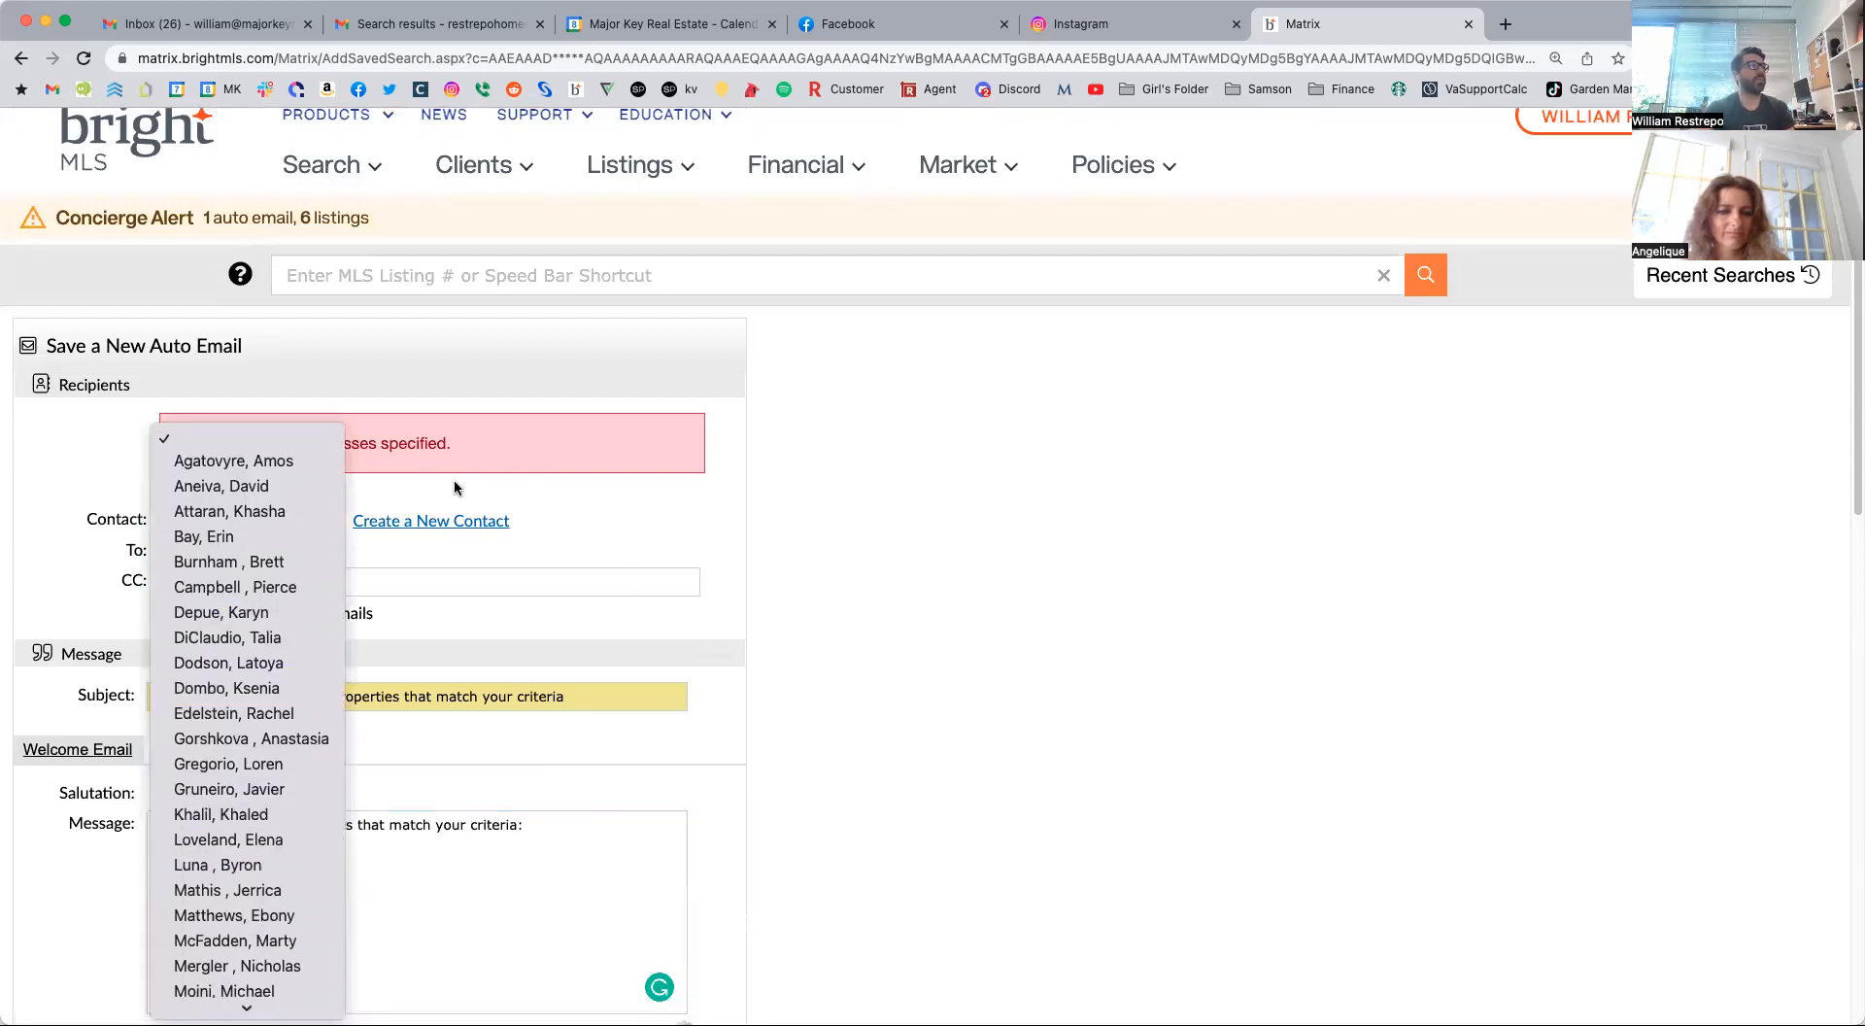
pyautogui.press('r')
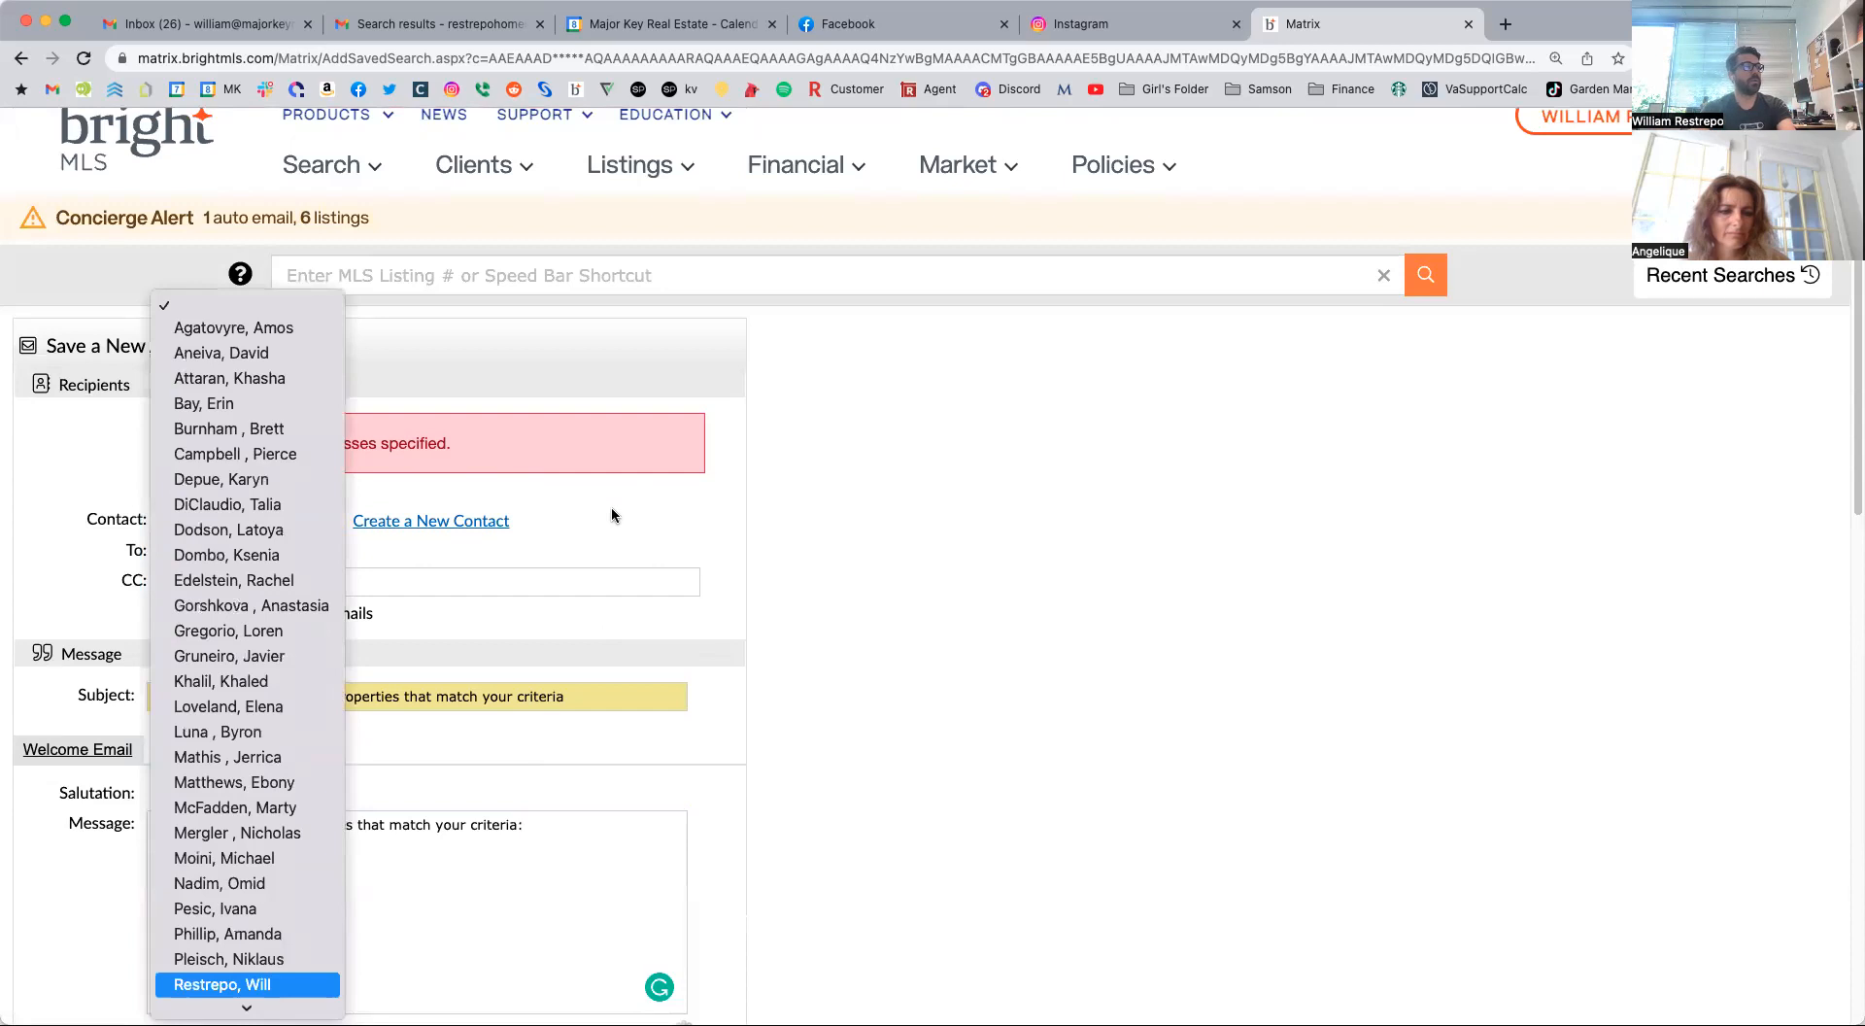
pyautogui.click(266, 987)
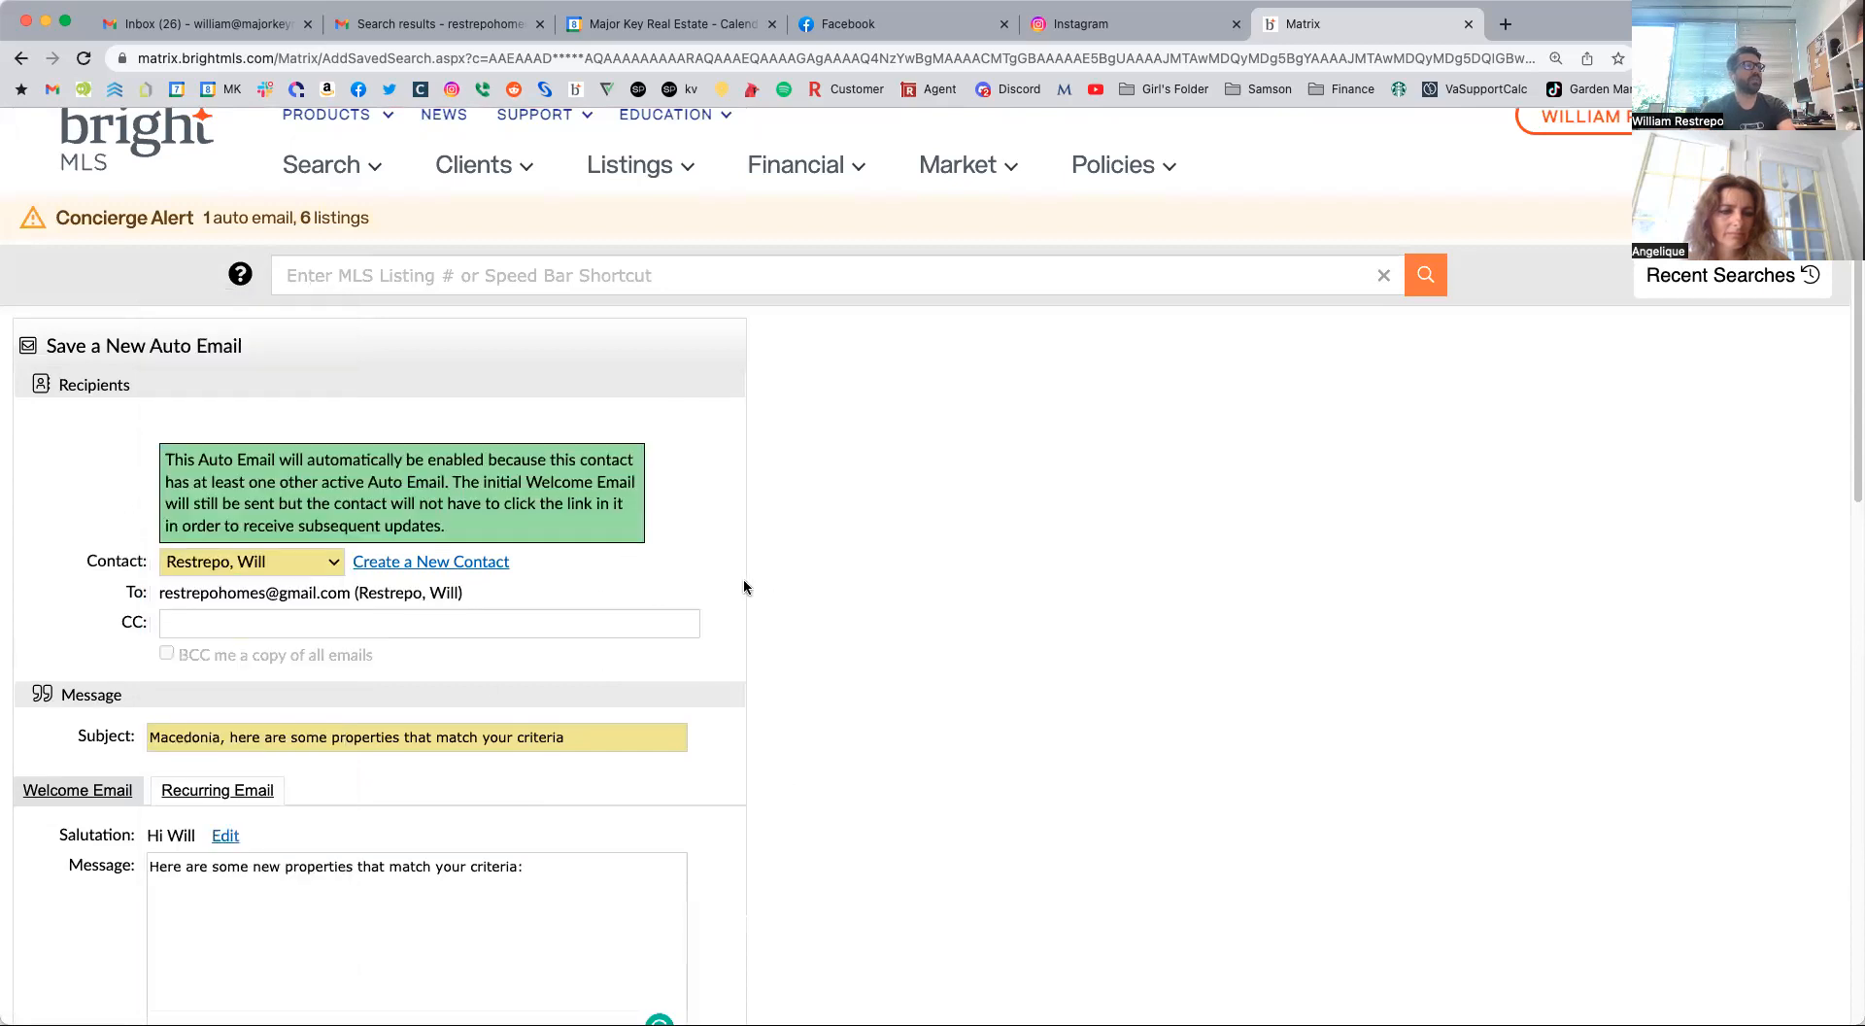
# Review the auto email's criteria, settings and schedule, and cancel it without saving.
pyautogui.scroll(-10, 429, 679)
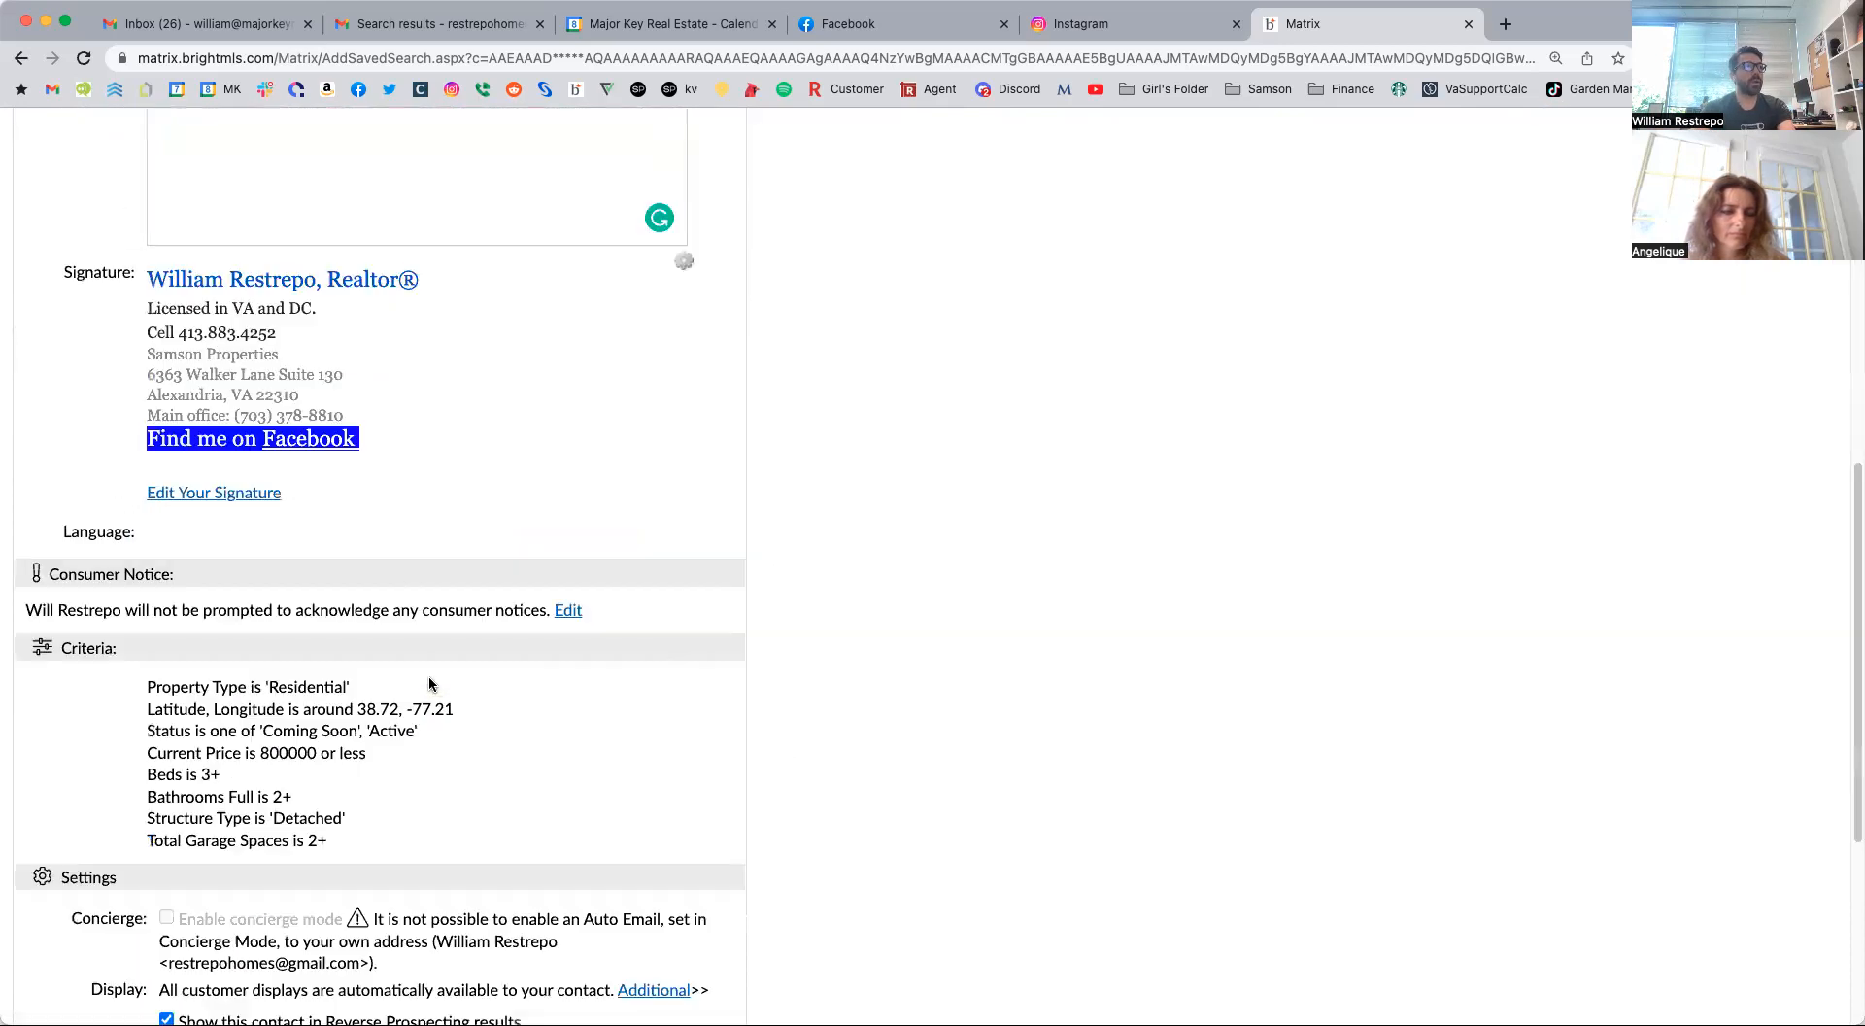
pyautogui.scroll(-5, 410, 634)
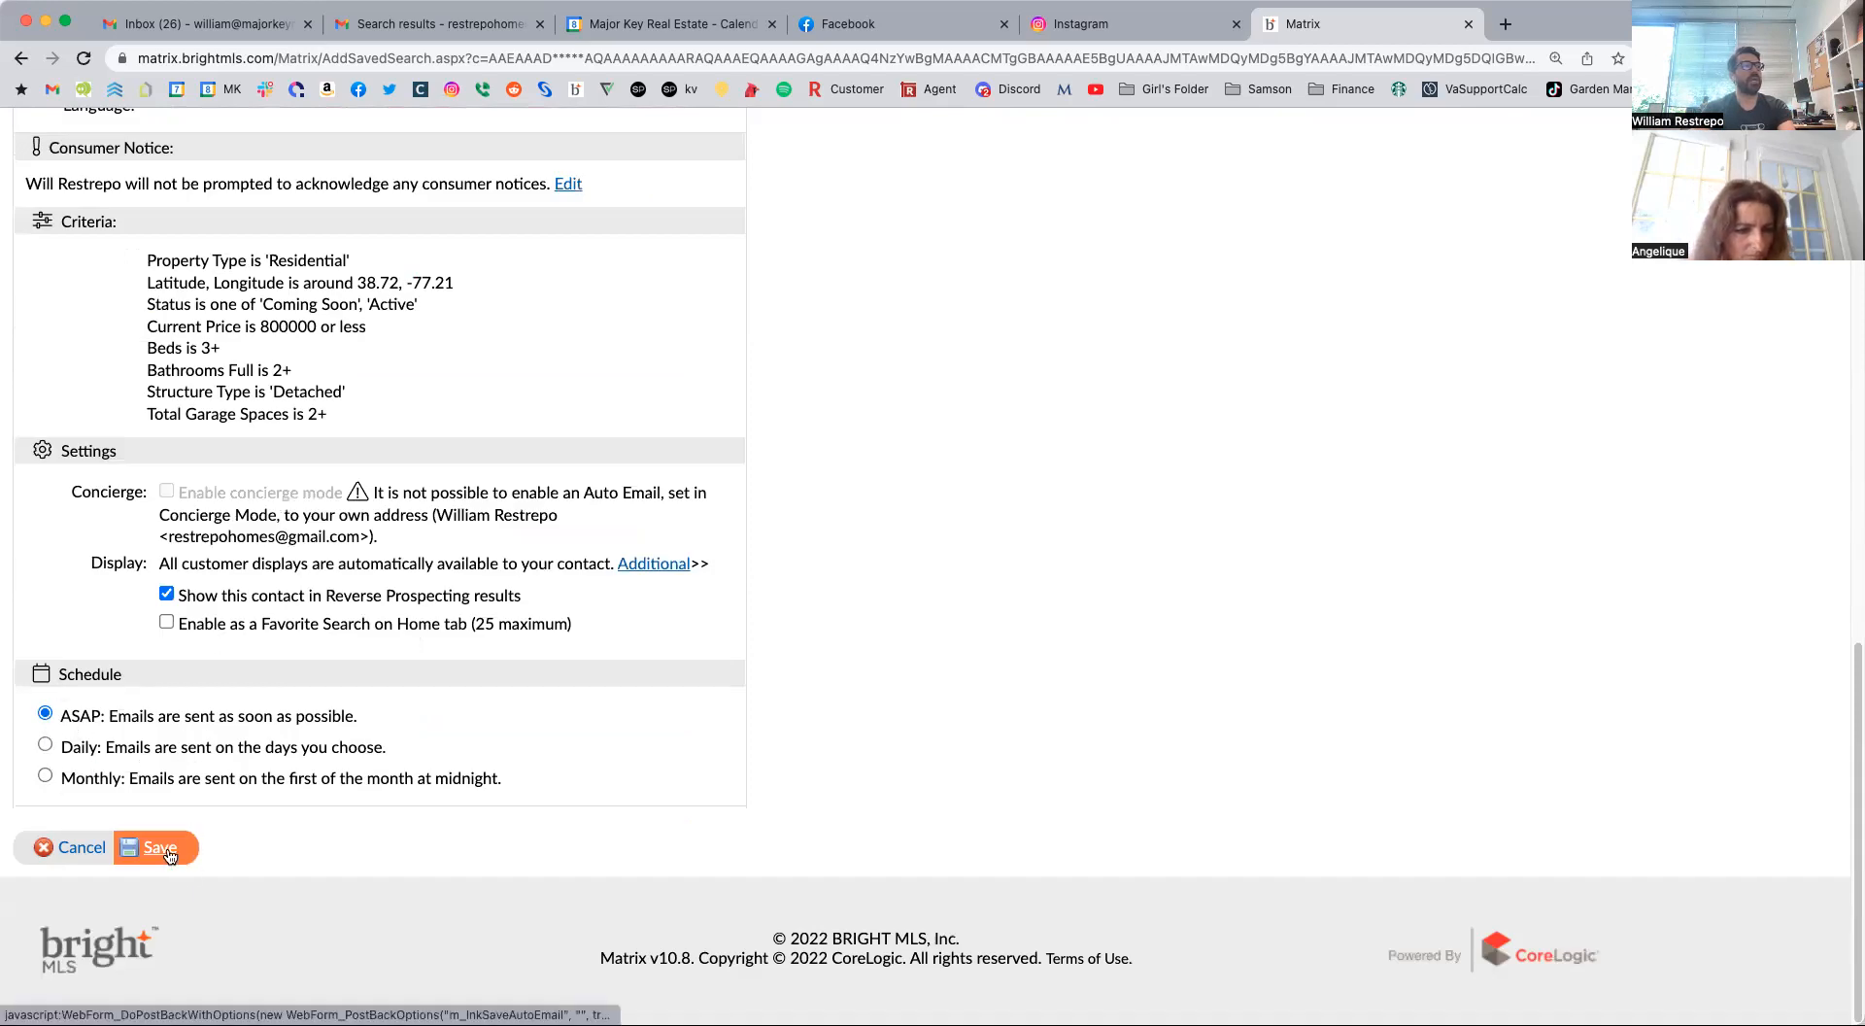
pyautogui.click(53, 853)
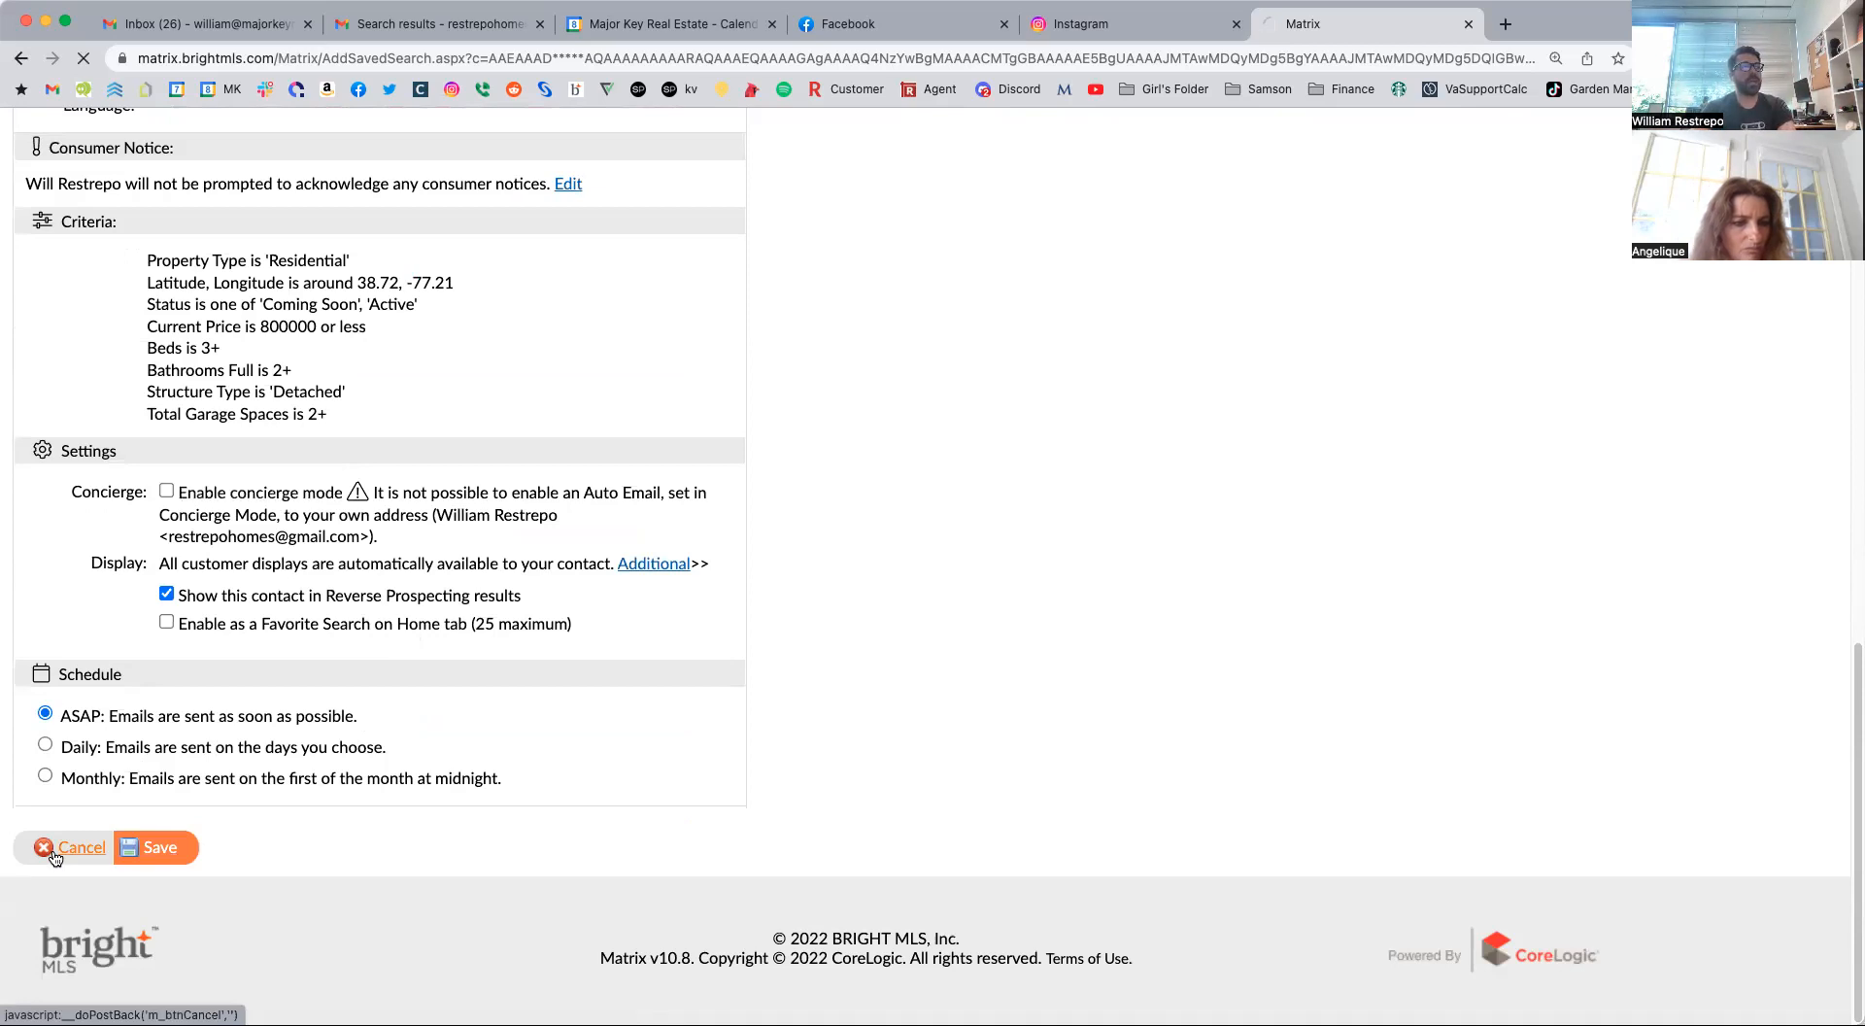
# Open the list of existing client auto emails, sort it by Portal Visit, and examine the most recent visit time.
pyautogui.scroll(-5, 250, 768)
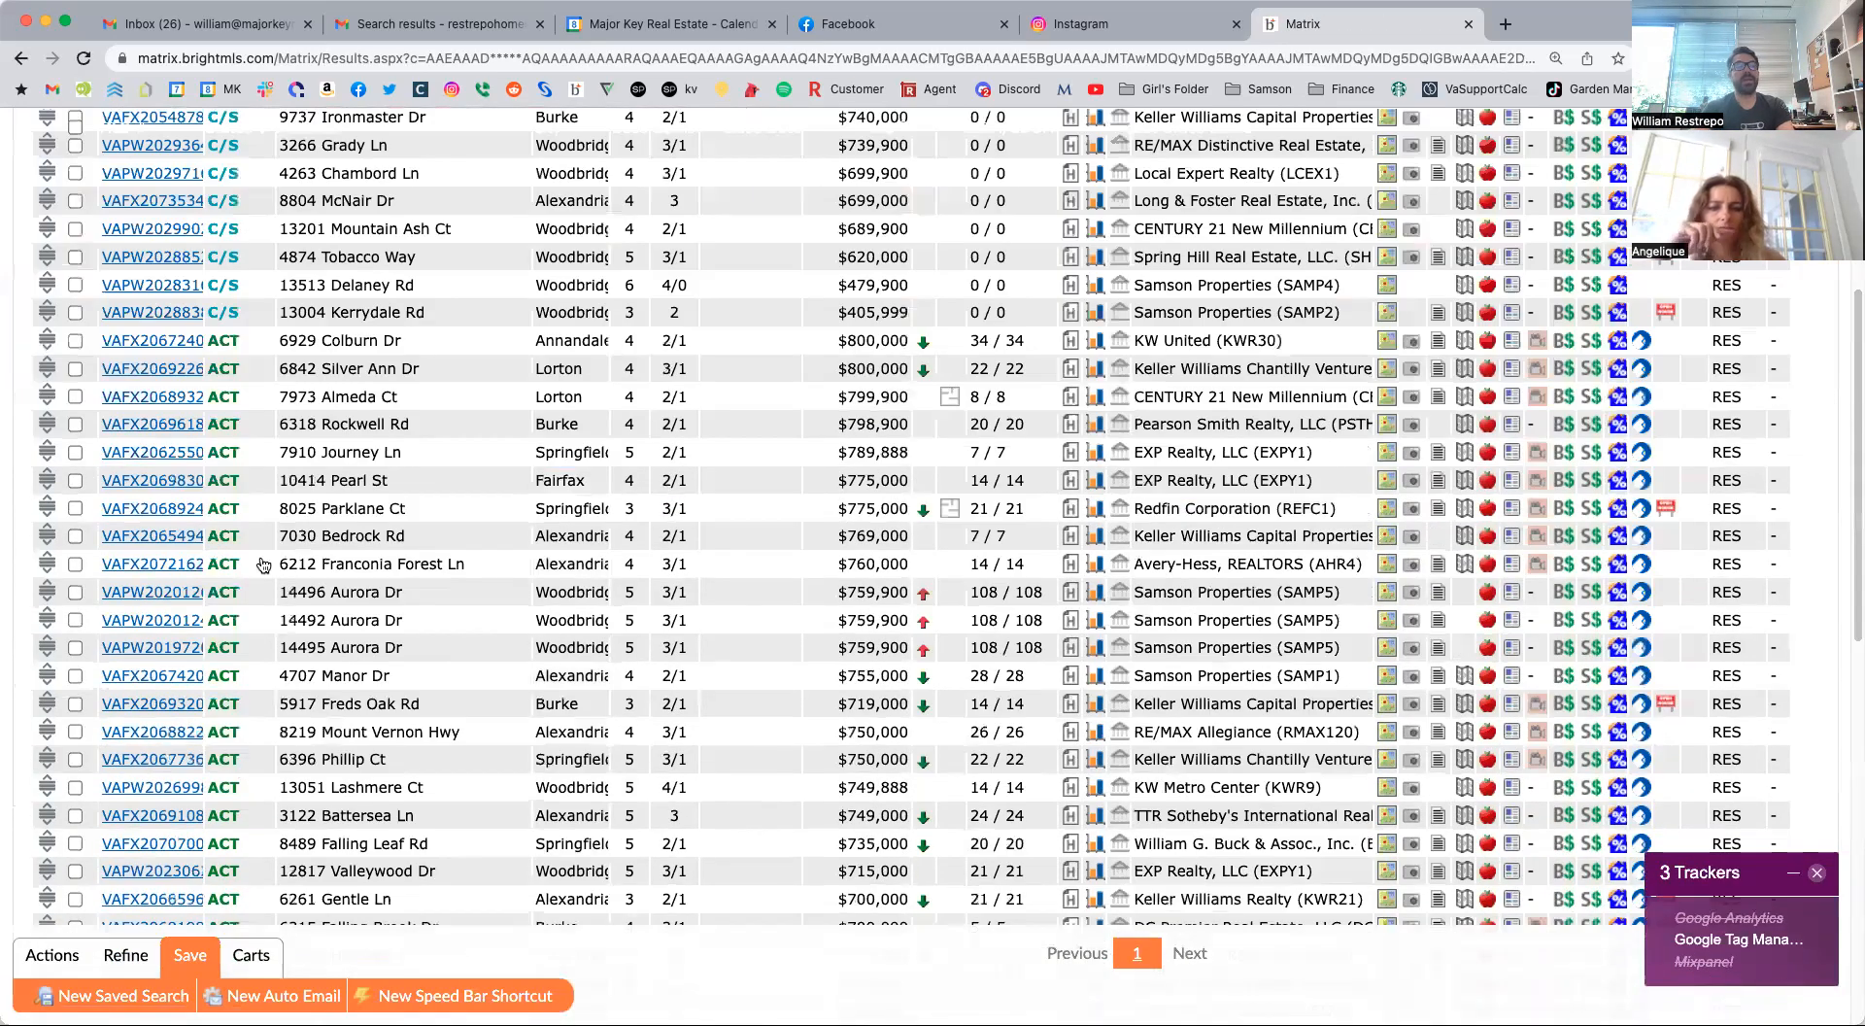
pyautogui.scroll(1, 551, 448)
pyautogui.scroll(5, 552, 448)
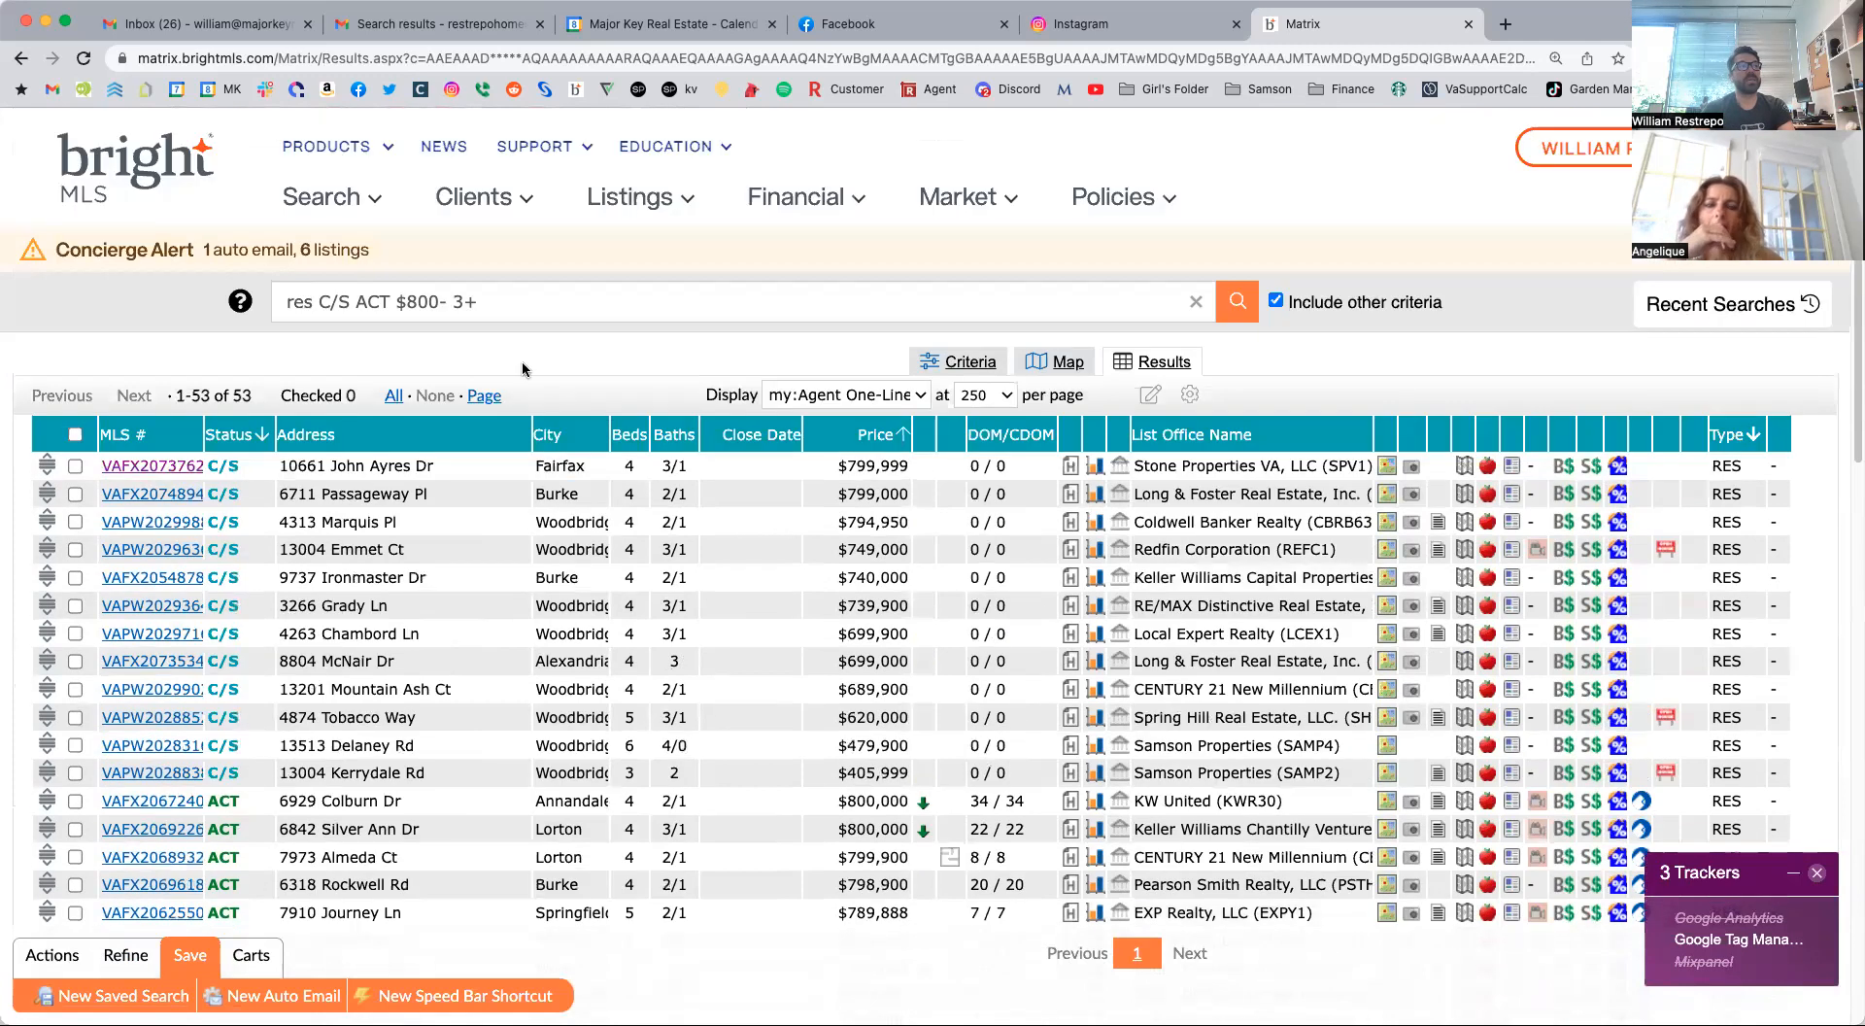
pyautogui.click(498, 199)
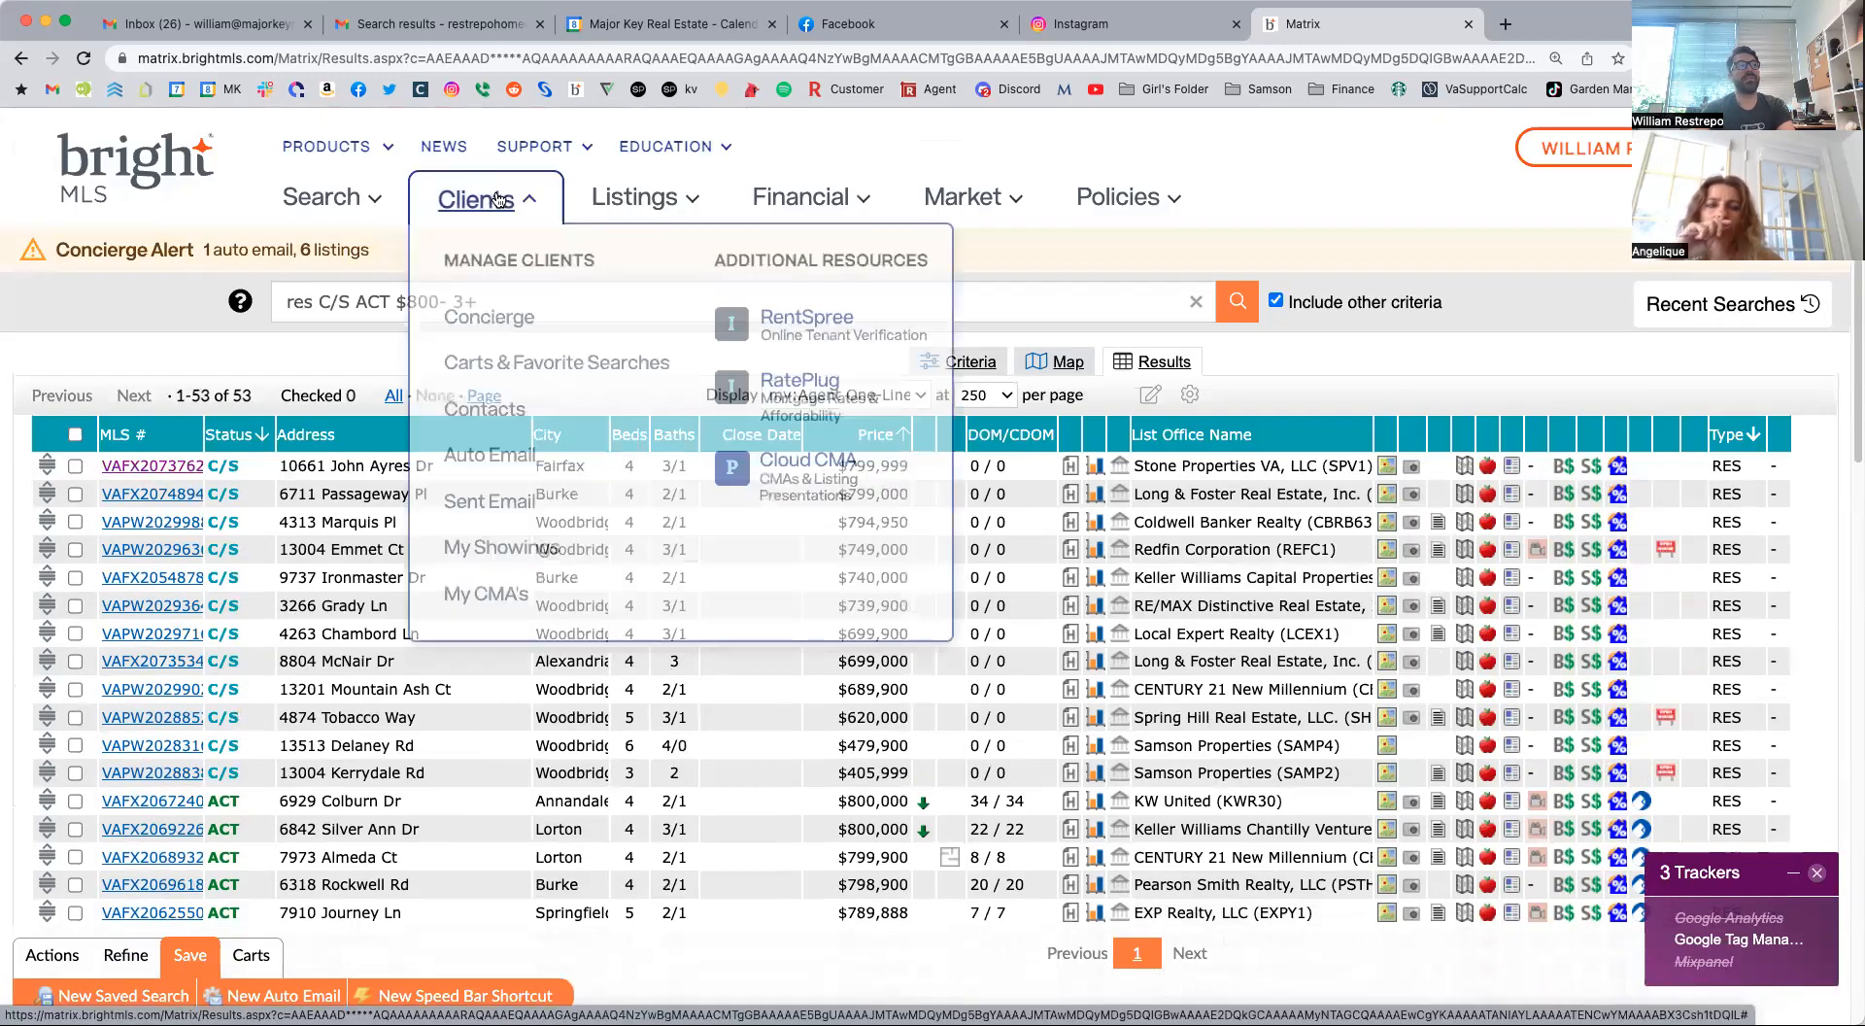
pyautogui.click(488, 451)
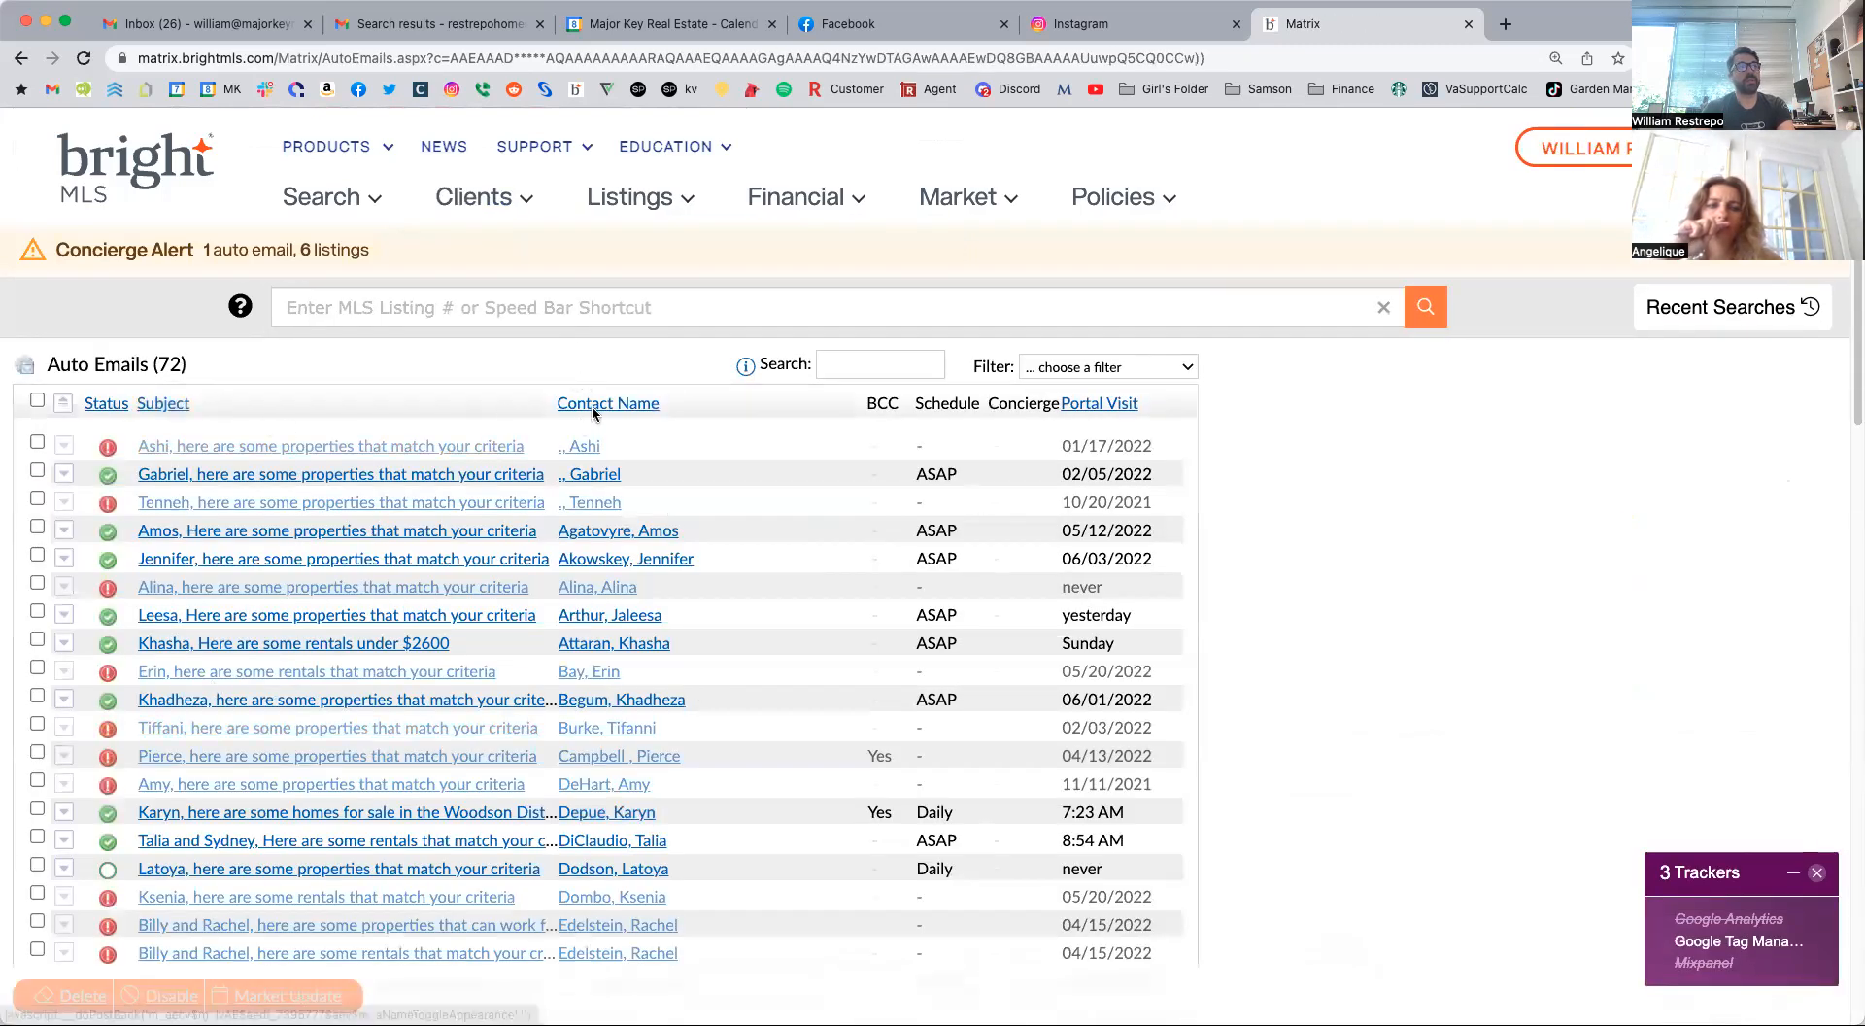
pyautogui.click(1094, 406)
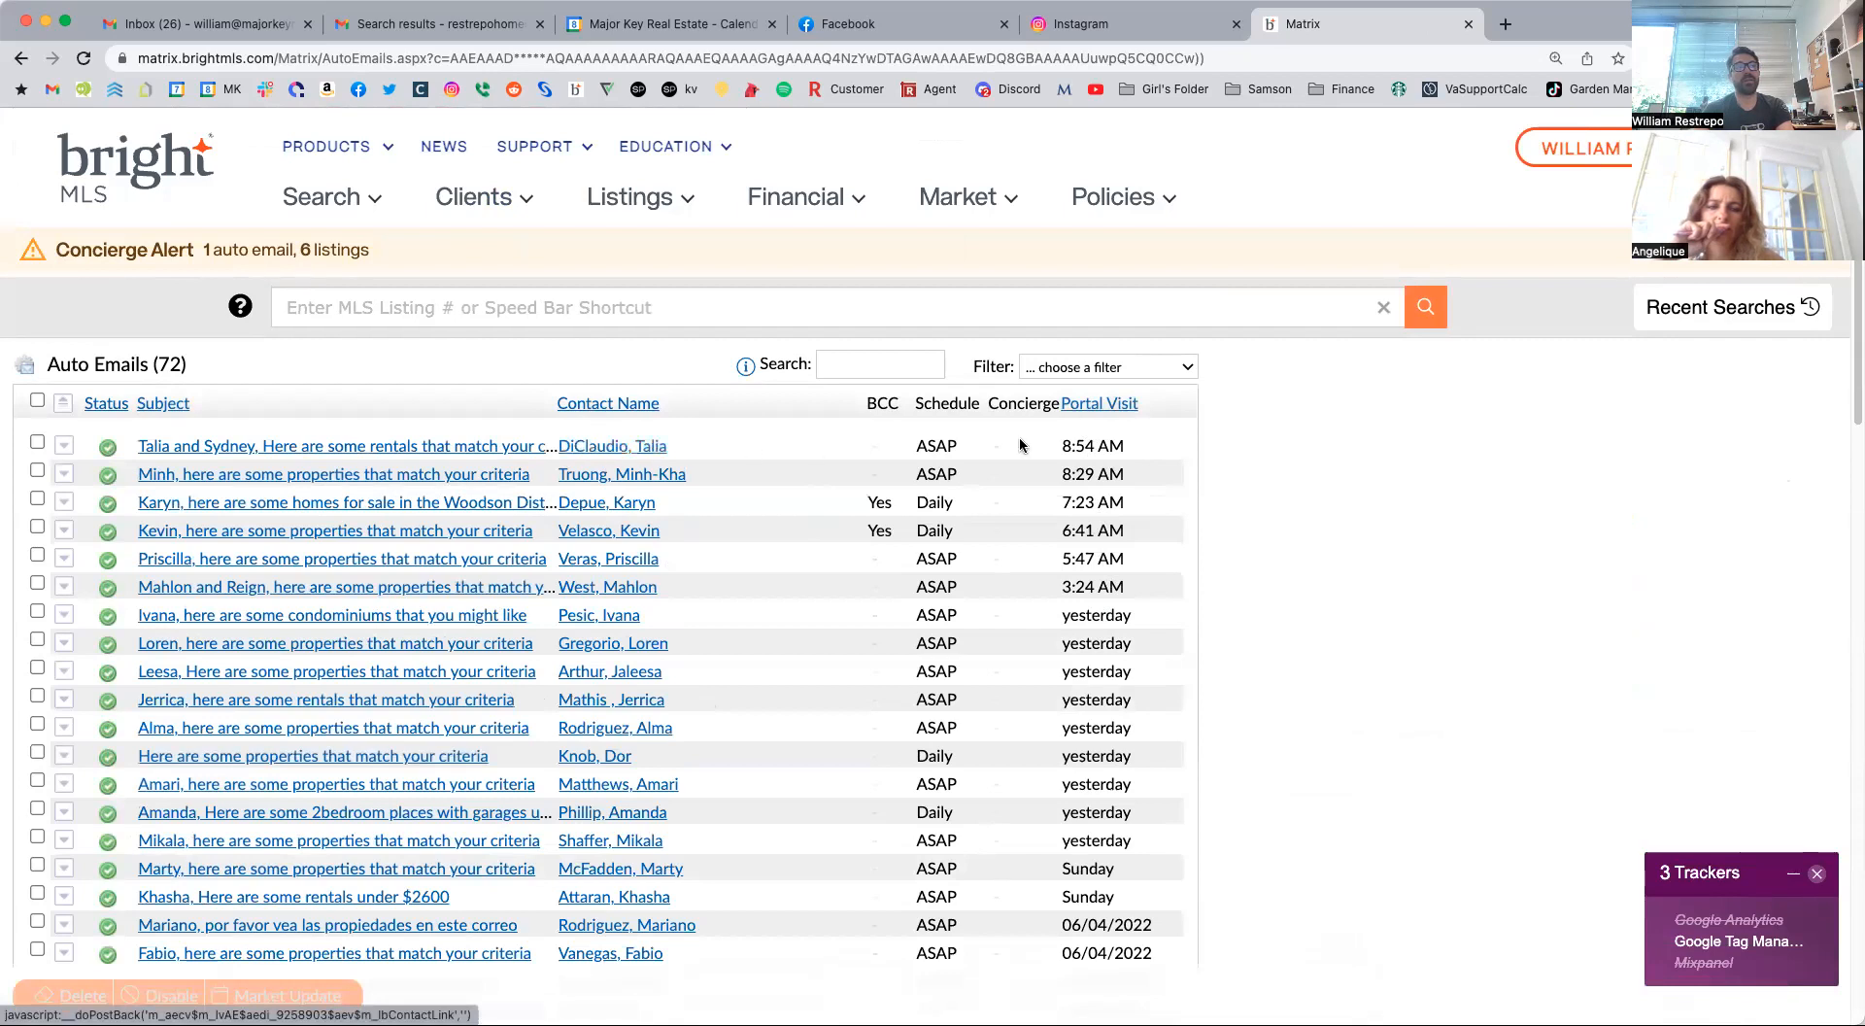
pyautogui.moveTo(1059, 445); pyautogui.dragTo(1143, 443)
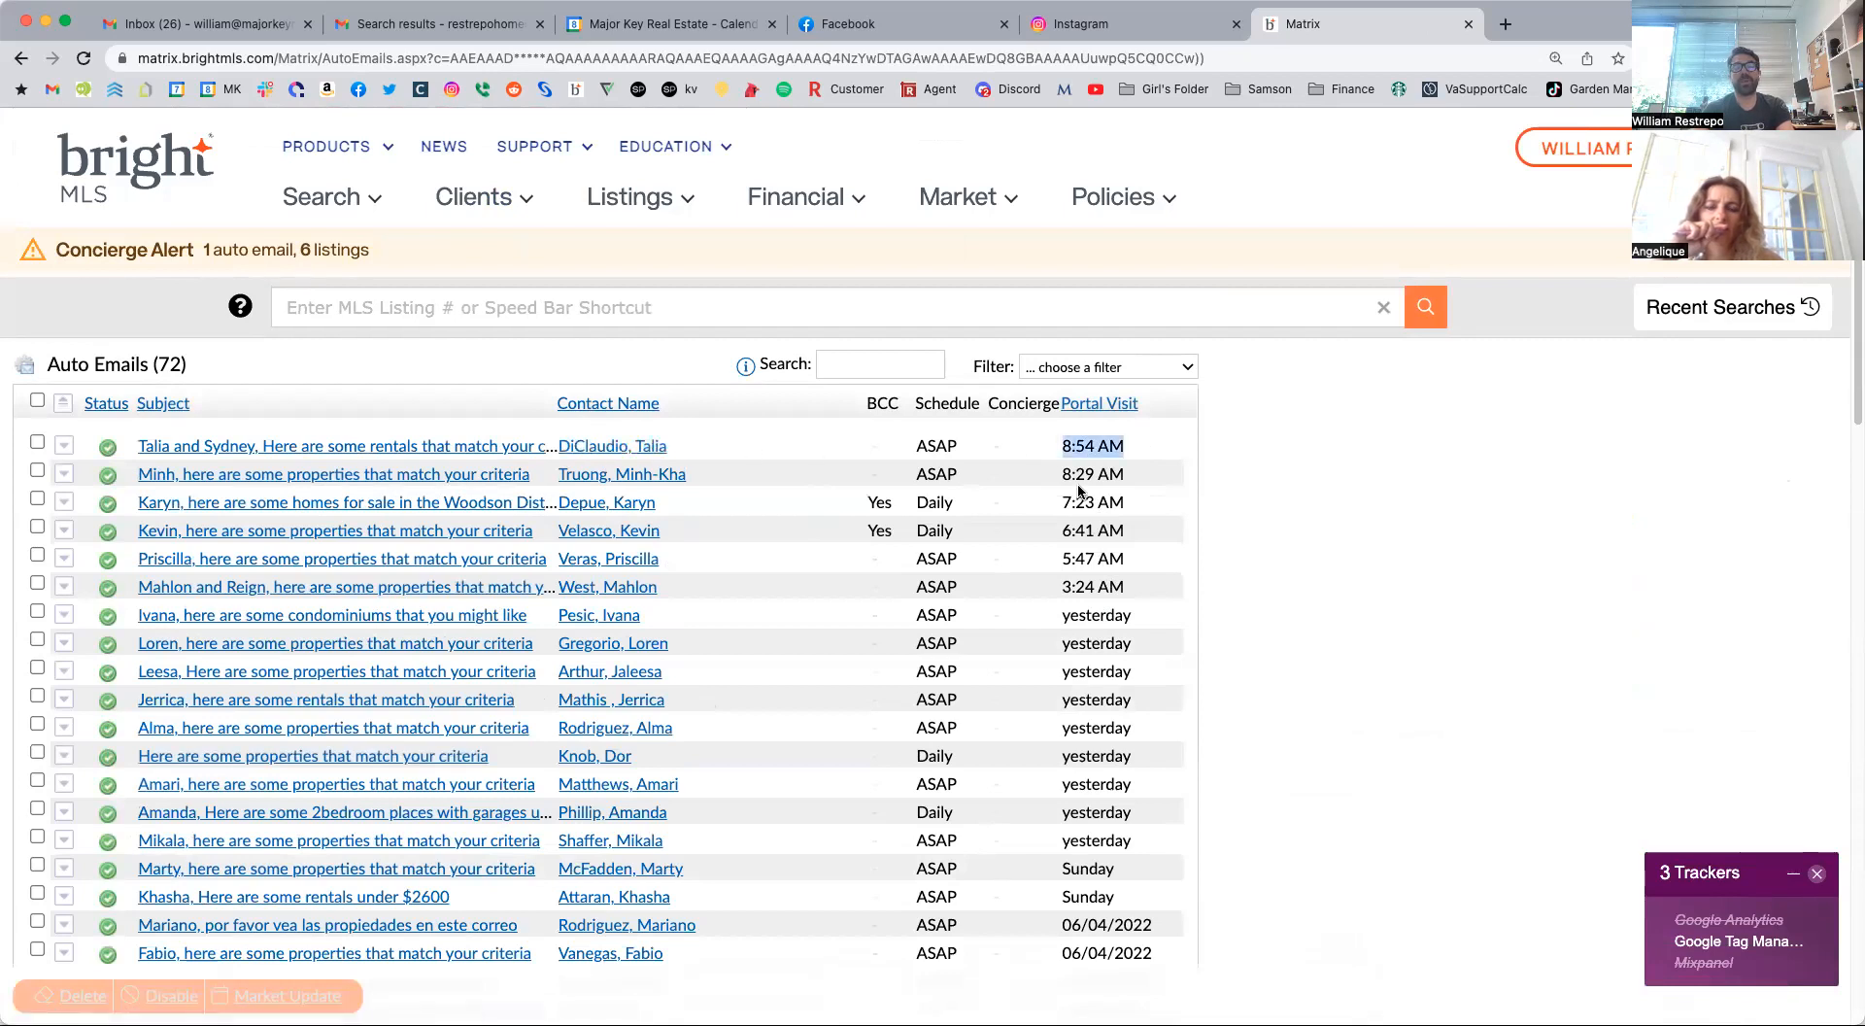
# Expand the most recently visited auto email, open its results, and sort the listings by Emailed date with the newest first.
pyautogui.click(62, 448)
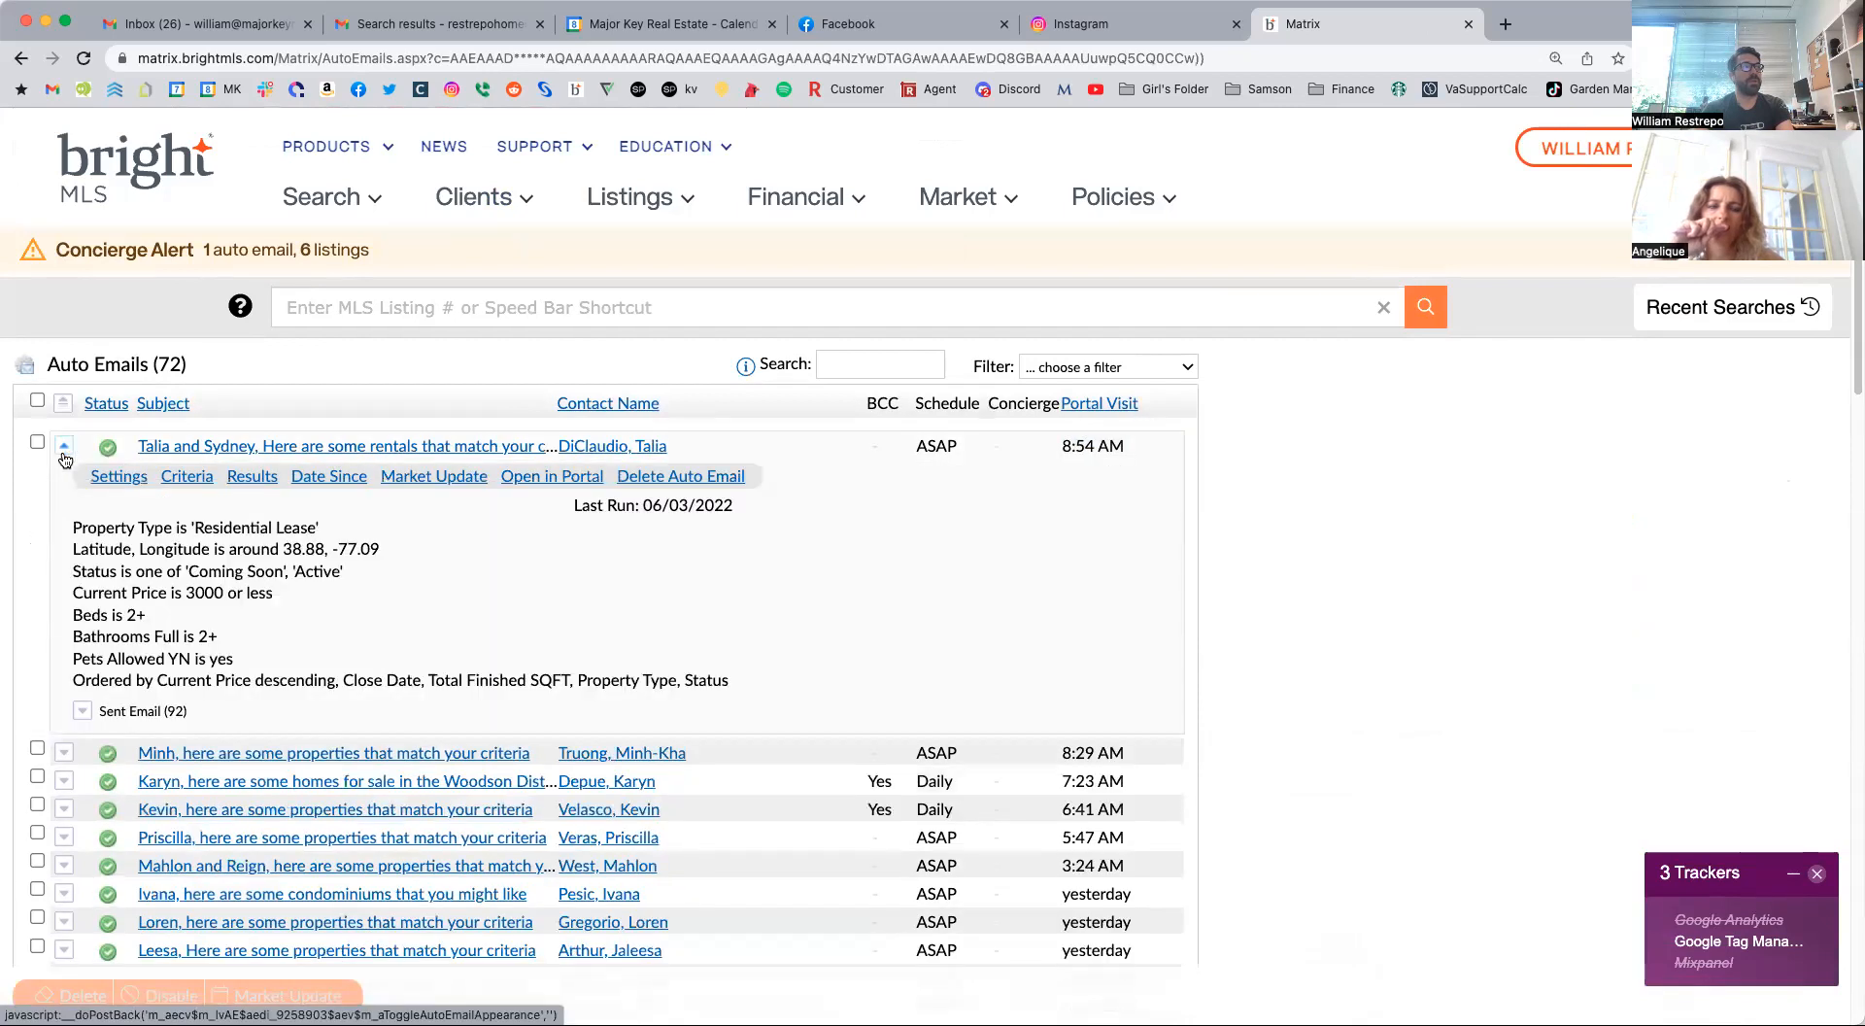
pyautogui.click(253, 477)
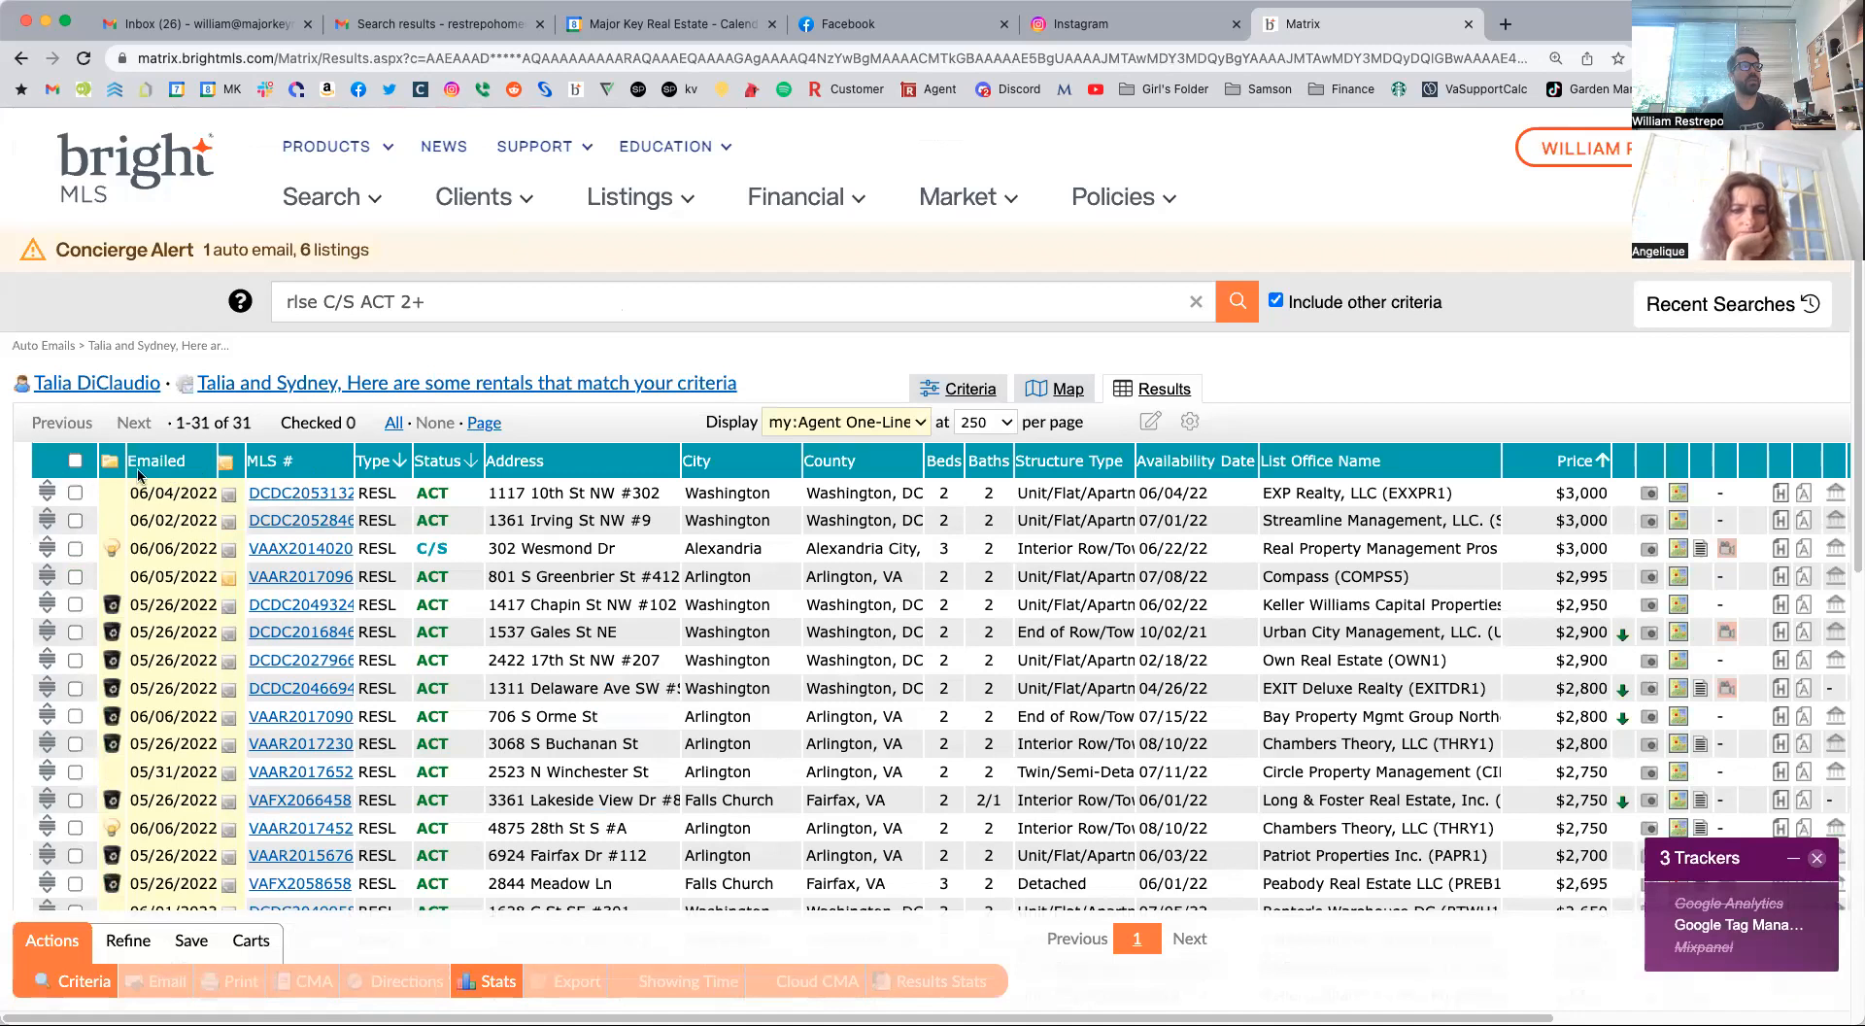
pyautogui.click(159, 462)
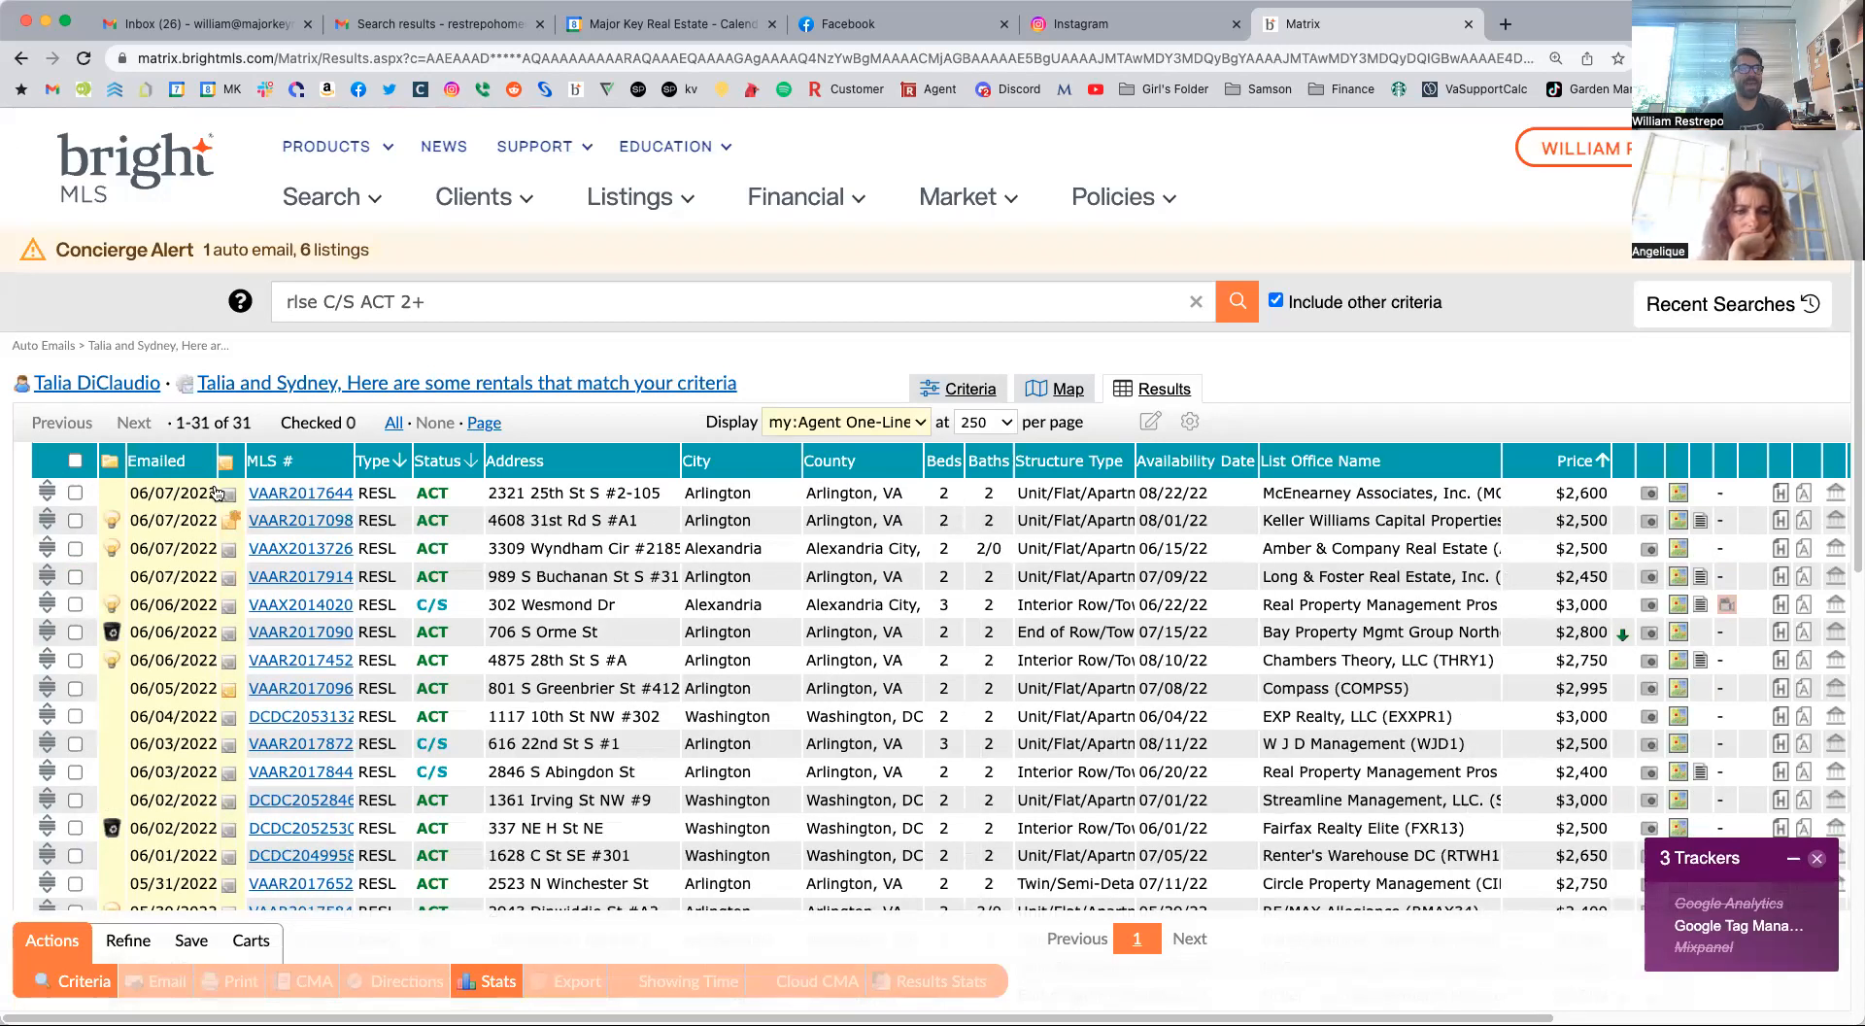
# Open the client's note on the second listing and review the possibility, discard and favorite markings throughout the results.
pyautogui.click(232, 530)
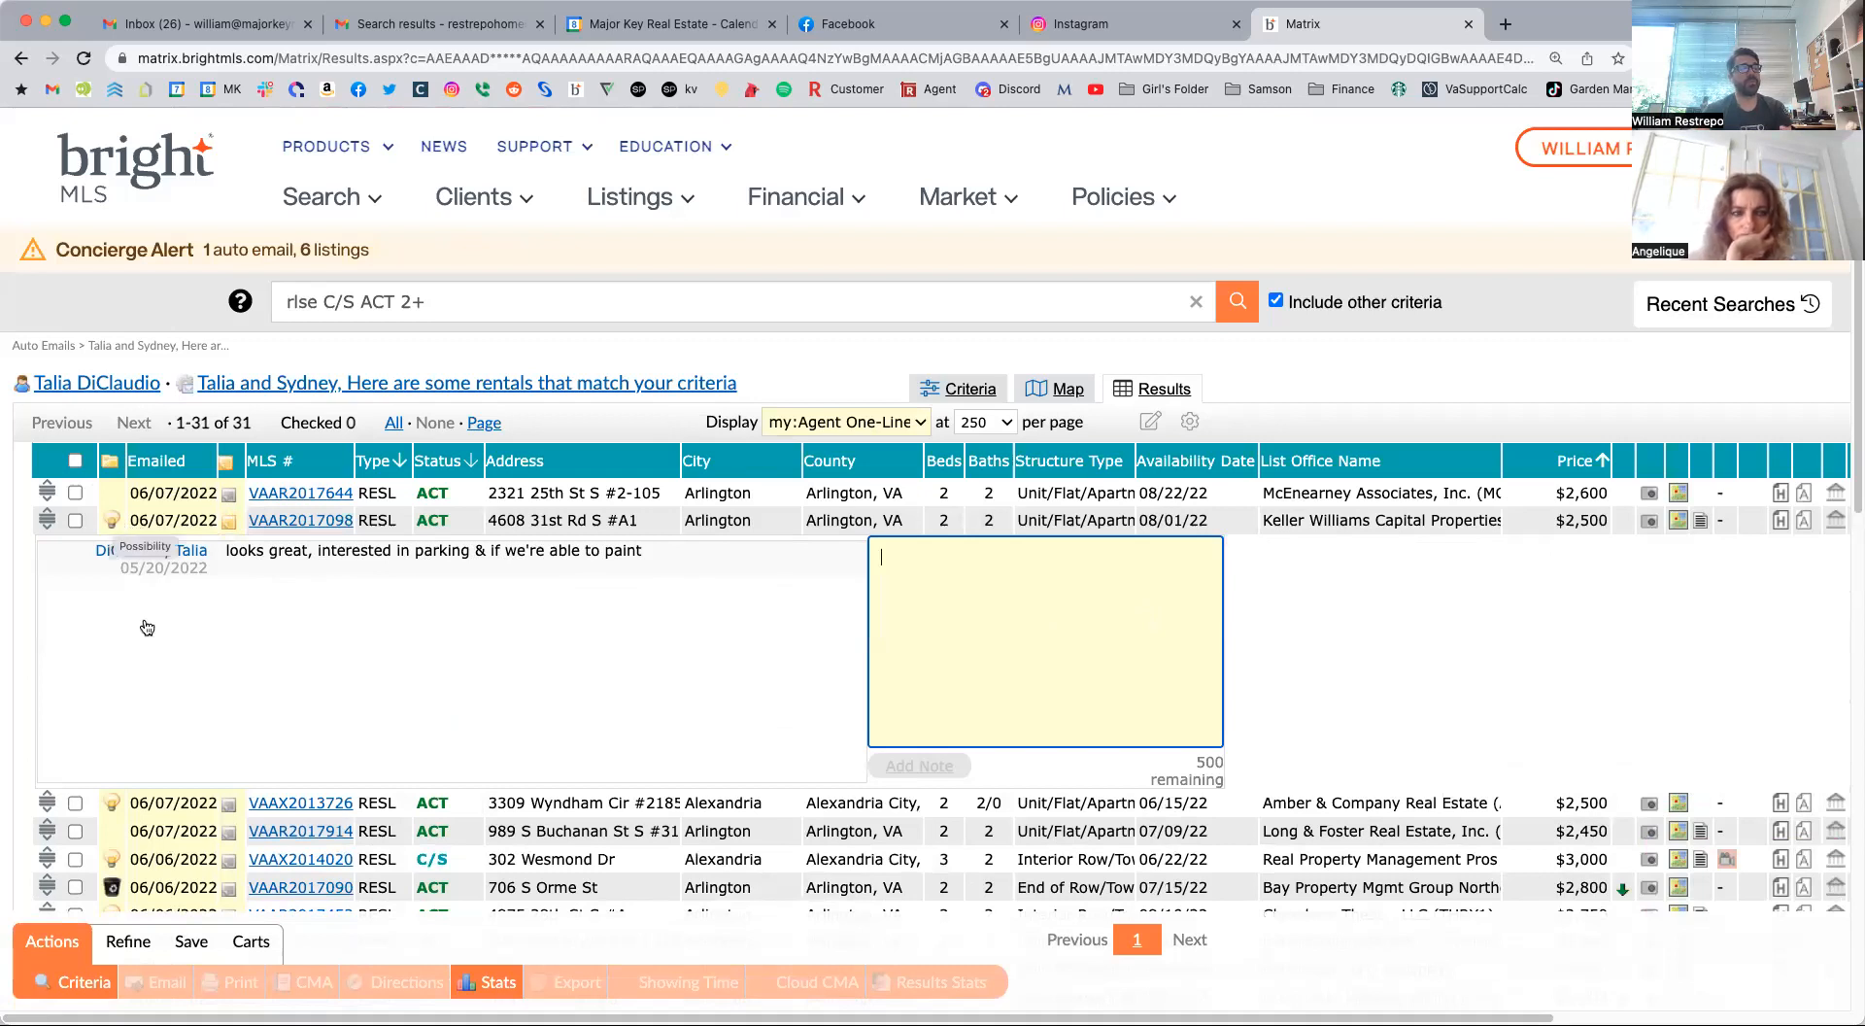
pyautogui.scroll(-3, 133, 782)
pyautogui.scroll(-2, 131, 786)
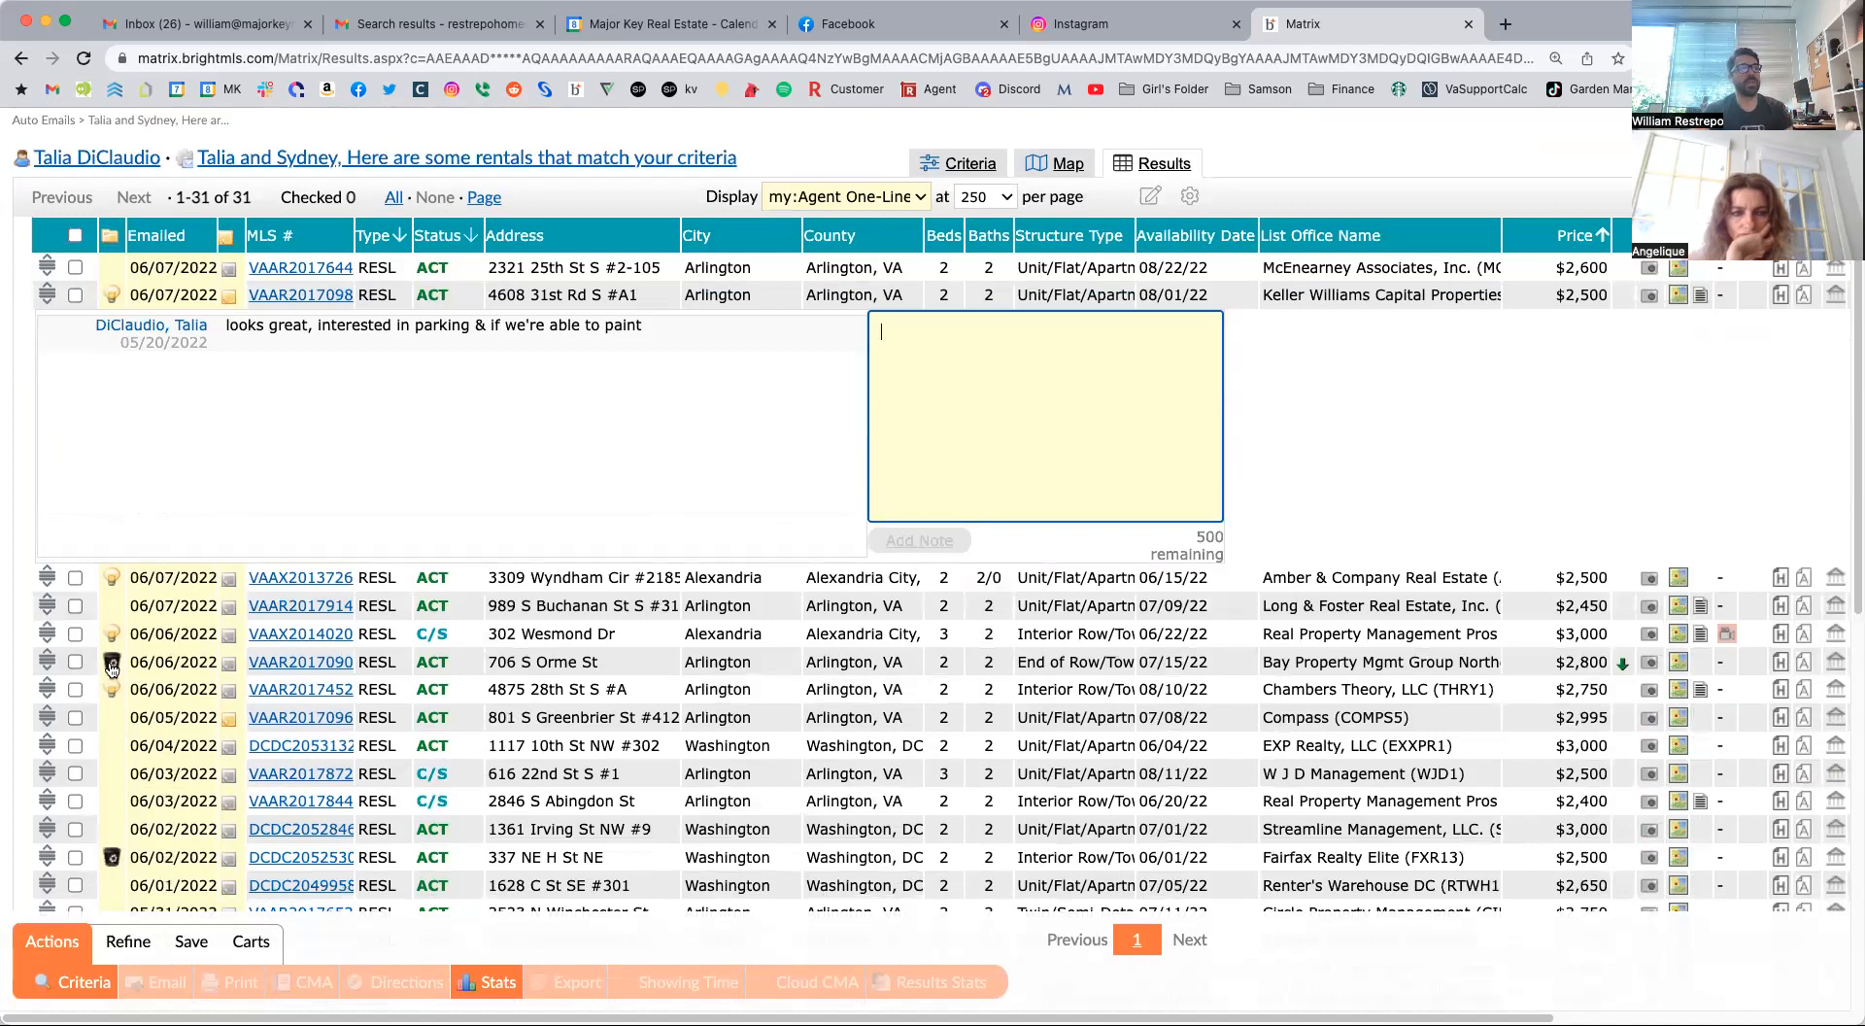
pyautogui.scroll(-10, 111, 667)
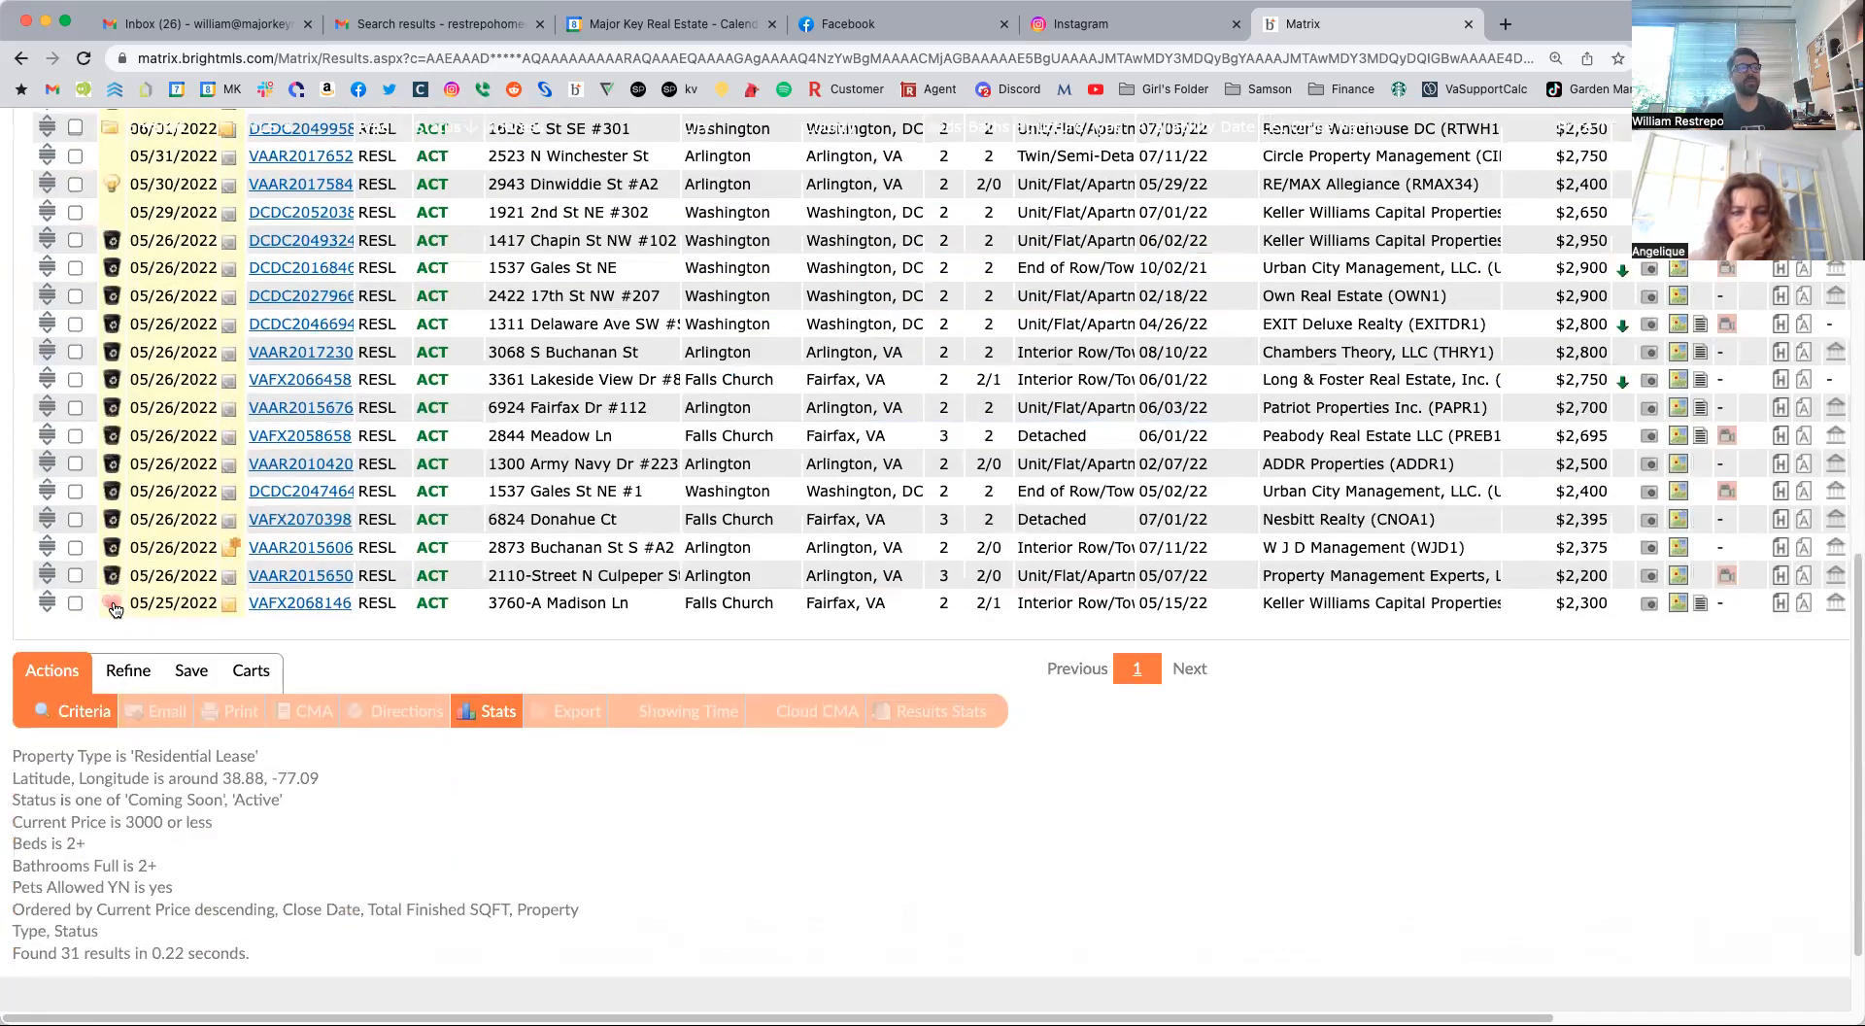
pyautogui.scroll(10, 293, 474)
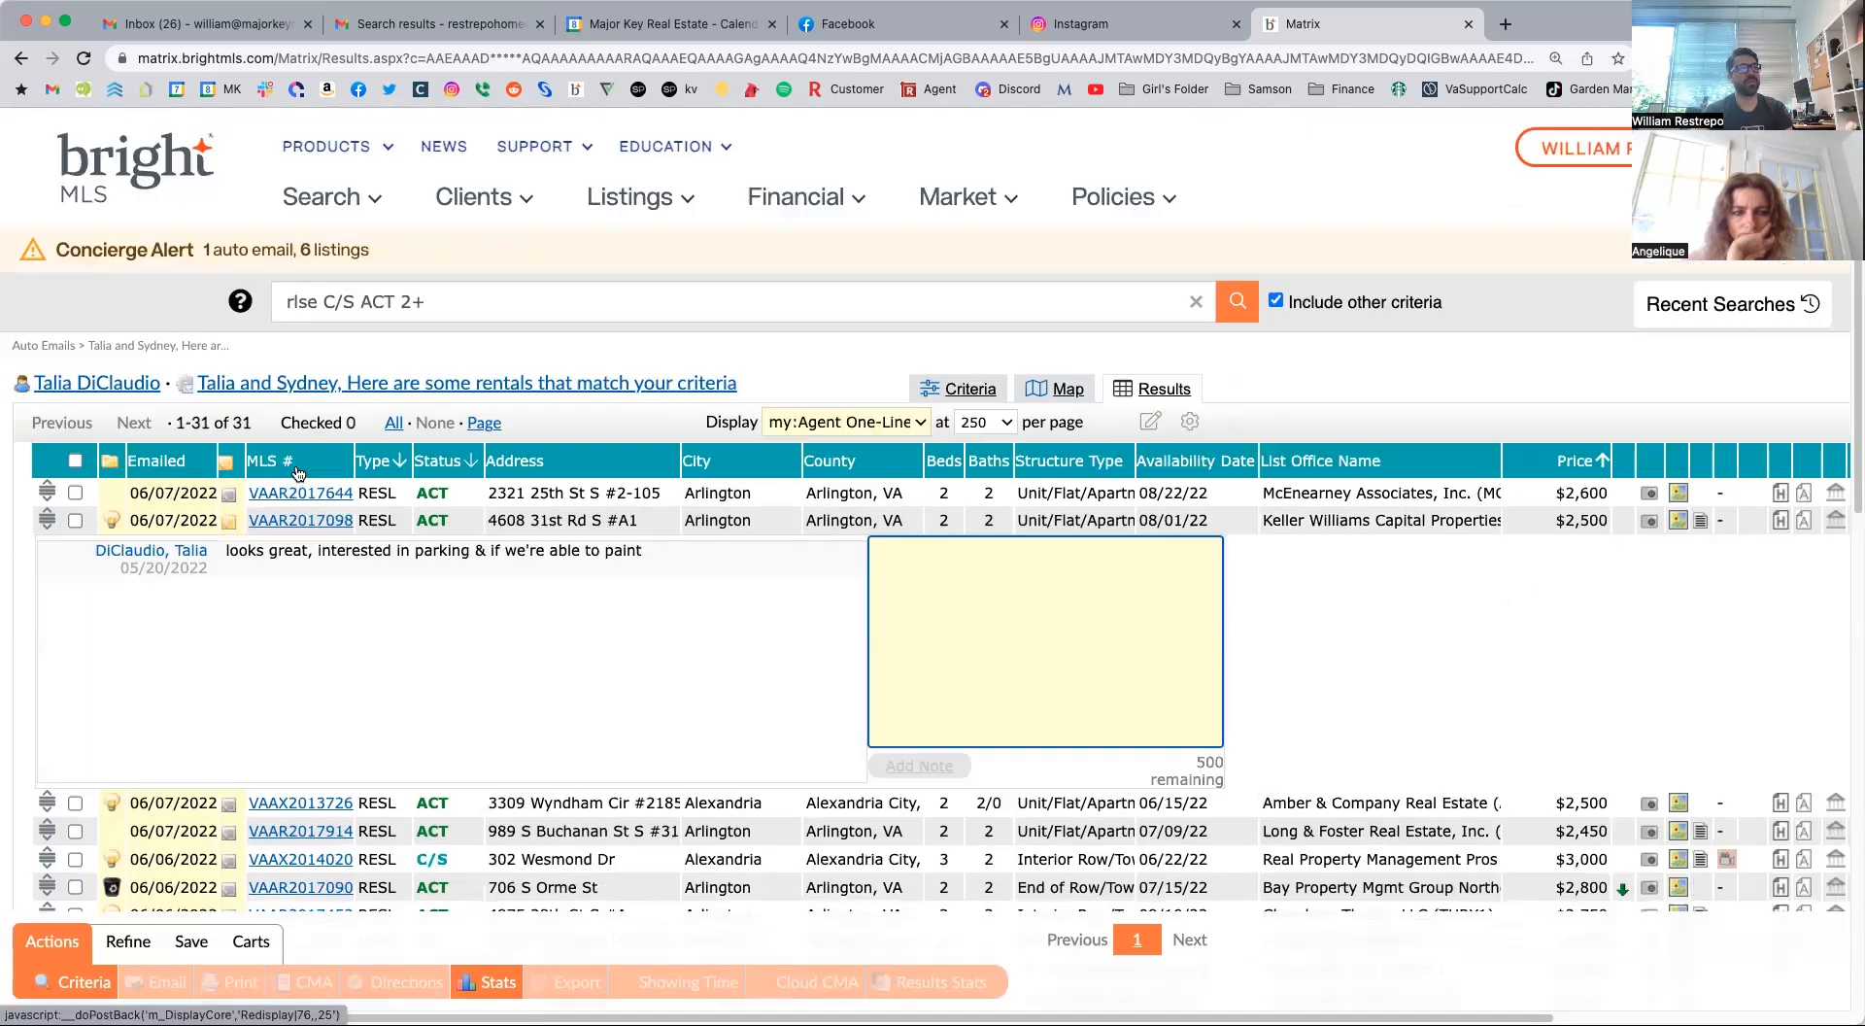
pyautogui.click(287, 521)
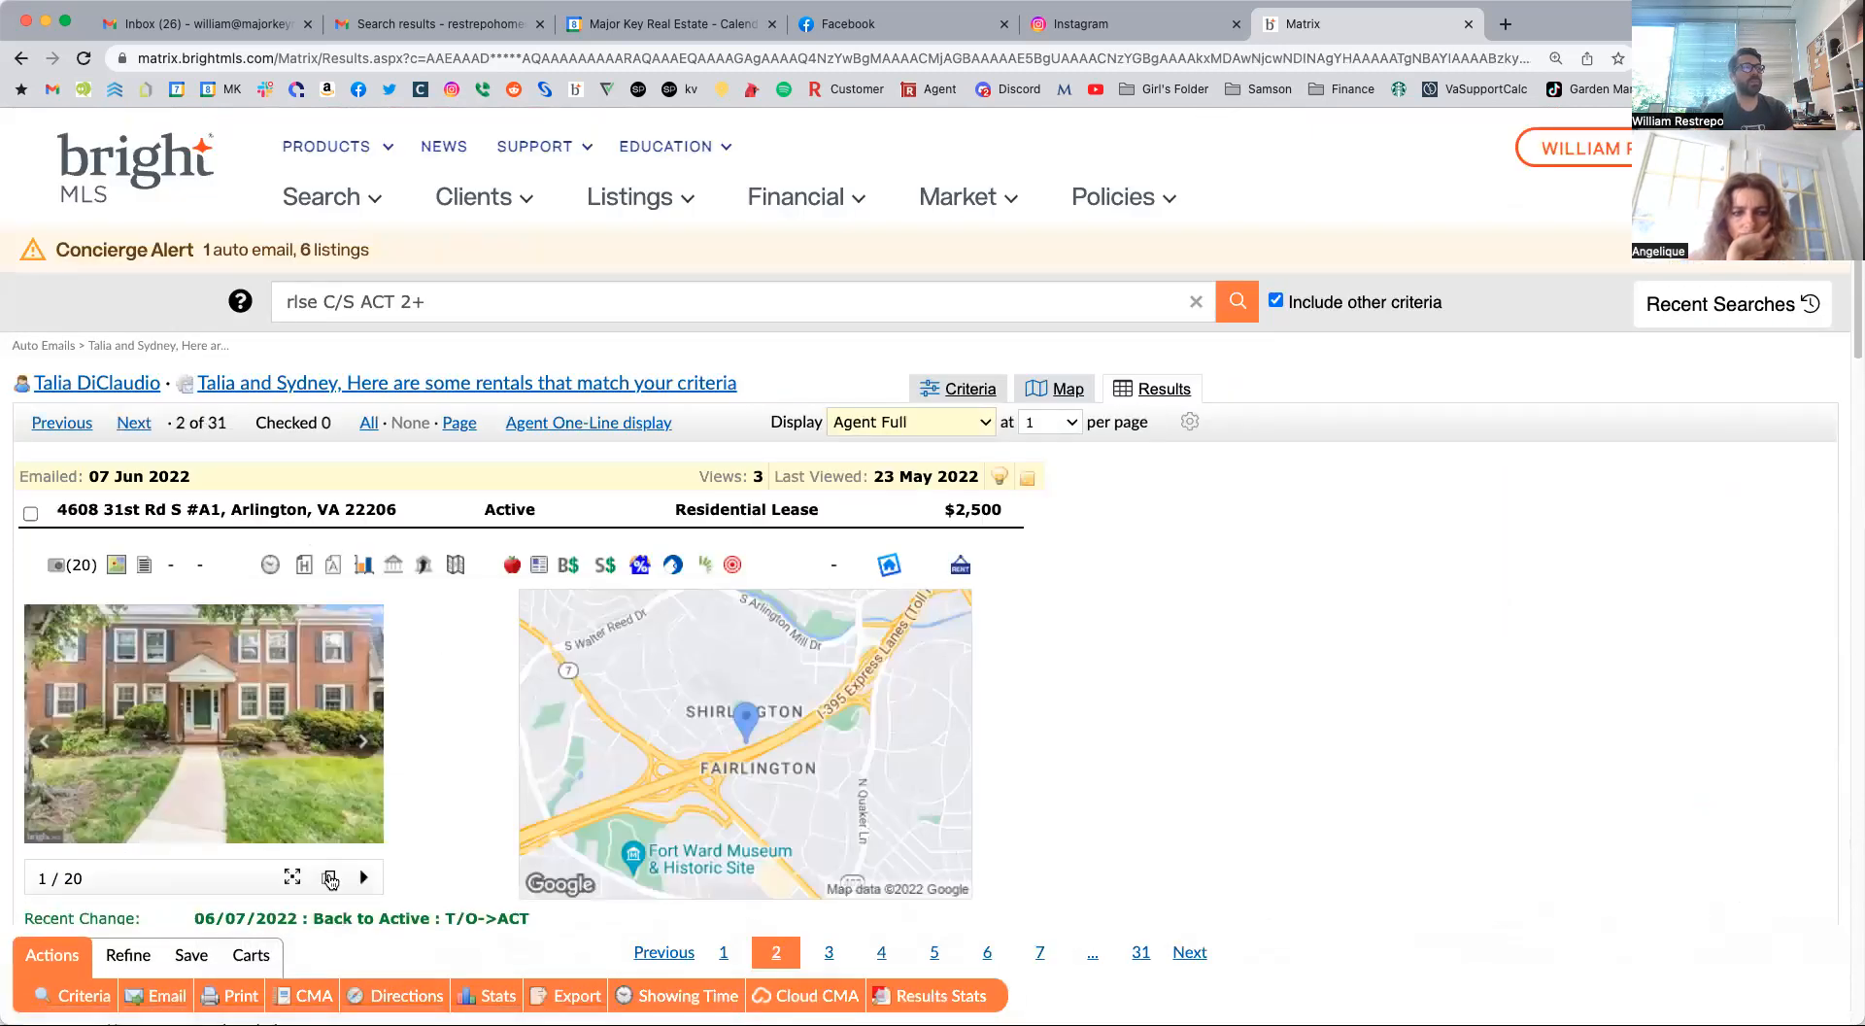
pyautogui.click(330, 880)
pyautogui.scroll(-6, 1234, 472)
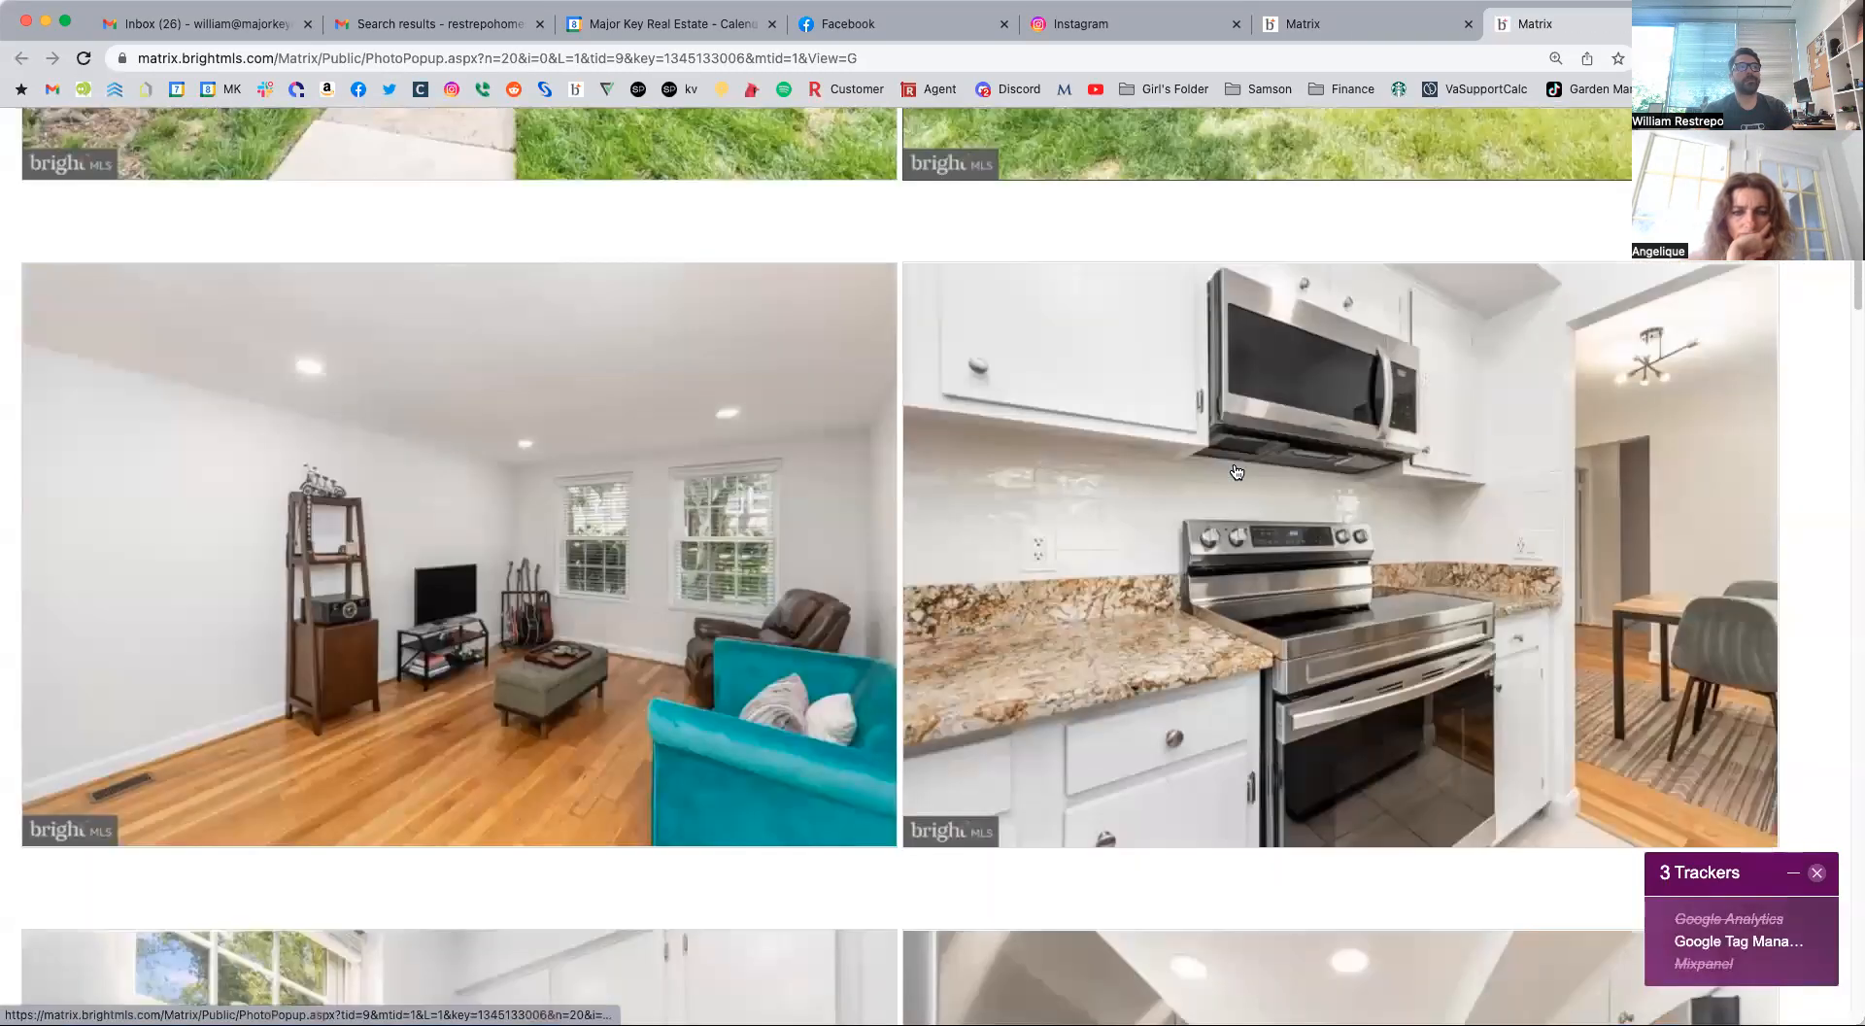
pyautogui.scroll(-2, 1235, 472)
pyautogui.scroll(-4, 1235, 476)
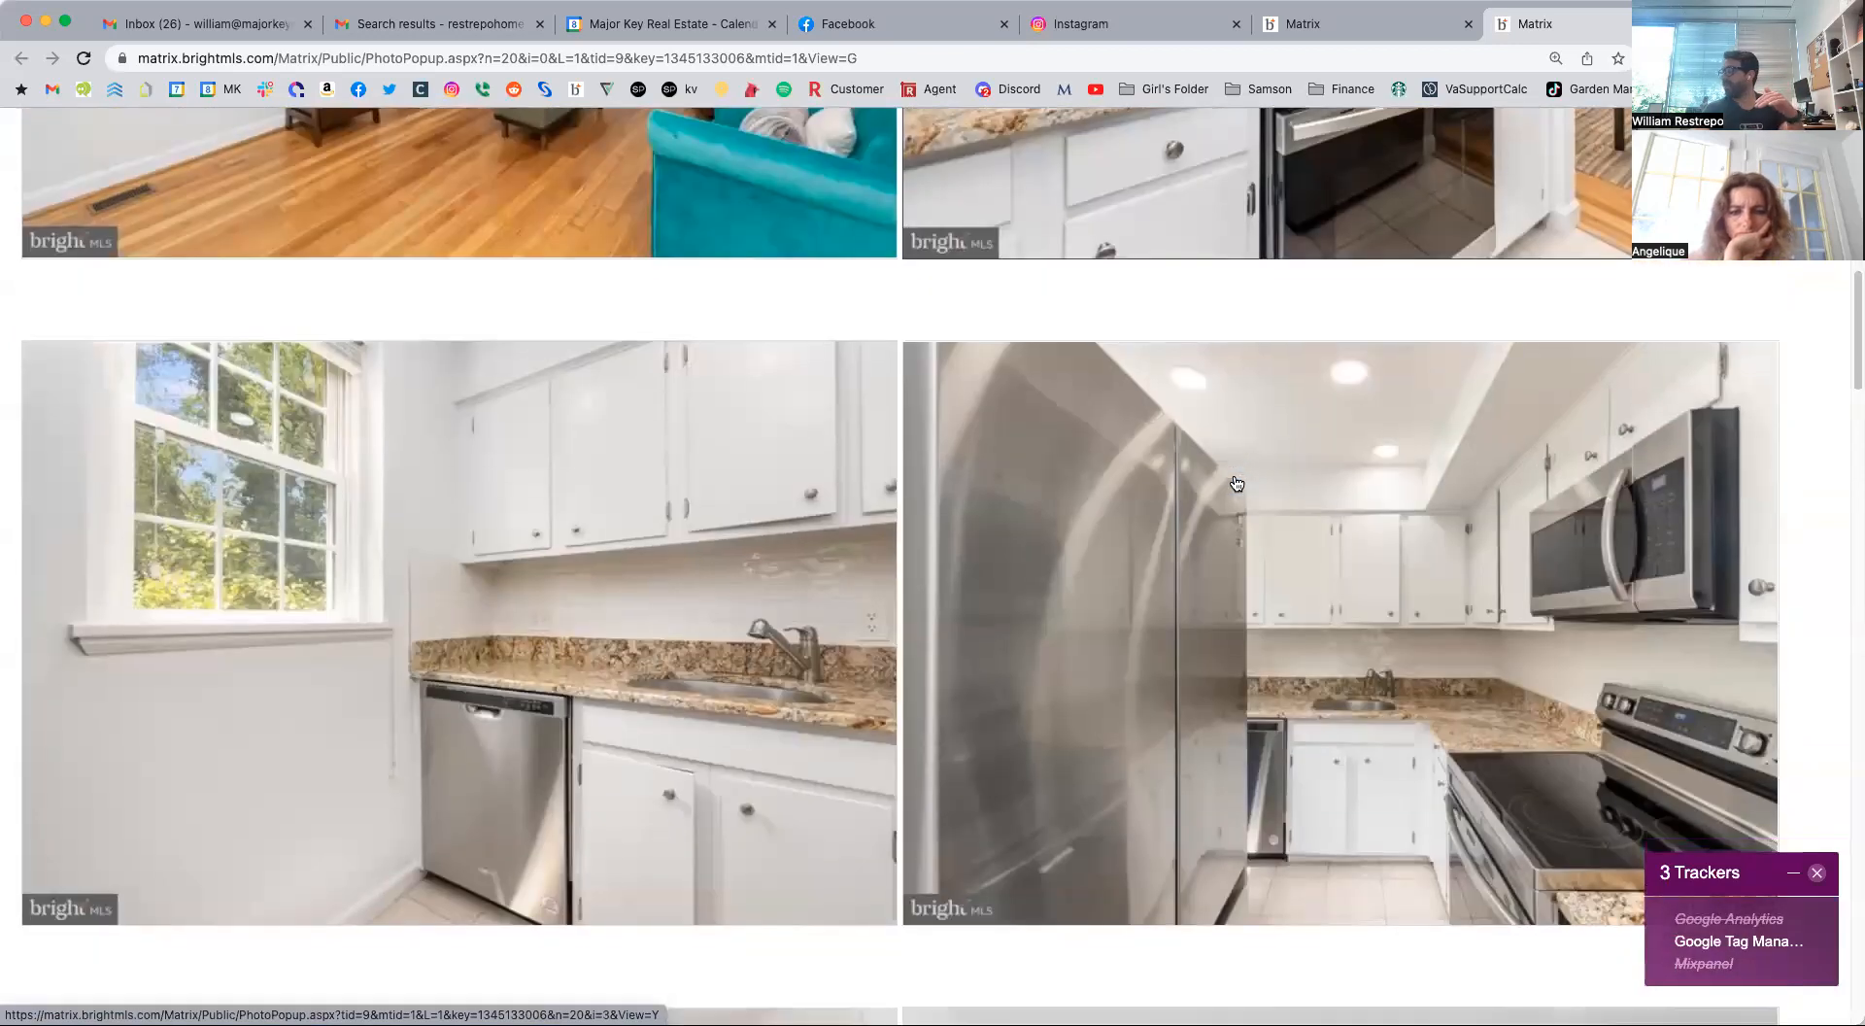
pyautogui.scroll(-8, 1236, 483)
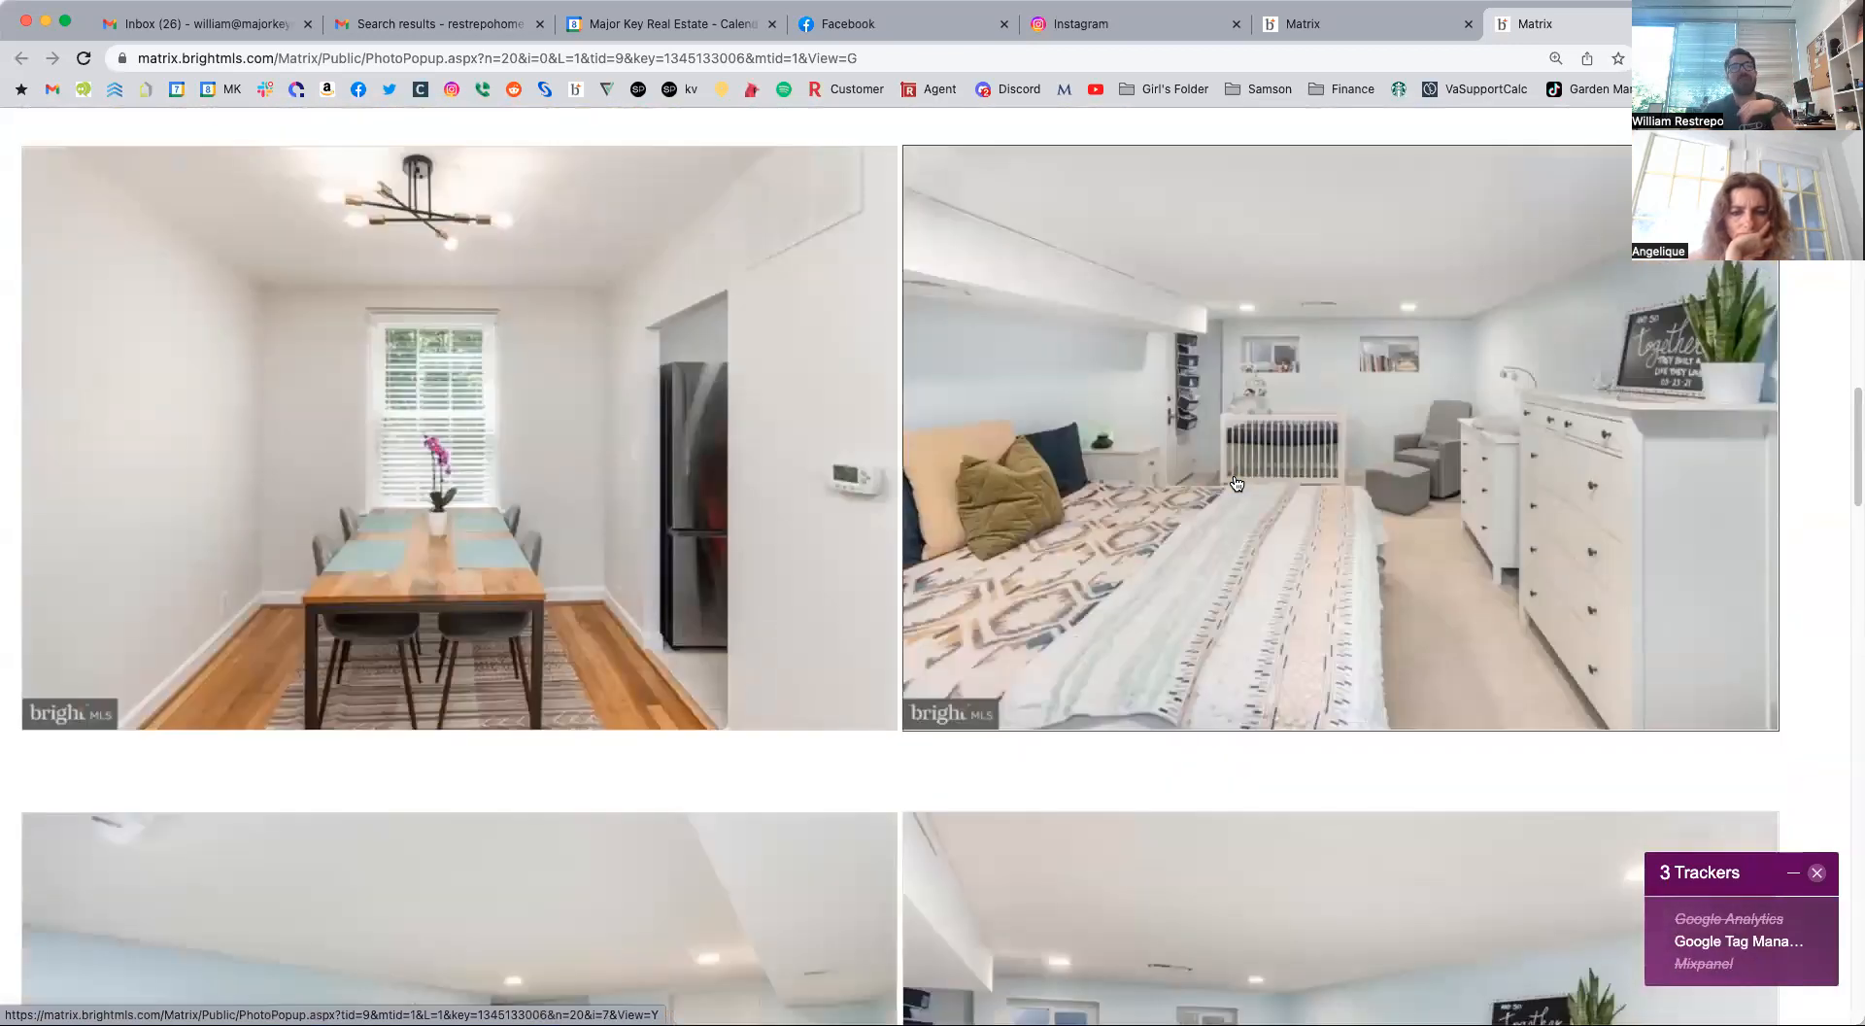
pyautogui.scroll(-10, 1236, 483)
pyautogui.scroll(-6, 1236, 483)
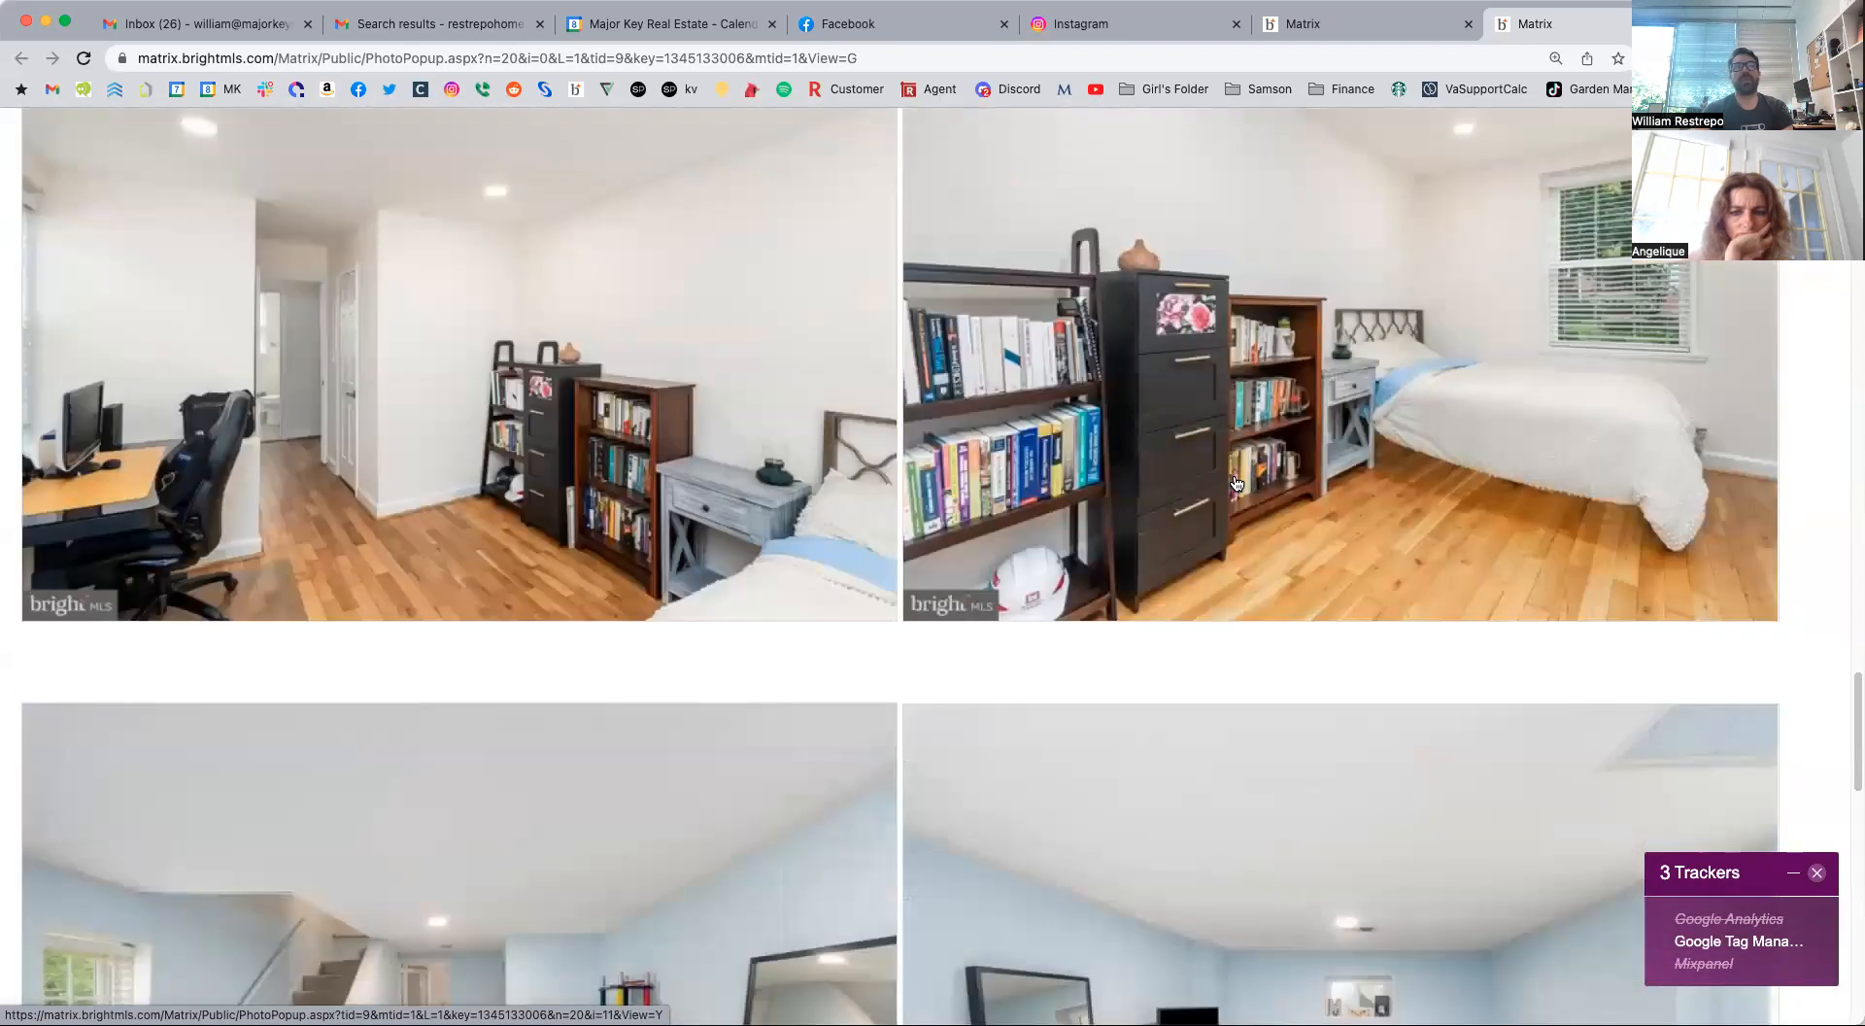
pyautogui.scroll(-10, 1235, 483)
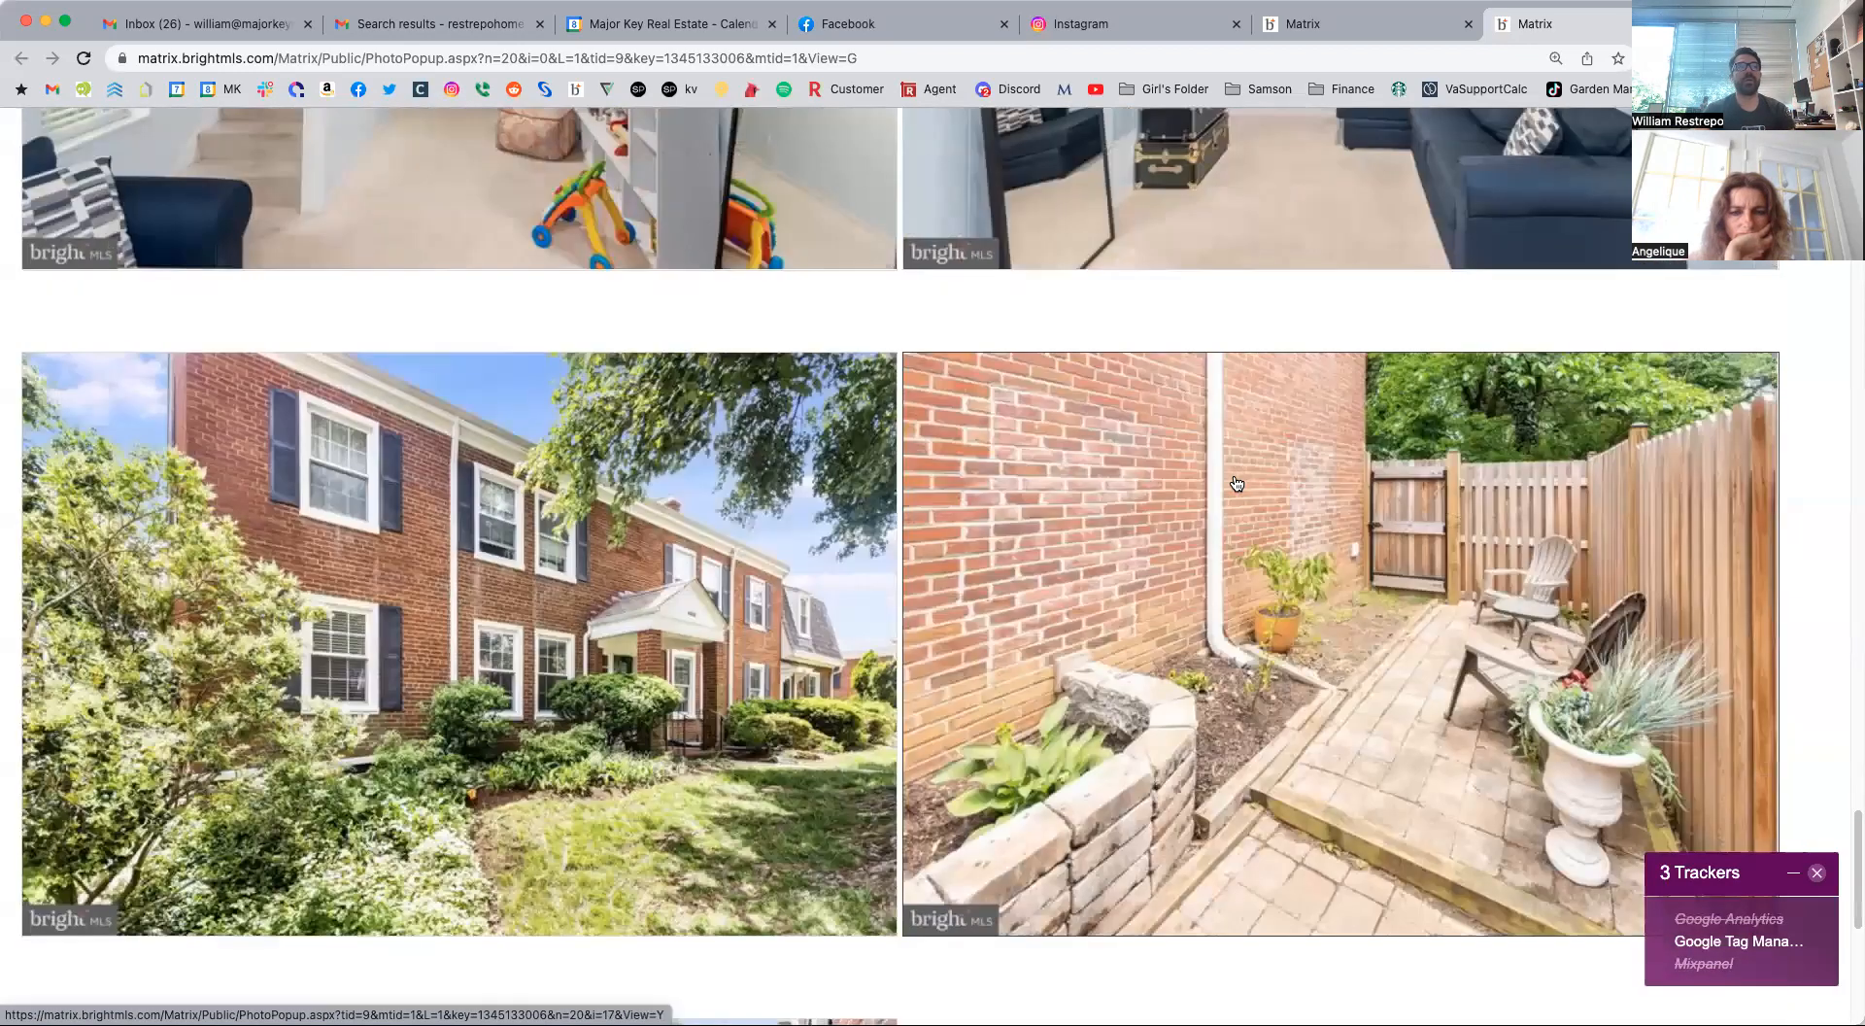
pyautogui.scroll(-5, 1235, 483)
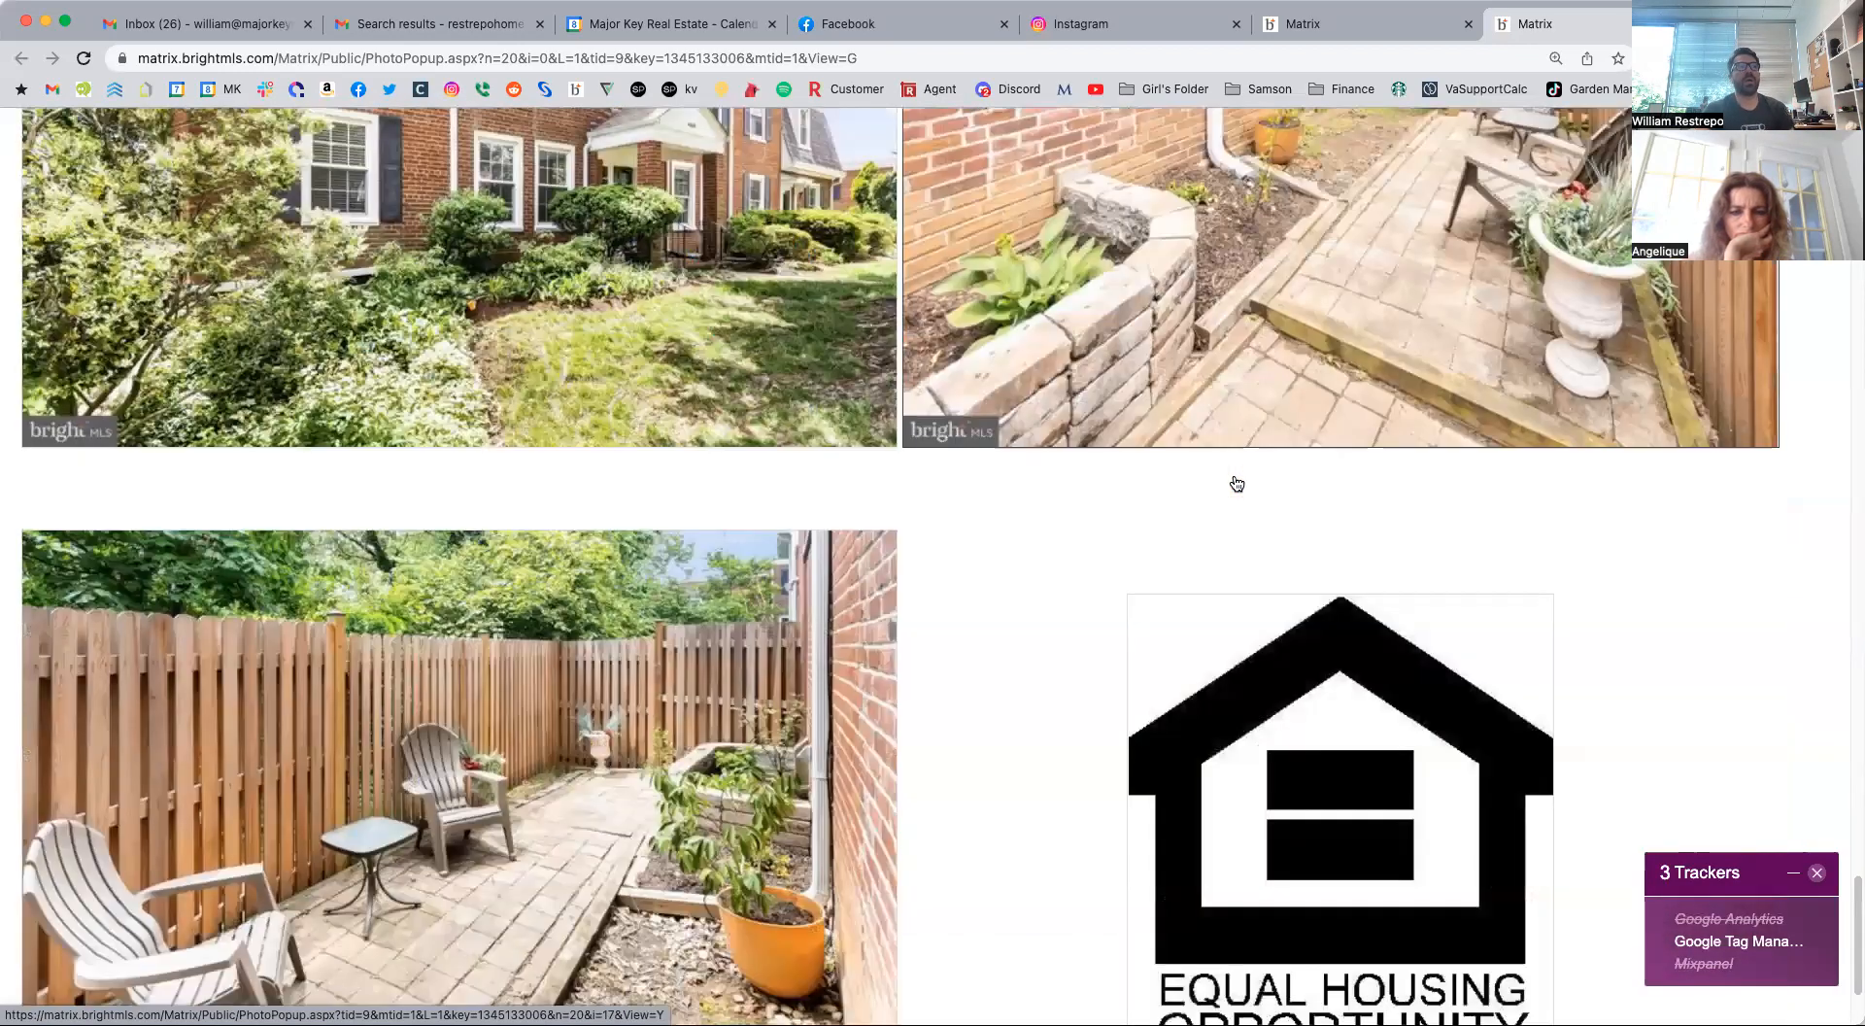
pyautogui.scroll(8, 1235, 483)
pyautogui.scroll(7, 1236, 483)
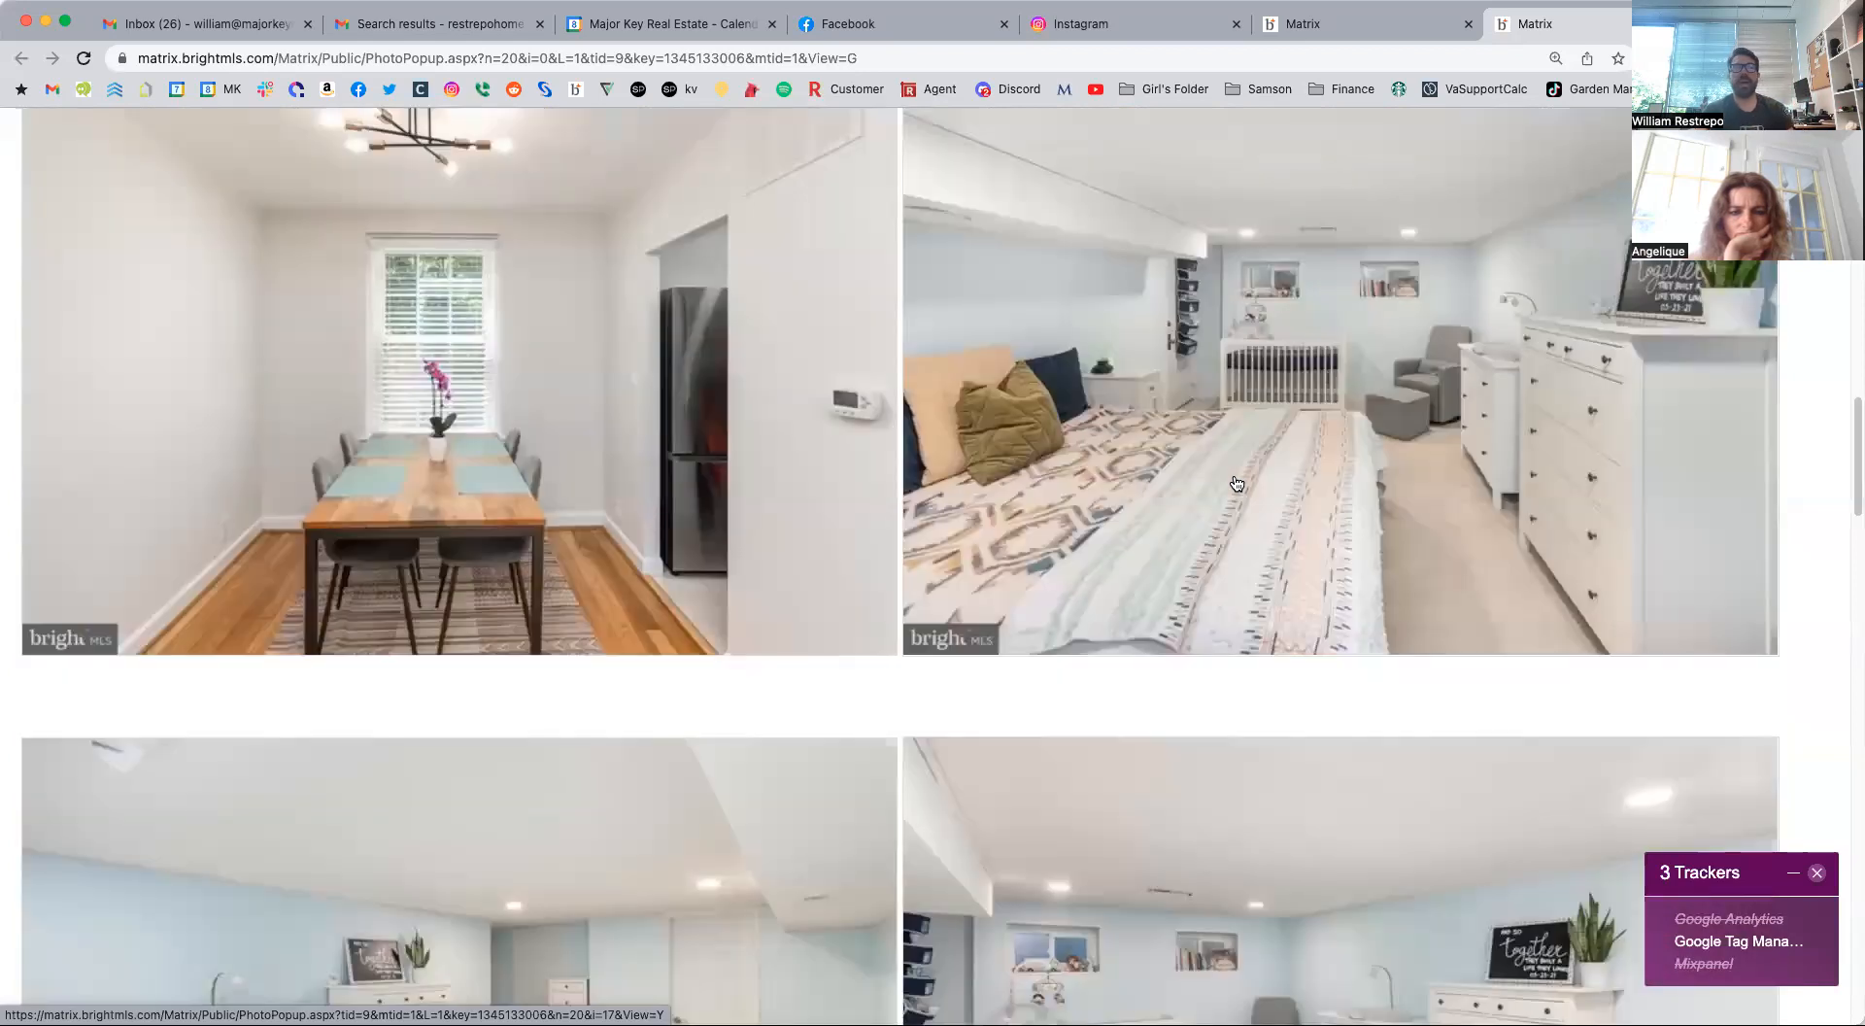
pyautogui.scroll(5, 1238, 388)
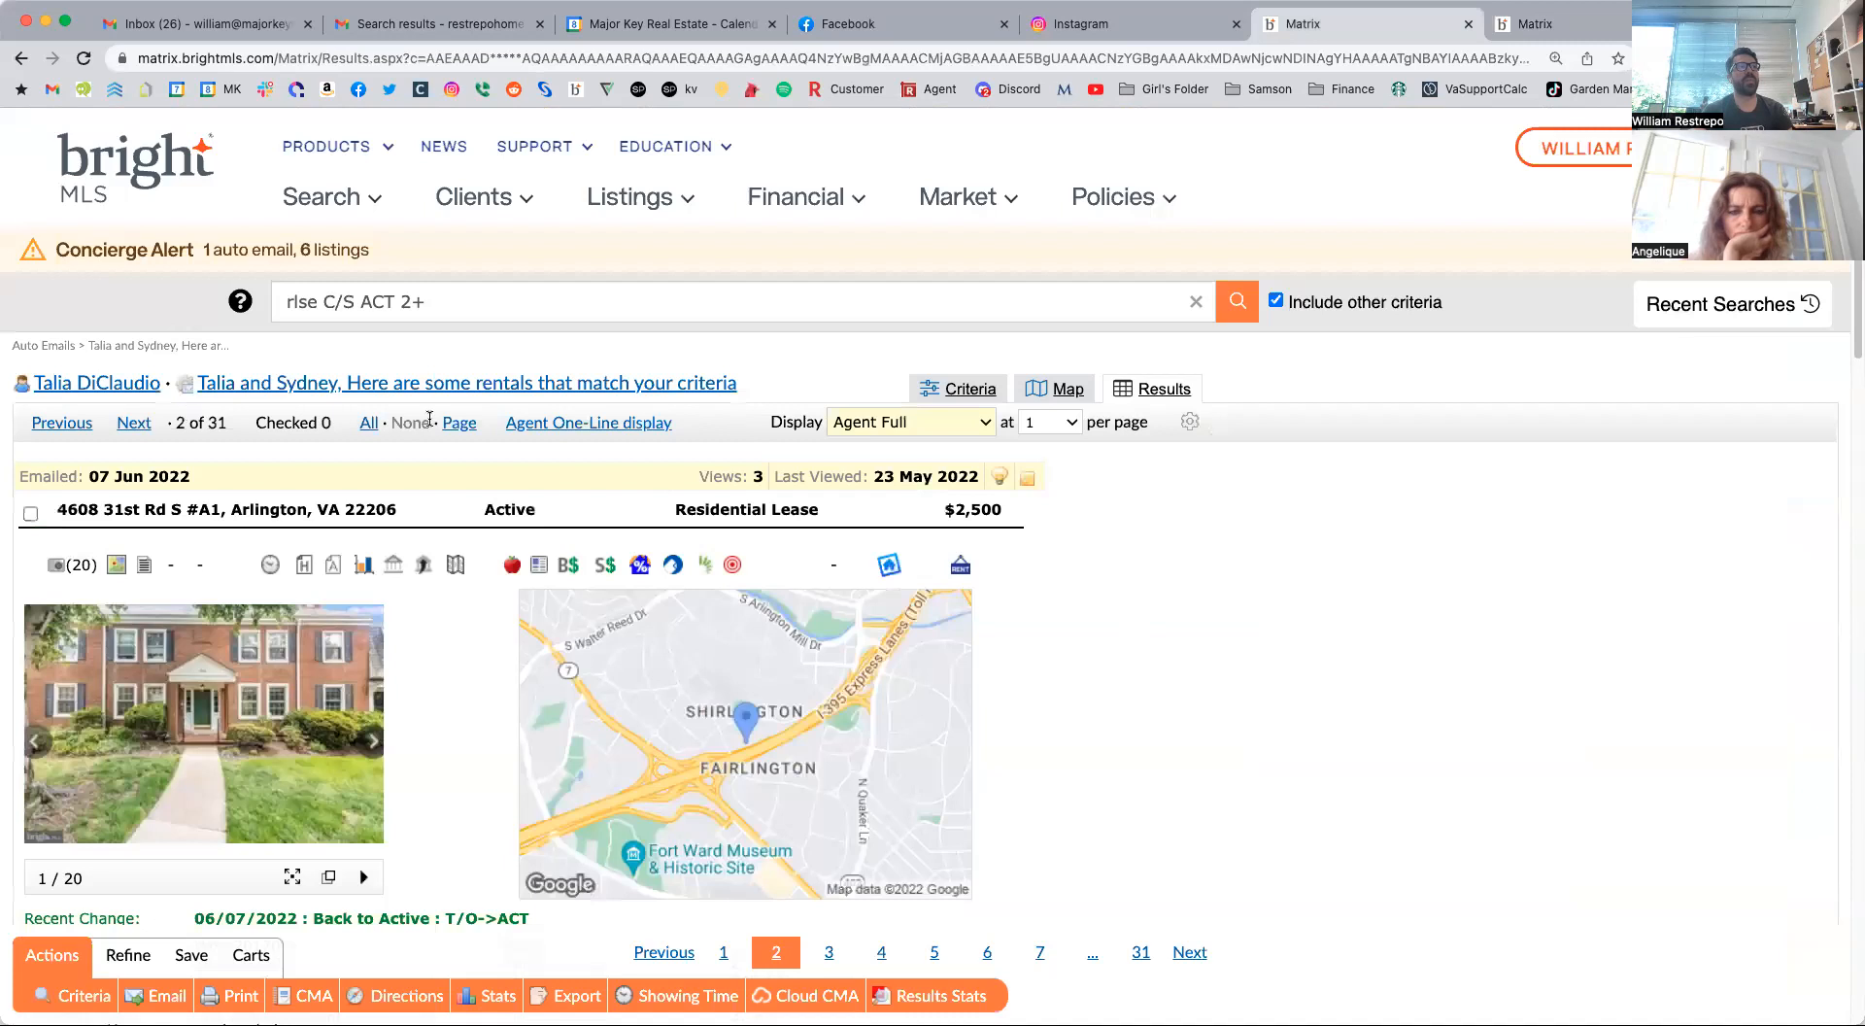
# Leave the photo gallery and return from the listing's full report to the auto email's one-line results.
pyautogui.click(540, 422)
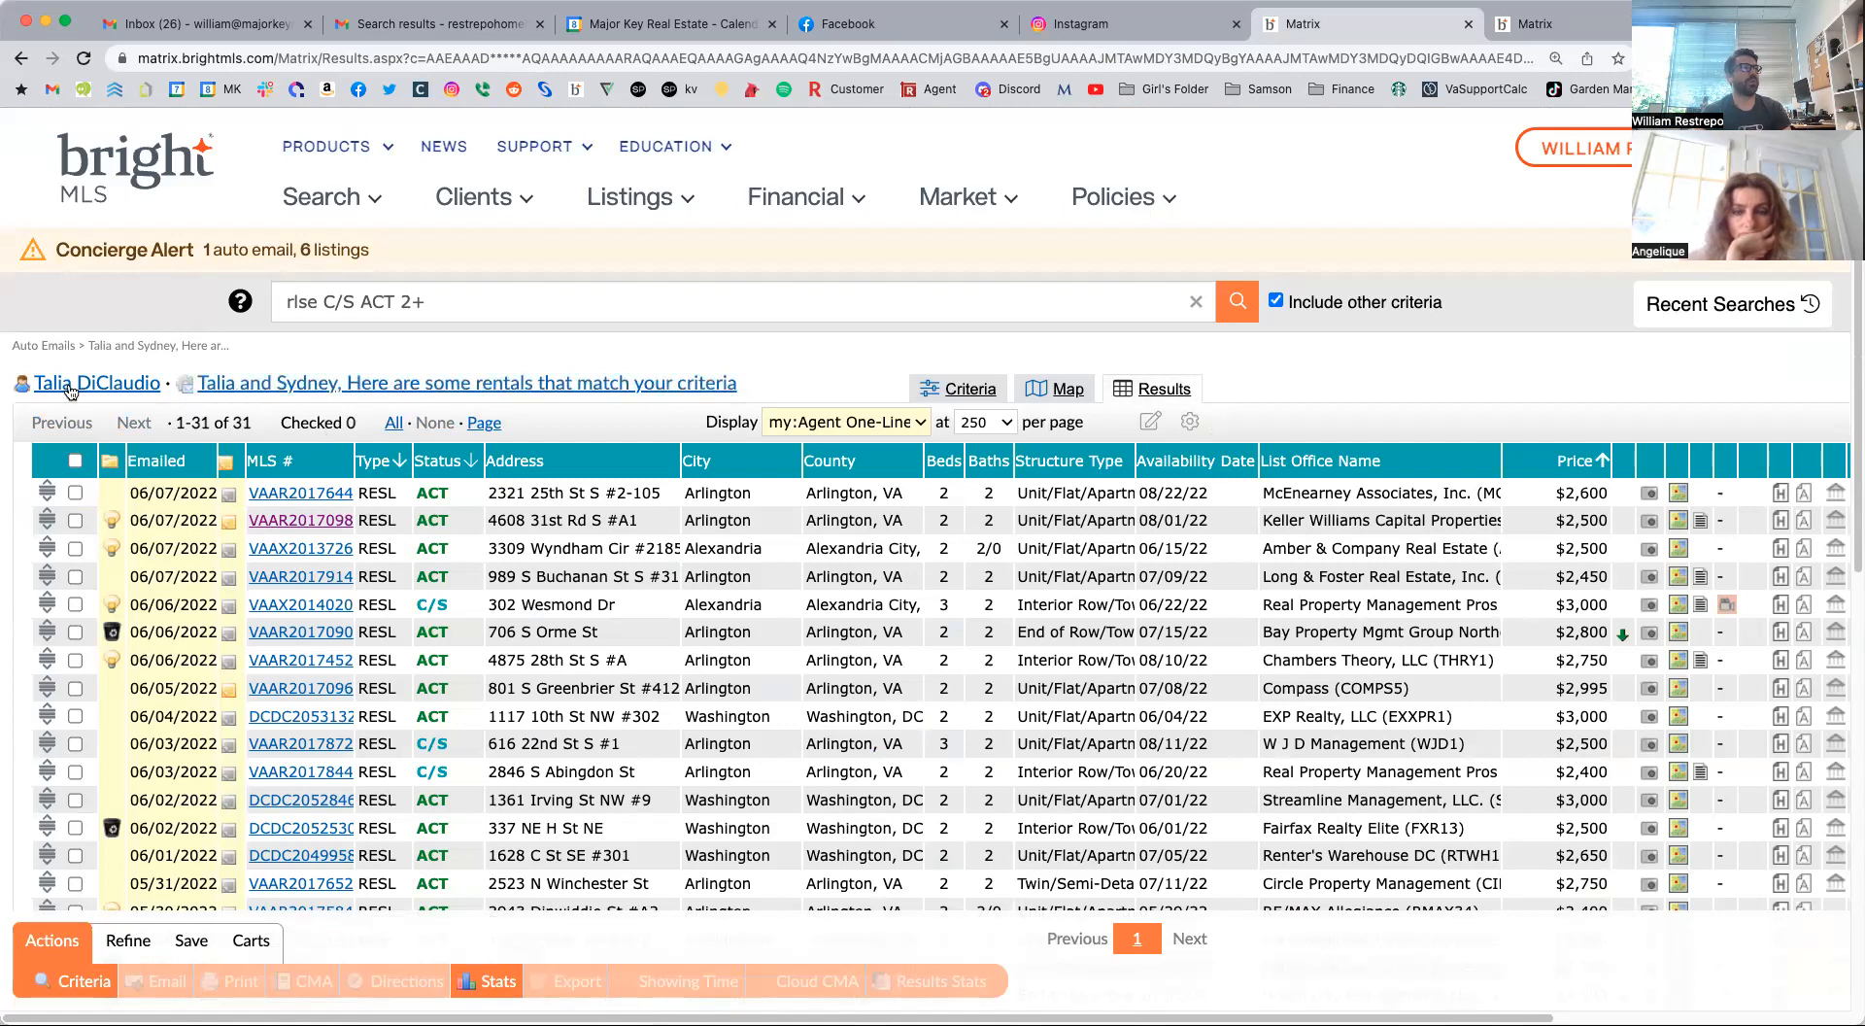
pyautogui.press('super+Left')
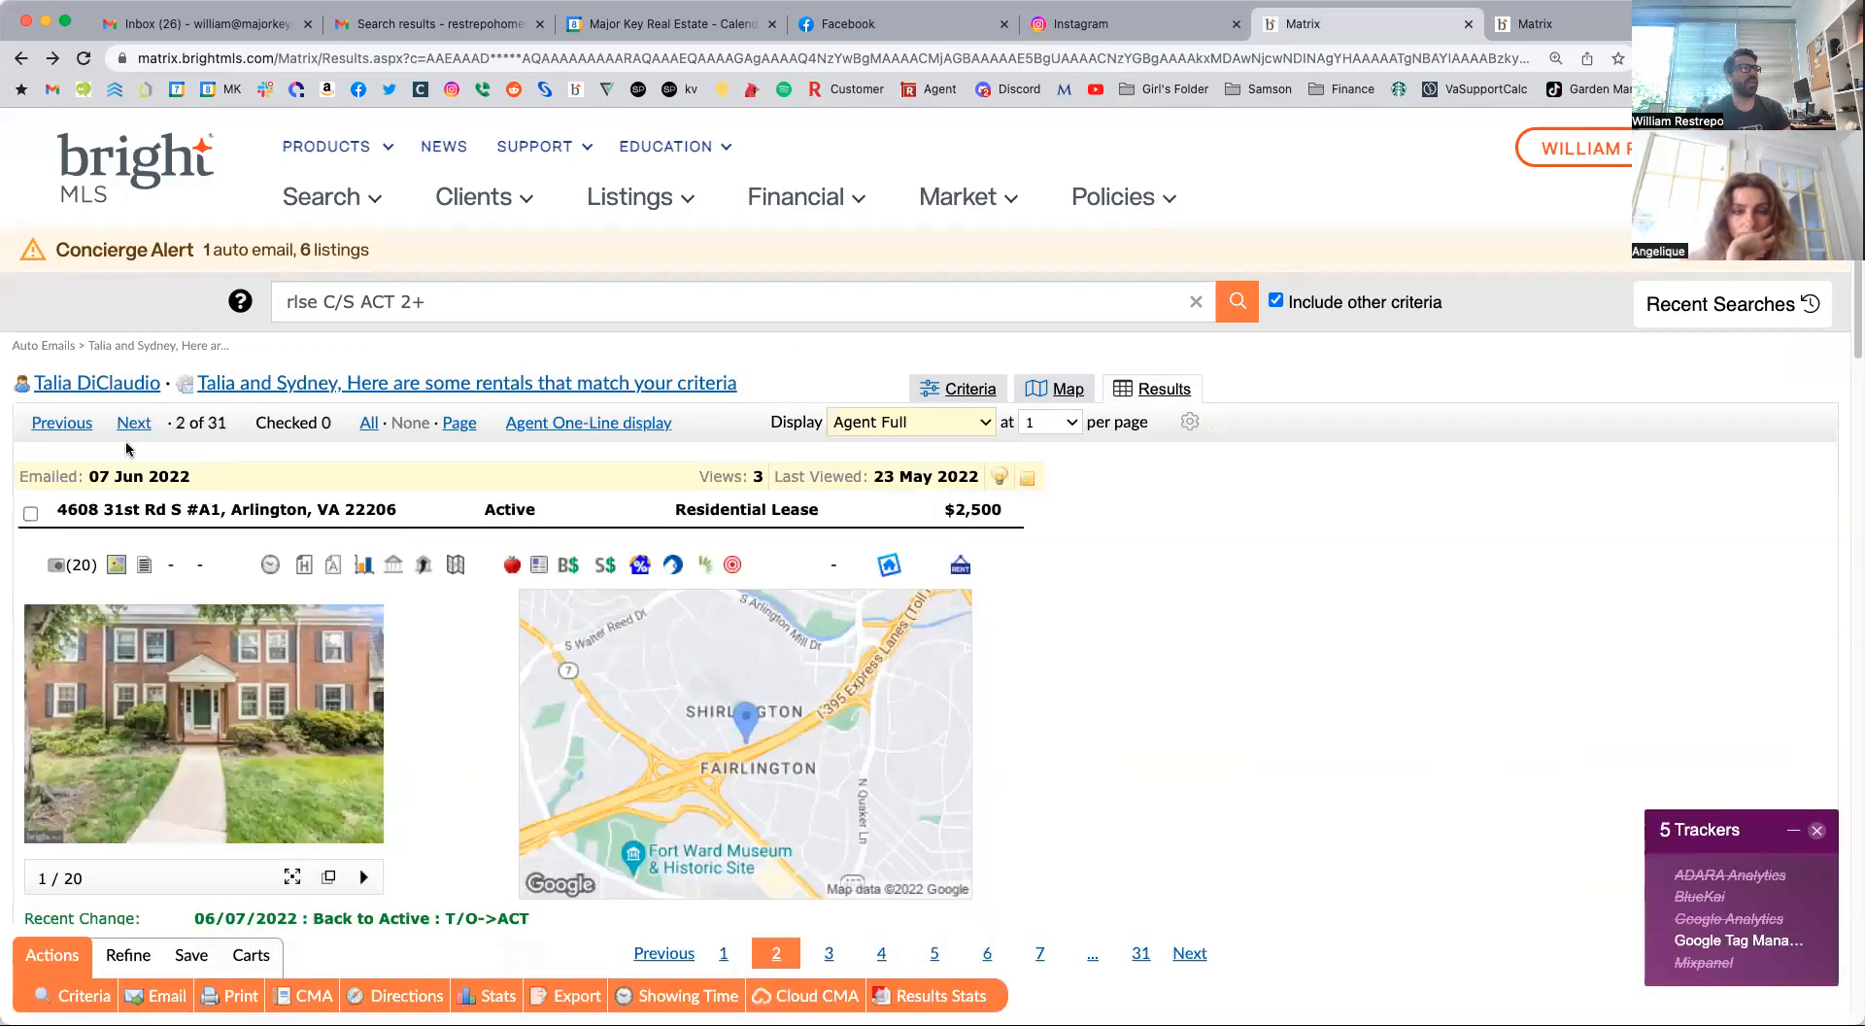
pyautogui.press('super+Left')
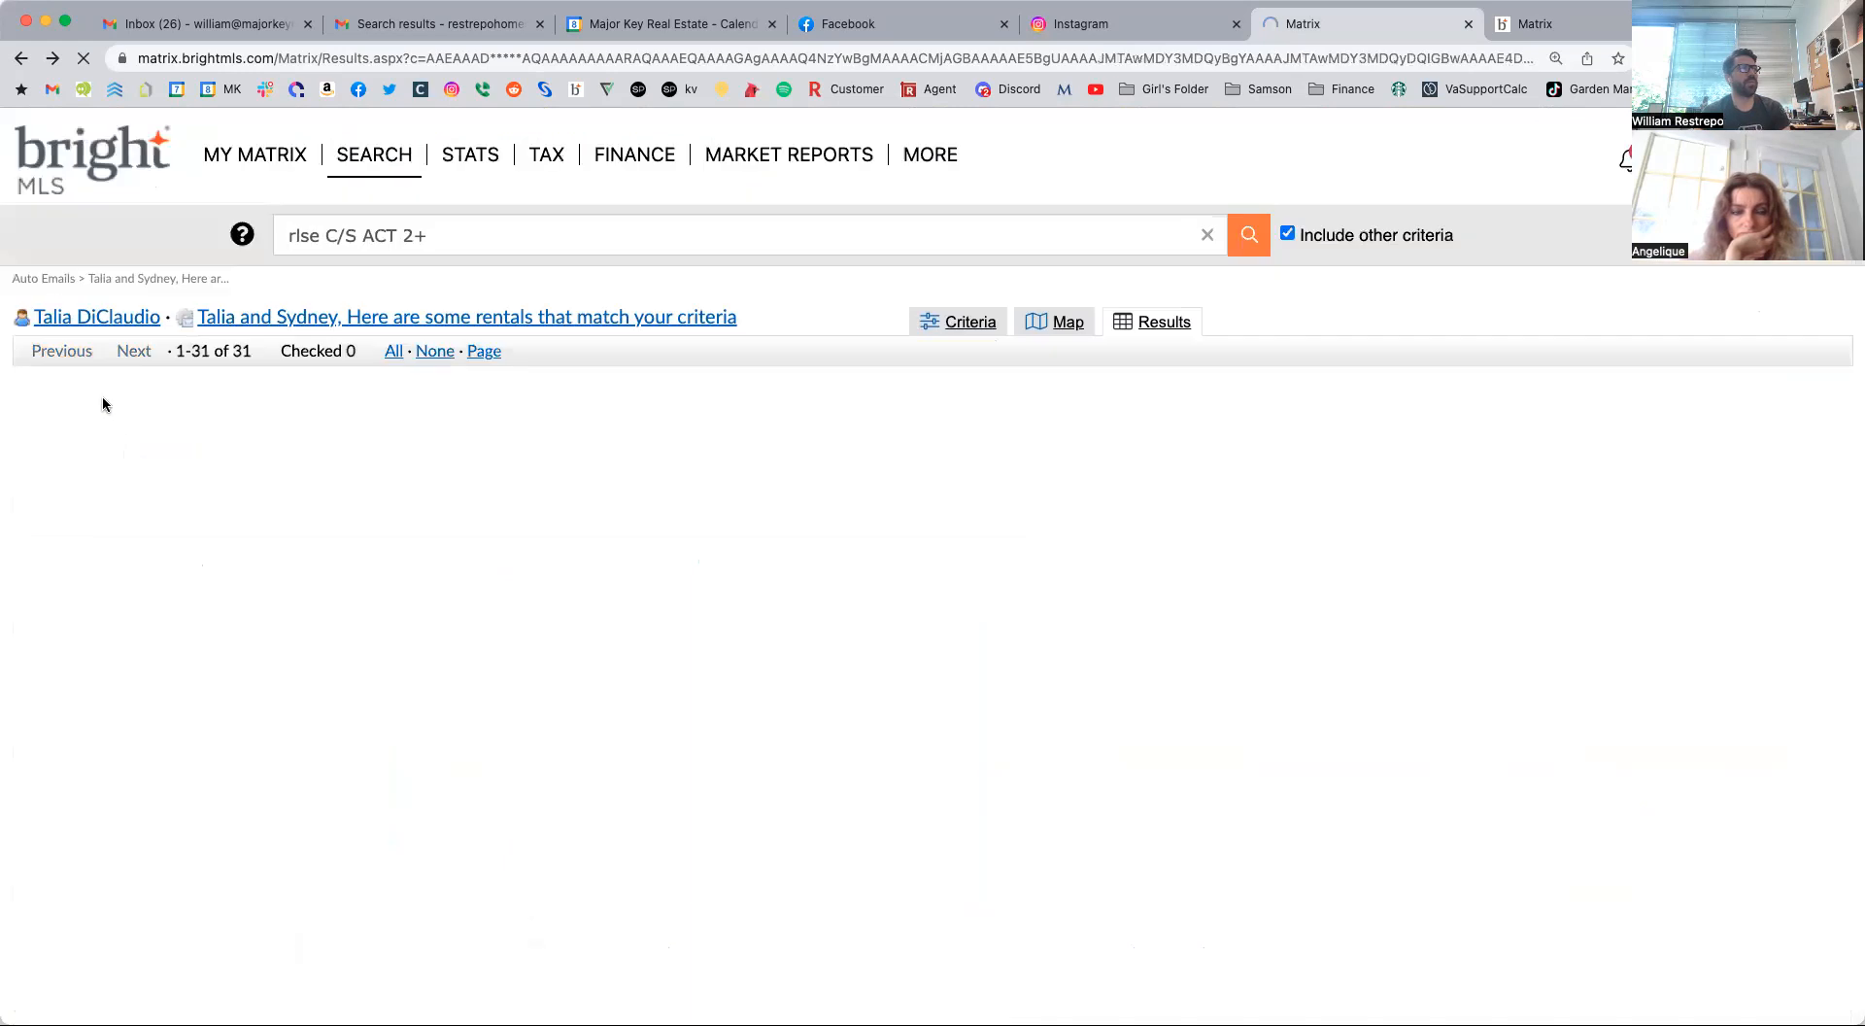
# Open the settings of the clients' rental auto email and review its recipients, recurring message, criteria and schedule.
pyautogui.click(40, 345)
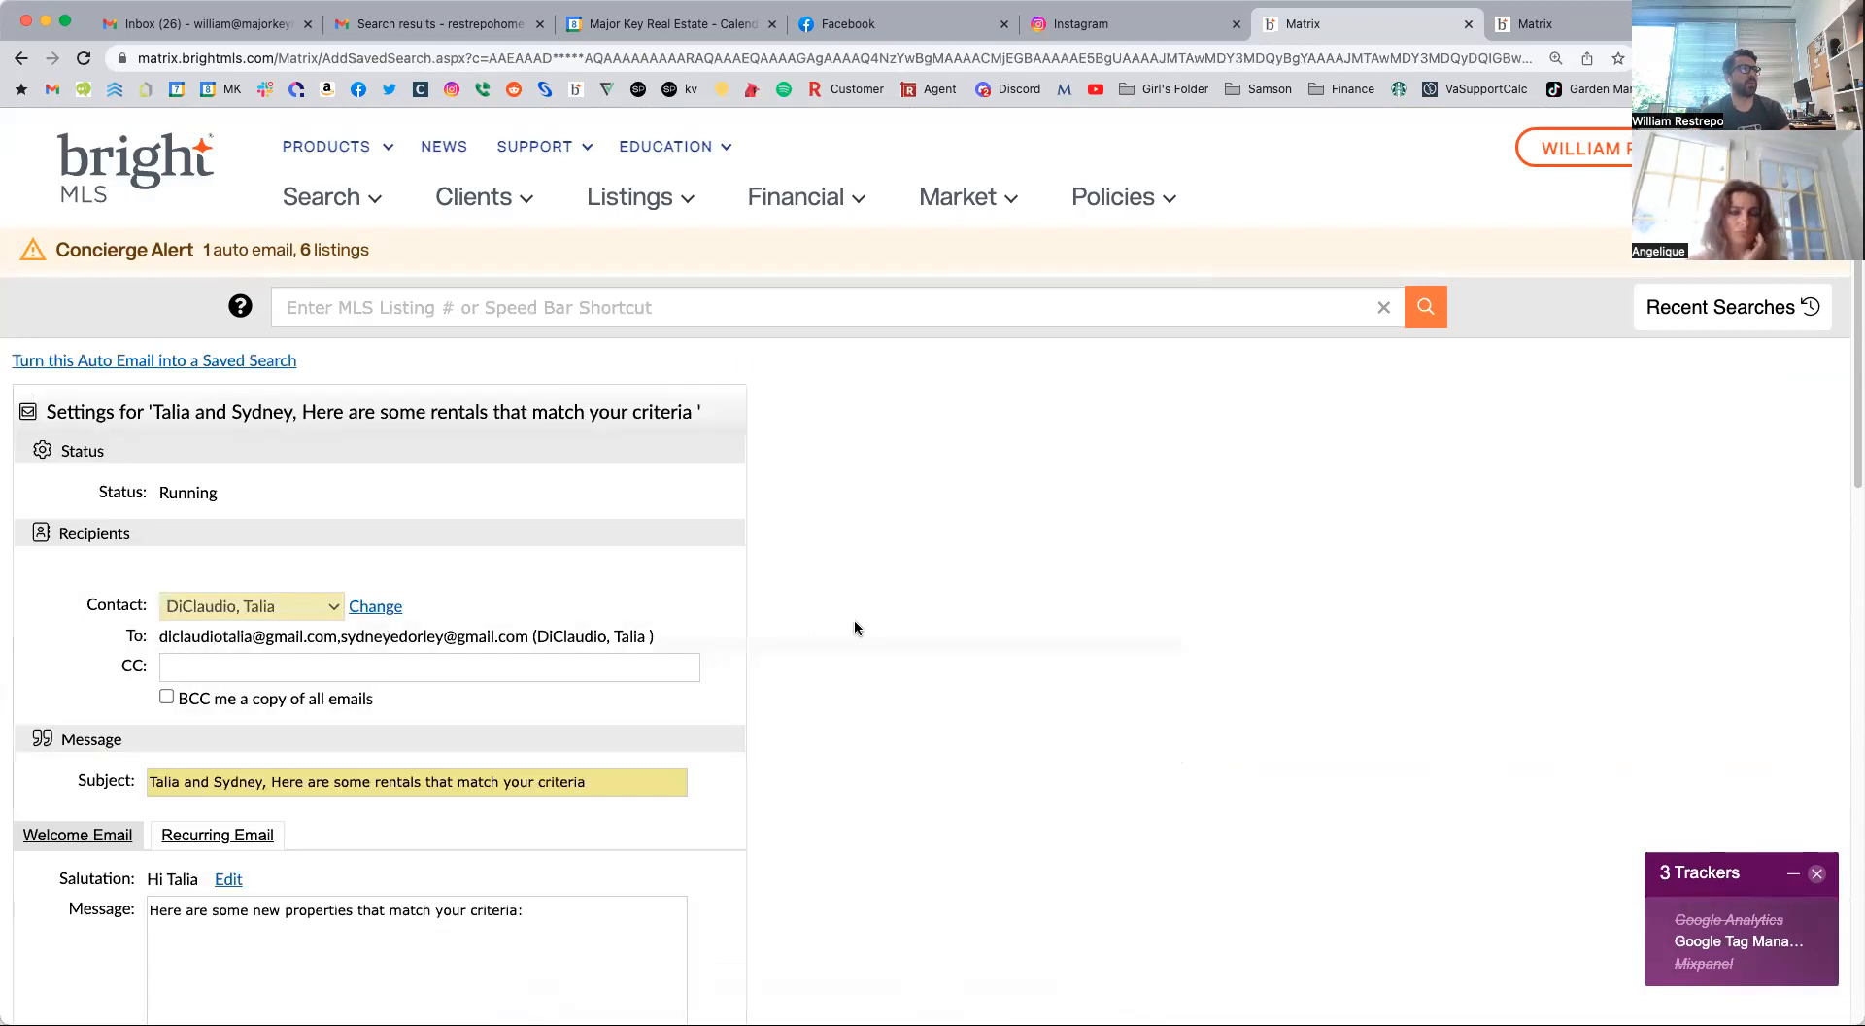
pyautogui.scroll(-10, 854, 619)
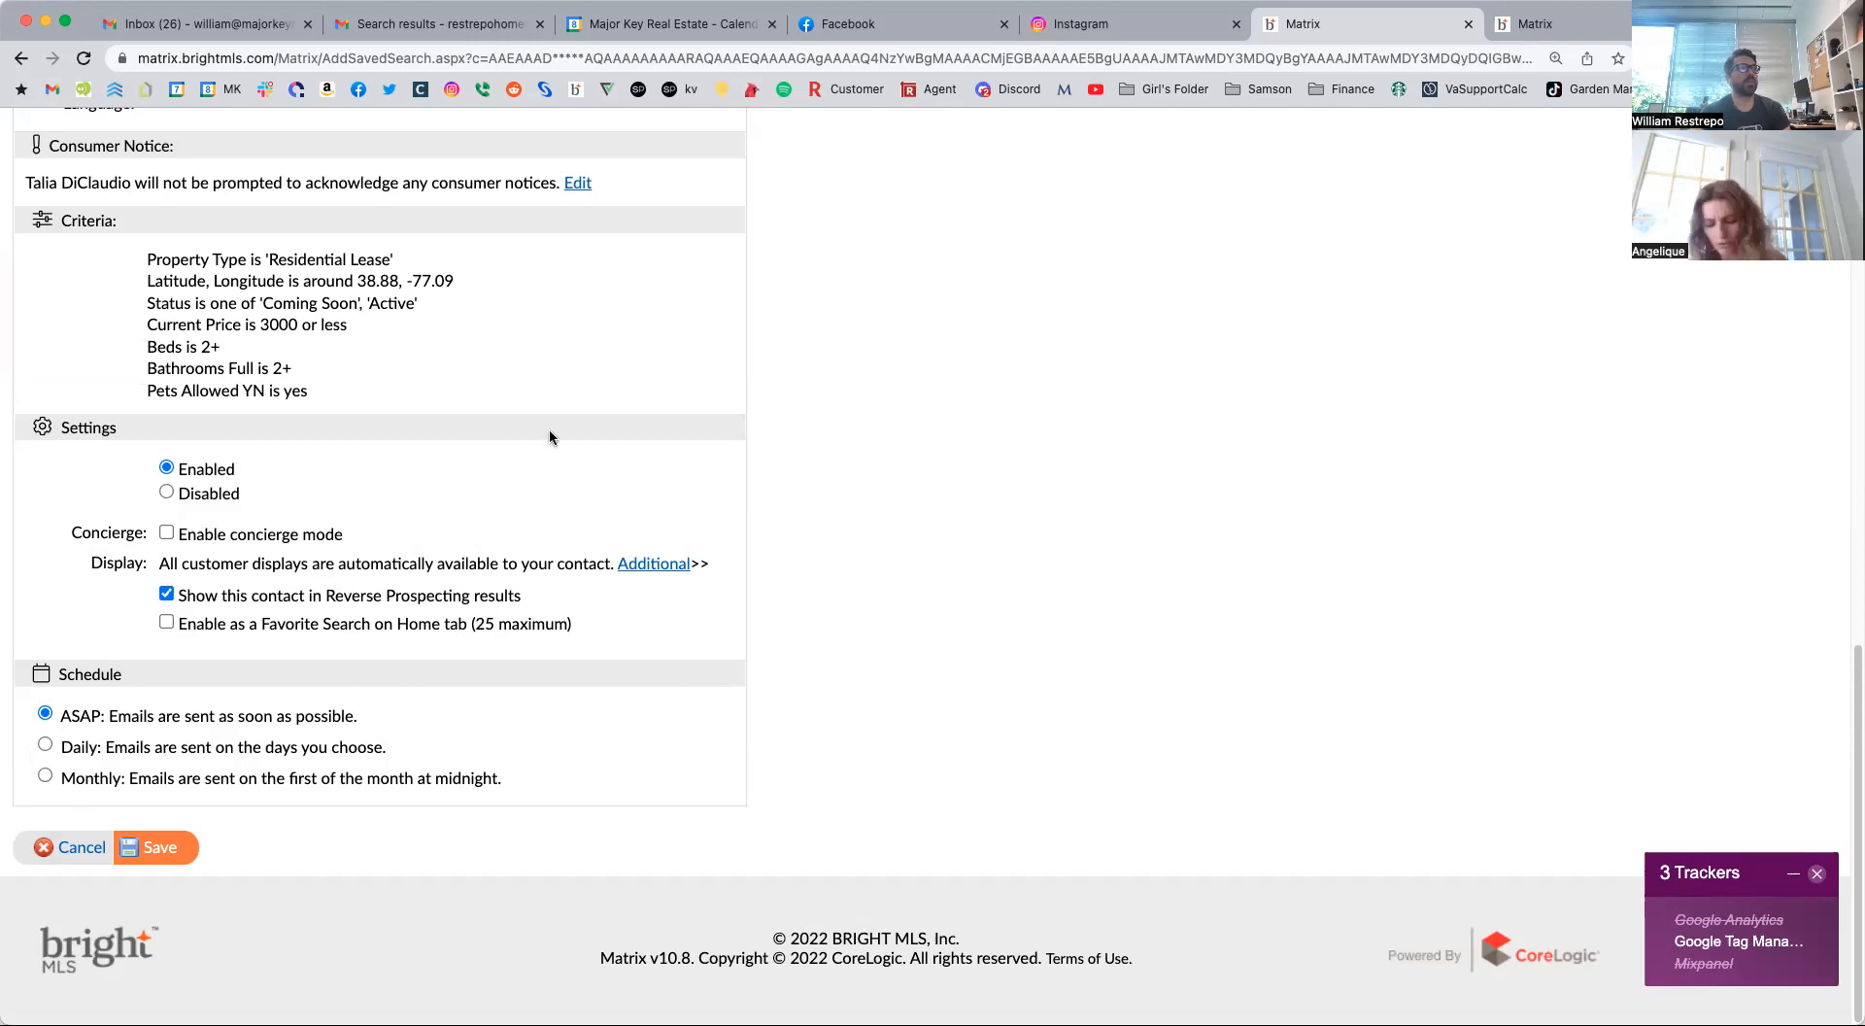
pyautogui.scroll(10, 550, 437)
pyautogui.scroll(1, 408, 462)
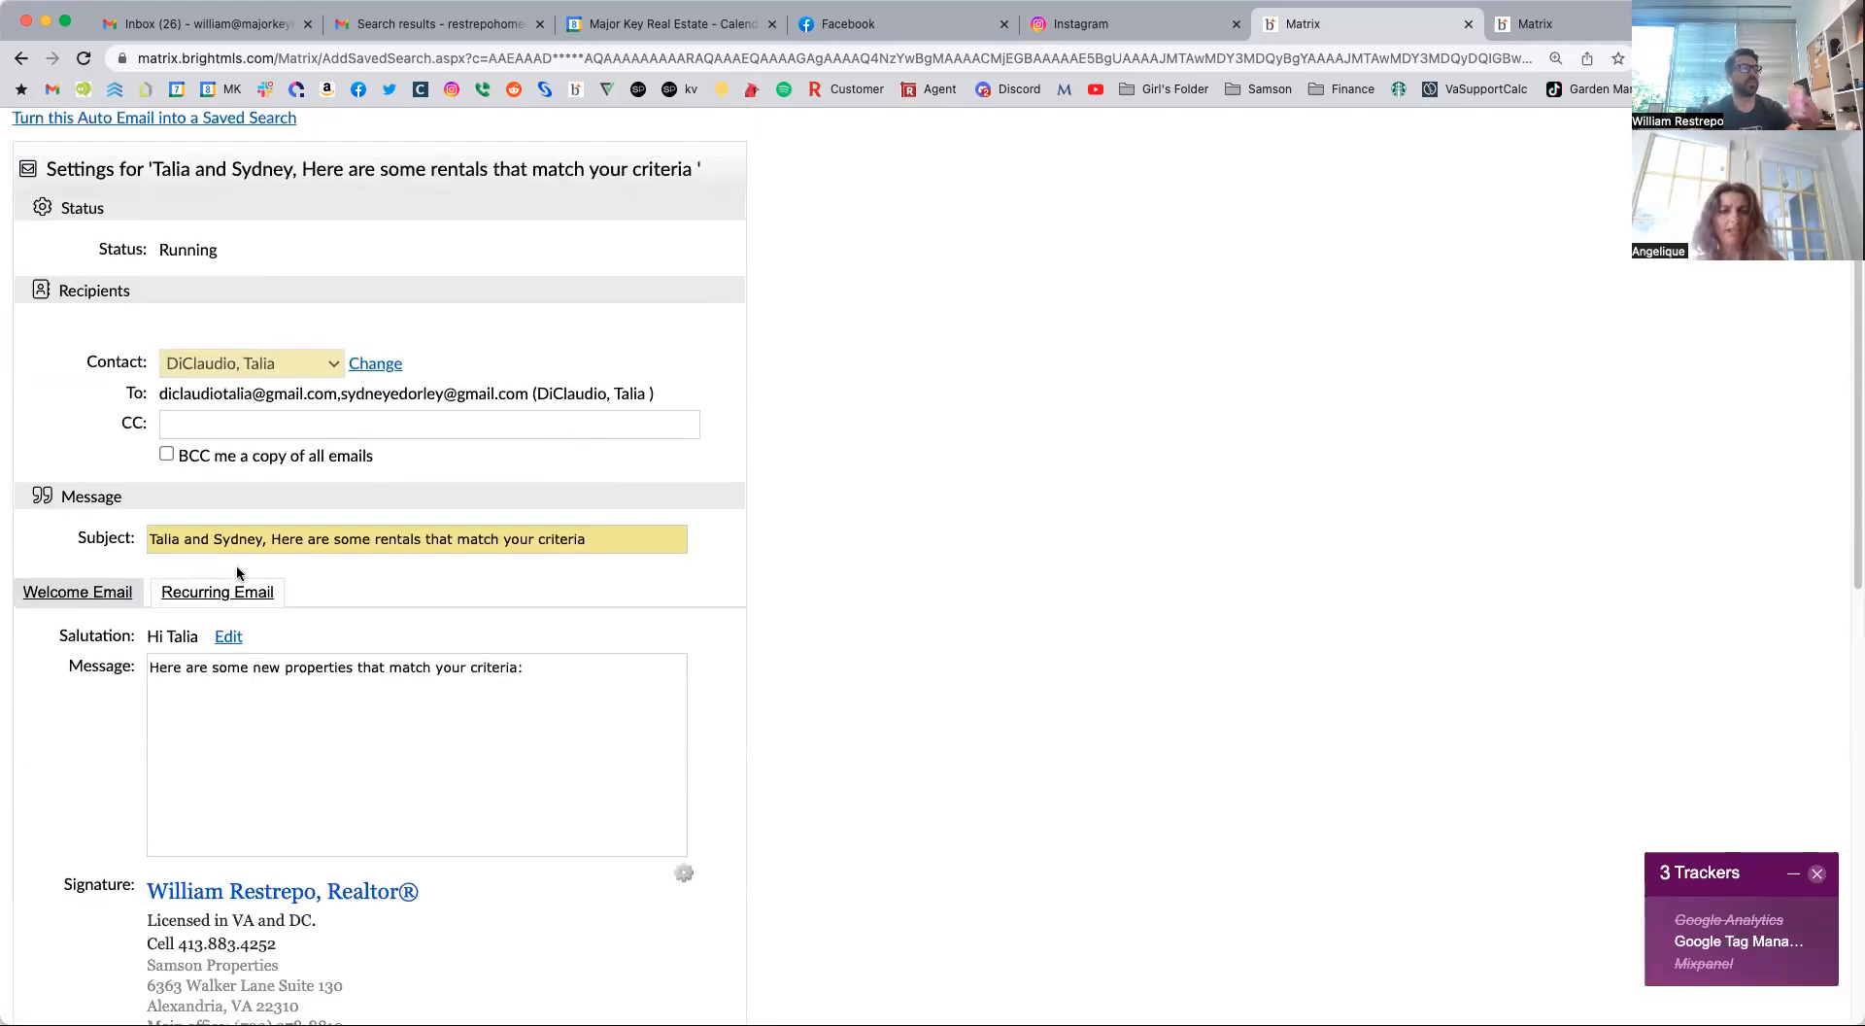